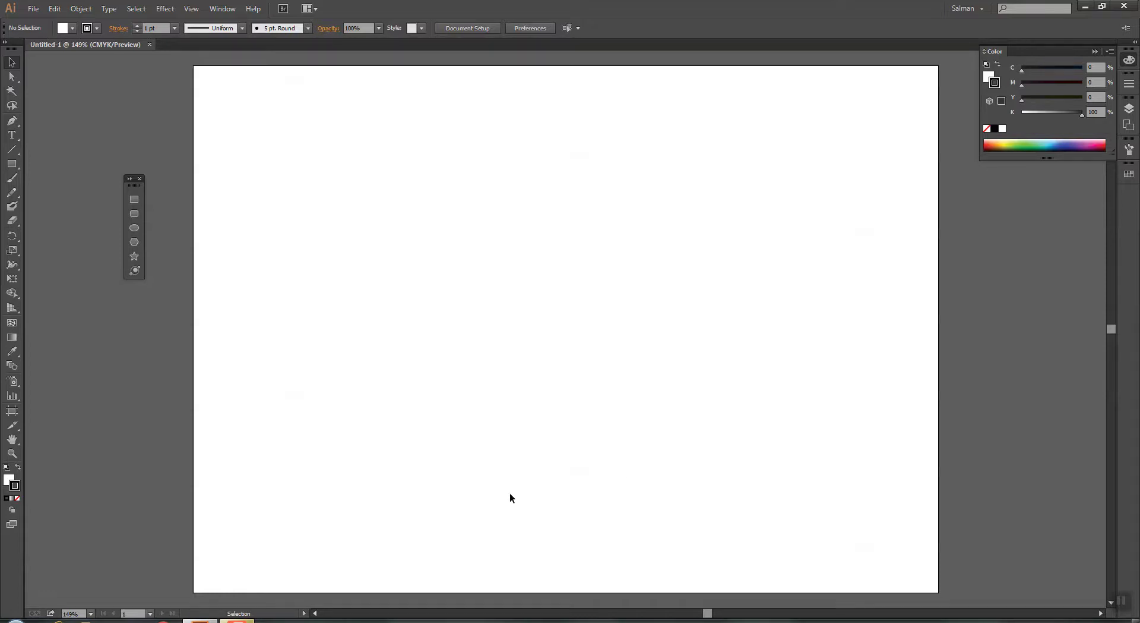
Step: Draw a circle about 5.24 in wide on the artboard and fill it with 33% magenta
left_click(134, 227)
left_click_drag(328, 159, 663, 475)
key("v")
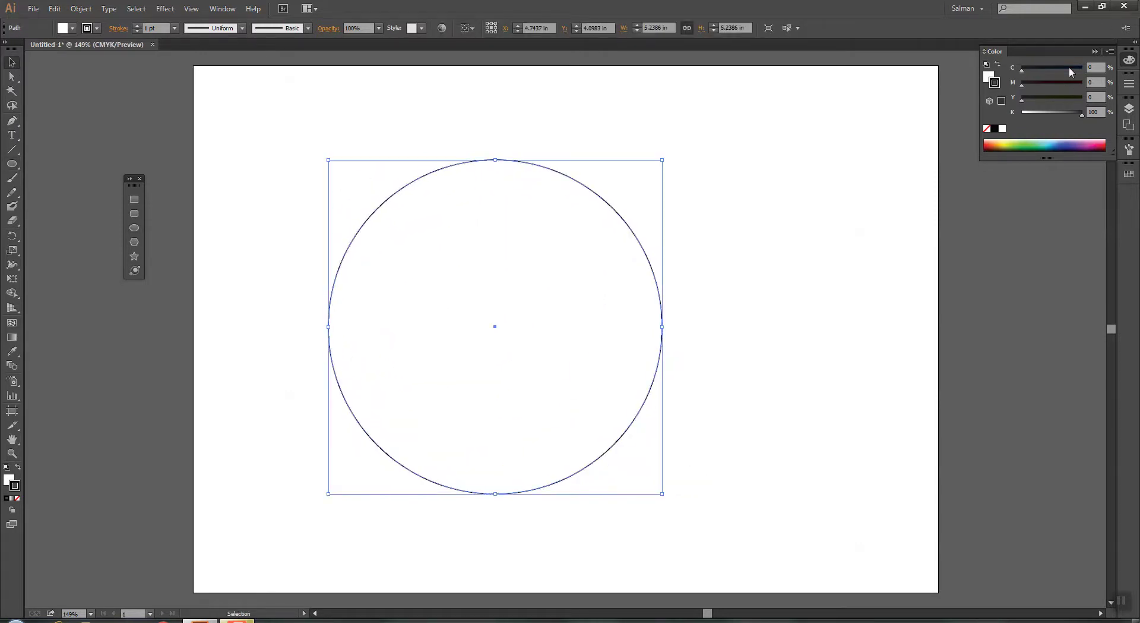
left_click(991, 76)
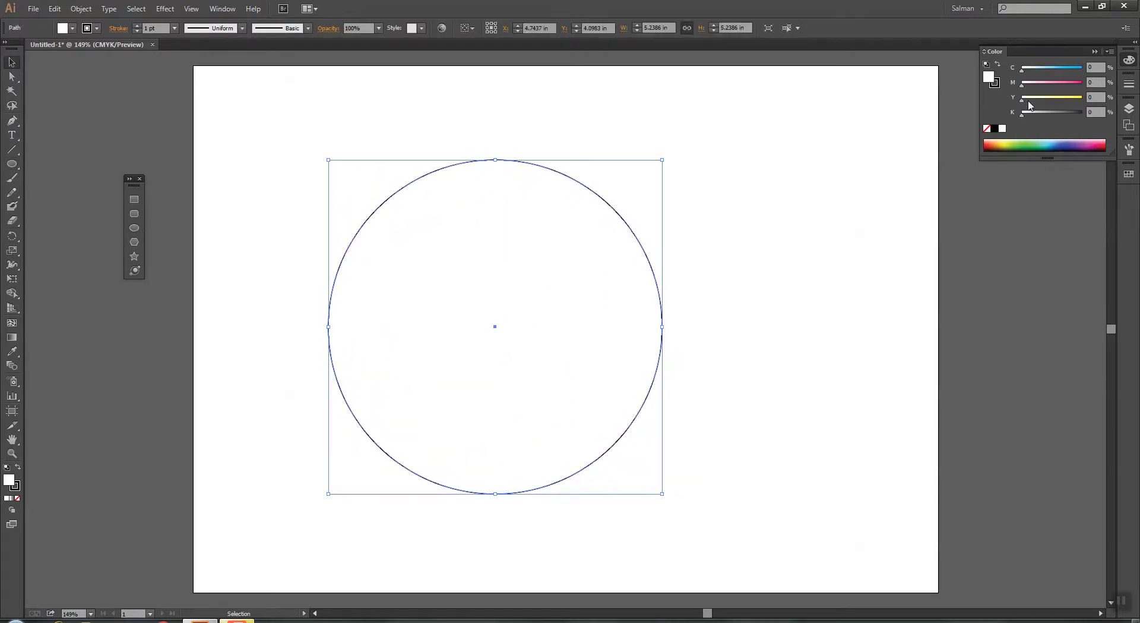
left_click_drag(1023, 86, 1042, 86)
Step: Draw a circle about 1.17 in wide inside the large one and copy it twice to form a horizontal row of three
left_click(134, 228)
left_click_drag(356, 293, 432, 370)
key("v")
left_click_drag(393, 333, 621, 326)
key("ctrl+shift+a")
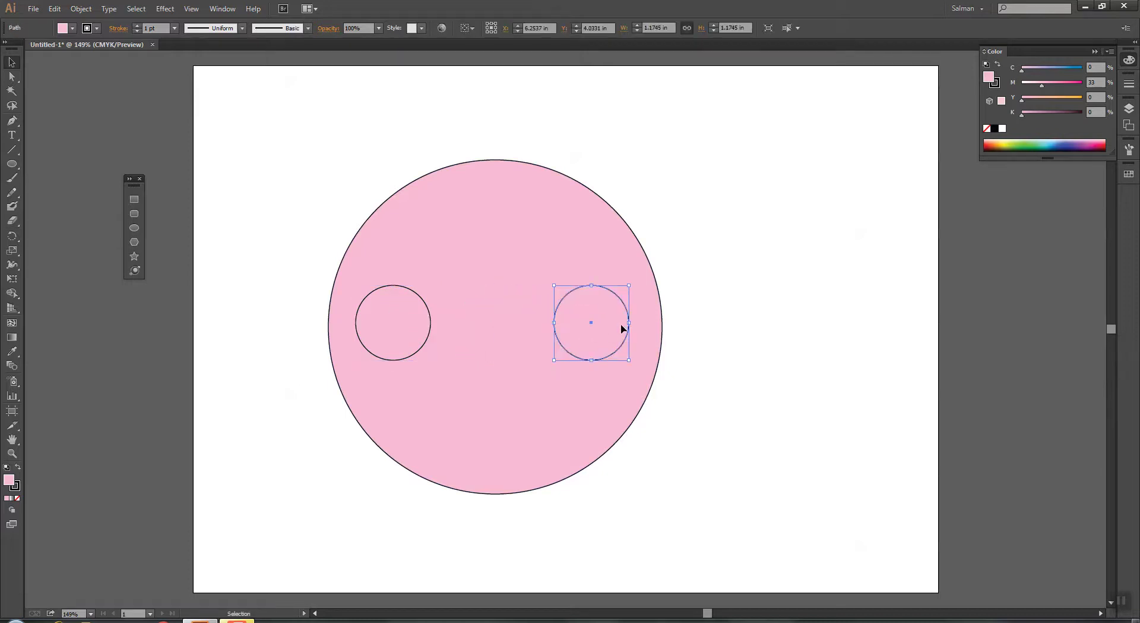
key("ctrl+z")
left_click_drag(508, 333, 600, 333)
left_click(751, 363)
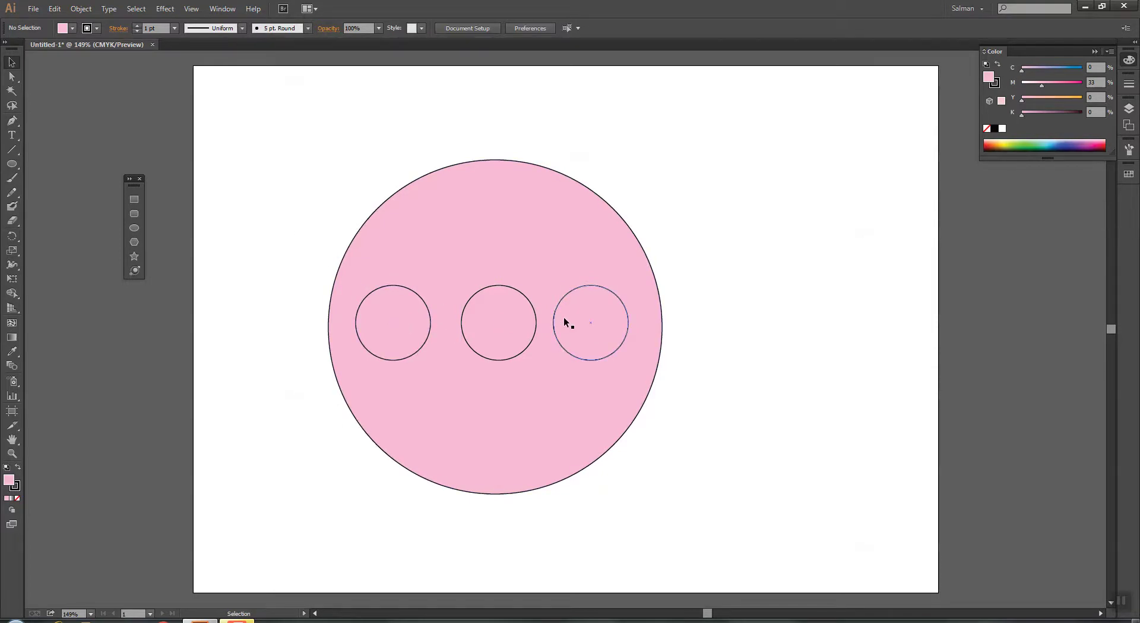
Step: Move the large circle together with its three small circles aside, past the artboard's right edge
left_click_drag(372, 314, 685, 377)
left_click(642, 369, "shift")
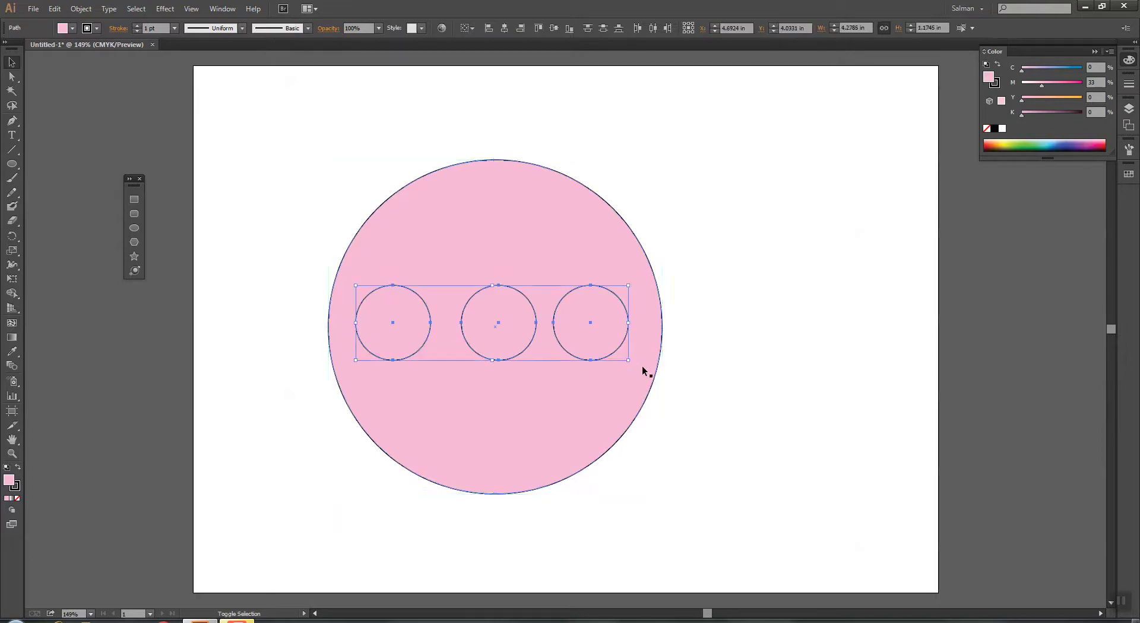
left_click(744, 181)
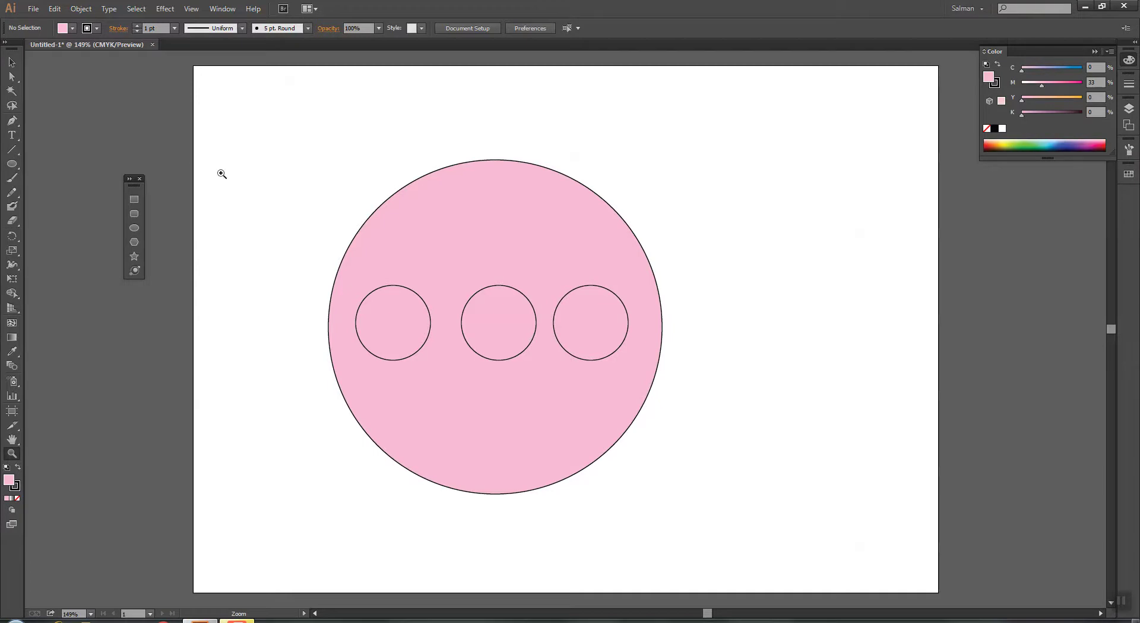
left_click_drag(288, 229, 700, 408)
left_click_drag(476, 370, 986, 397)
Step: Create a circle on the empty artboard with an exact width and height of 4 in
left_click(15, 165)
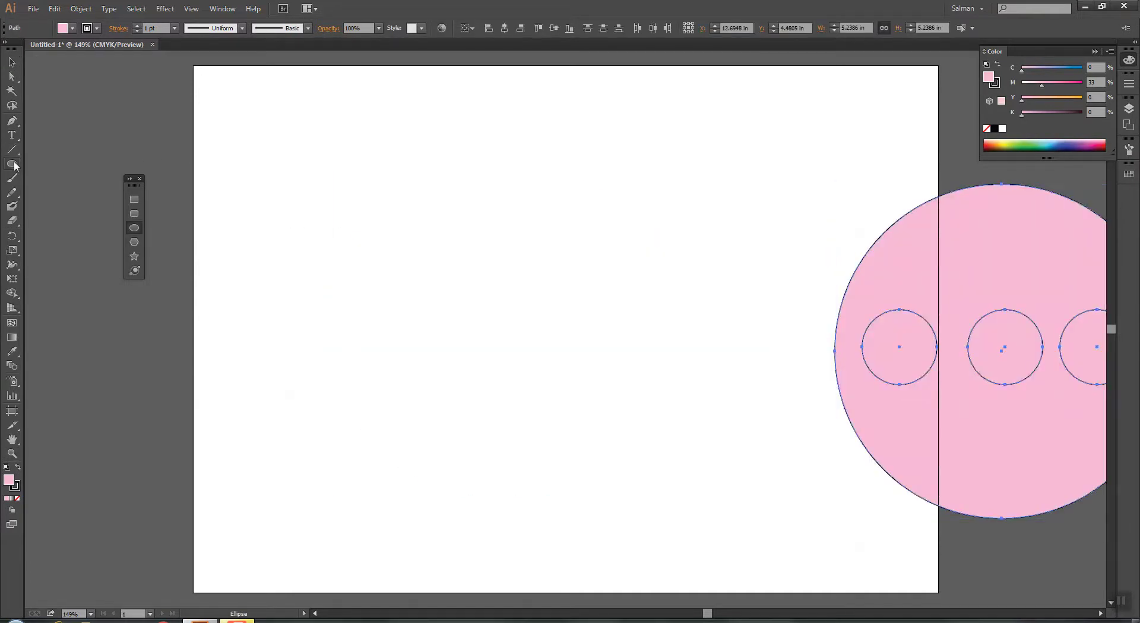
left_click(476, 178)
left_click_drag(575, 259, 421, 206)
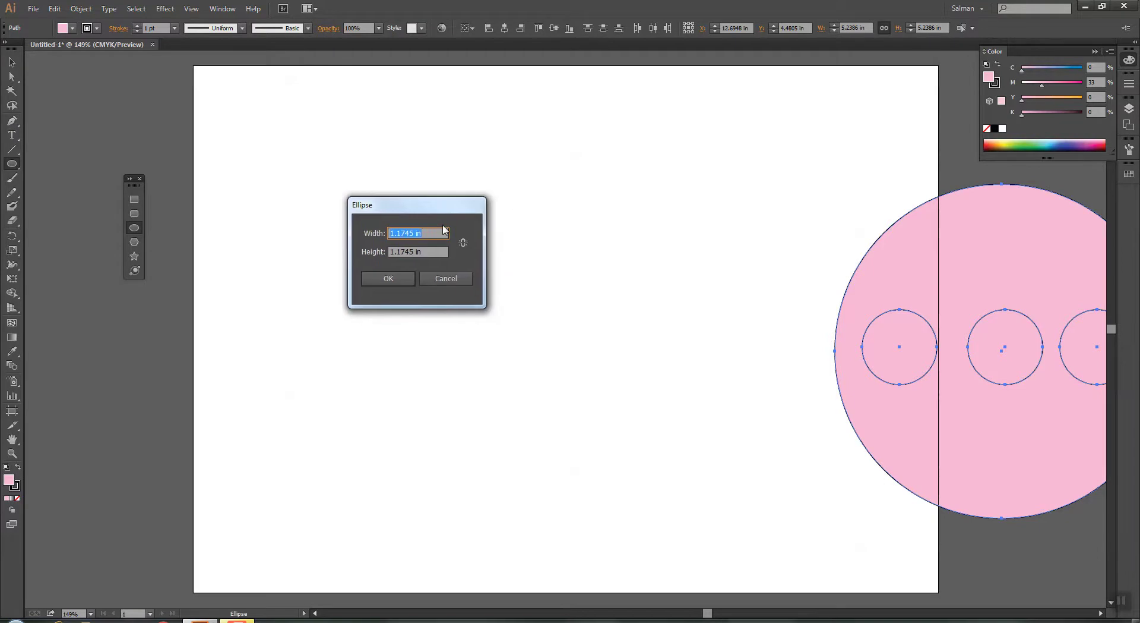
type("4")
key("Tab")
type("4")
key("Return")
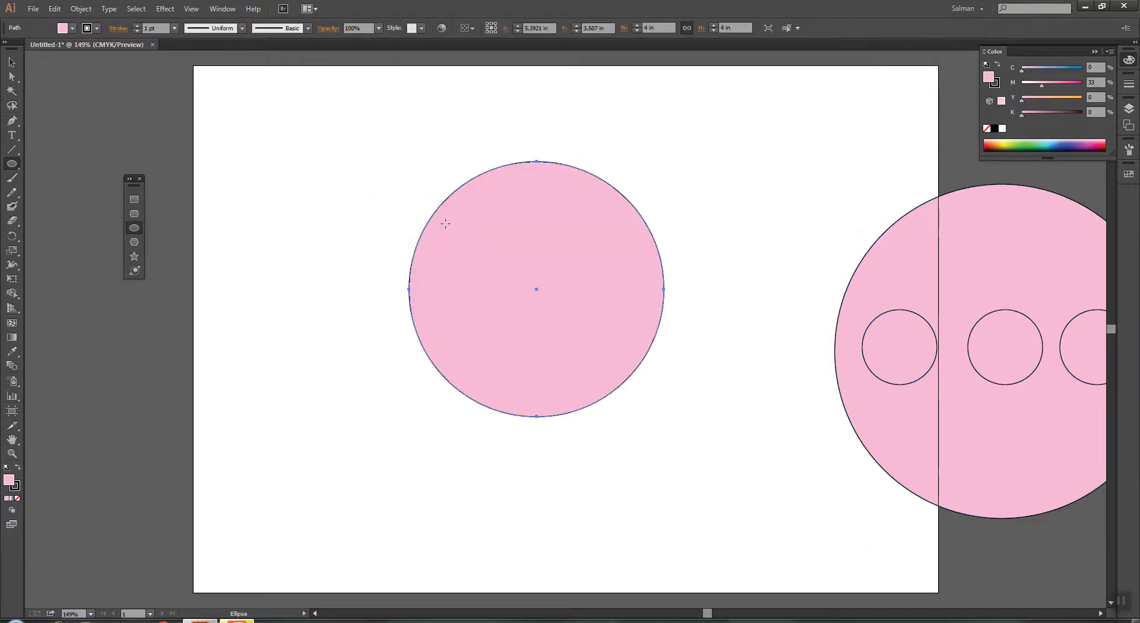
Step: Show the rulers and set their zero point at the upper-left corner of the 4 in circle's bounds
key("v")
left_click_drag(547, 270, 558, 288)
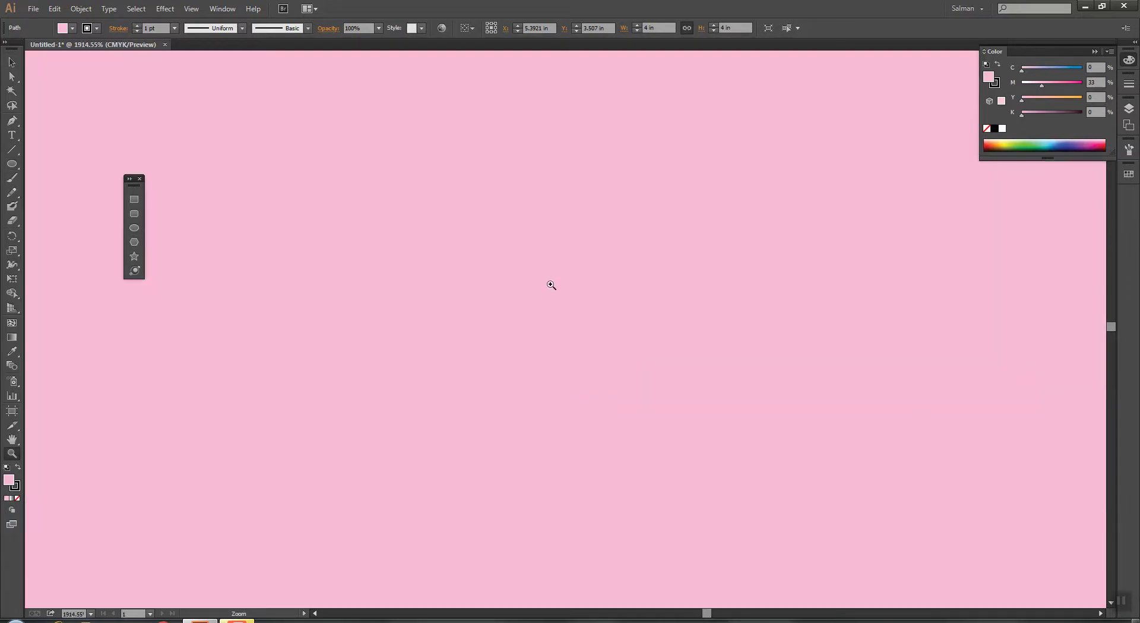
key("ctrl+minus")
key("ctrl+minus")
key("ctrl+minus")
key("ctrl+minus")
key("ctrl+minus")
key("ctrl+minus")
key("ctrl+minus")
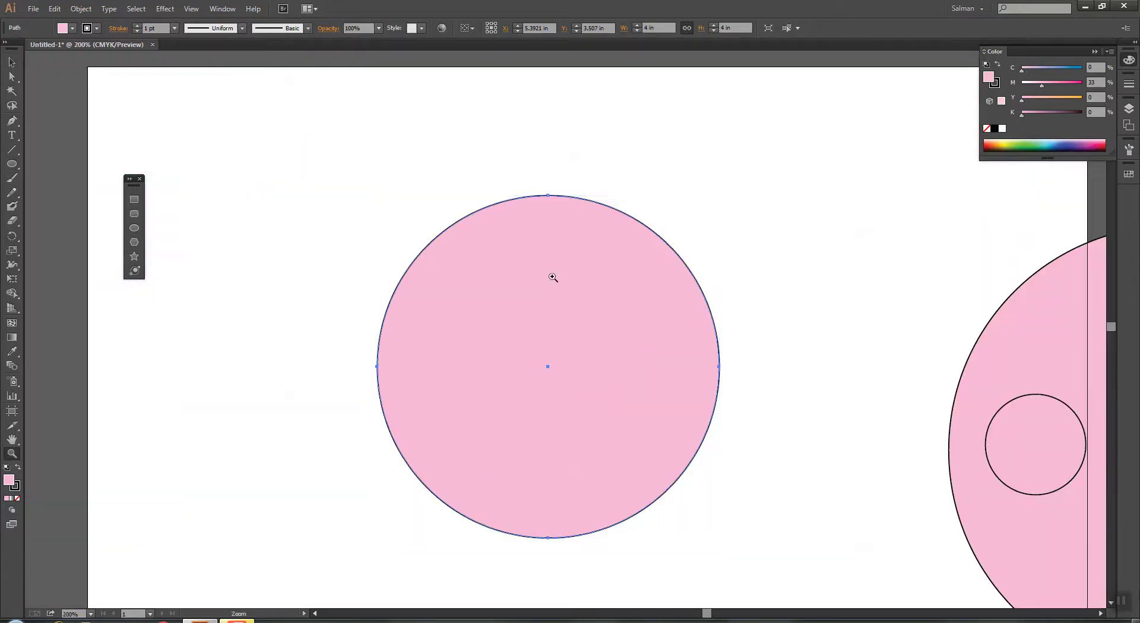
left_click(191, 9)
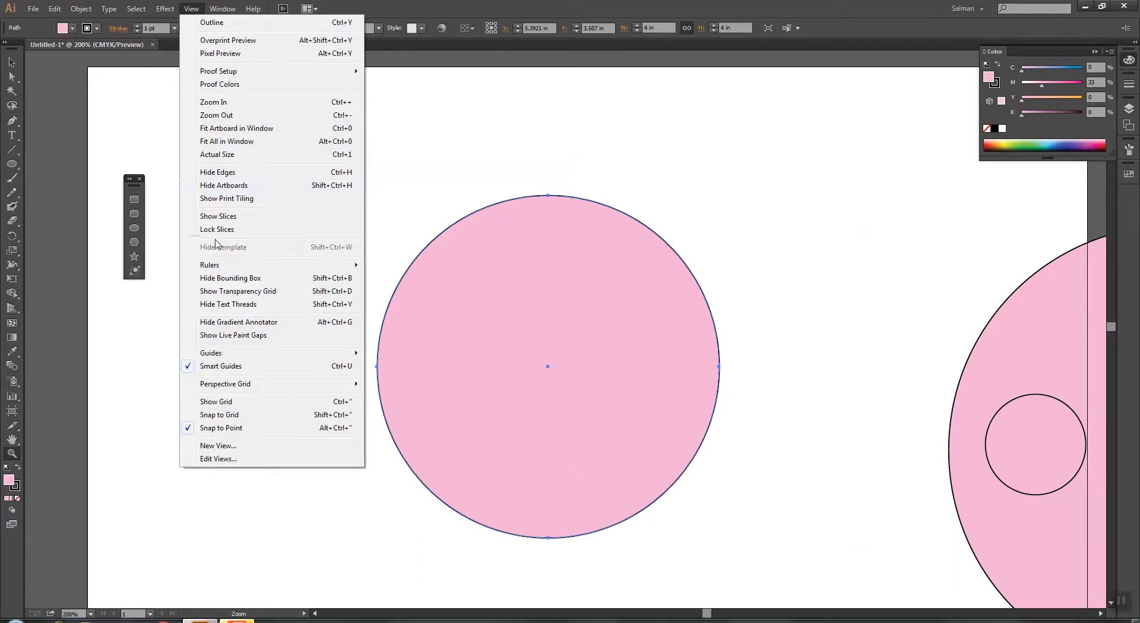
mouse_move(344, 264)
left_click(395, 265)
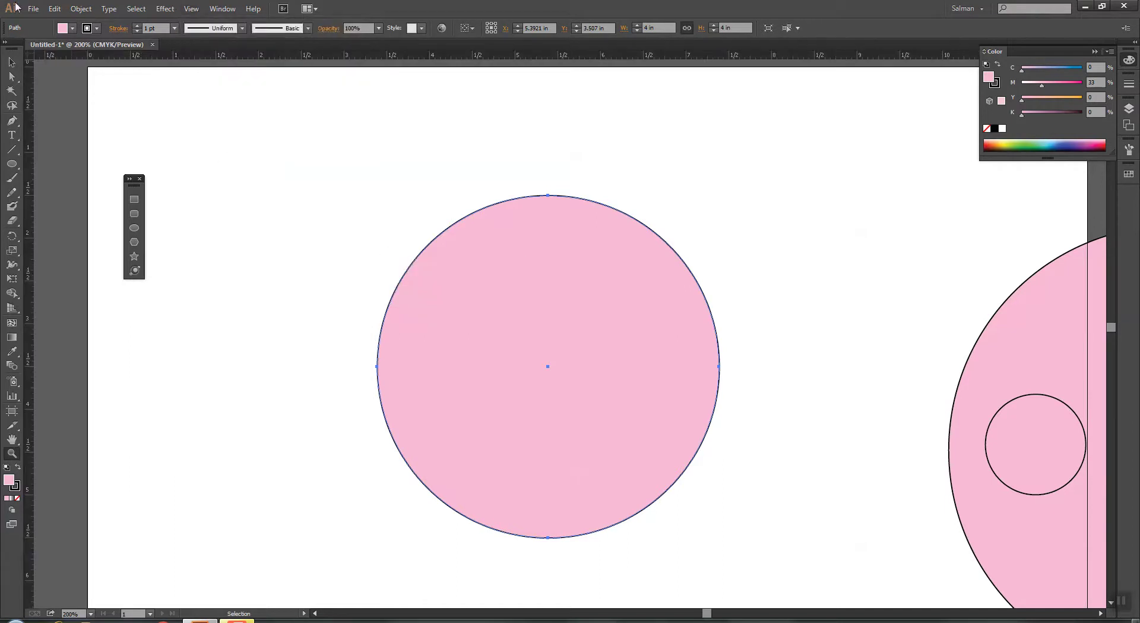
left_click_drag(33, 55, 378, 193)
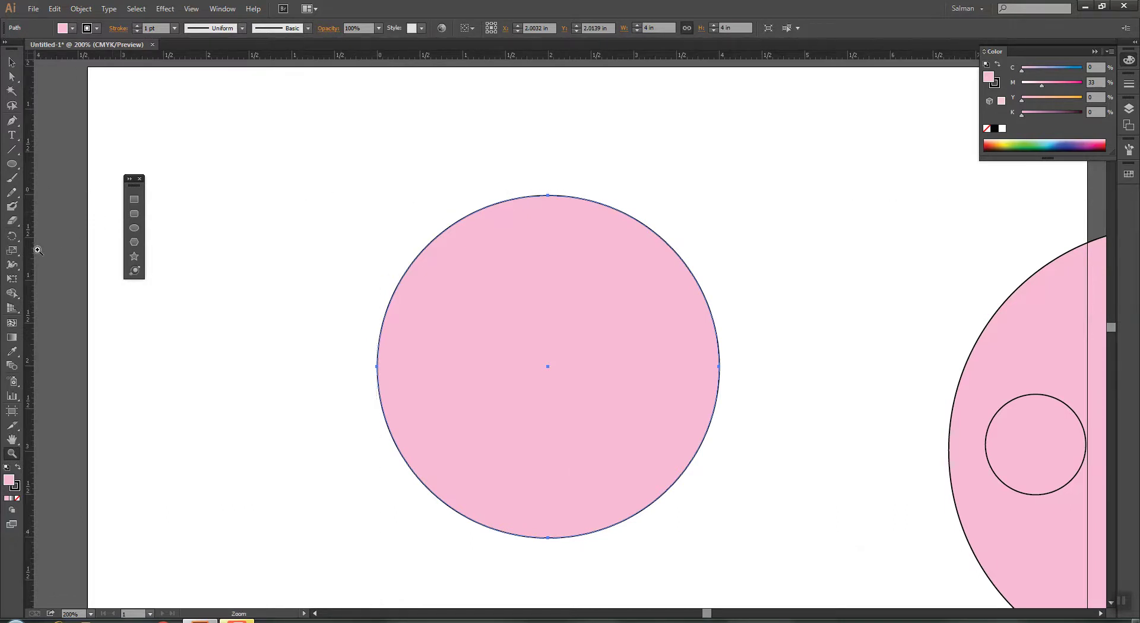
Step: Place a vertical guide at about 0.5 in and a horizontal guide through the 4 in circle's centre
left_click_drag(31, 251, 420, 252)
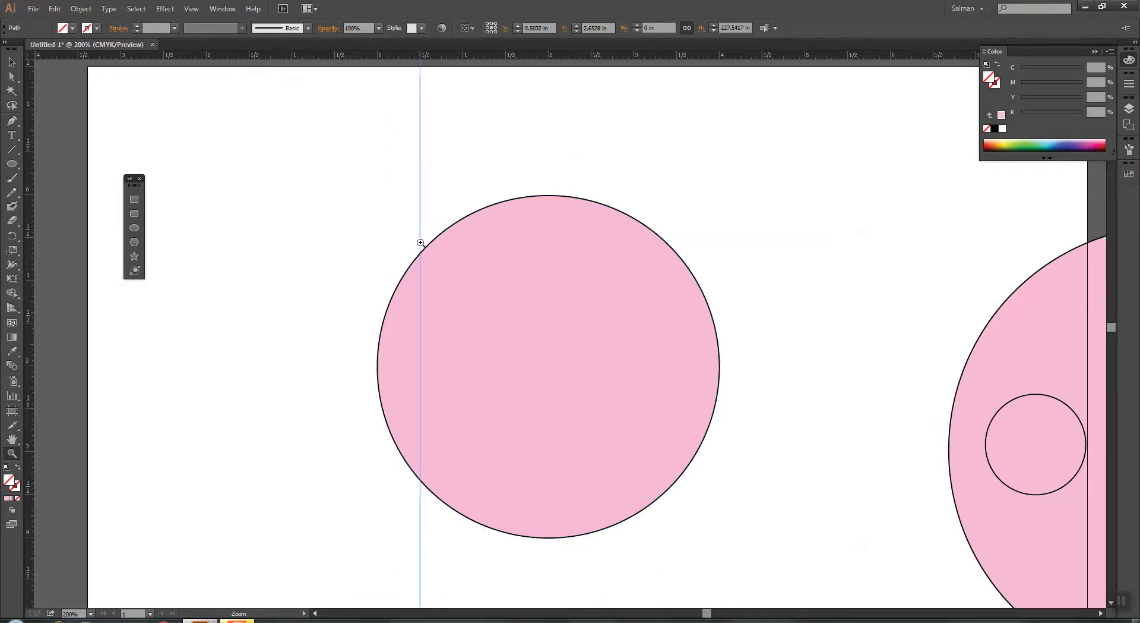
key("v")
left_click_drag(533, 54, 551, 365)
Step: Move a small circle from the set-aside drawing onto the horizontal guide in the 4 in circle and set its size to 1 in
left_click_drag(1038, 451, 474, 394)
left_click(666, 28)
type("1")
key("Return")
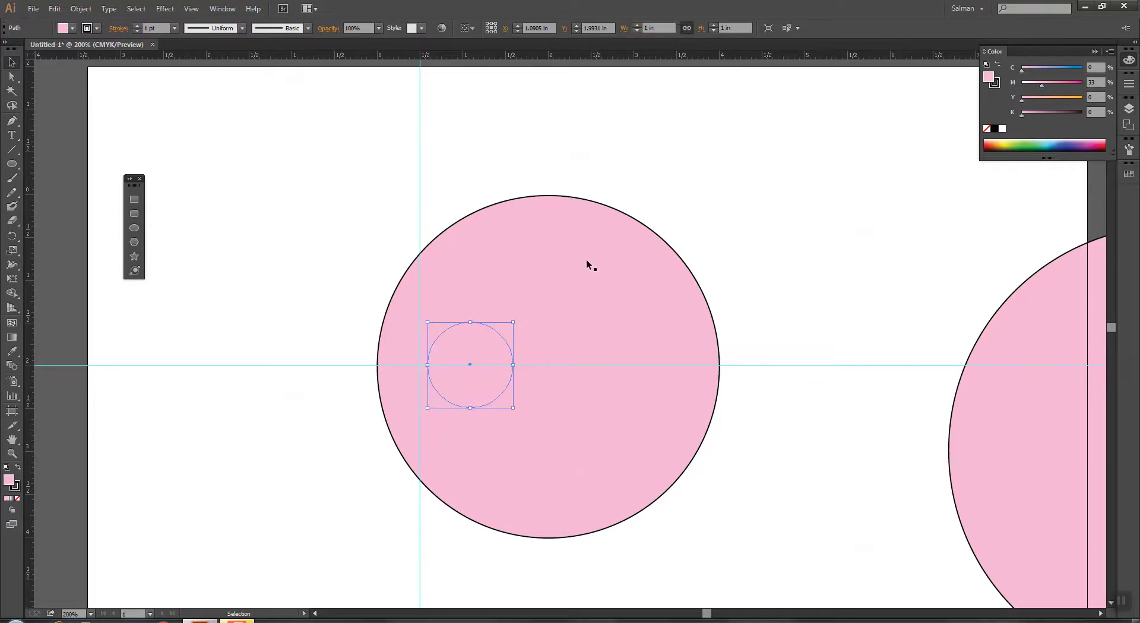
Step: Change the 1 in circle's fill to 34% cyan with no magenta and bring it to the front
mouse_move(1041, 86)
left_mouse_down()
mouse_move(1021, 86)
mouse_move(1042, 70)
left_mouse_up()
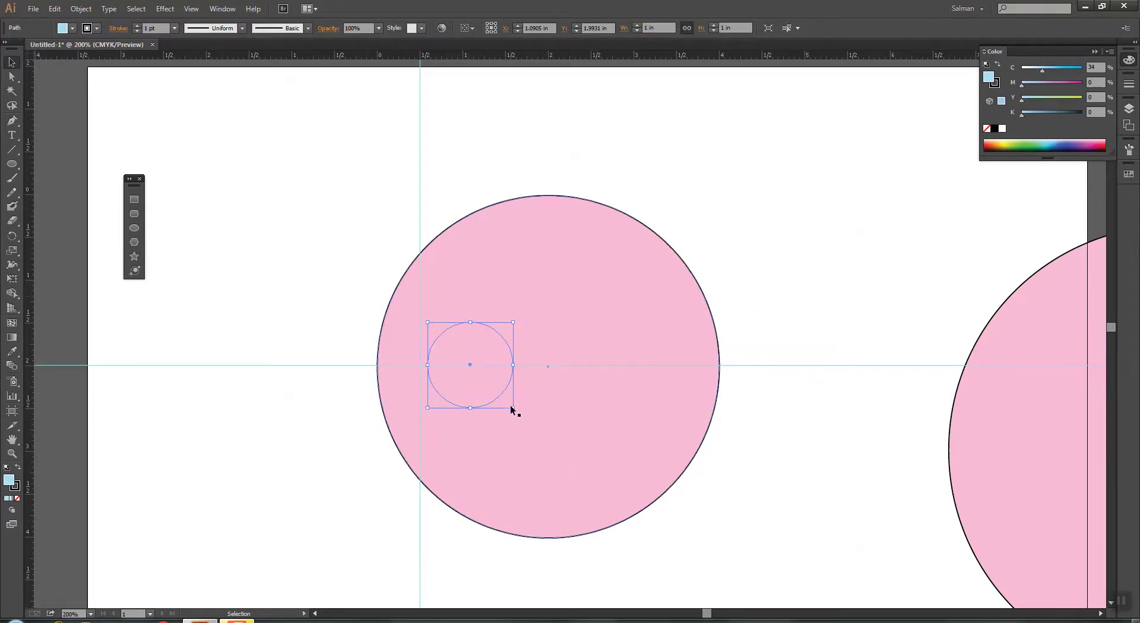
key("ctrl+shift+bracketright")
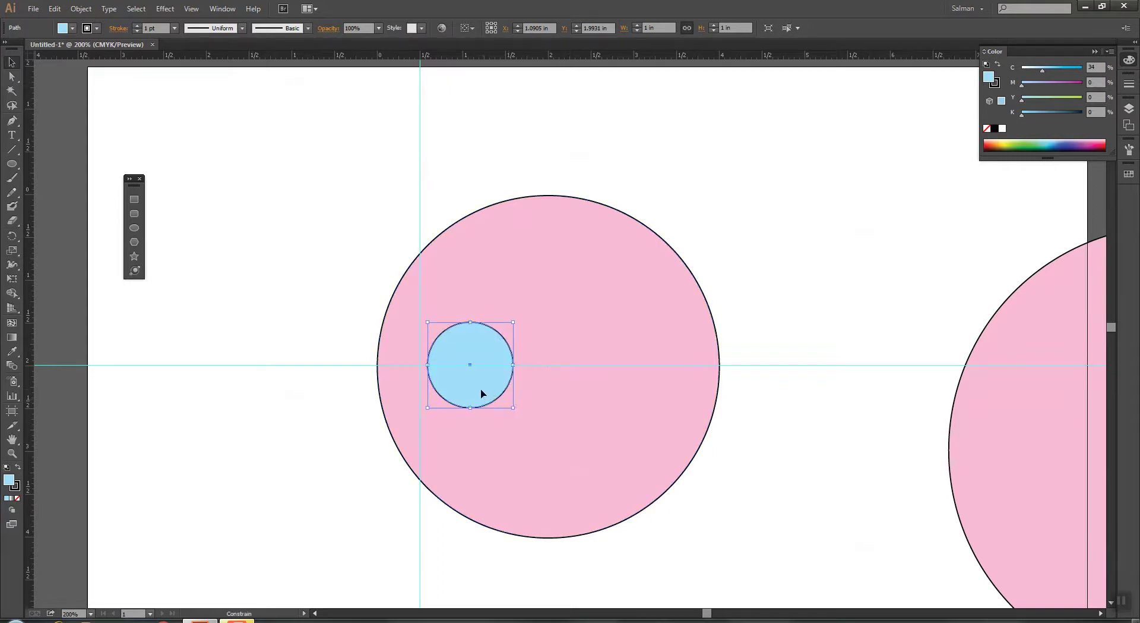
Step: Resize the blue circle to 0.5 in and move it against the vertical guide along the horizontal guide
left_click_drag(487, 394, 477, 394)
left_click(657, 30)
type("0.5")
key("Return")
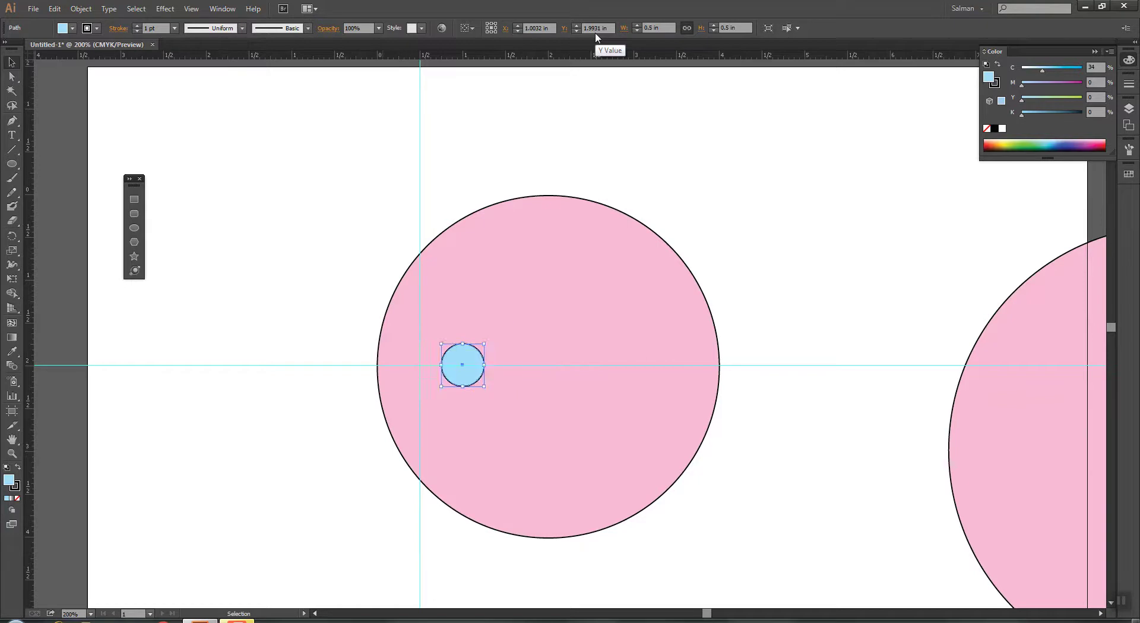
left_click_drag(474, 381, 452, 380)
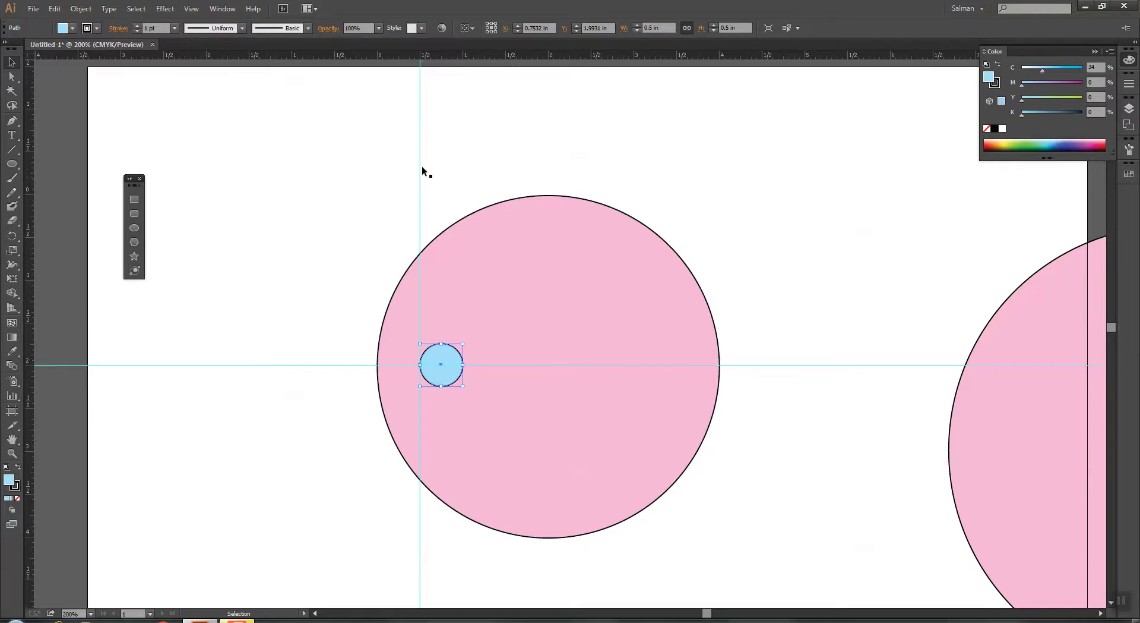
Step: Add a vertical guide at about 3.5 in and move a second small circle, resized to 0.5 in, into the 4 in circle
left_click_drag(33, 201, 676, 206)
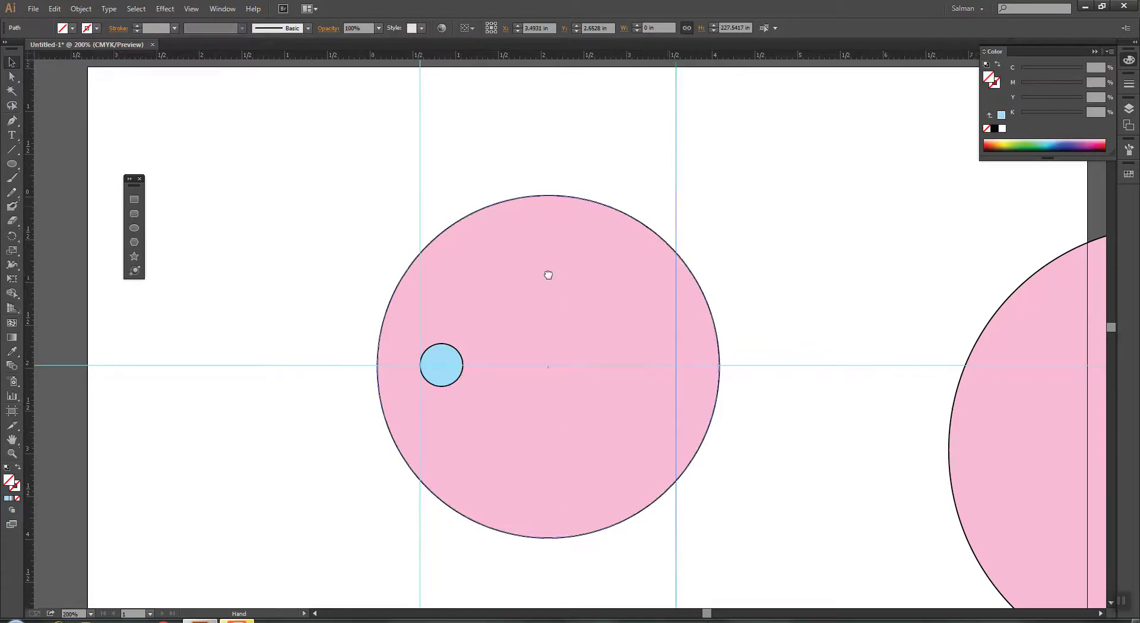
scroll(712, 321, "right", 5)
left_click(1002, 440)
left_click_drag(1001, 439, 683, 412)
left_click(654, 28)
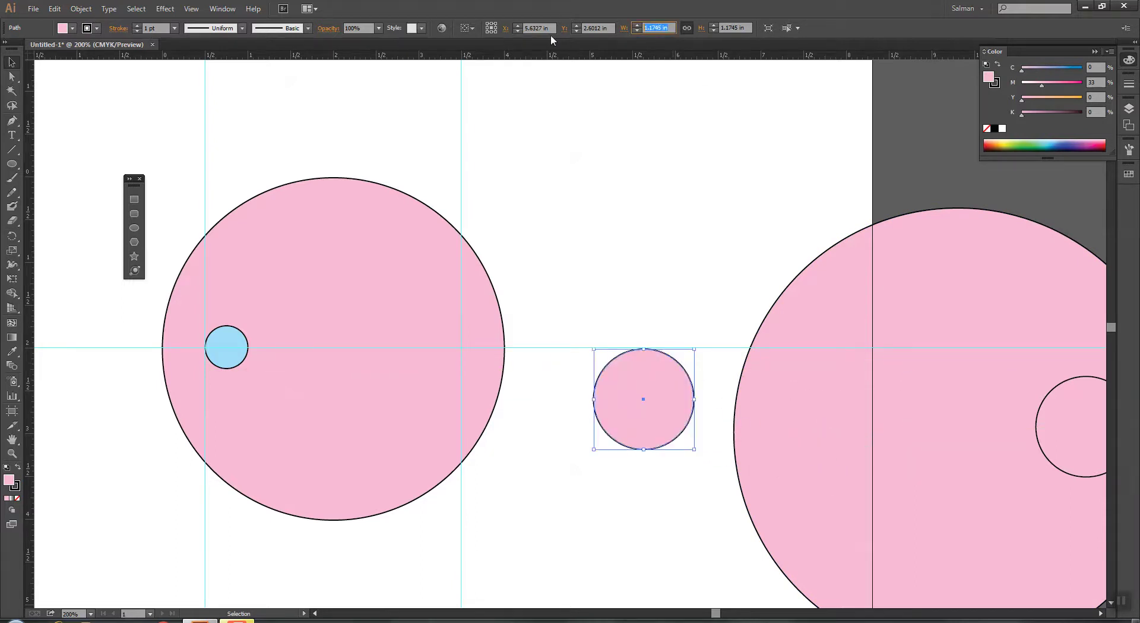
type("0.5")
key("Return")
left_click_drag(636, 393, 318, 360)
Step: Delete the remaining set-aside pink circles beyond the artboard's right edge
left_click(536, 366)
left_click(969, 437)
key("Delete")
Step: Copy the blue 0.5 in circle against the 3.5 in guide and distribute the three blue circles evenly in the row
left_click_drag(245, 355, 433, 363)
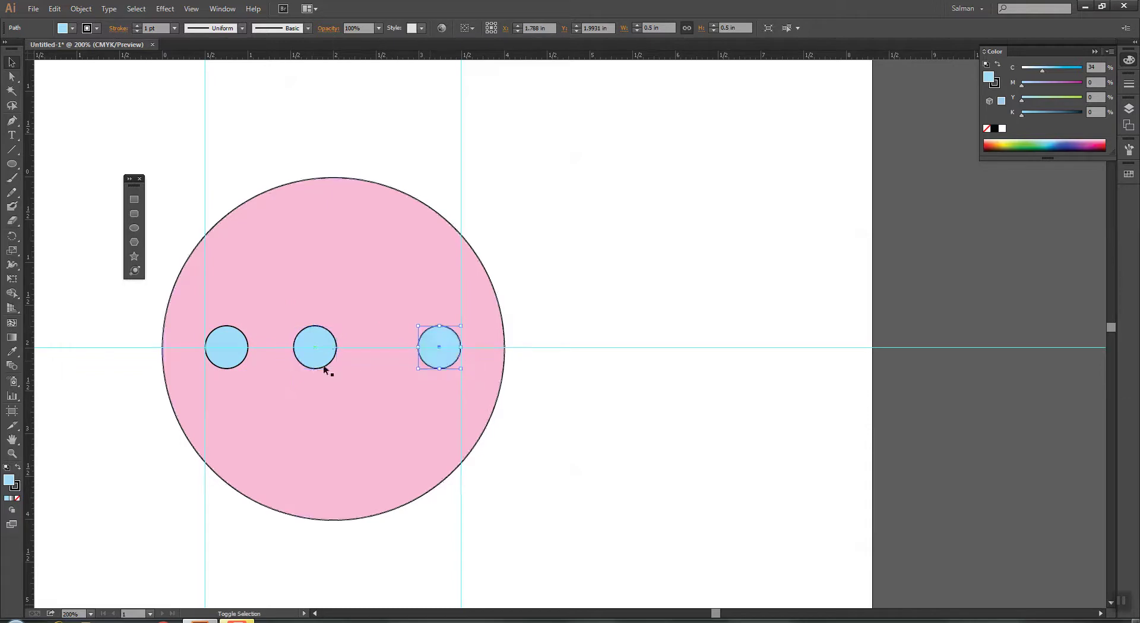
left_click(309, 363, "shift")
left_click(234, 358, "shift")
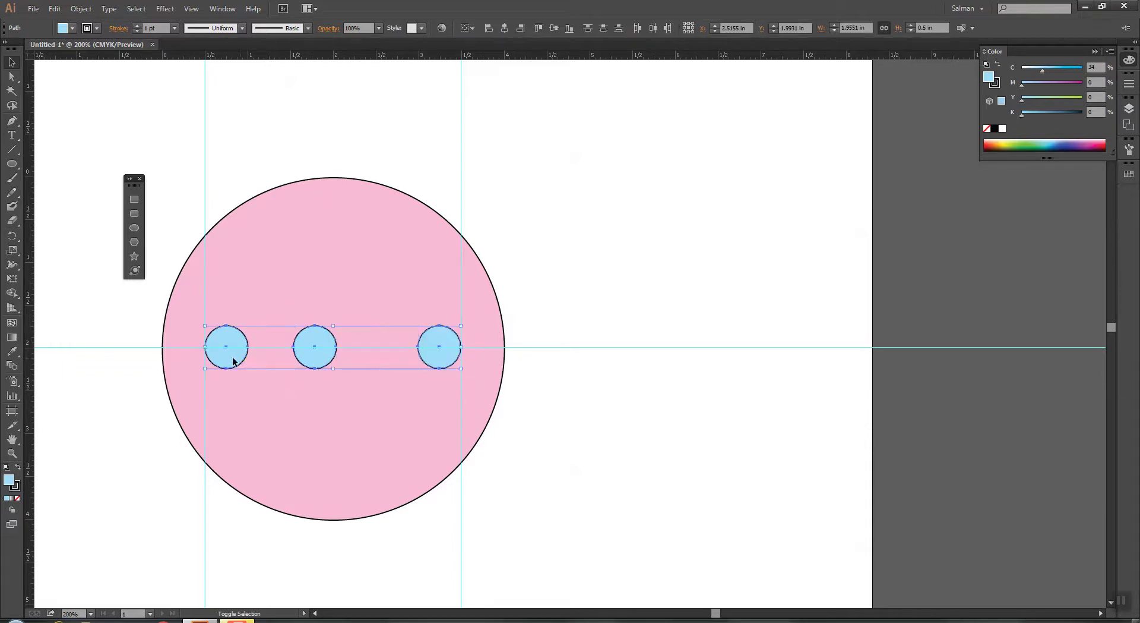
left_click(602, 28)
left_click(678, 219)
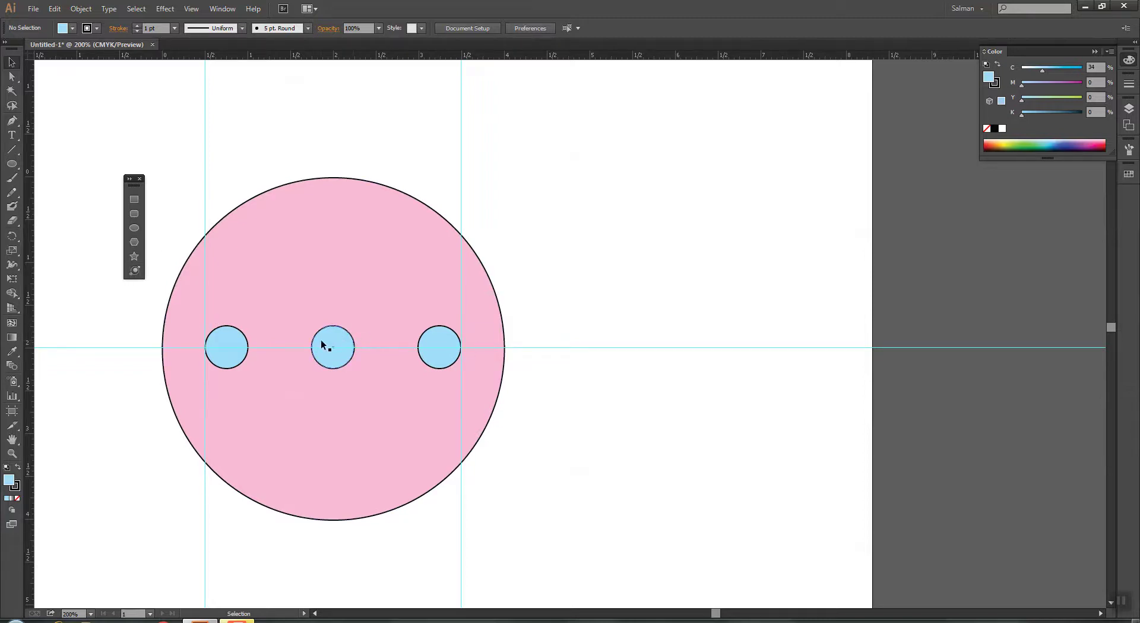
Step: Create a copy of the two outer blue circles rotated by 90 degrees
left_click(234, 341)
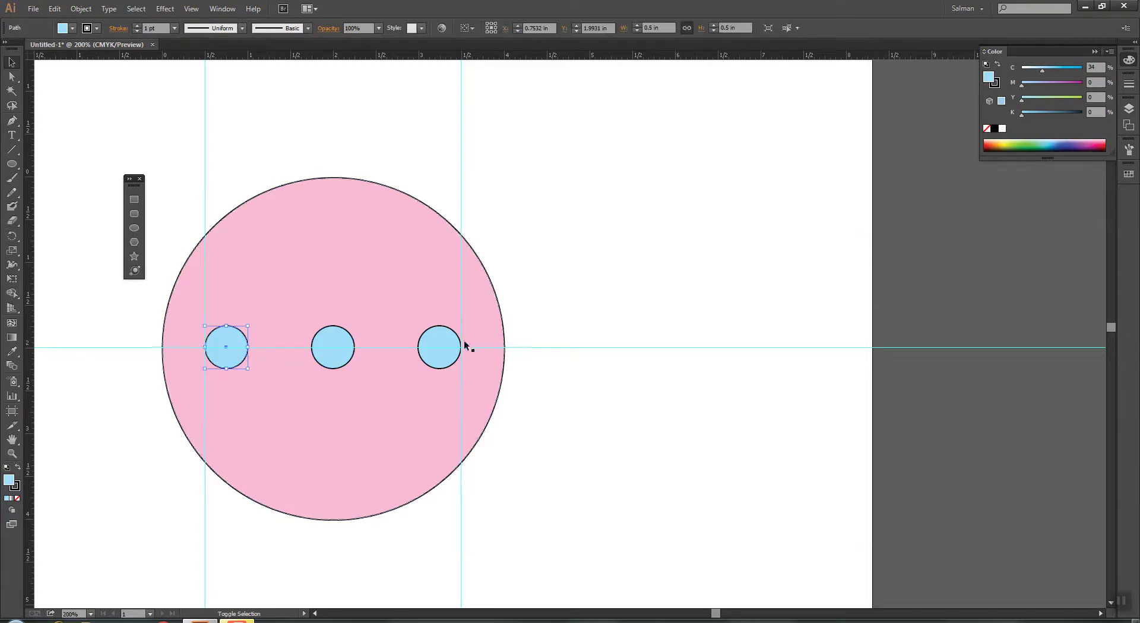
left_click(426, 340, "shift")
right_click(425, 339)
mouse_move(523, 480)
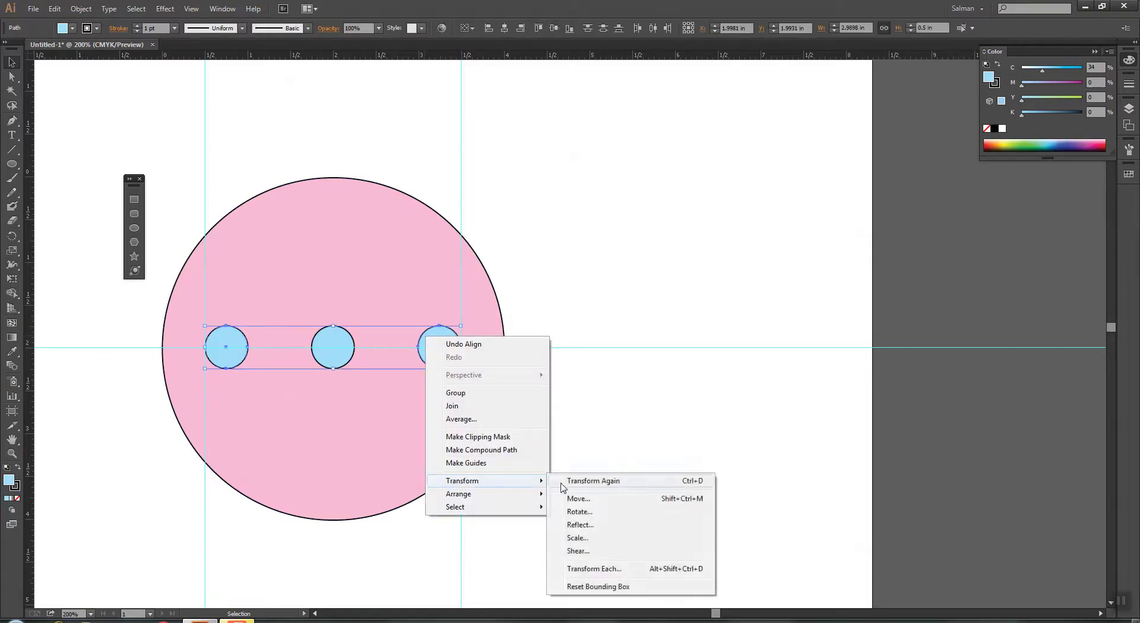
left_click(579, 512)
type("90")
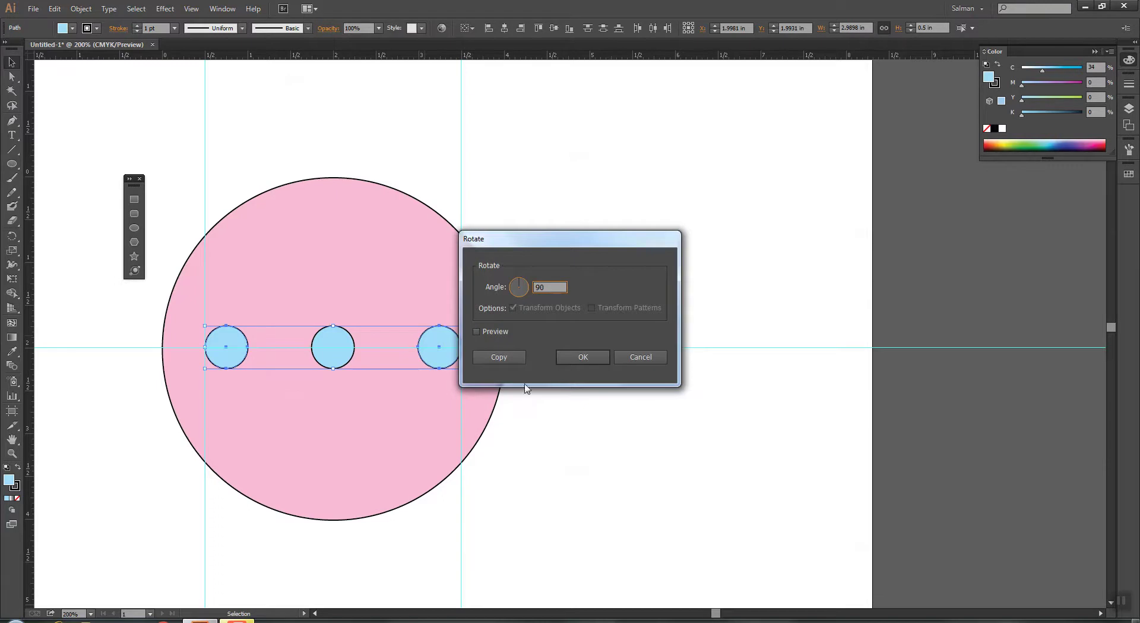
left_click(514, 356)
left_click(624, 279)
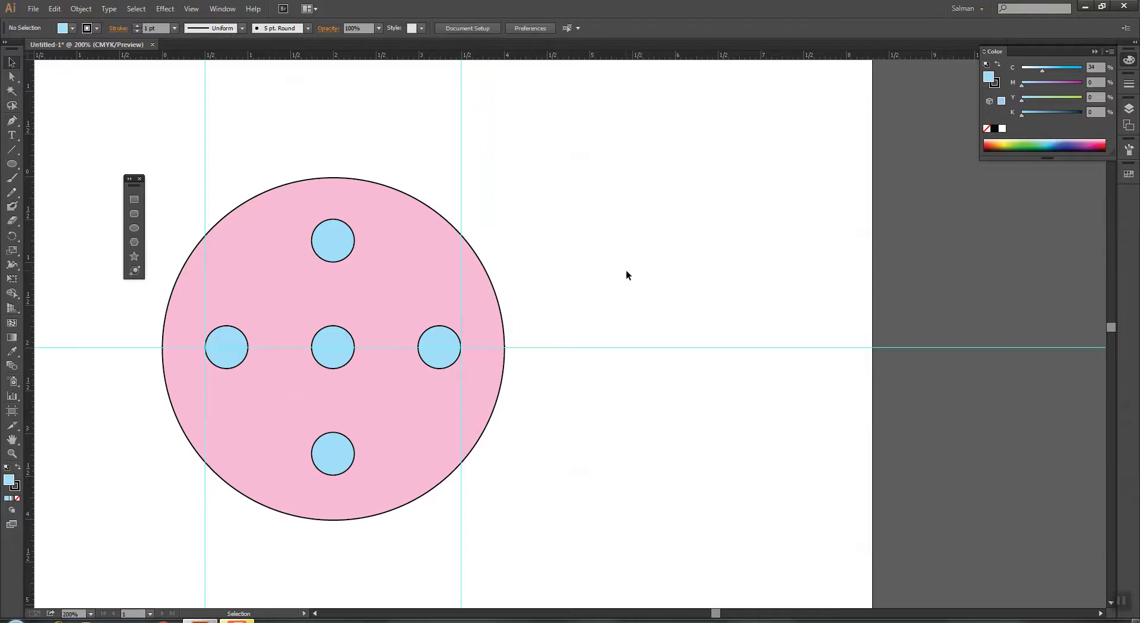
Step: Delete the four outer blue circles, keeping only the central one
left_click(316, 233)
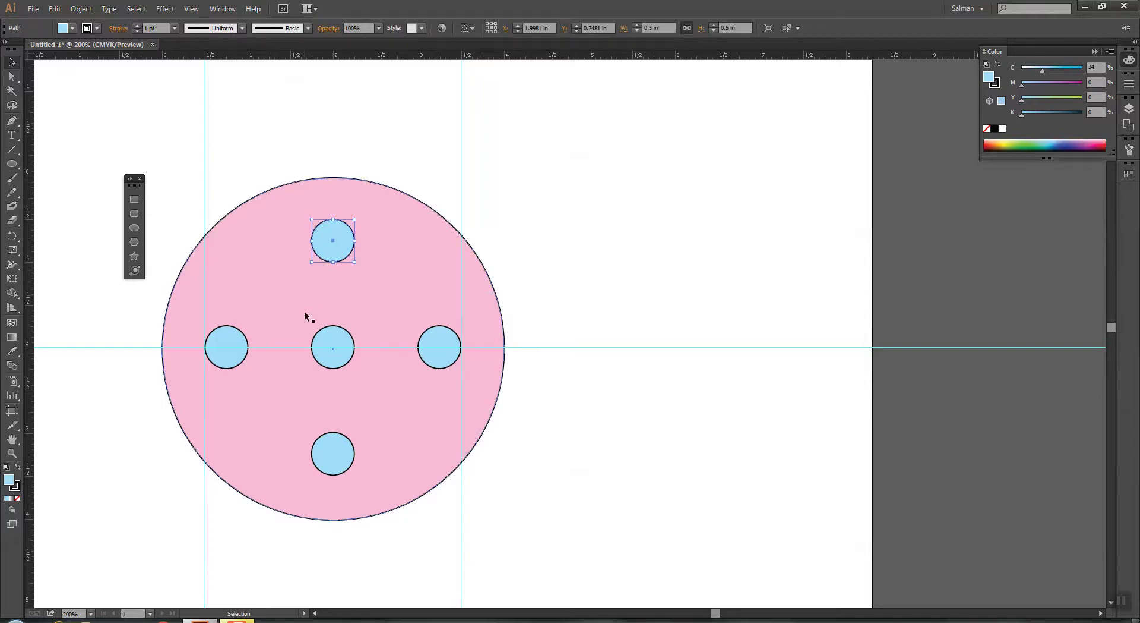
left_click(244, 340, "shift")
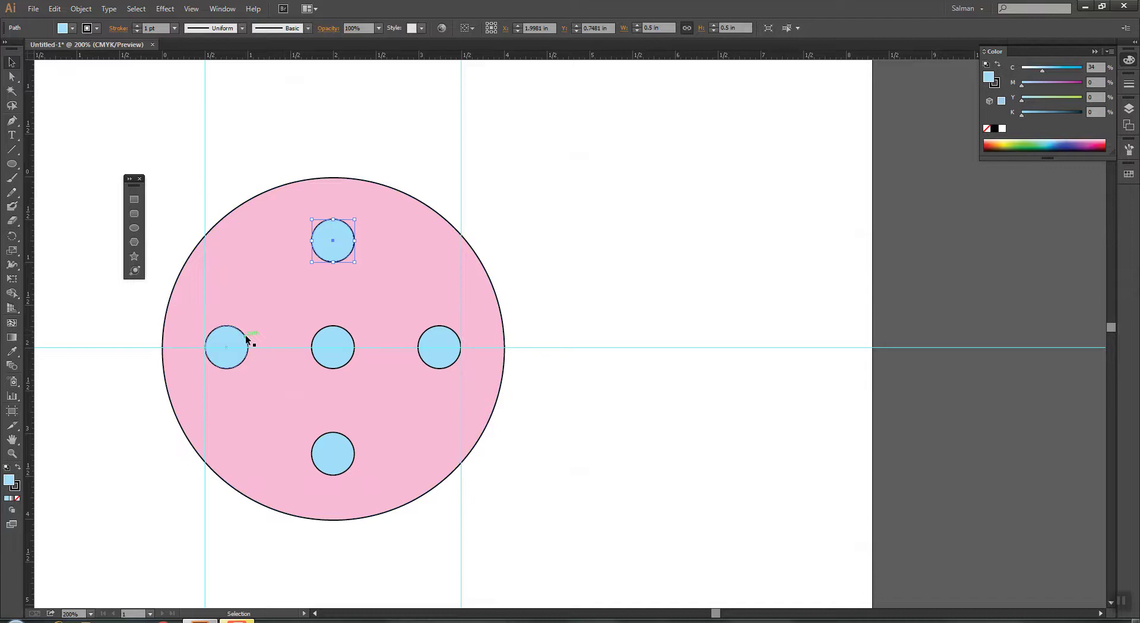
left_click(337, 449, "shift")
left_click(434, 350, "shift")
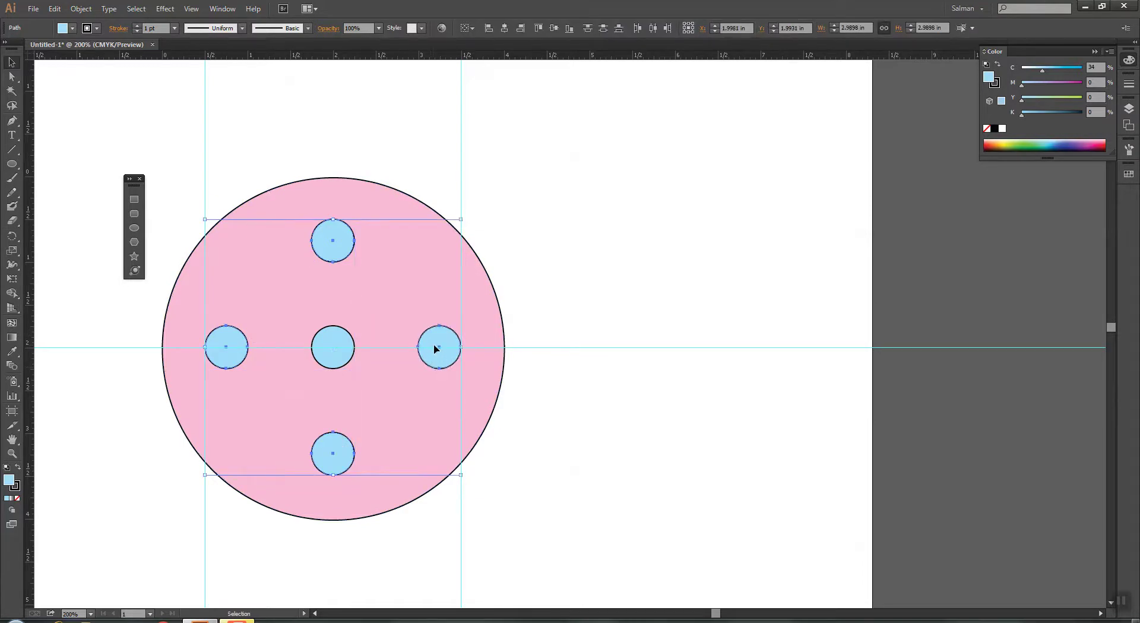
key("Delete")
Step: Remove the two vertical guides and the horizontal guide from the drawing
left_click_drag(206, 102, 517, 148)
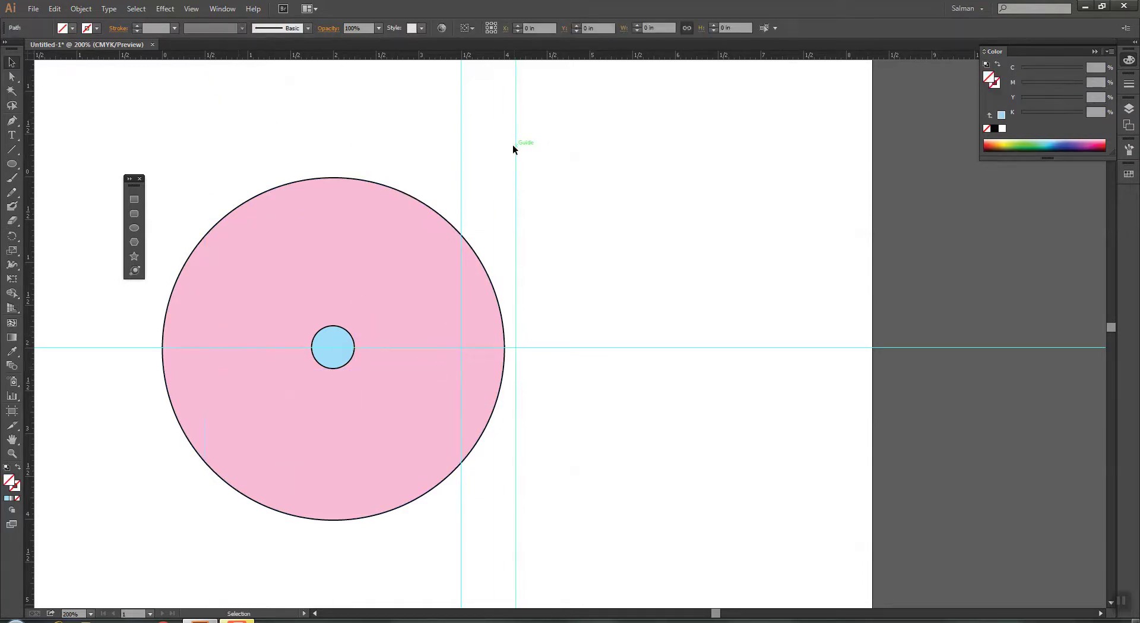
left_click_drag(425, 103, 568, 135)
key("Delete")
left_click_drag(594, 226, 511, 475)
key("Delete")
Step: Align the blue circle and the 4 in pink circle to each other's centres horizontally and vertically
left_click_drag(288, 174, 398, 373)
left_click(505, 29)
left_click(554, 28)
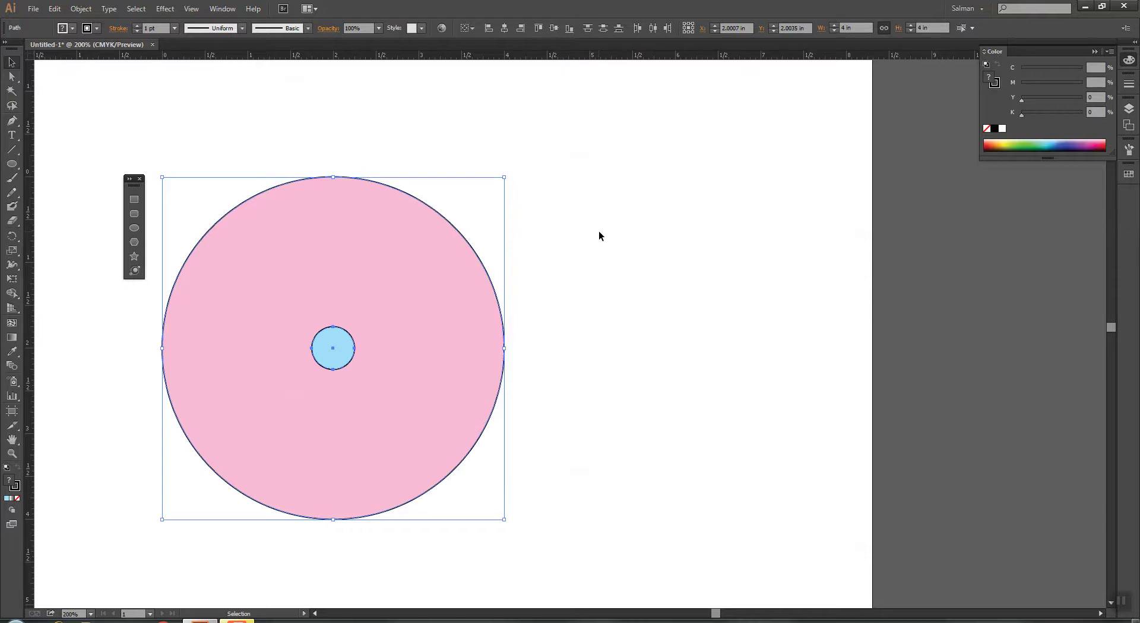
left_click(578, 321)
Step: Add a blue circle about 2 in wide behind the small one and centre all three circles on each other
left_click(352, 336)
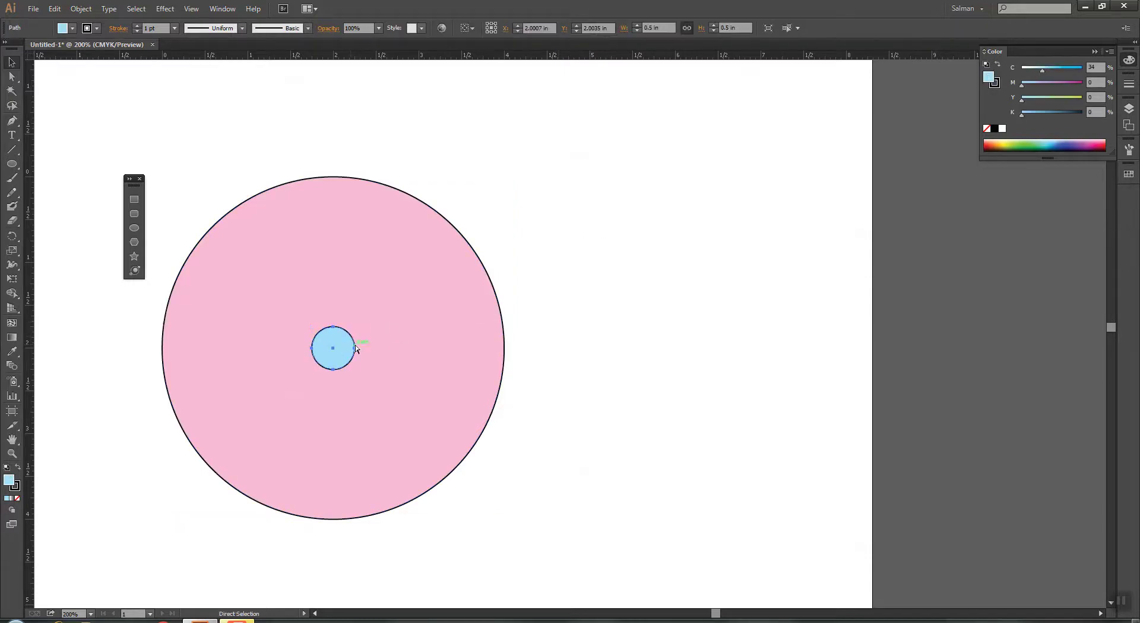
left_click_drag(355, 326, 417, 268)
left_click_drag(313, 315, 255, 315)
left_click_drag(547, 183, 389, 487)
left_click(504, 28)
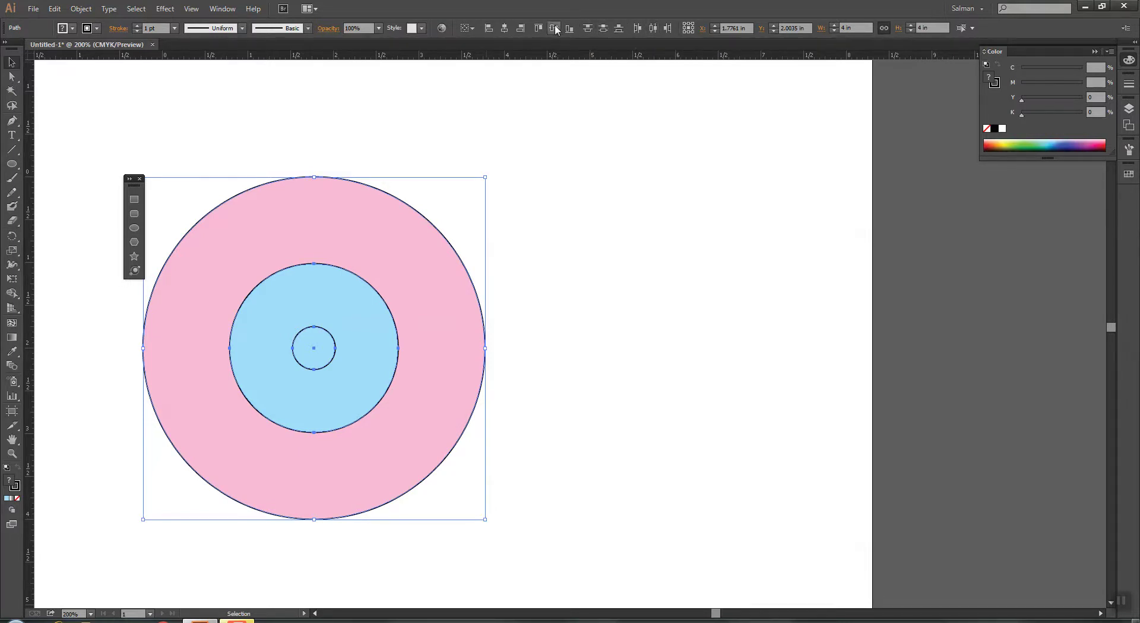
left_click(537, 186)
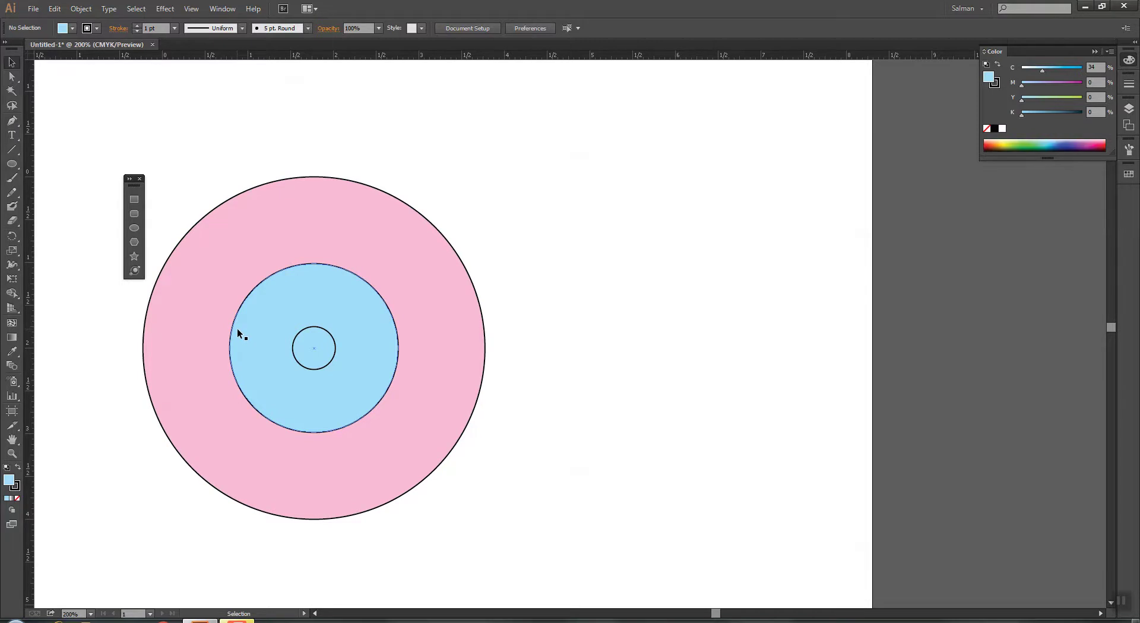
Step: Delete all the circles from the artboard
left_click_drag(232, 141, 405, 391)
key("Delete")
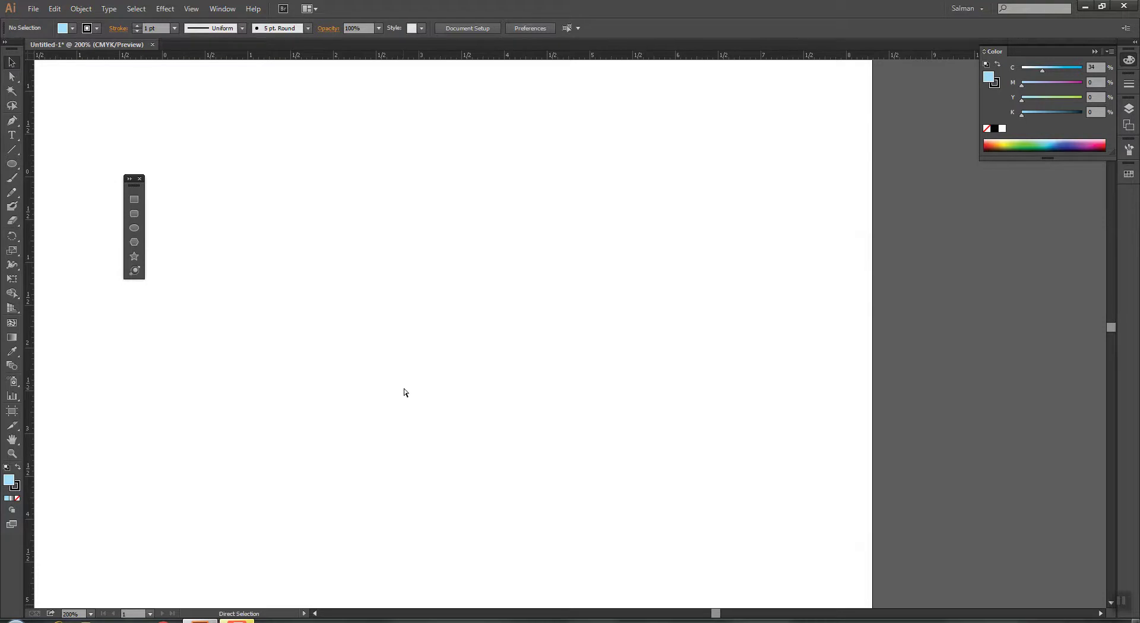
key("ctrl+1")
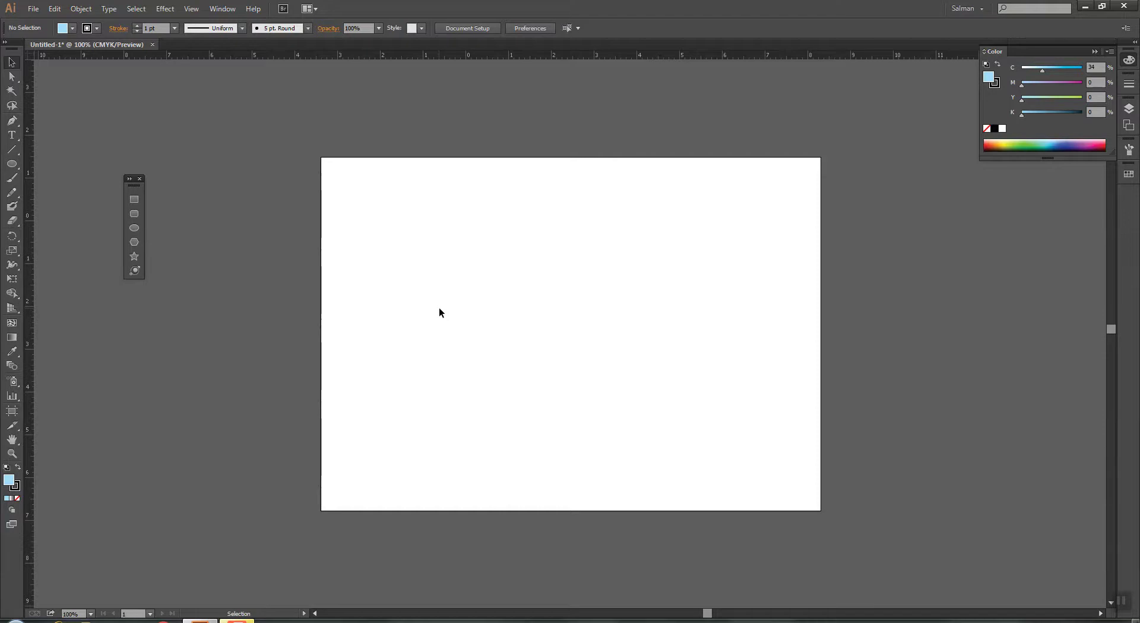
Step: Detach the Shape Builder tool group as a floating set and close the floating basic shape tools
left_click_drag(14, 301, 302, 87)
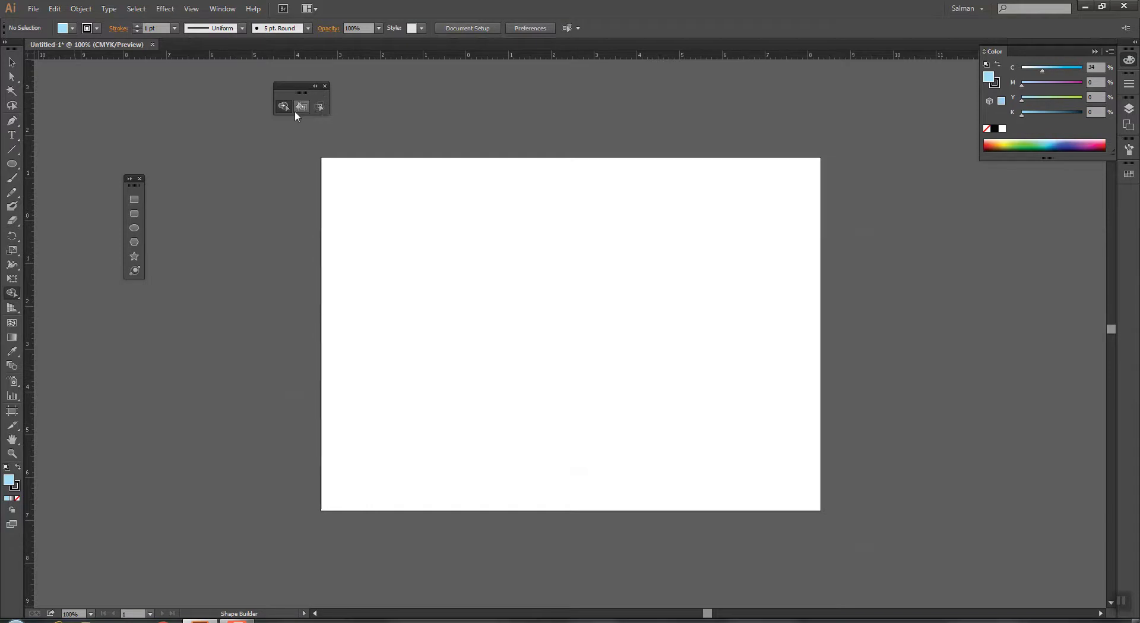
left_click(139, 178)
Step: Switch to Chrome and open duckduckgo.com
left_click(163, 620)
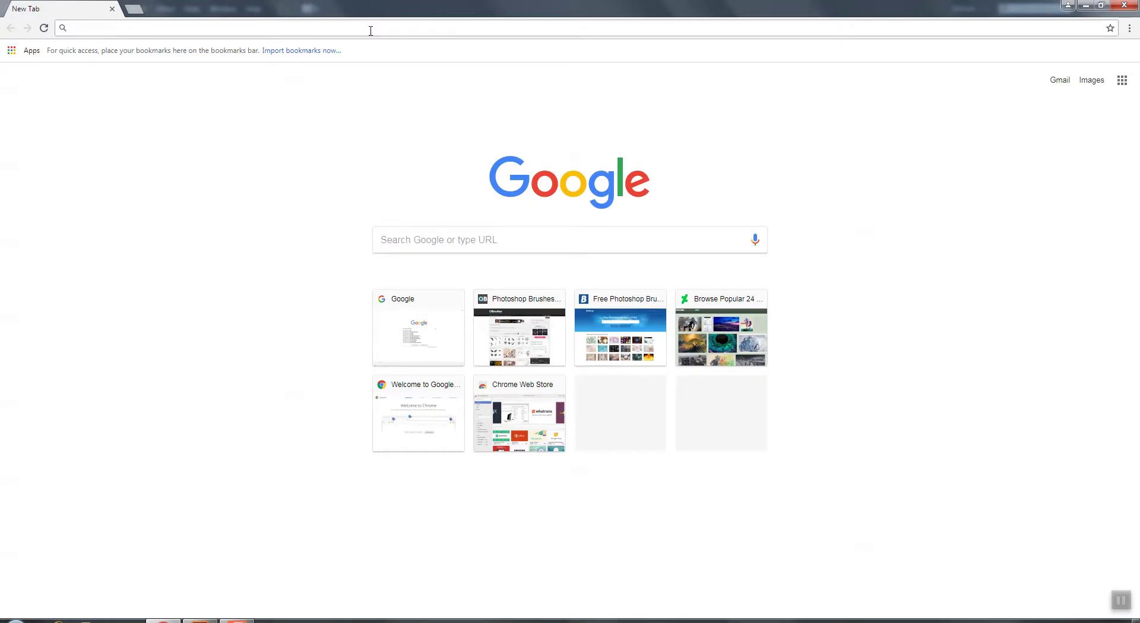
type("duck")
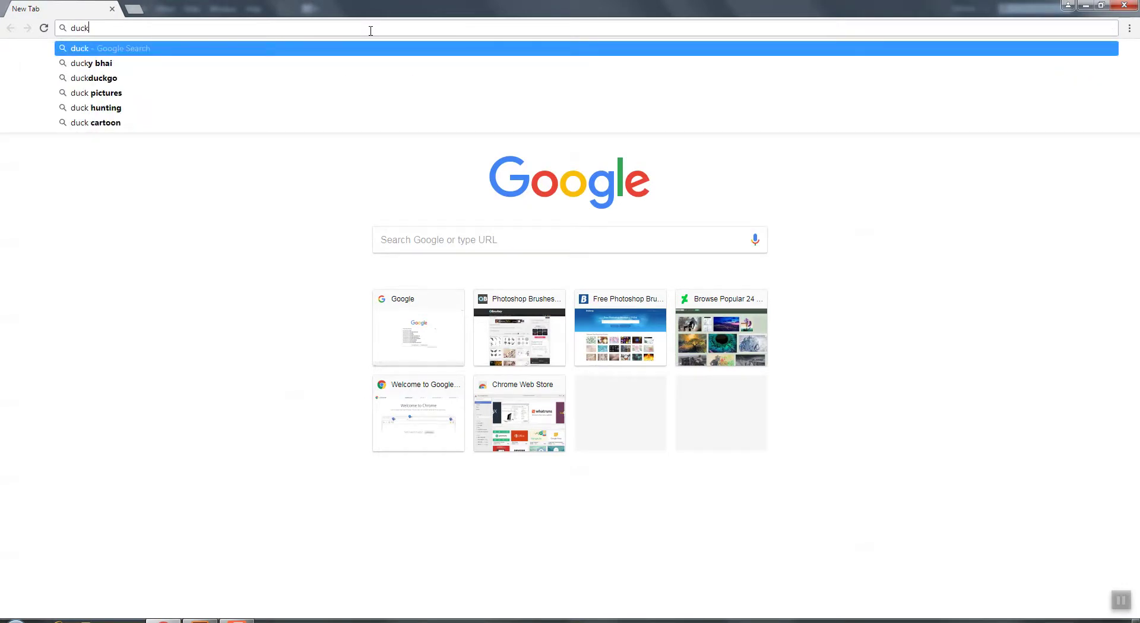
type("duckgo")
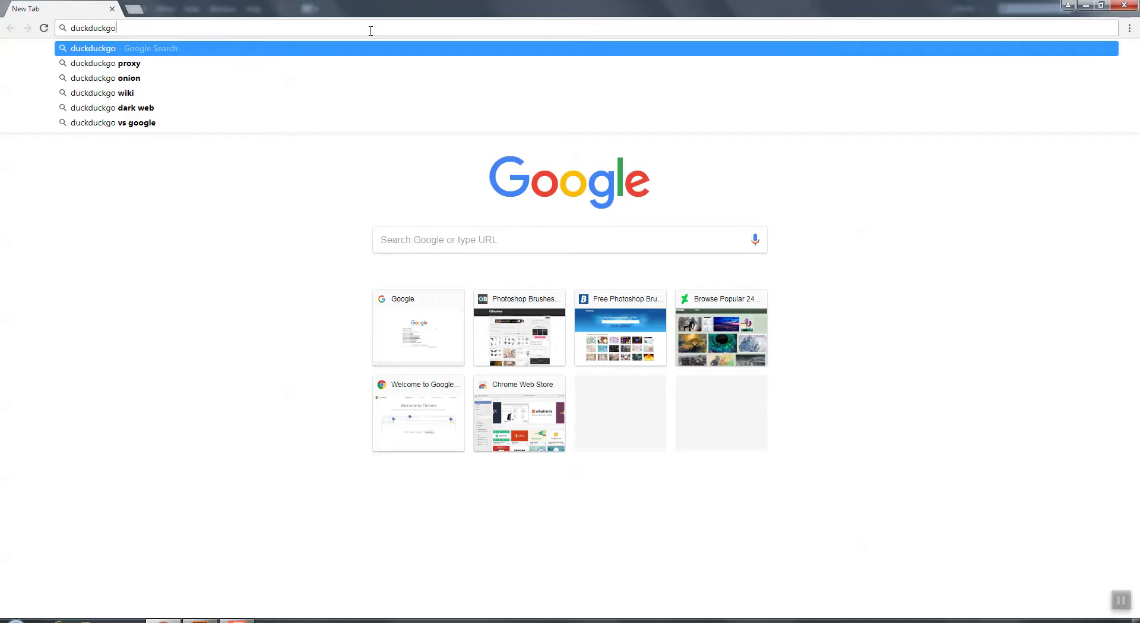
key("ctrl+Return")
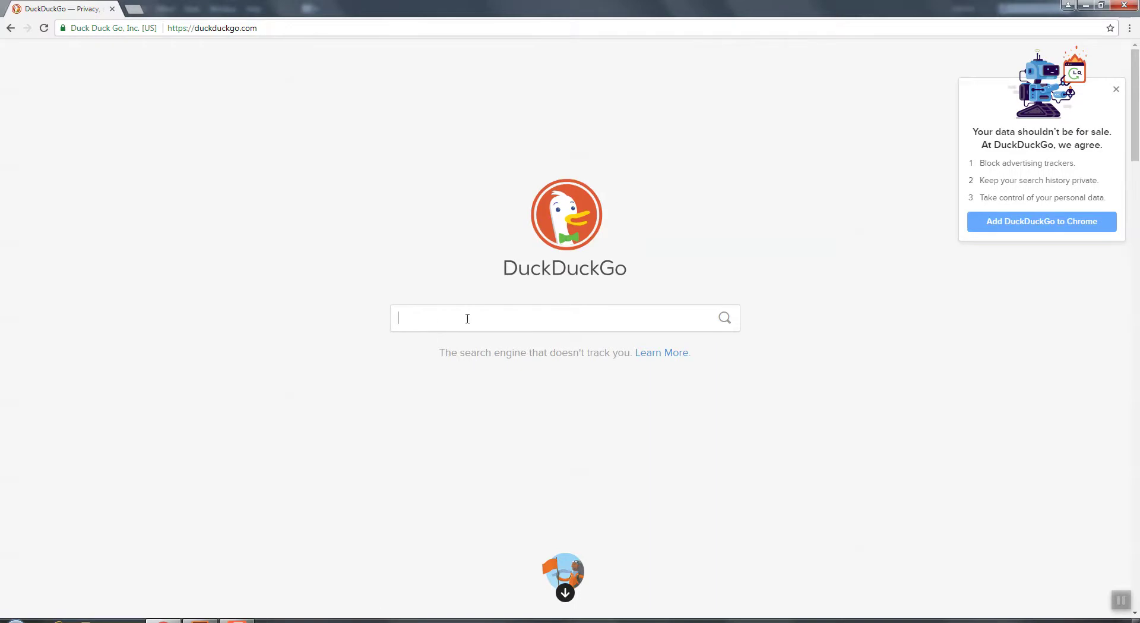
Step: Search DuckDuckGo for "Kallis Drive" and show the image results
type("Kallis ")
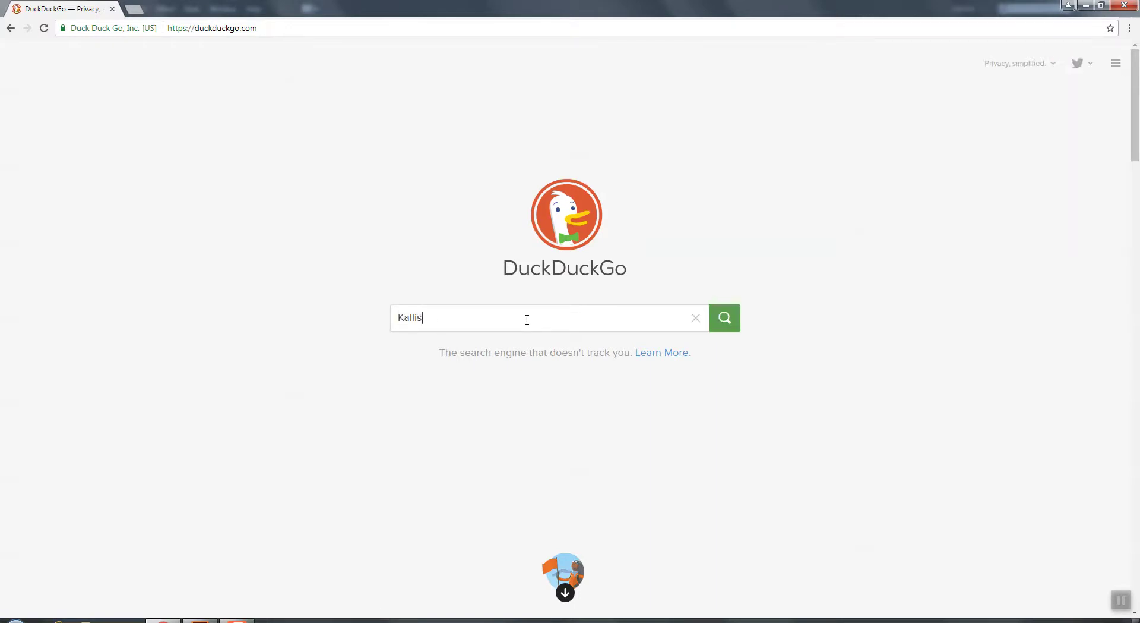
type("Drive")
key("Return")
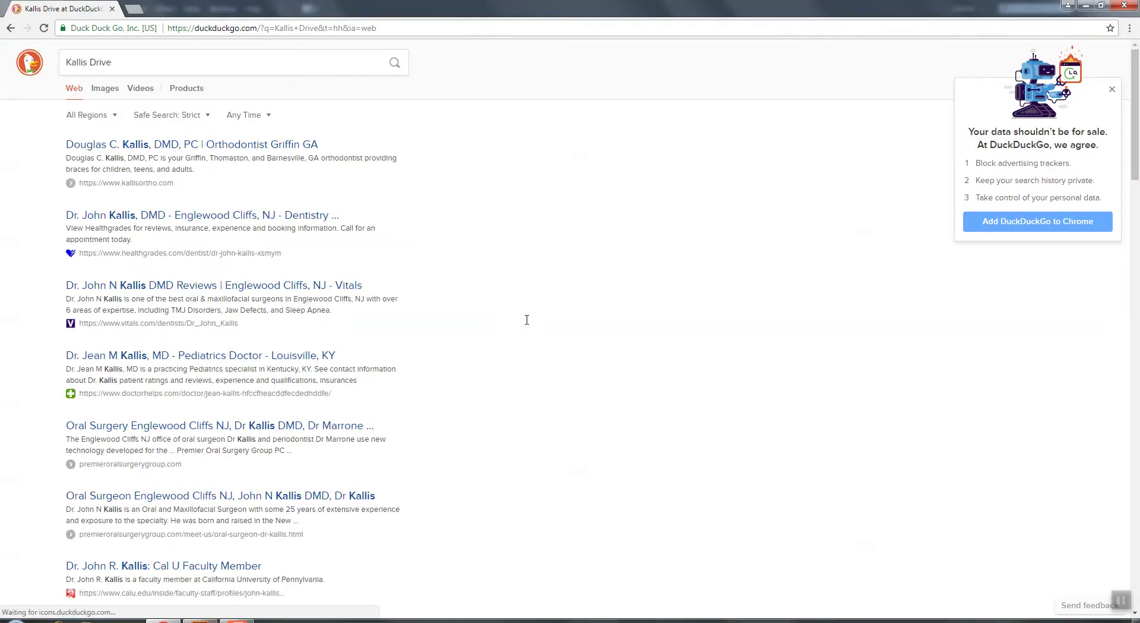
left_click(102, 92)
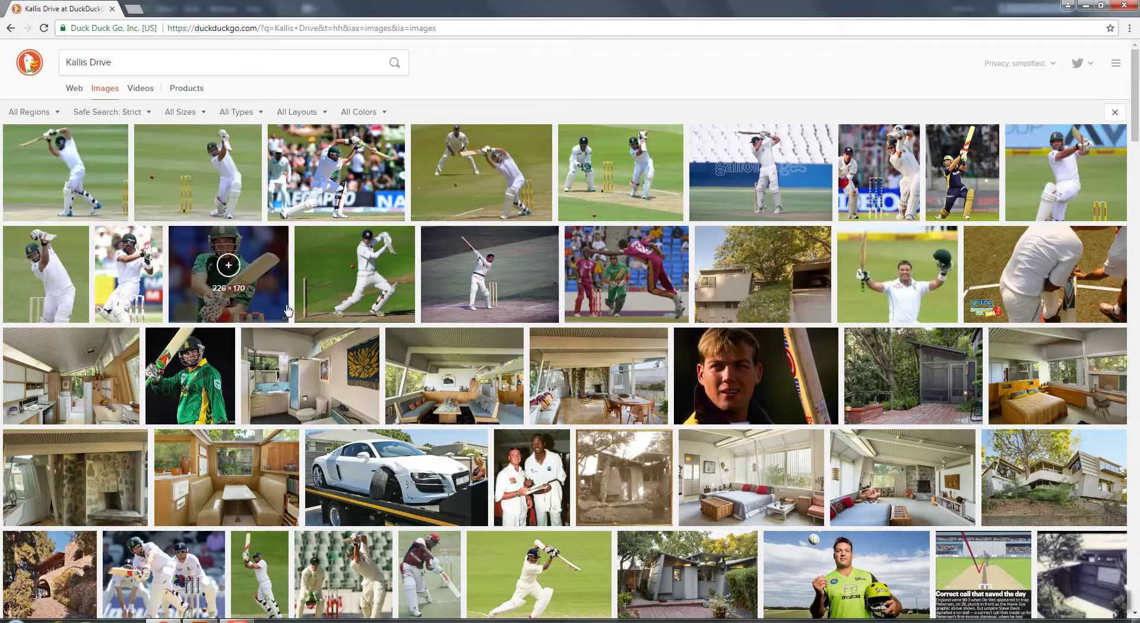
Step: Find the 500 × 626 photo of the kneeling batsman in green and open the image in a new tab
scroll(228, 265, "down", 2)
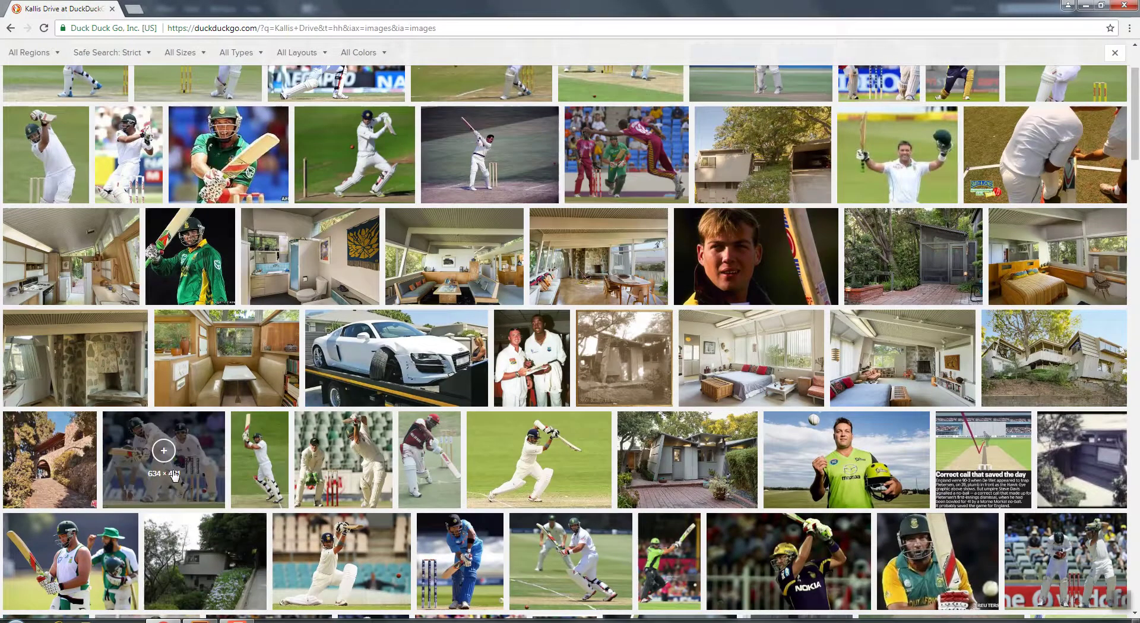
scroll(173, 473, "down", 4)
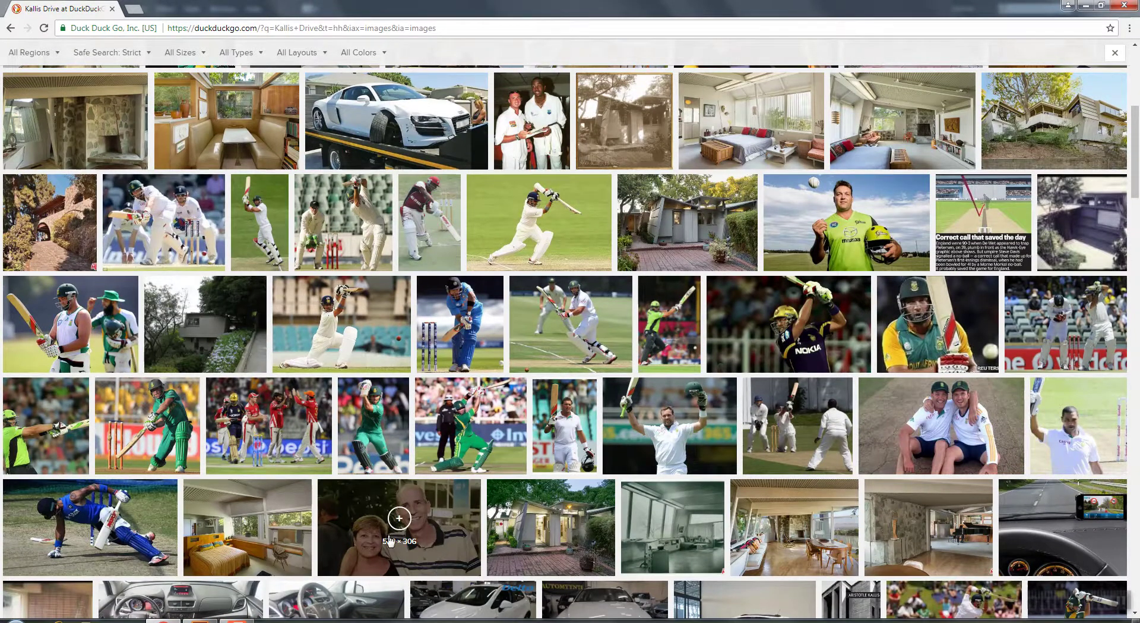
scroll(438, 567, "down", 4)
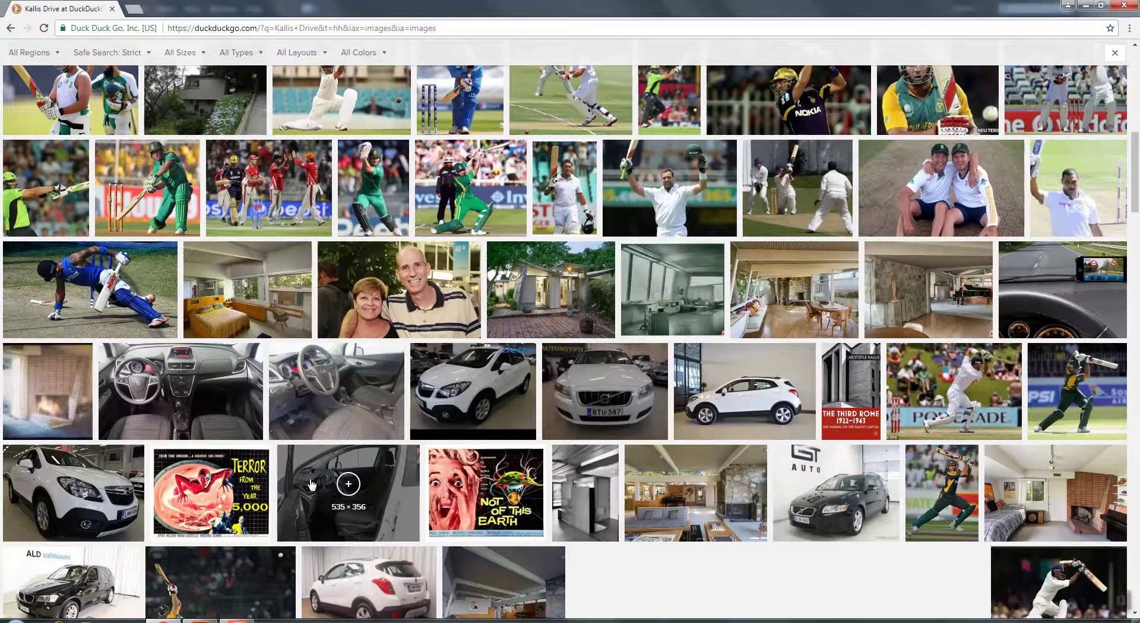
scroll(310, 483, "down", 2)
scroll(310, 483, "down", 2)
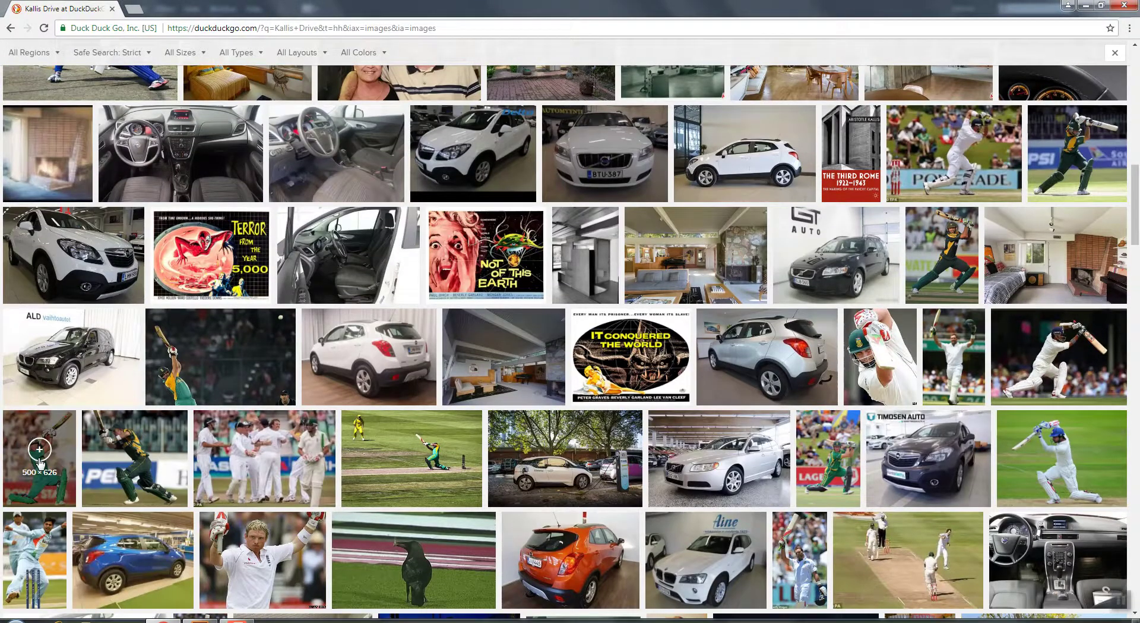
right_click(51, 484)
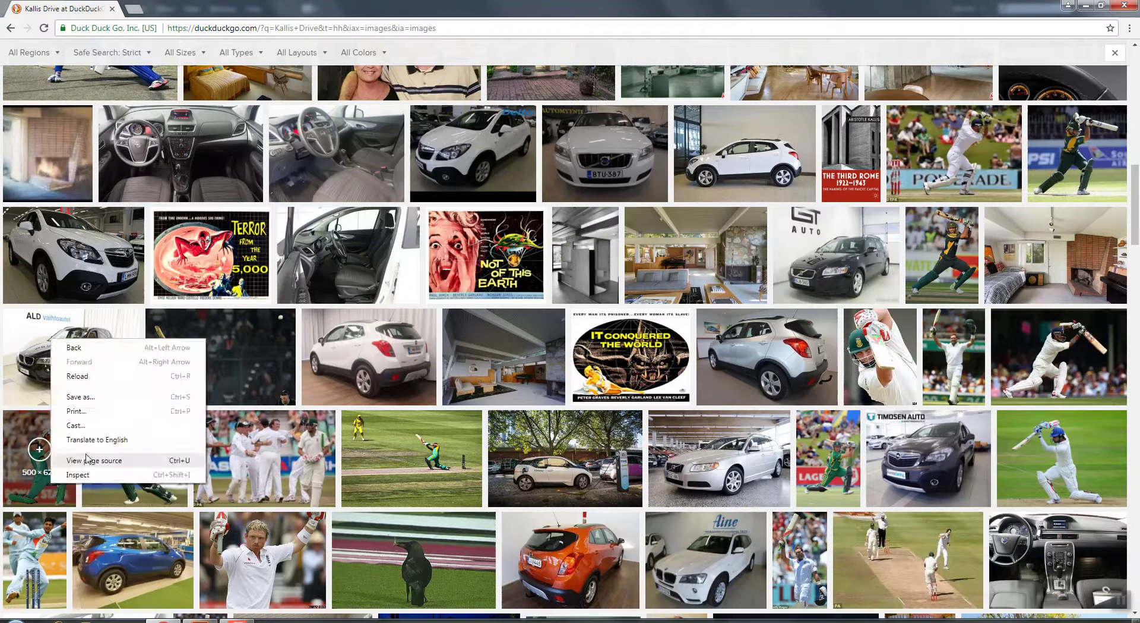
left_click(15, 434)
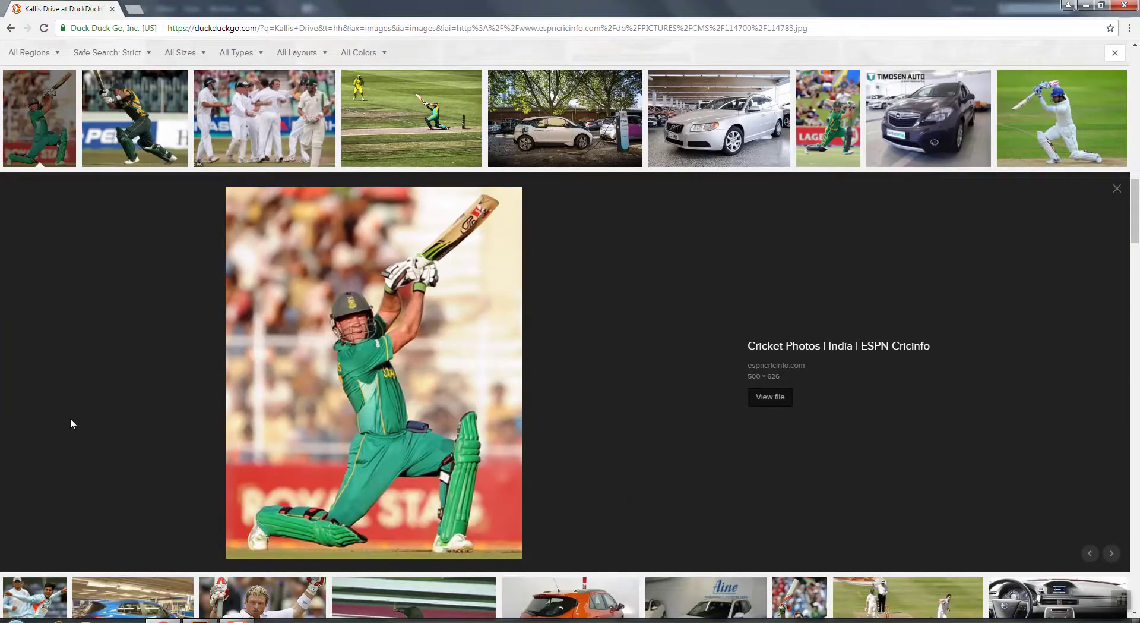
right_click(434, 351)
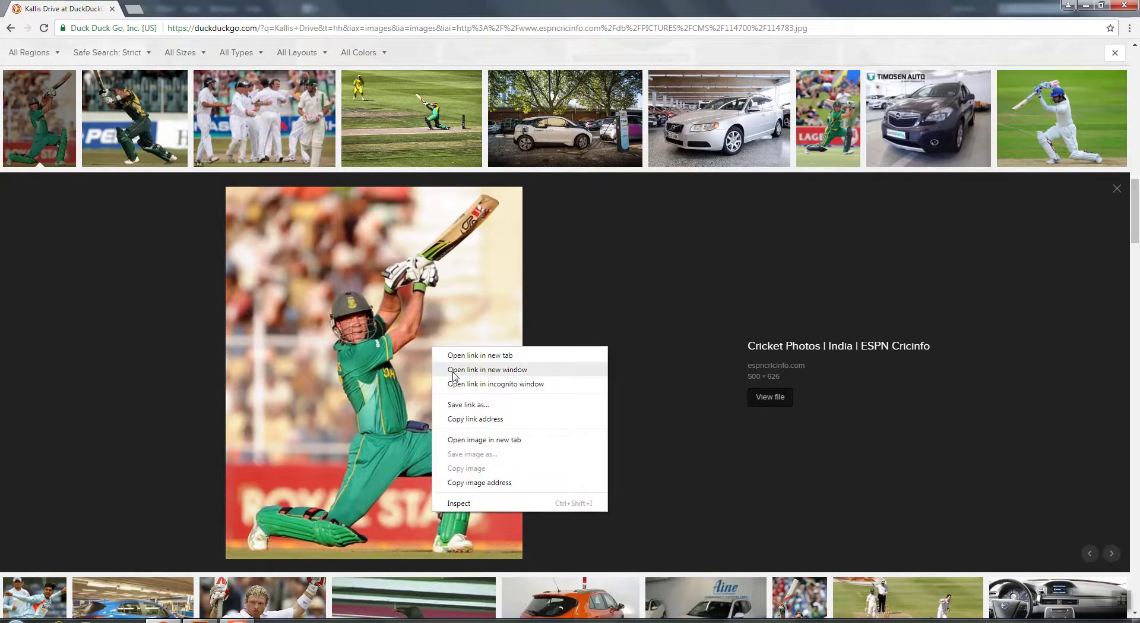
left_click(479, 438)
Step: Open the photo of the kneeling batsman in white with a blue helmet as an image in a new tab
scroll(533, 341, "down", 10)
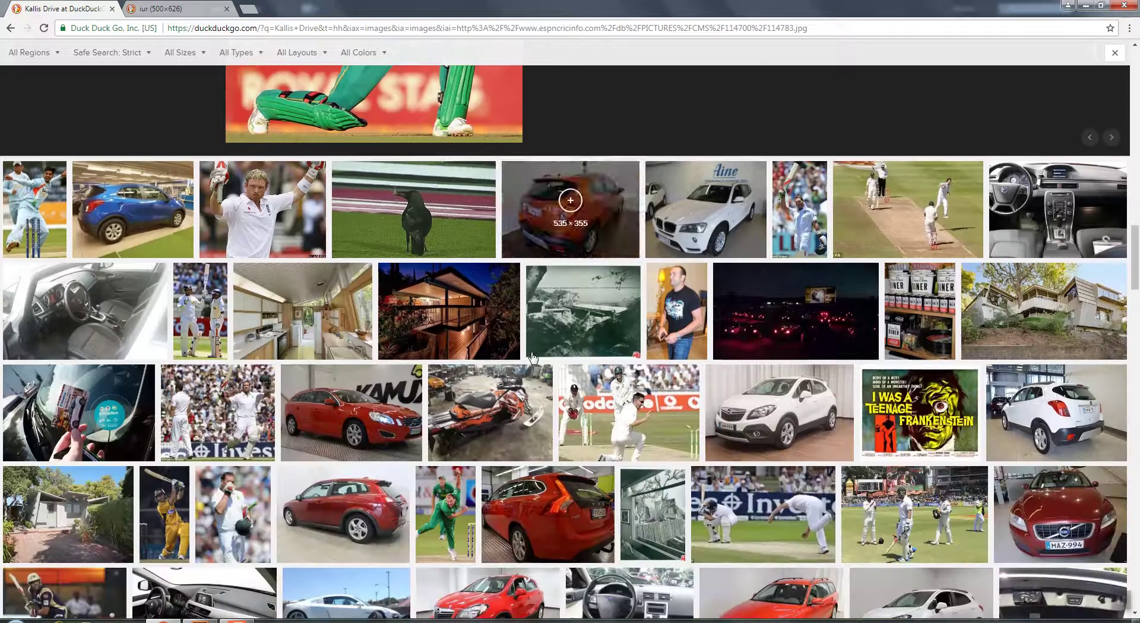
scroll(532, 359, "up", 6)
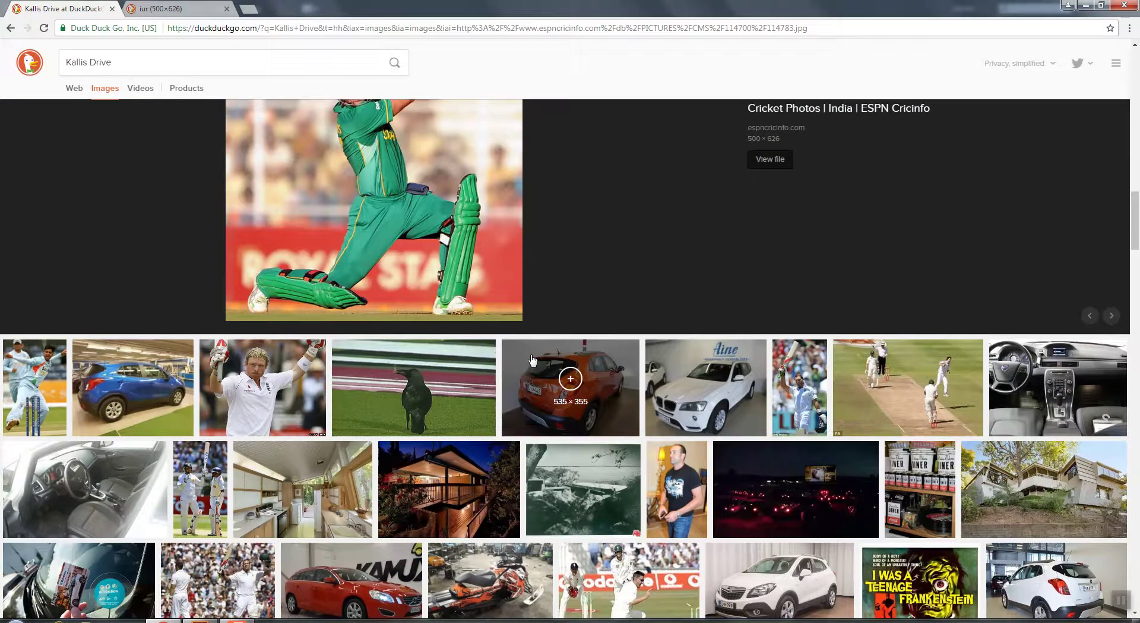
scroll(532, 359, "up", 4)
left_click(1057, 238)
right_click(612, 278)
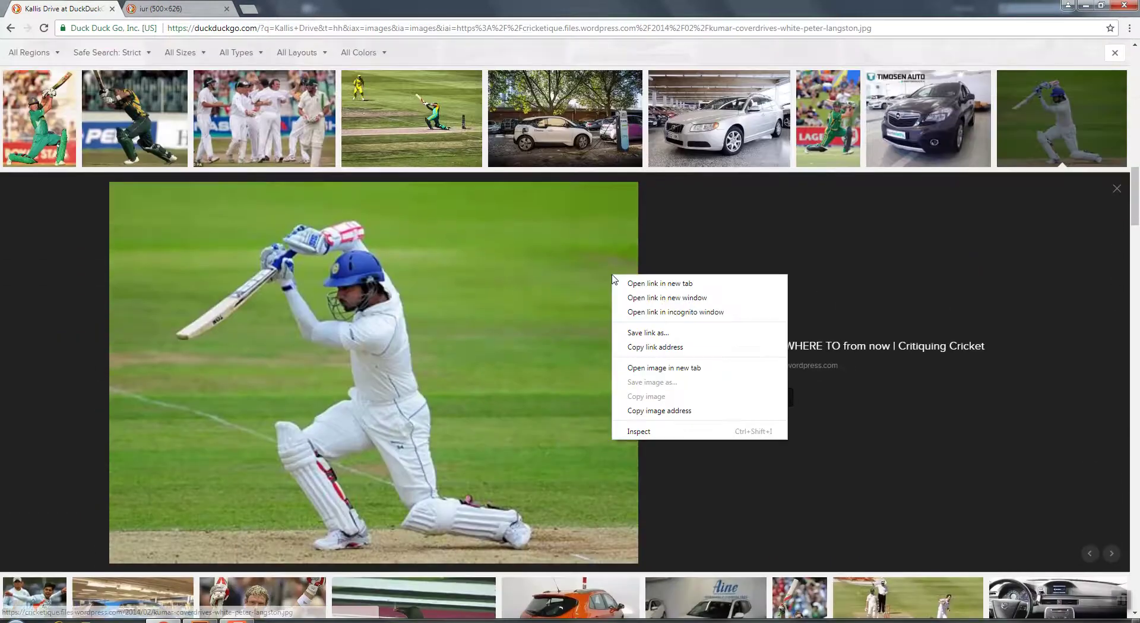
left_click(660, 367)
Step: Open the first image result, the batsman in white playing a straight drive, as an image in a new tab
scroll(501, 288, "down", 15)
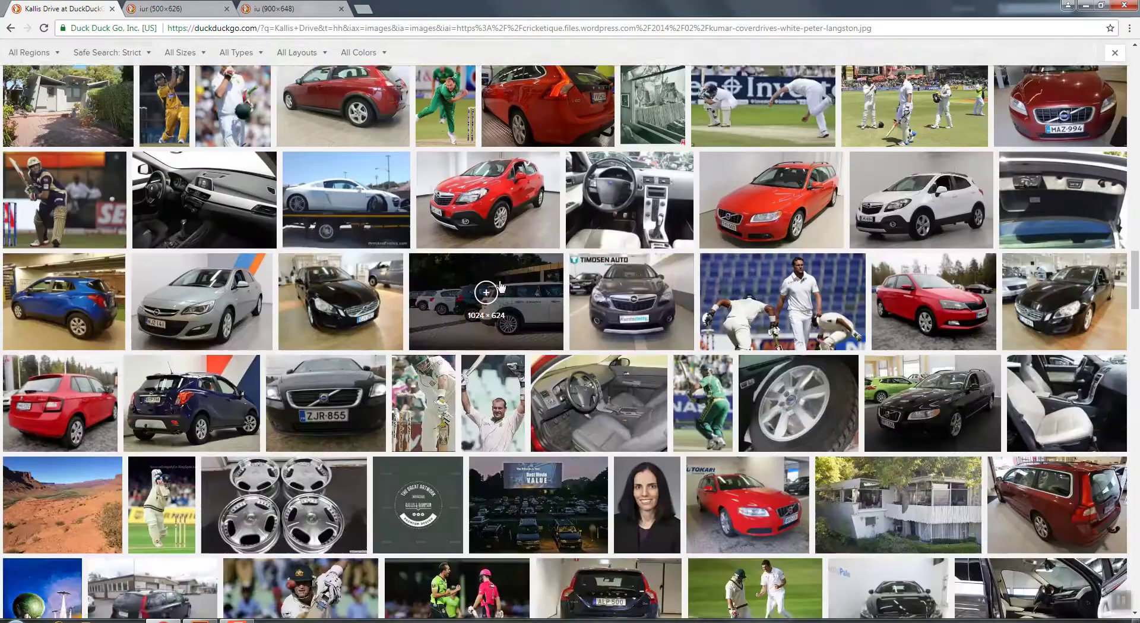
scroll(501, 286, "down", 3)
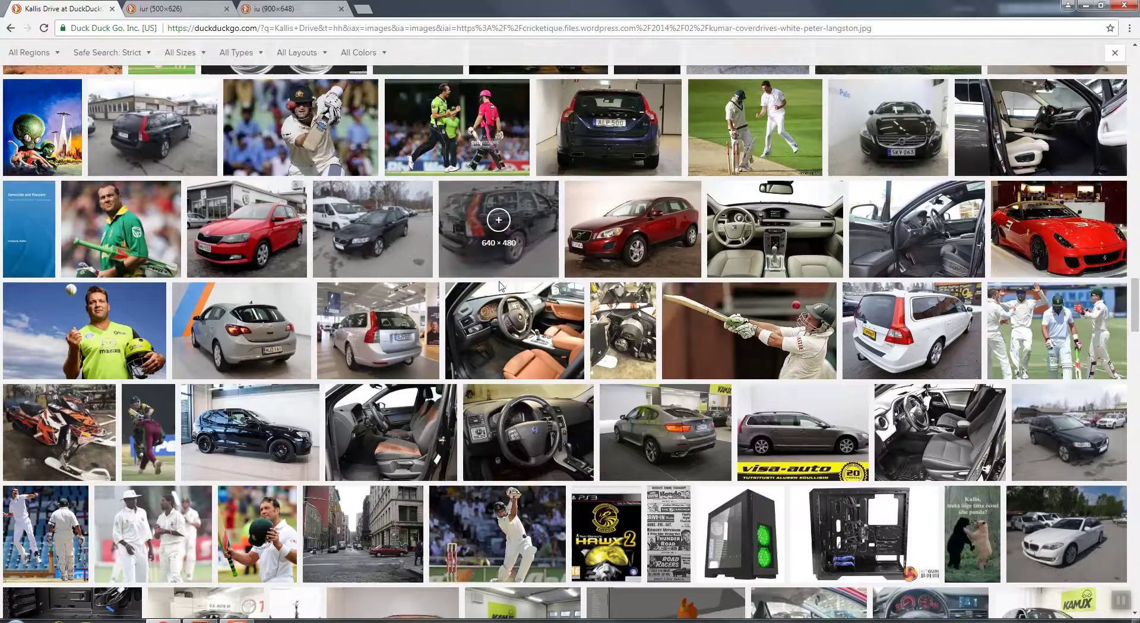
scroll(500, 287, "down", 5)
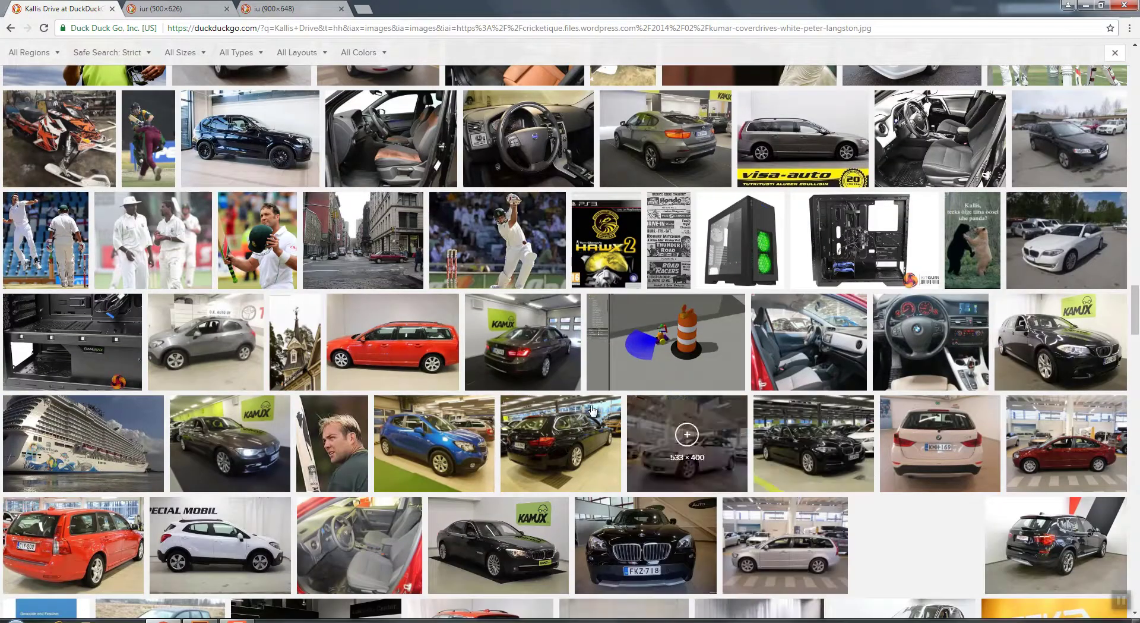
scroll(563, 402, "down", 7)
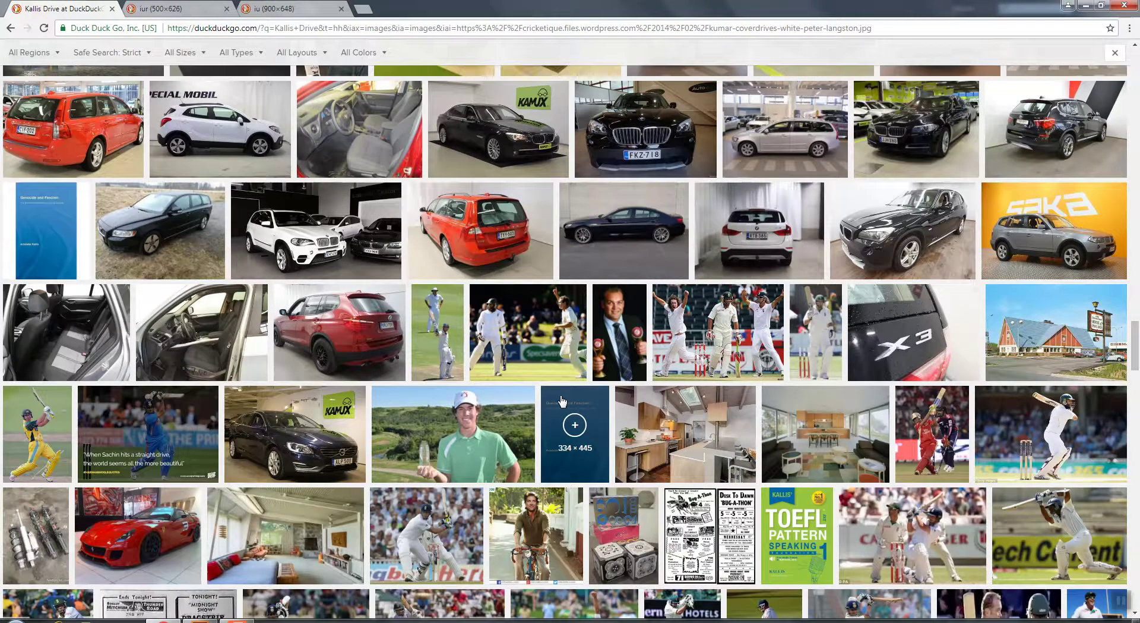
scroll(562, 401, "down", 4)
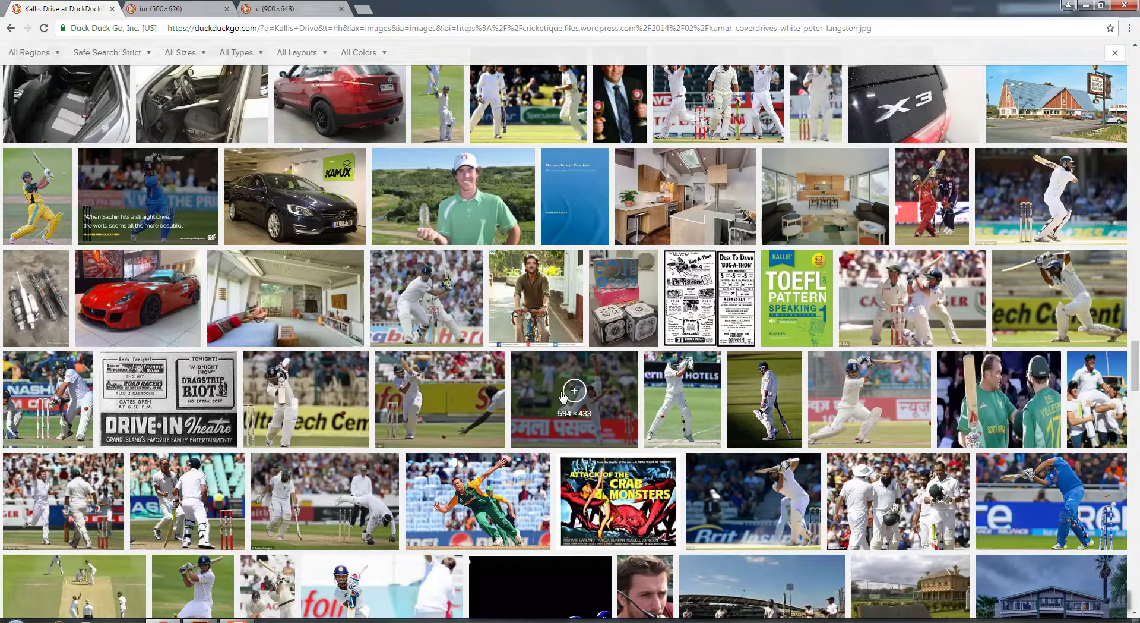
scroll(562, 396, "down", 7)
left_click_drag(1135, 416, 1136, 83)
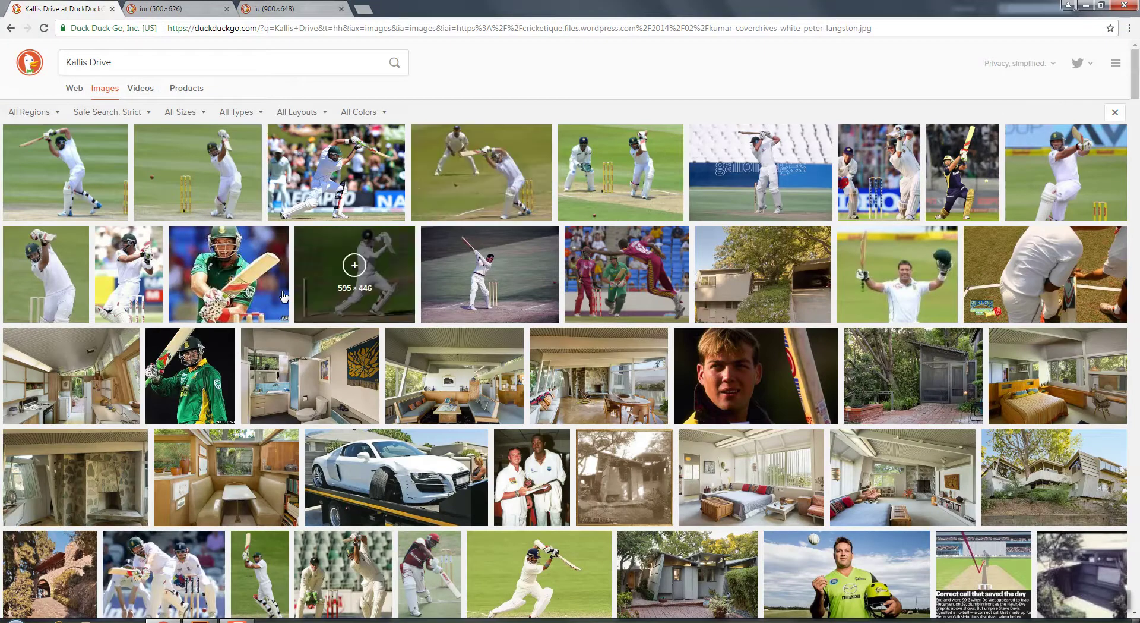
left_click(107, 173)
right_click(488, 340)
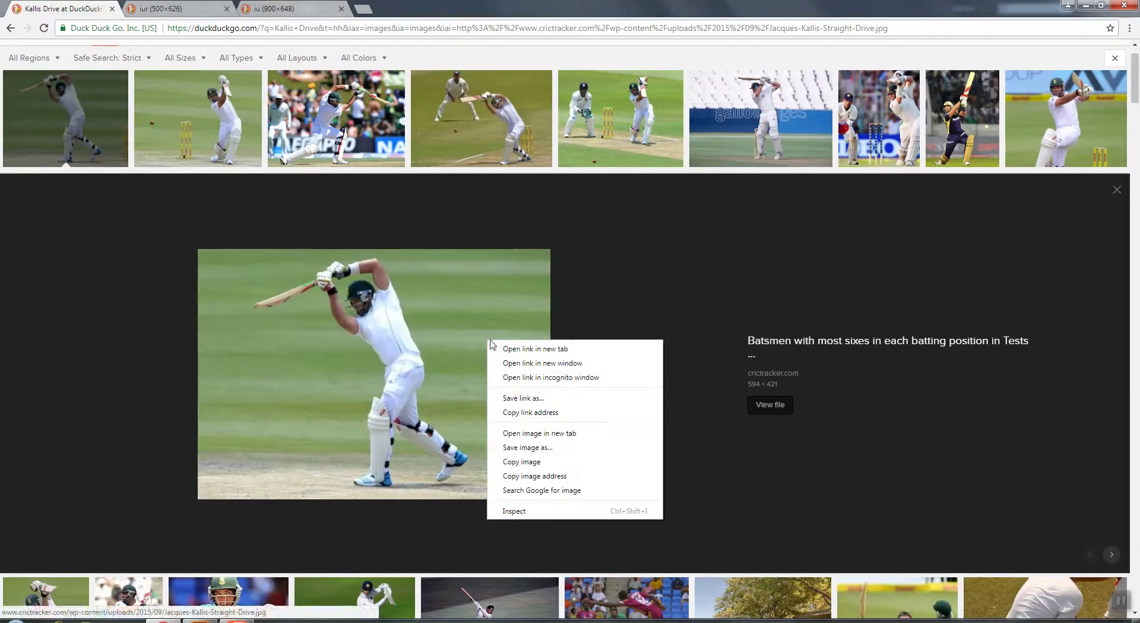
left_click(535, 433)
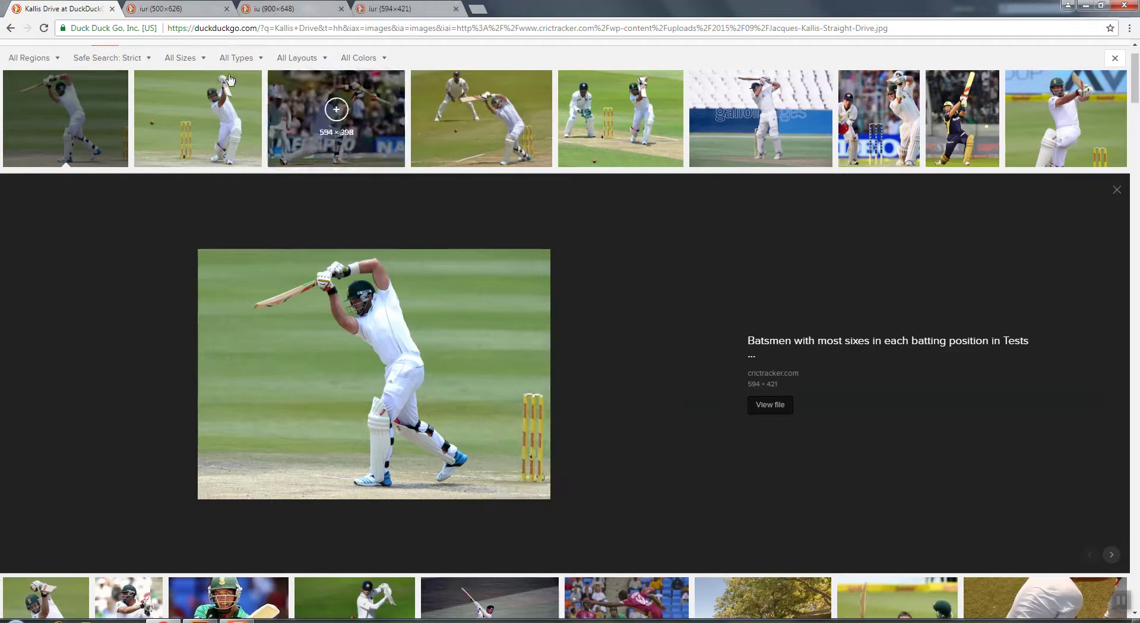
Step: Close the search results, copy the photo of the batsman in green, and paste it into the Illustrator document
left_click(112, 8)
right_click(591, 316)
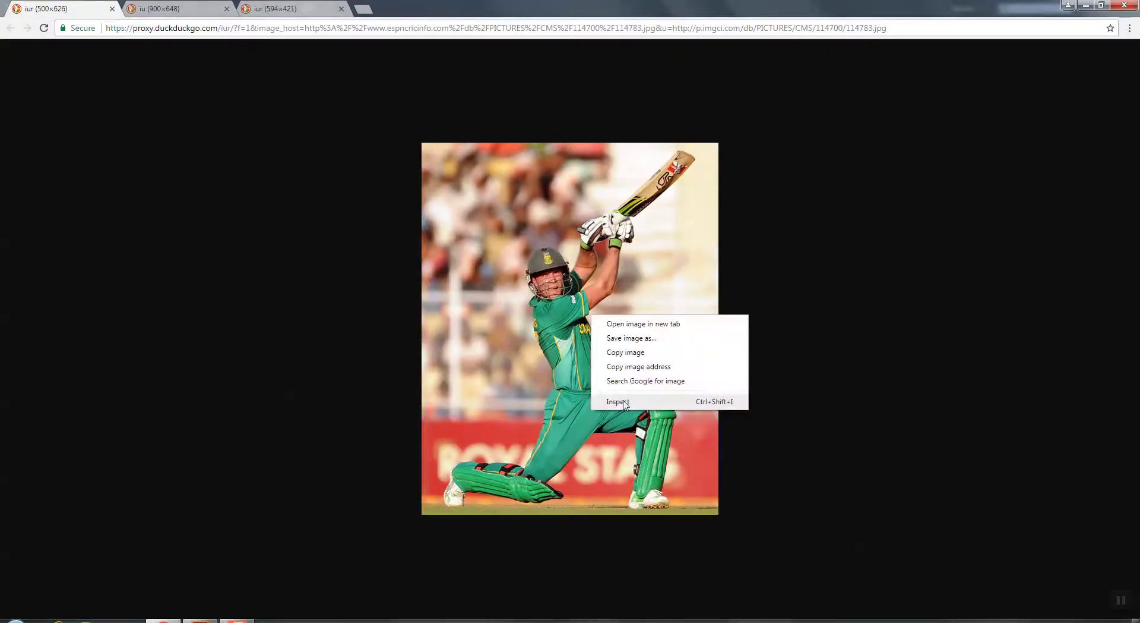
left_click(635, 364)
key("alt+Tab")
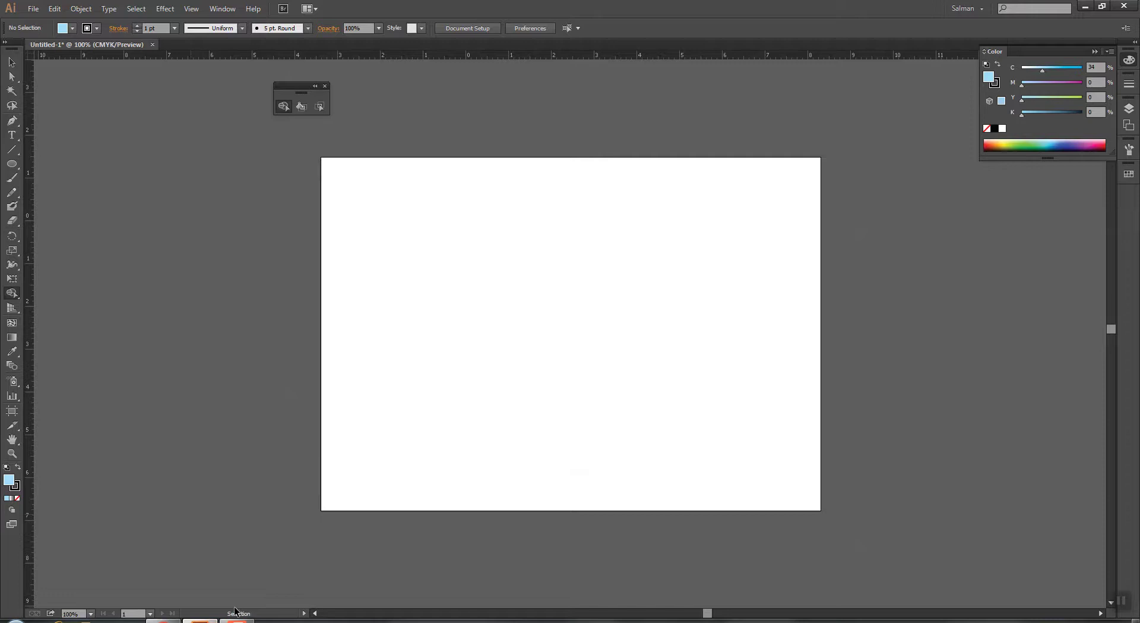
key("ctrl+v")
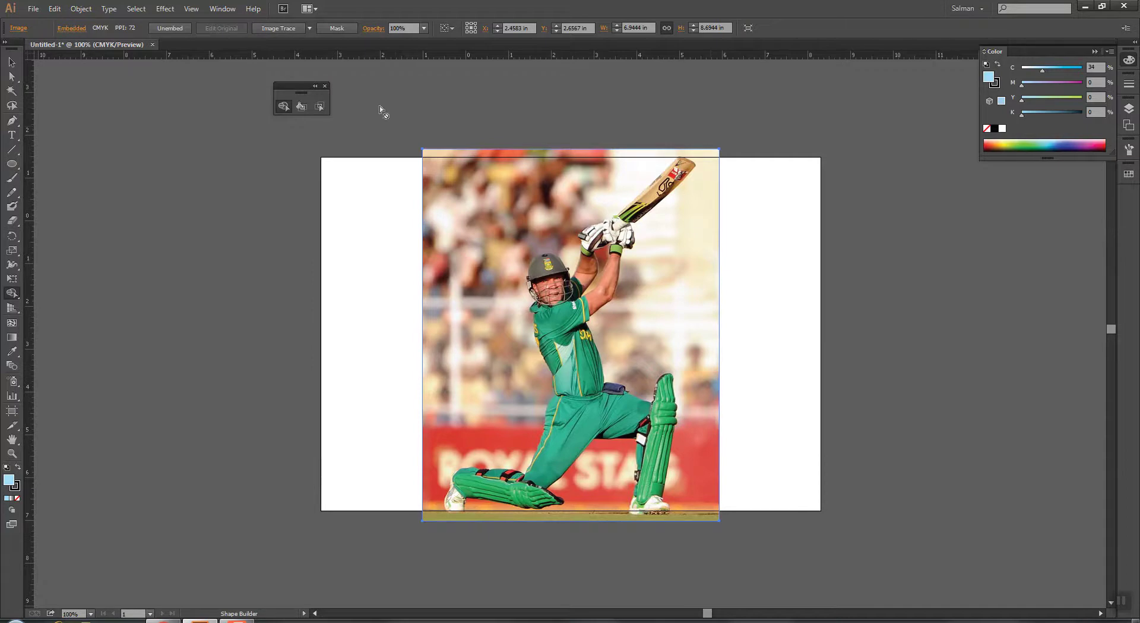
Step: Trace the pasted batsman photo using Image Trace with its default settings
key("v")
left_click(310, 29)
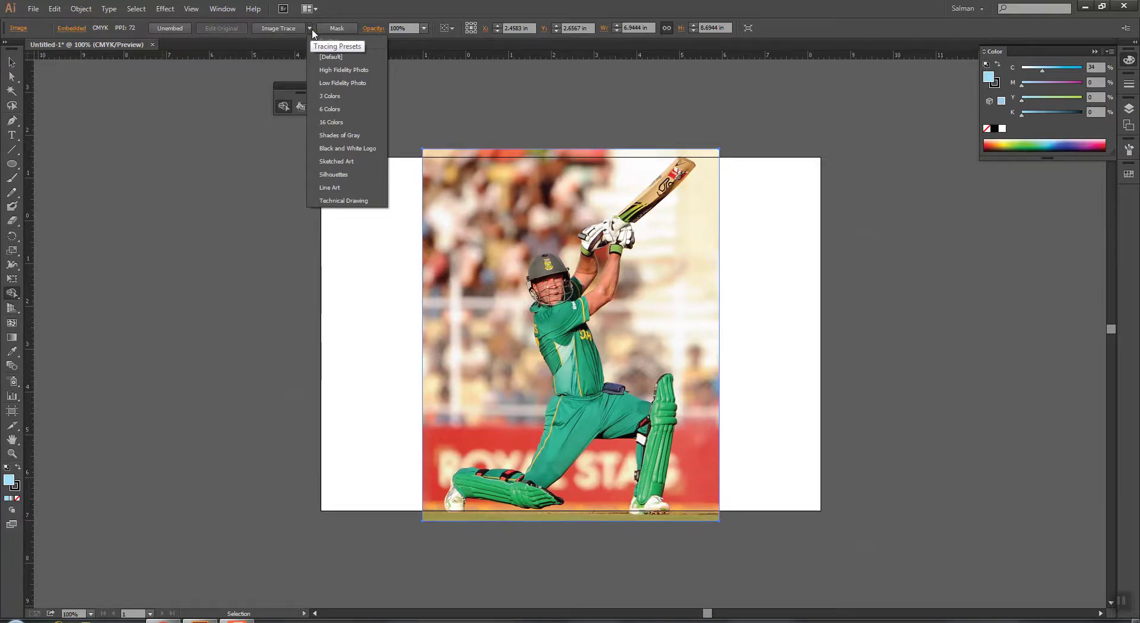
left_click(290, 30)
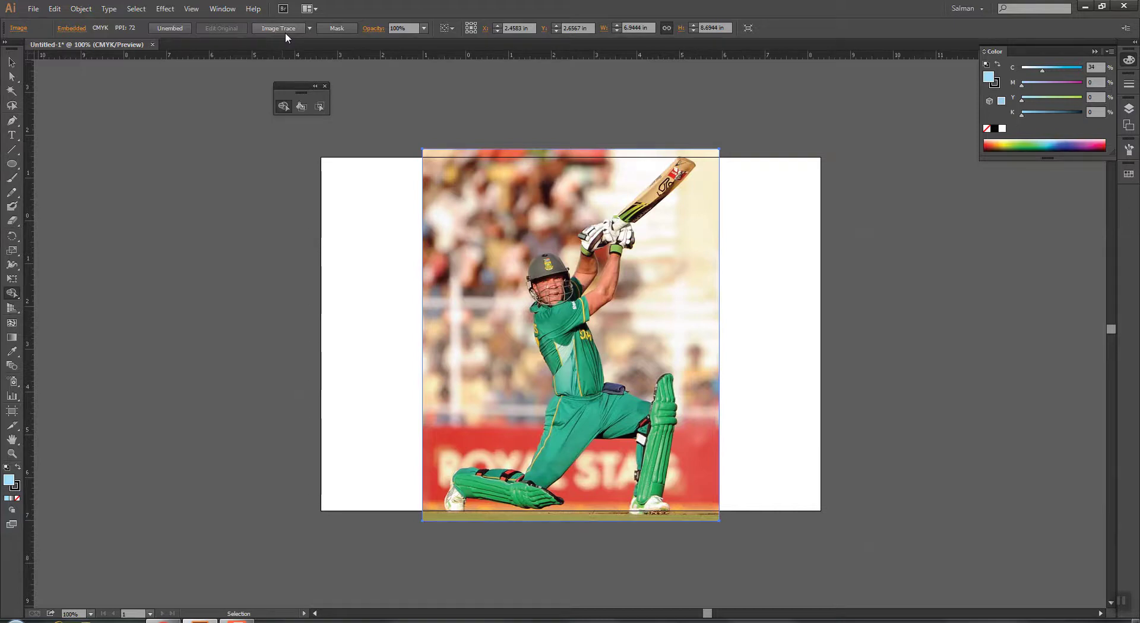
left_click(285, 32)
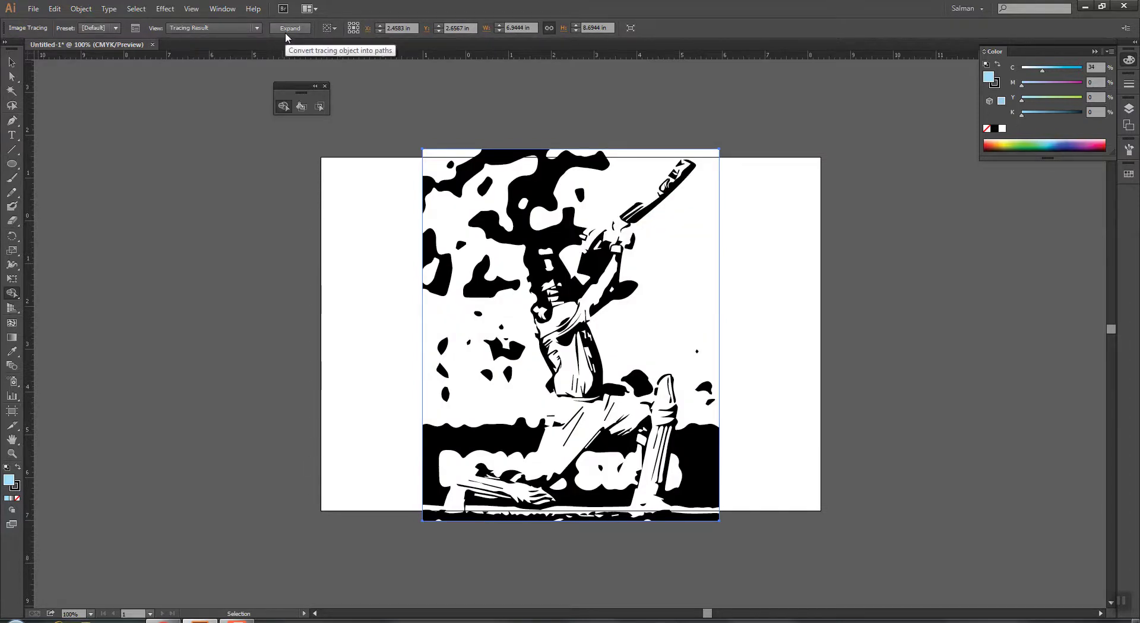
Step: Open the detailed Image Trace settings and apply the 3 Colors, 6 Colors and finally 16 Colors presets to the batsman tracing
left_click(138, 29)
left_click_drag(449, 144, 204, 160)
left_click(216, 201)
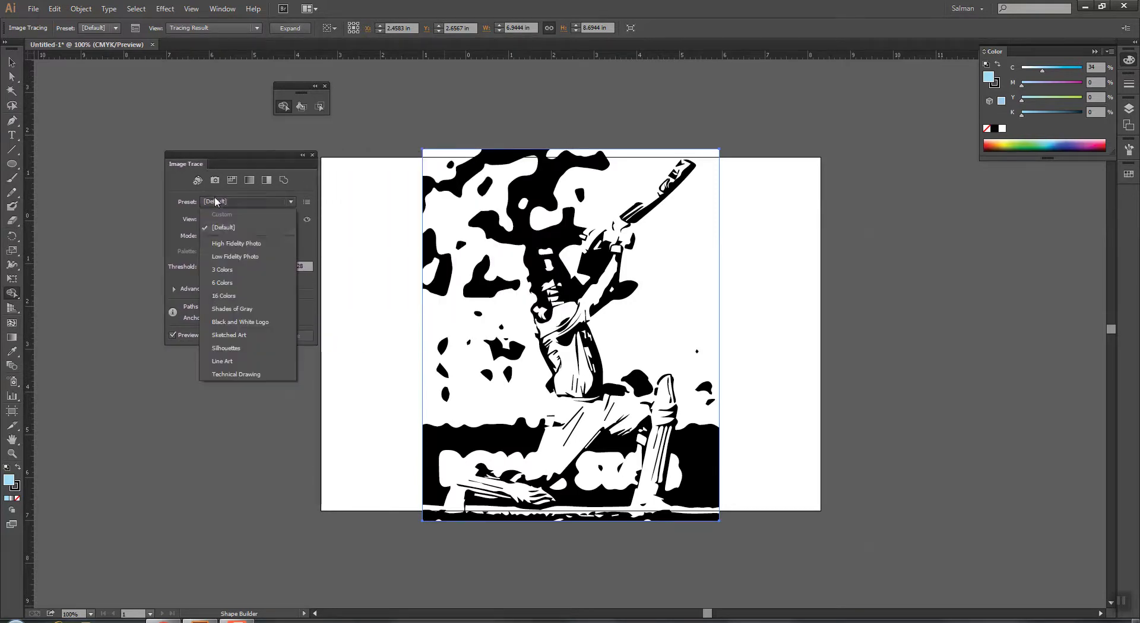
left_click(230, 271)
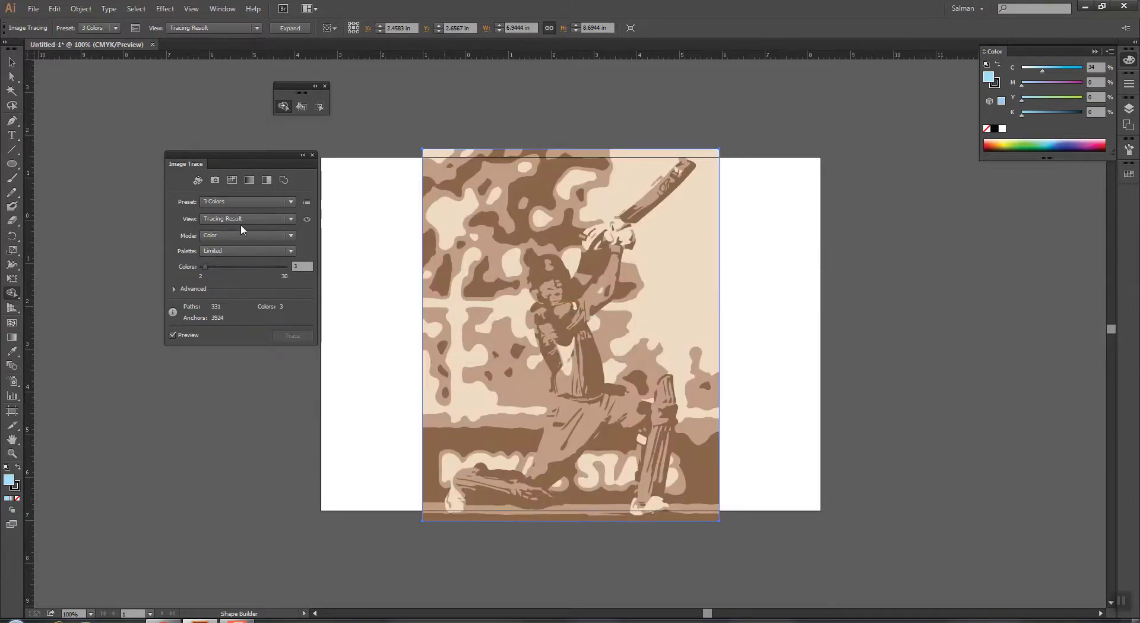
left_click(240, 202)
left_click(233, 284)
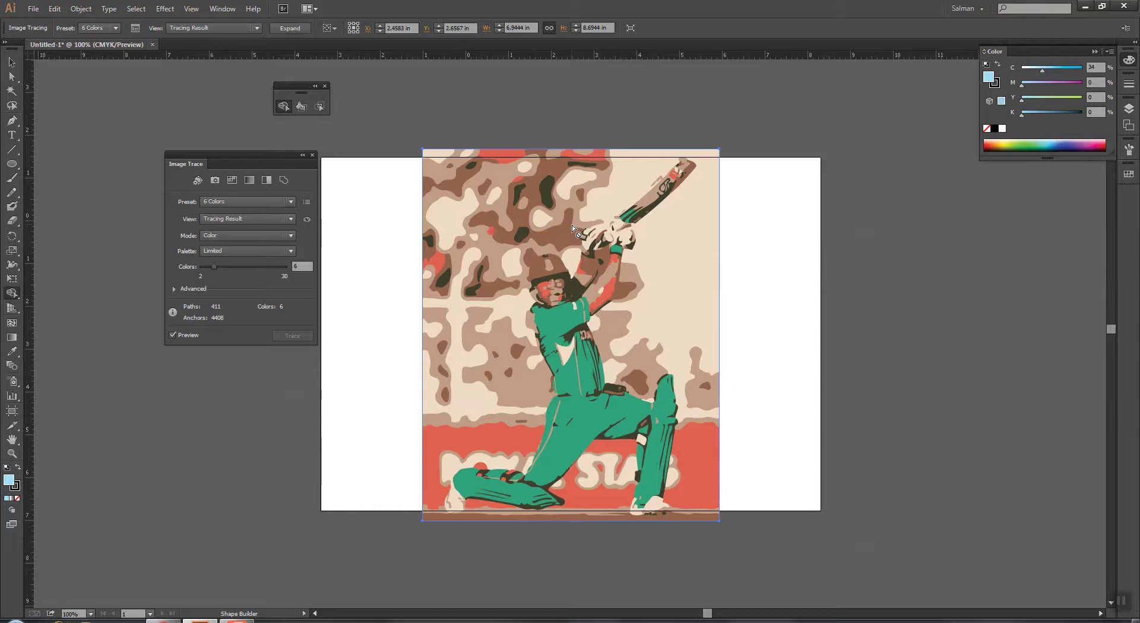
left_click(216, 202)
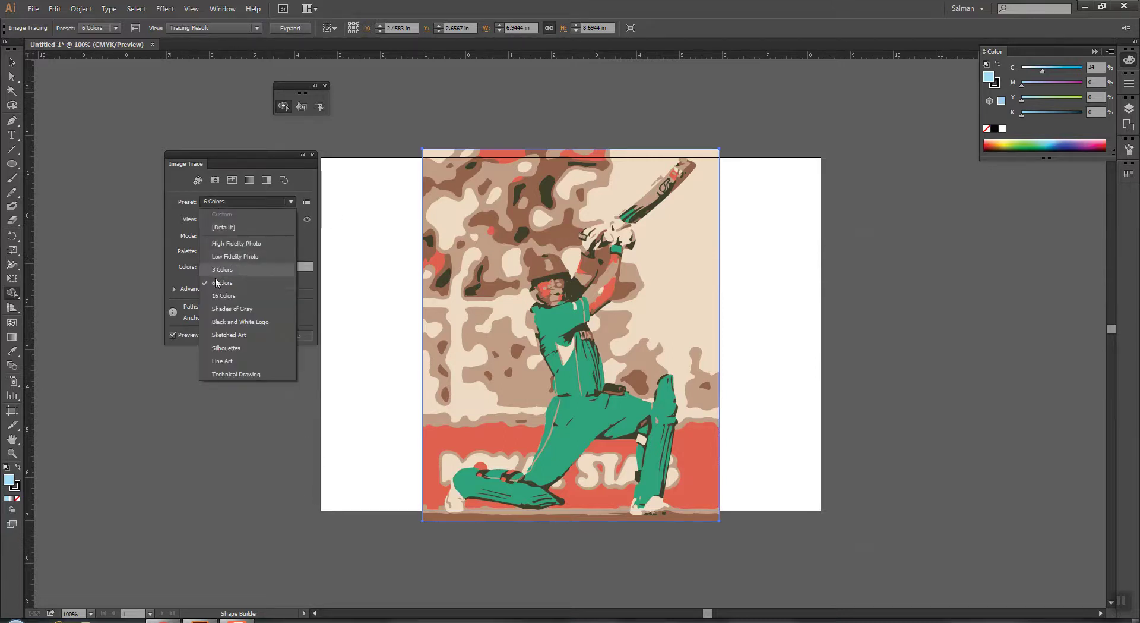
left_click(216, 294)
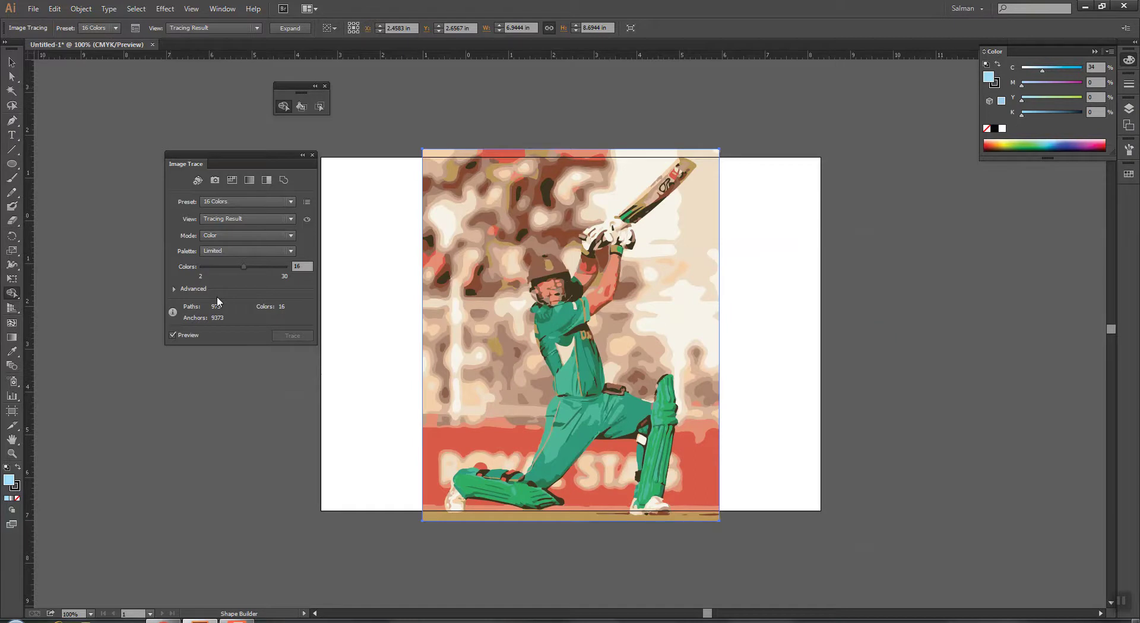
Step: Expand the advanced trace options and set Paths to 60% and Corners to 100%
left_click(174, 288)
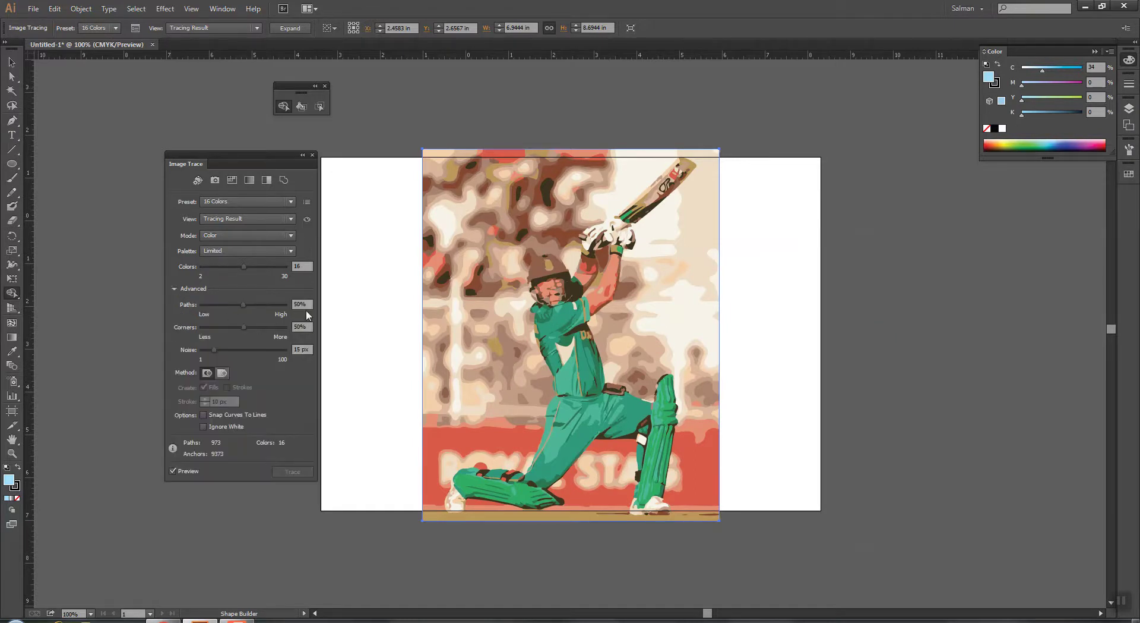
left_click(251, 301)
type("60")
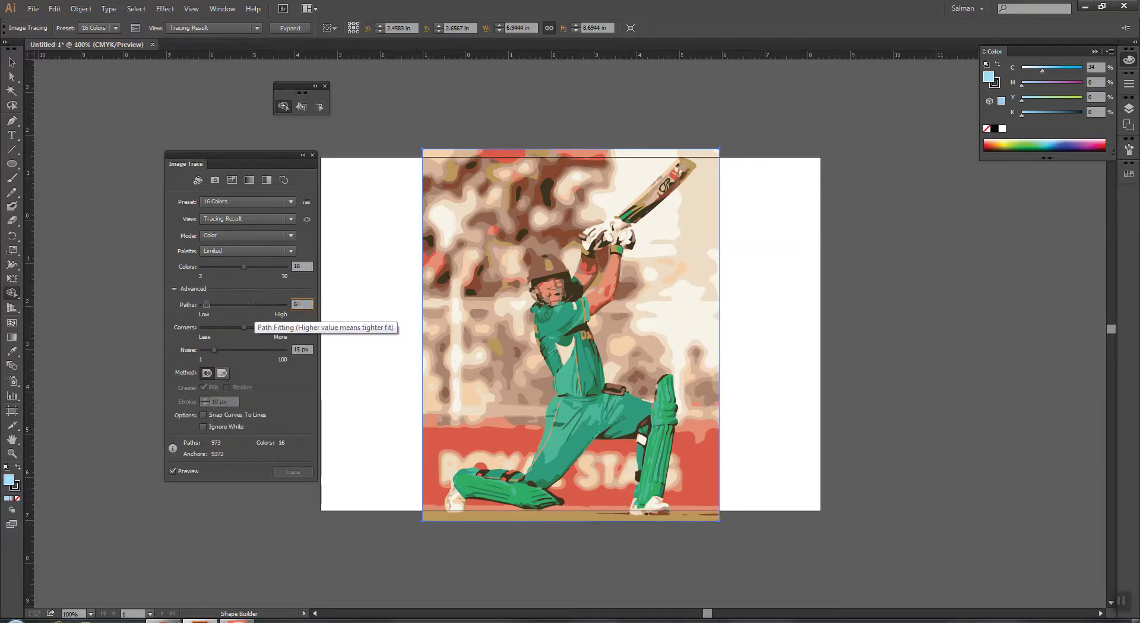
left_click(308, 328)
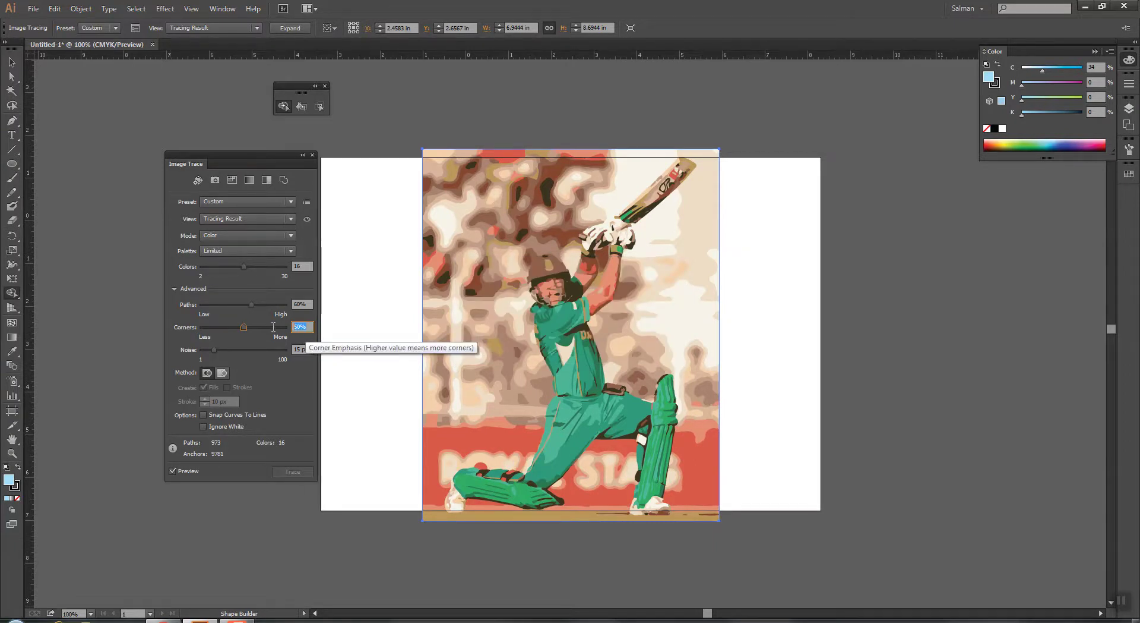
type("100")
key("Return")
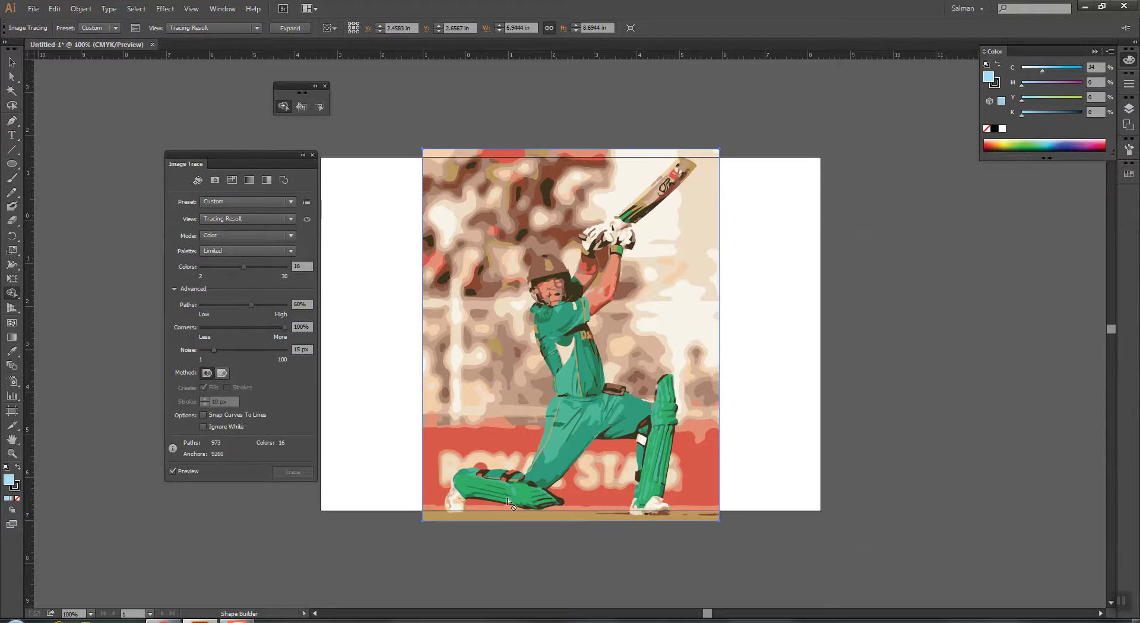
Step: Set the trace's Noise to 10 px, and raise it to 25 px for comparison
left_click(302, 349)
type("10")
key("Return")
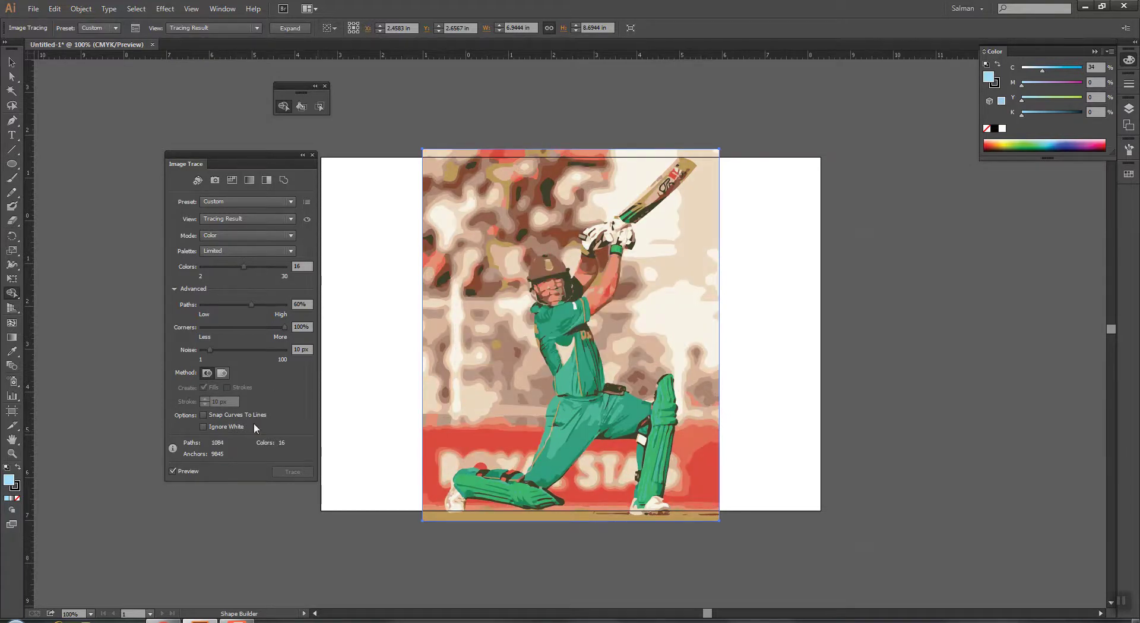
double_click(310, 352)
type("25")
key("Return")
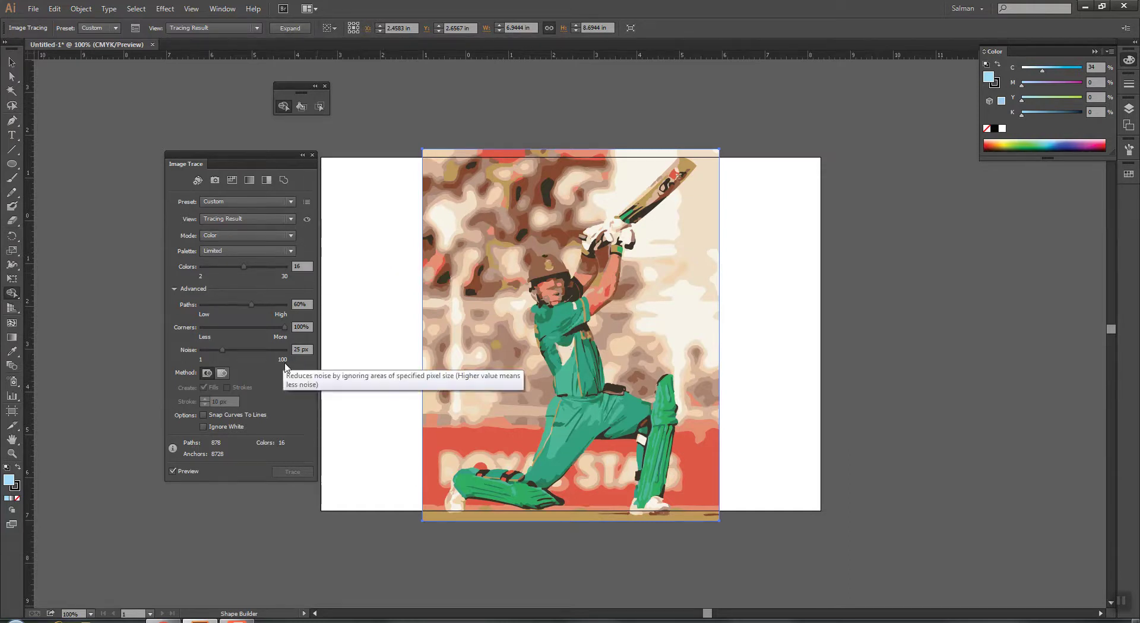
Step: Compare the Outline, Black & White, Grayscale, Low Color and High Color traces, examining the High Color detail around the batsman's face
left_click(284, 180)
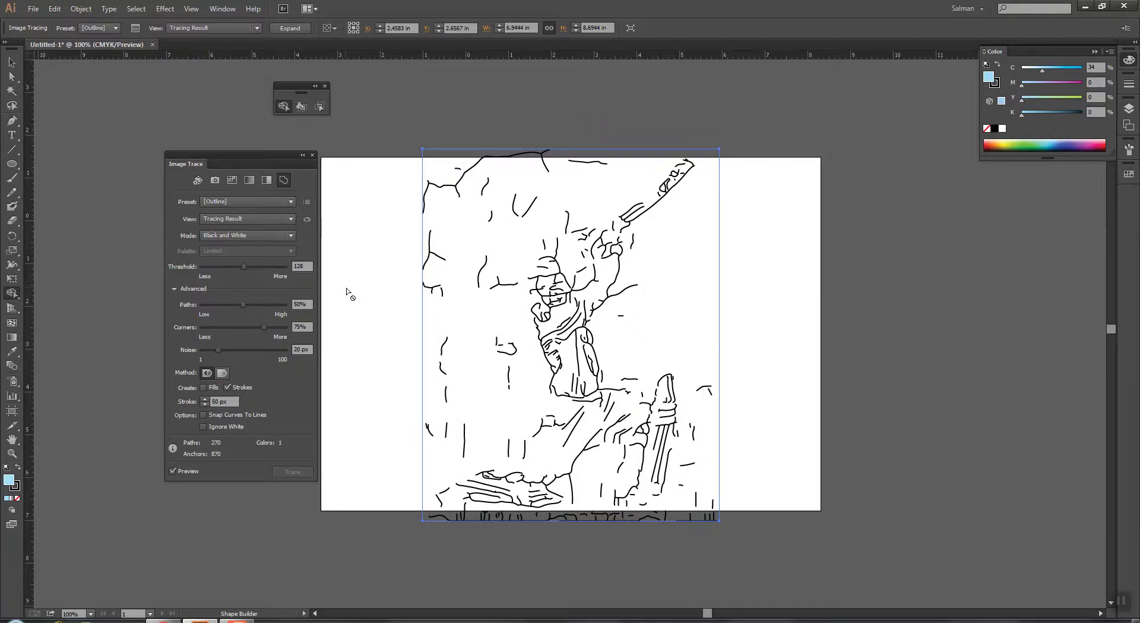
left_click(266, 179)
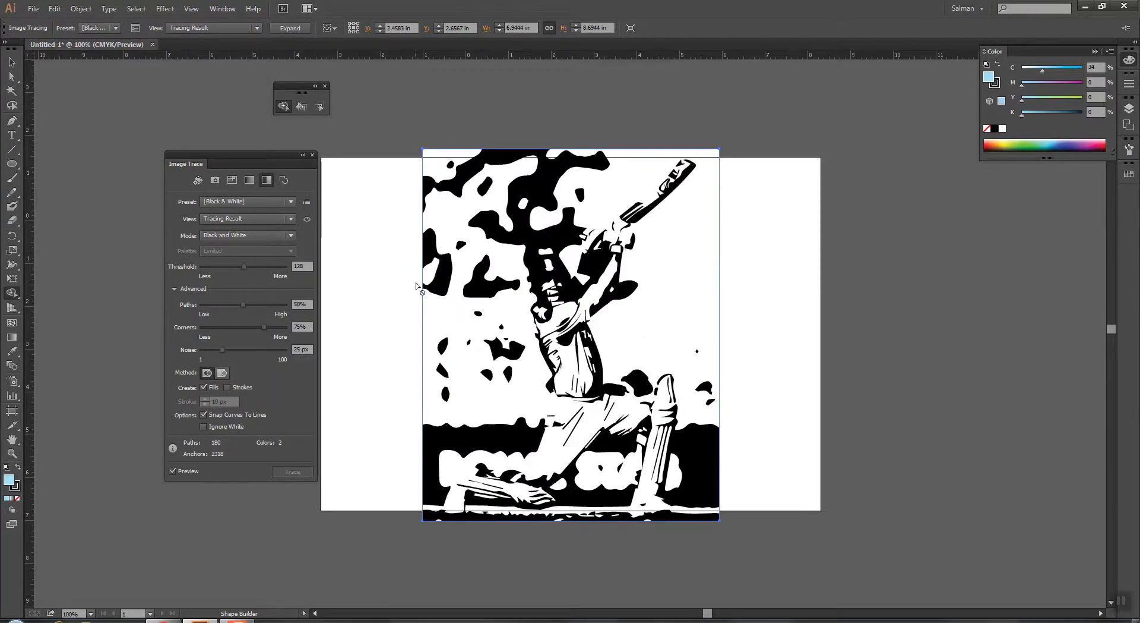
left_click(250, 180)
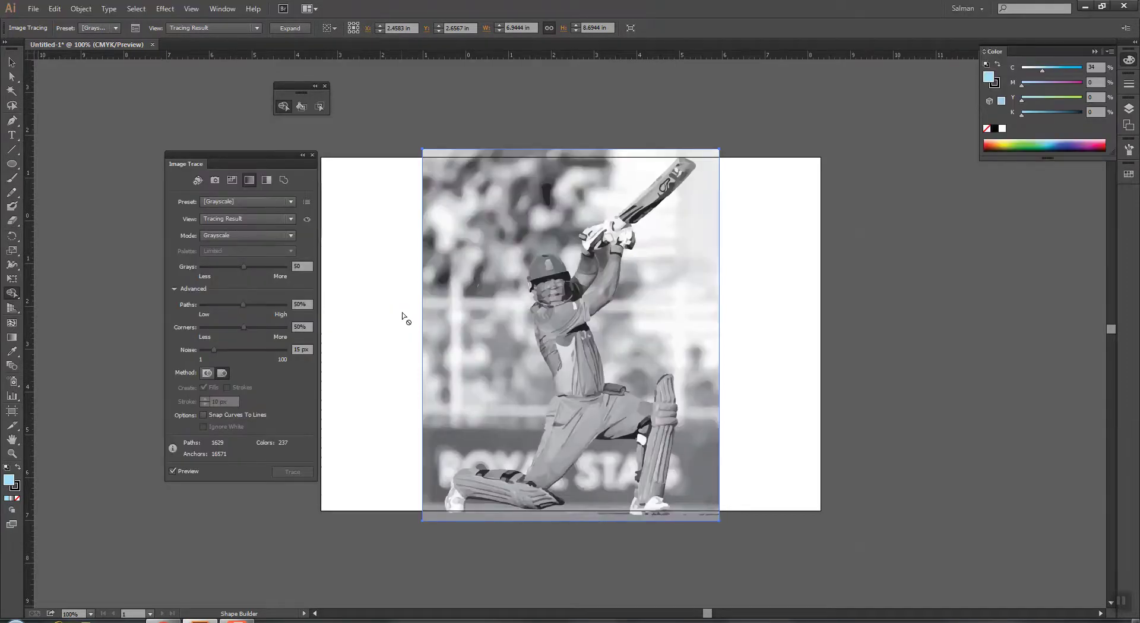
left_click(233, 180)
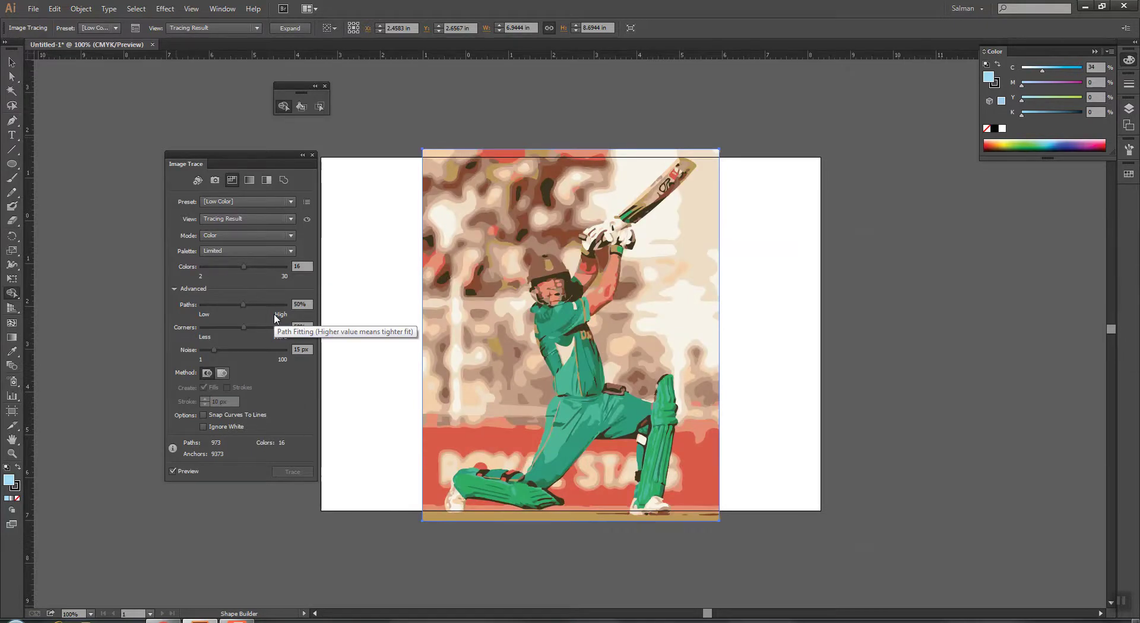
left_click(215, 180)
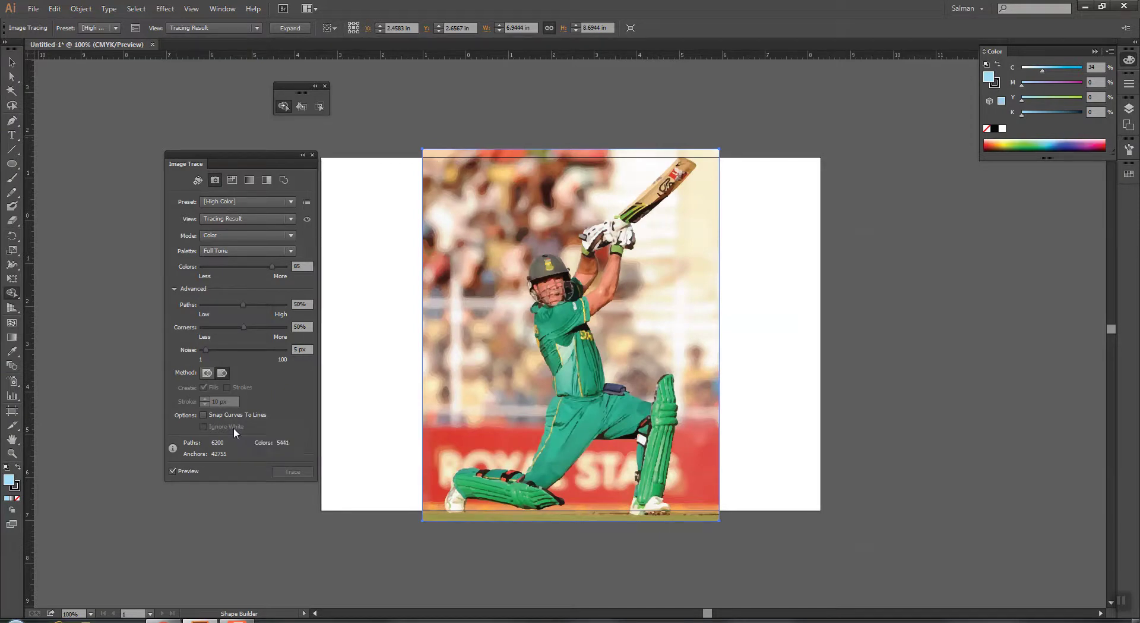
key("z")
left_click_drag(531, 277, 582, 338)
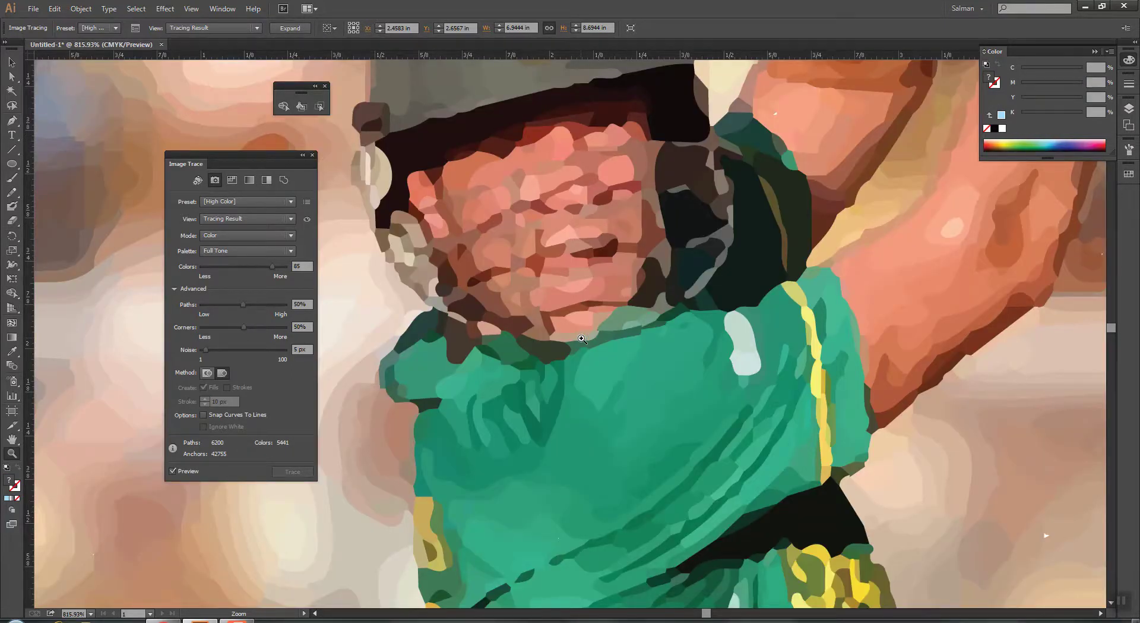
key("ctrl+1")
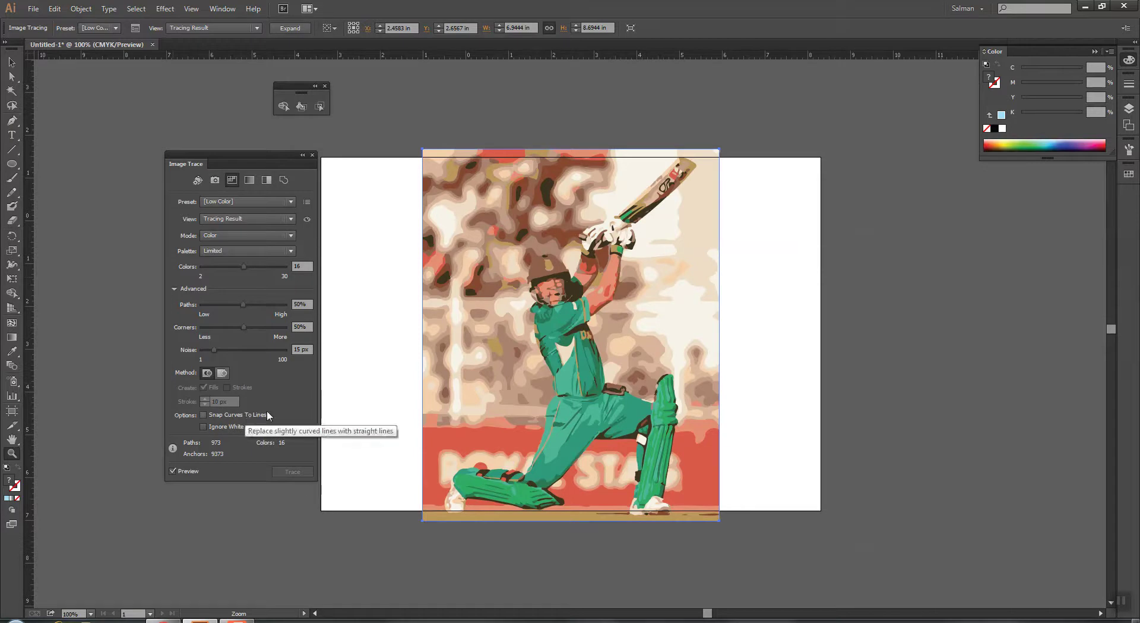
Step: Adjust the Low Color trace of the batsman to 25 px Noise, 100% Corners and 60% Paths
left_click(308, 350)
type("25")
key("Return")
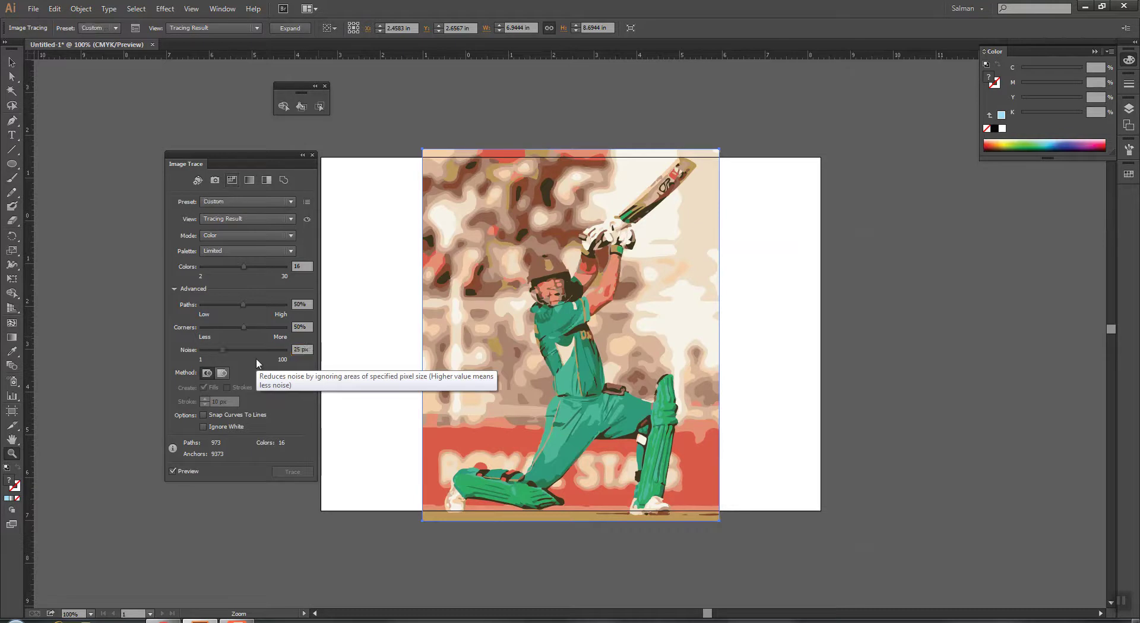
left_click(303, 327)
type("100")
key("Return")
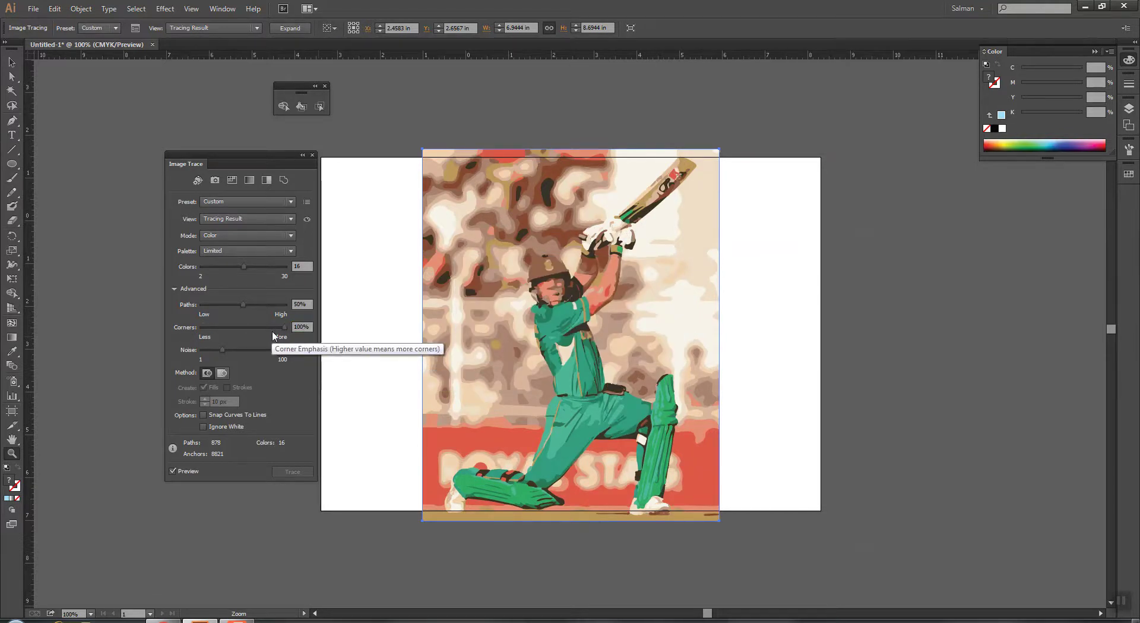
left_click(303, 304)
type("60")
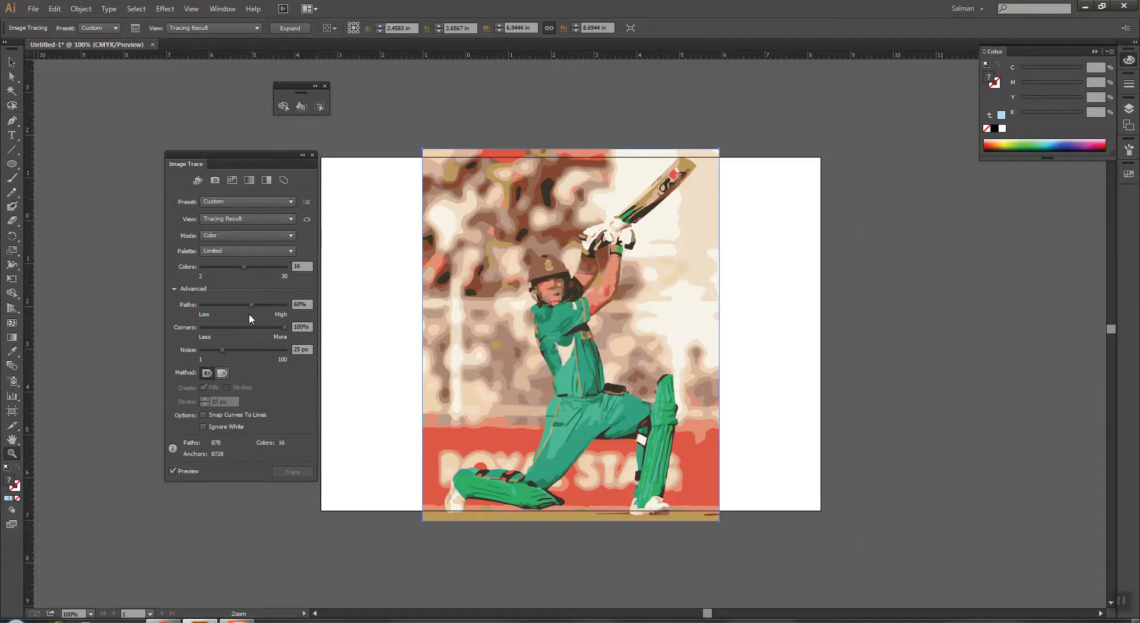
Step: Expand the batsman tracing into editable paths, close the Image Trace settings, and ungroup the resulting artwork
left_click(288, 28)
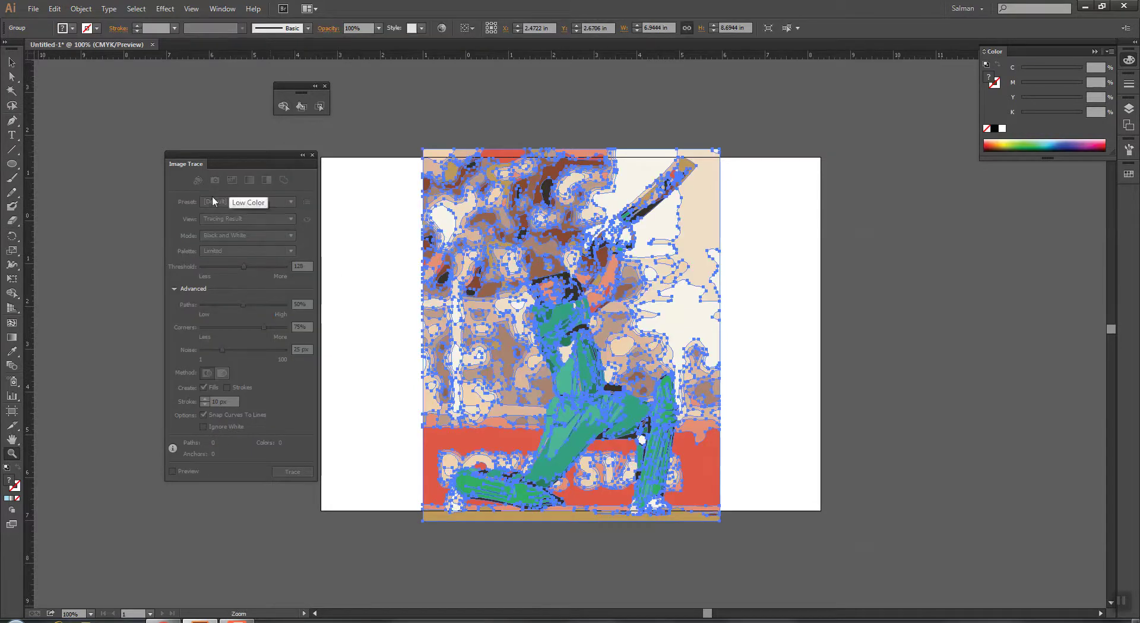
left_click(313, 155)
key("v")
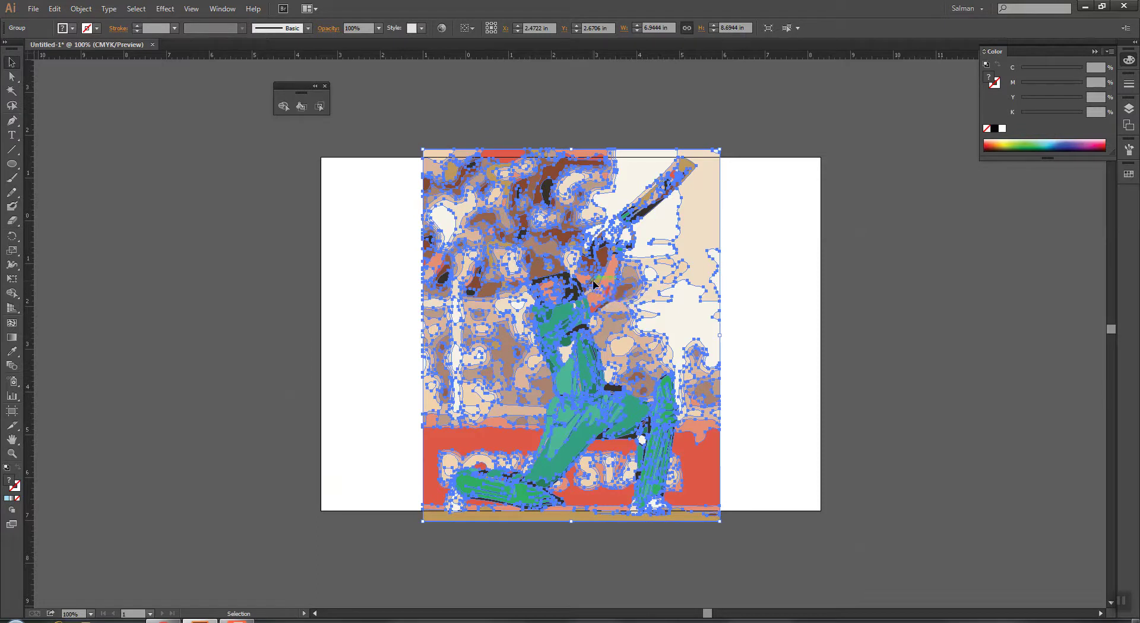
right_click(595, 285)
left_click(632, 353)
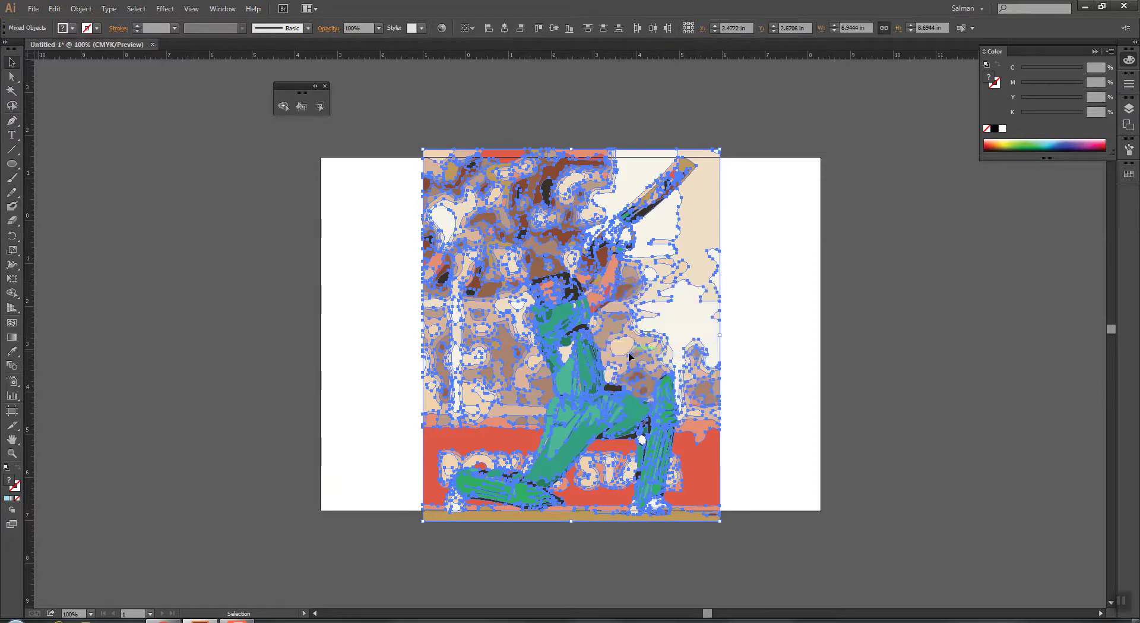
Step: Switch to Chrome and close the photos of the batsman in green and the batsman with the blue helmet
left_click(167, 619)
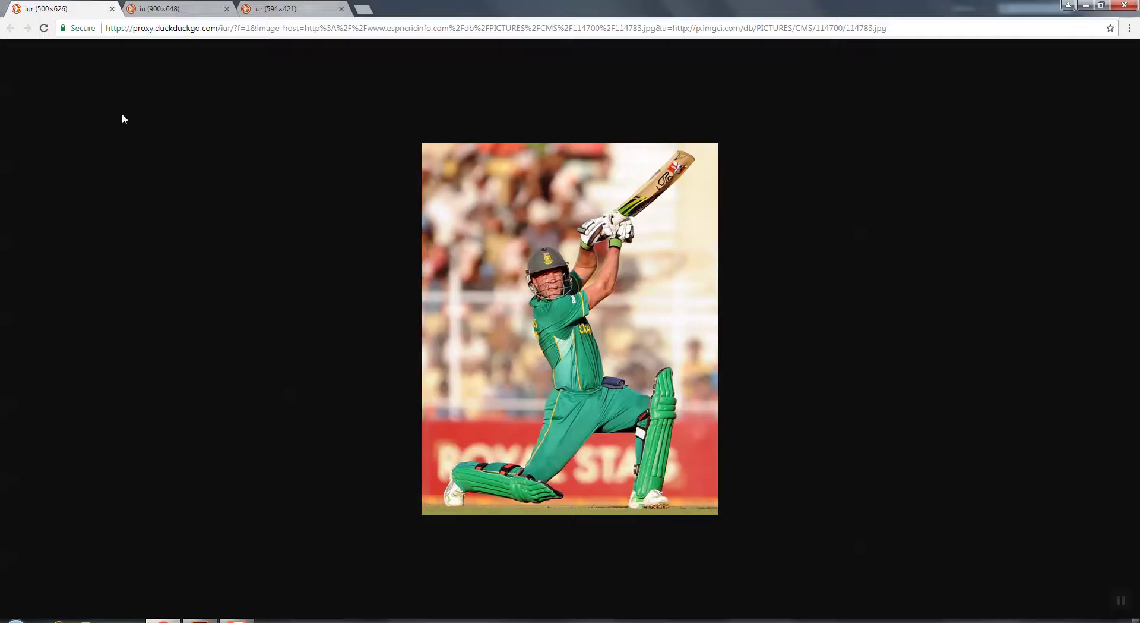
left_click(112, 9)
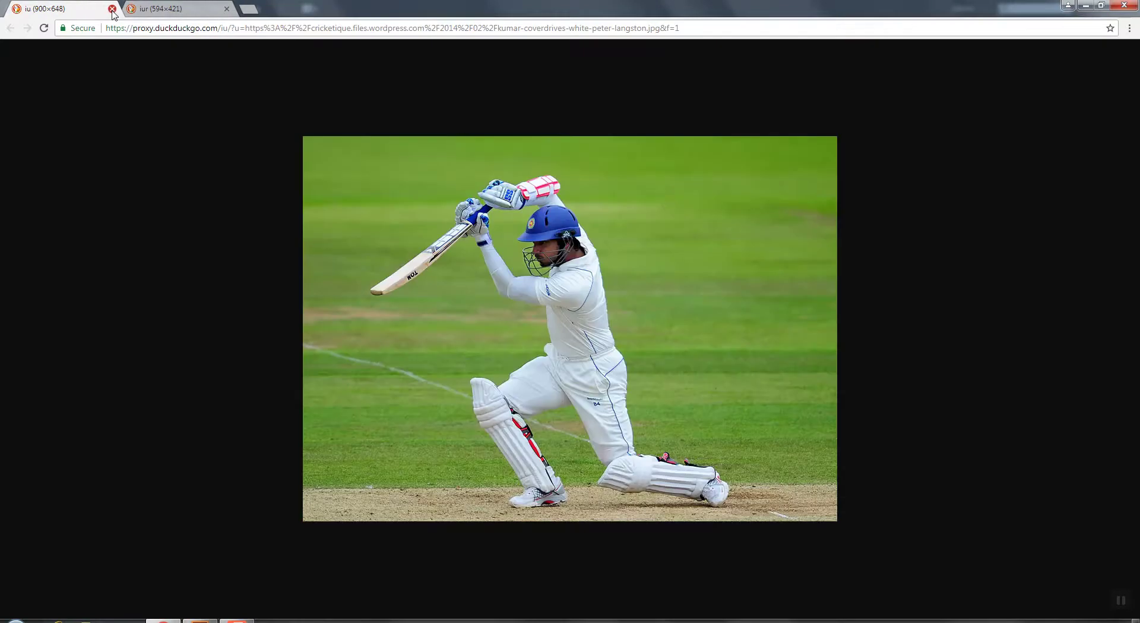
left_click(113, 9)
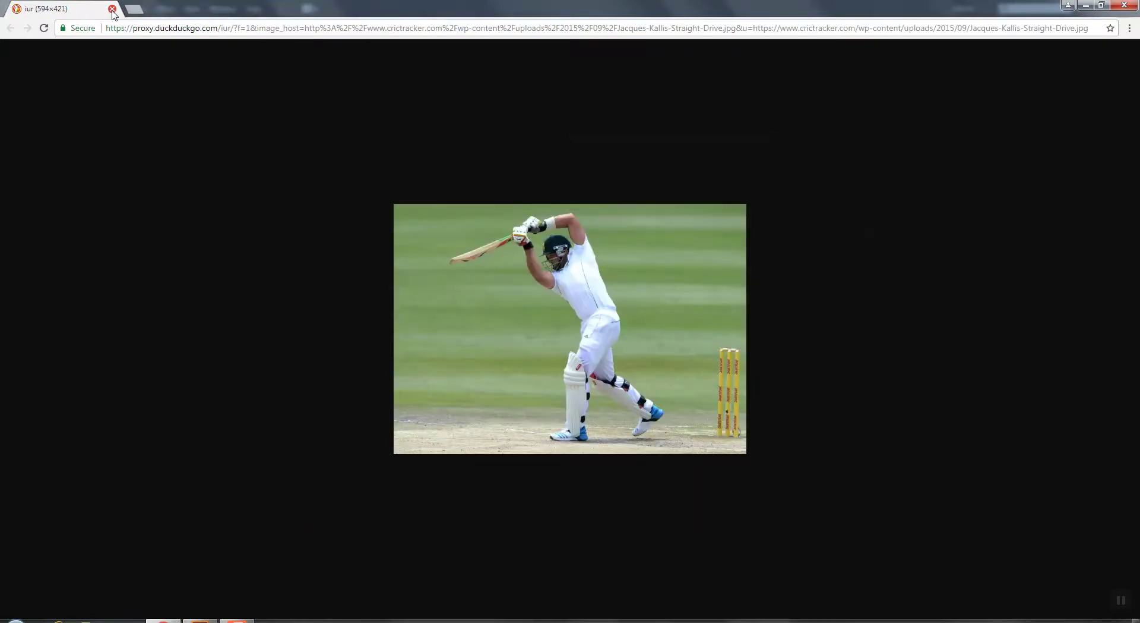
Step: Open duckduckgo.com in a new tab and search for "Sports logo"
left_click(134, 9)
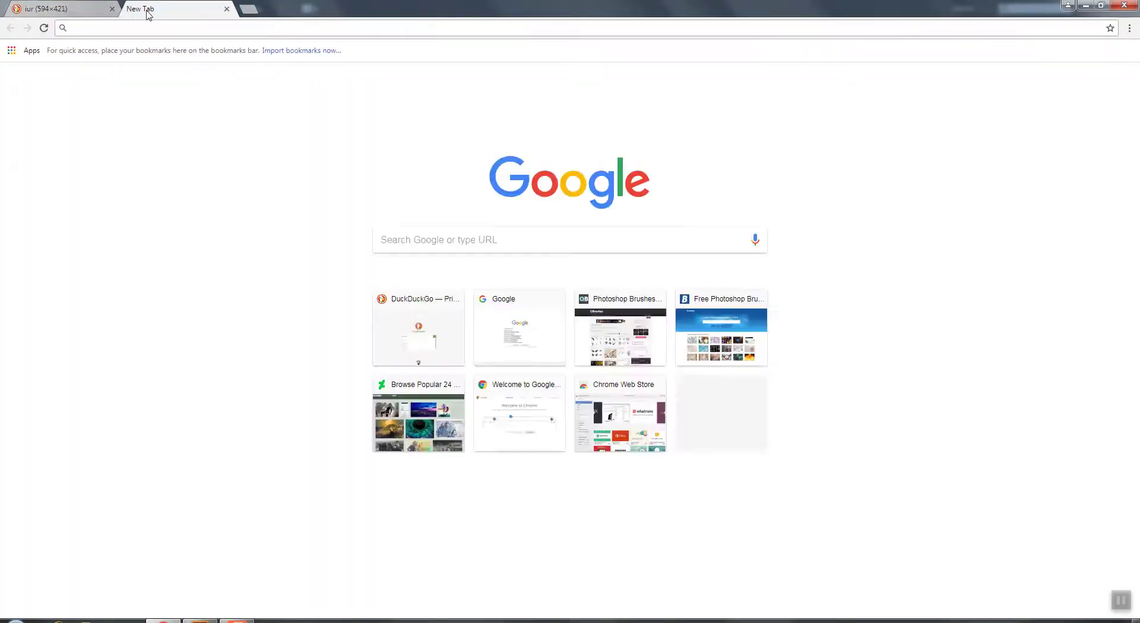
type("duckduckgo.com")
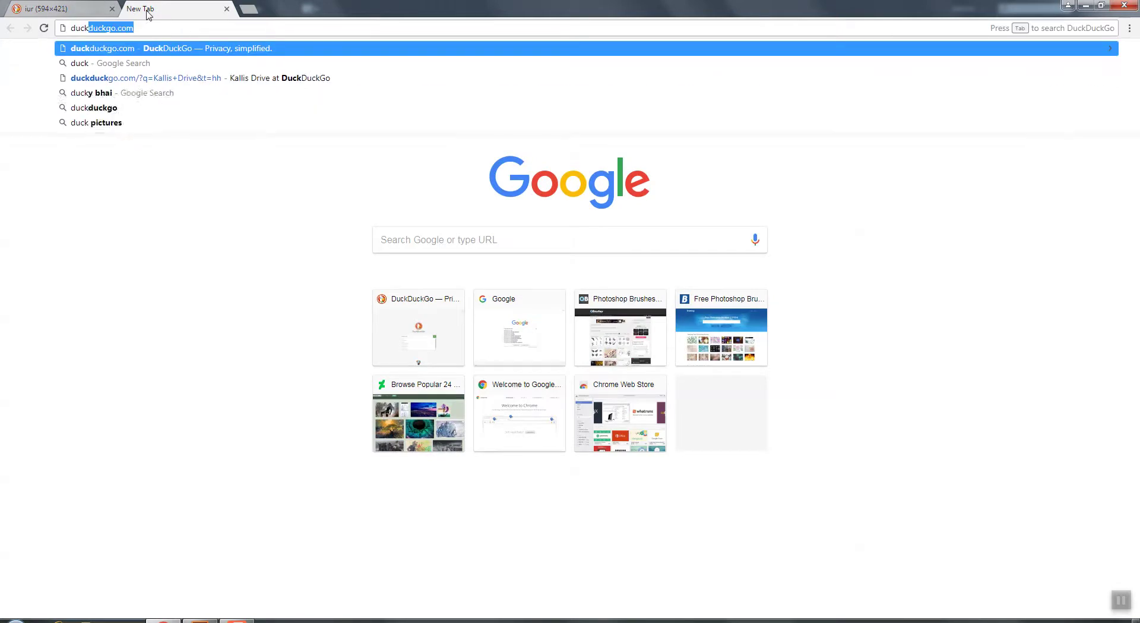
key("Return")
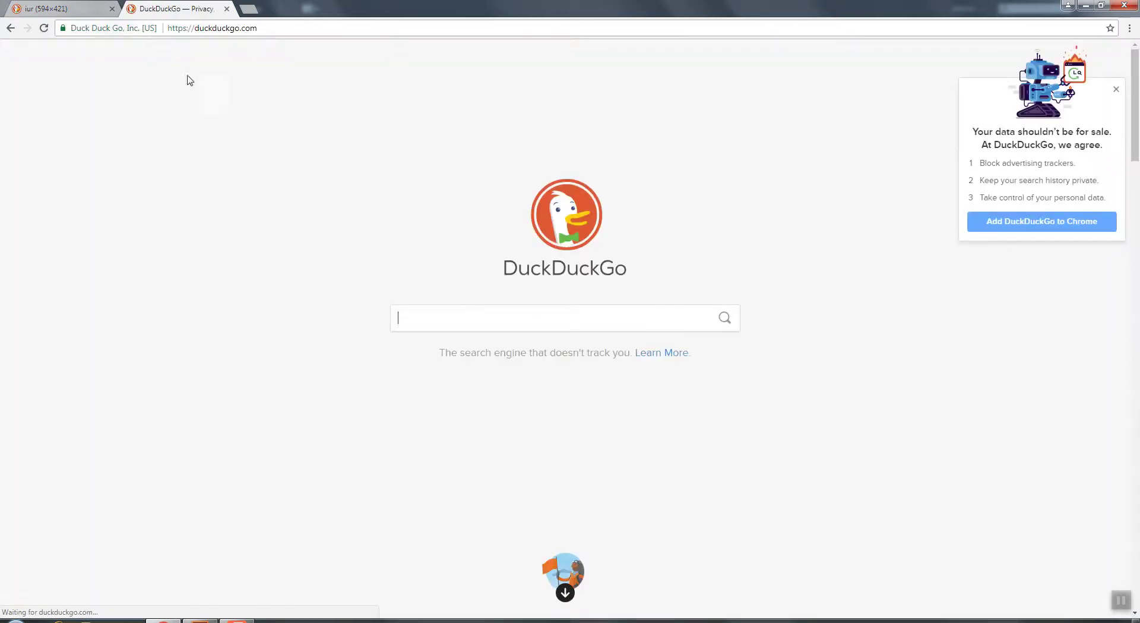
type("Sport")
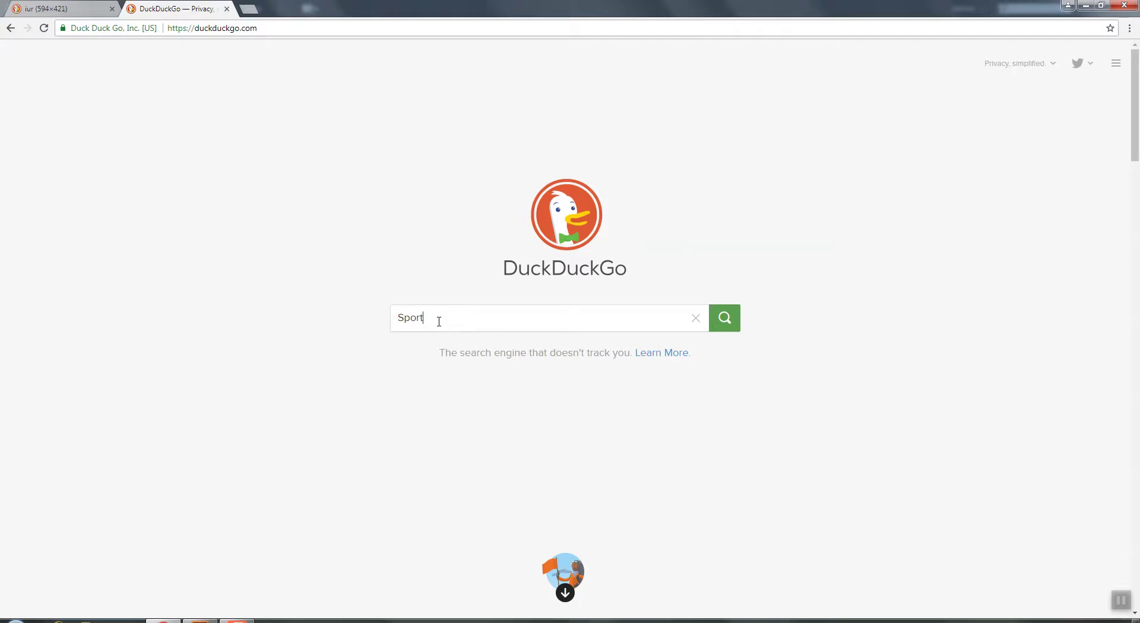
type("s logo")
key("Return")
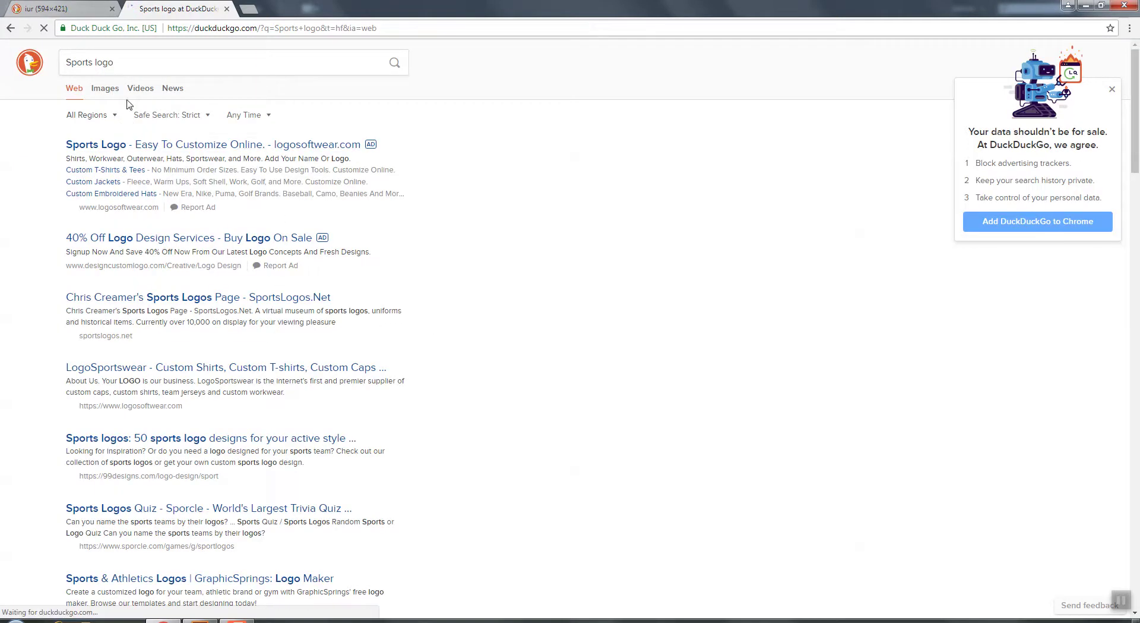
Step: Show the image results for the sports logo search and browse through the logos
left_click(105, 88)
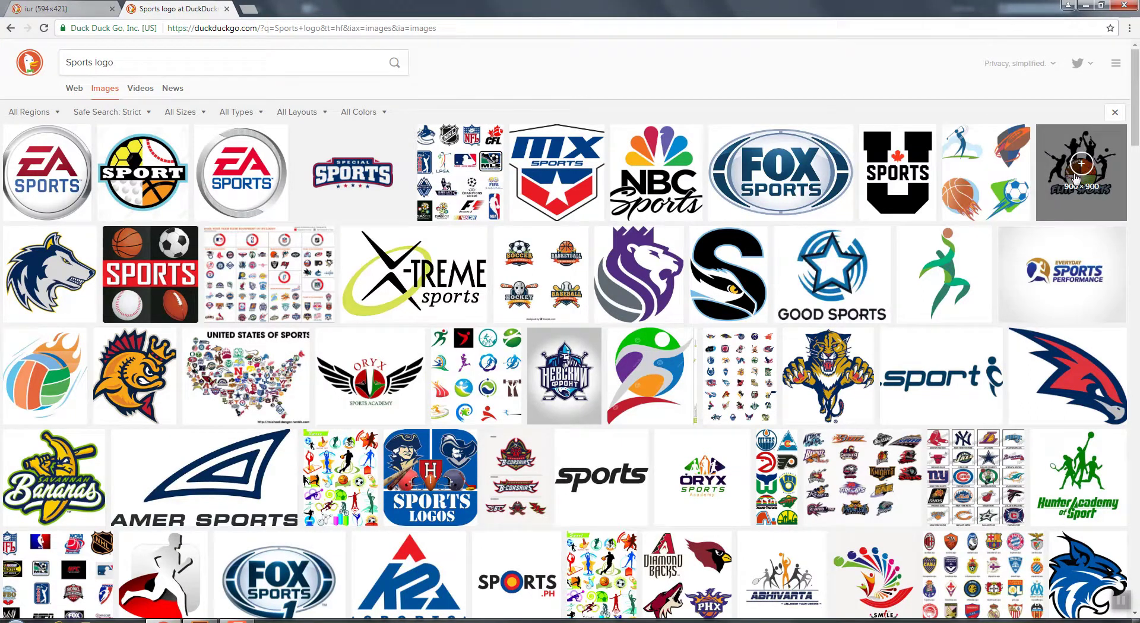
scroll(249, 404, "down", 2)
scroll(359, 399, "down", 6)
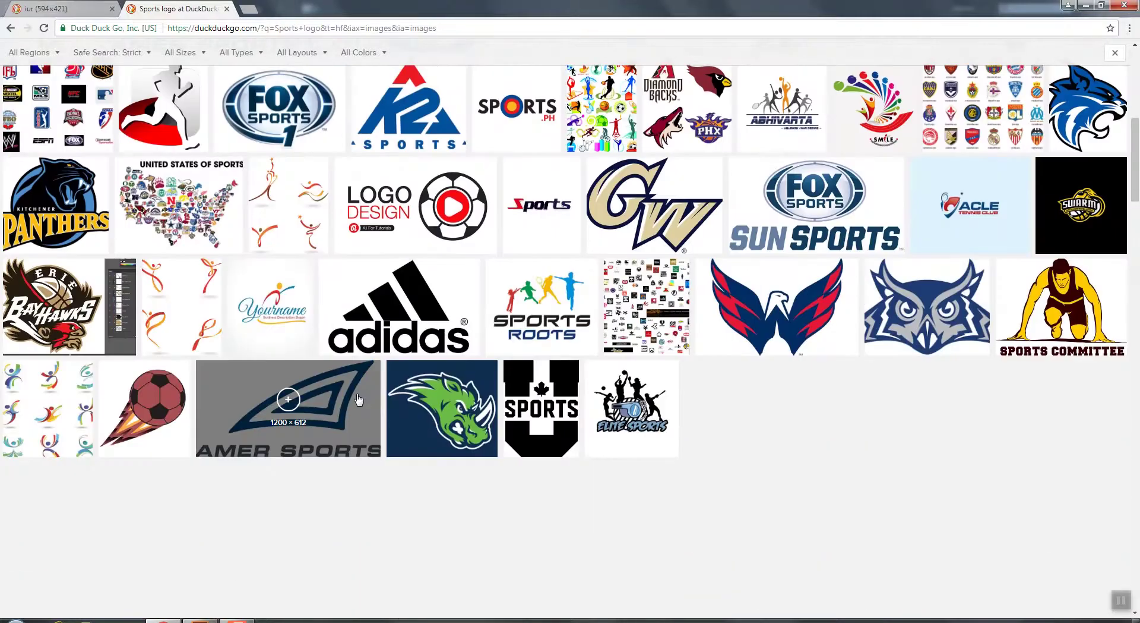
Step: Switch to Illustrator, ungroup the traced artwork, and delete the crowd shapes behind the batsman's back
key("alt+Tab")
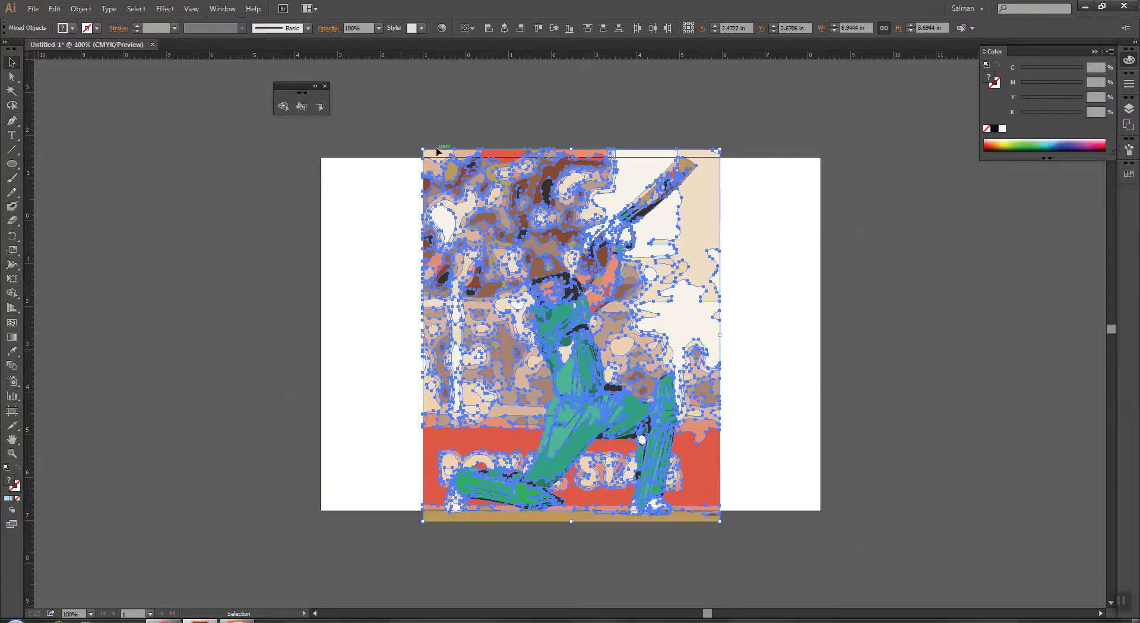
right_click(463, 170)
left_click(498, 241)
left_click(446, 216)
left_click_drag(402, 116, 508, 427)
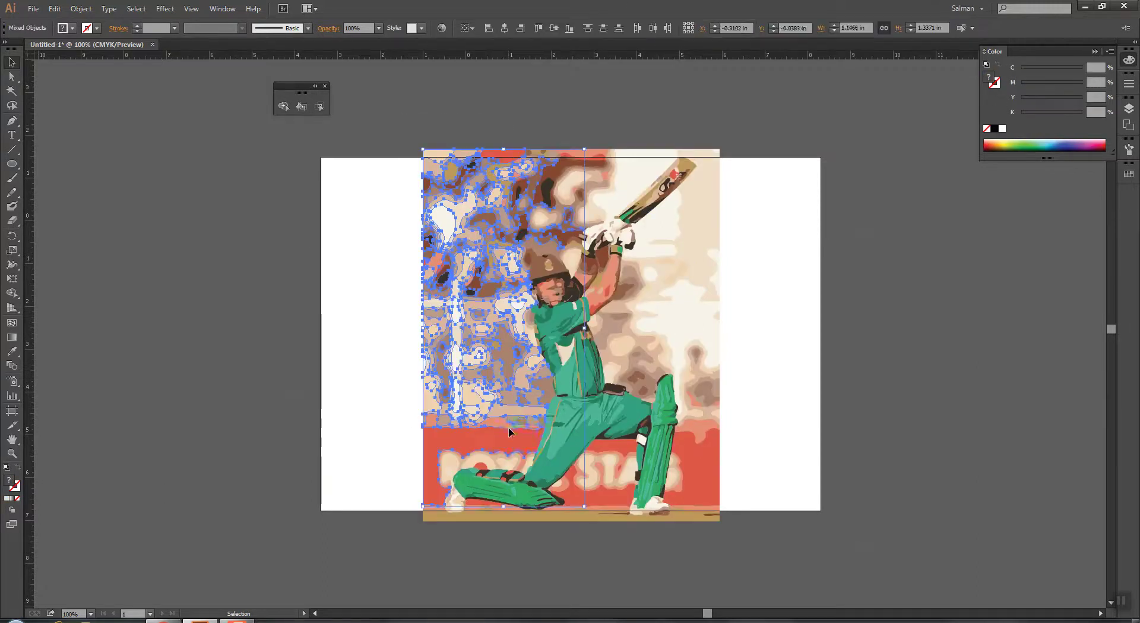
key("Delete")
left_click_drag(449, 129, 524, 224)
key("Delete")
Step: Delete the background shapes above the batsman and around the raised bat
left_click_drag(584, 148, 614, 173)
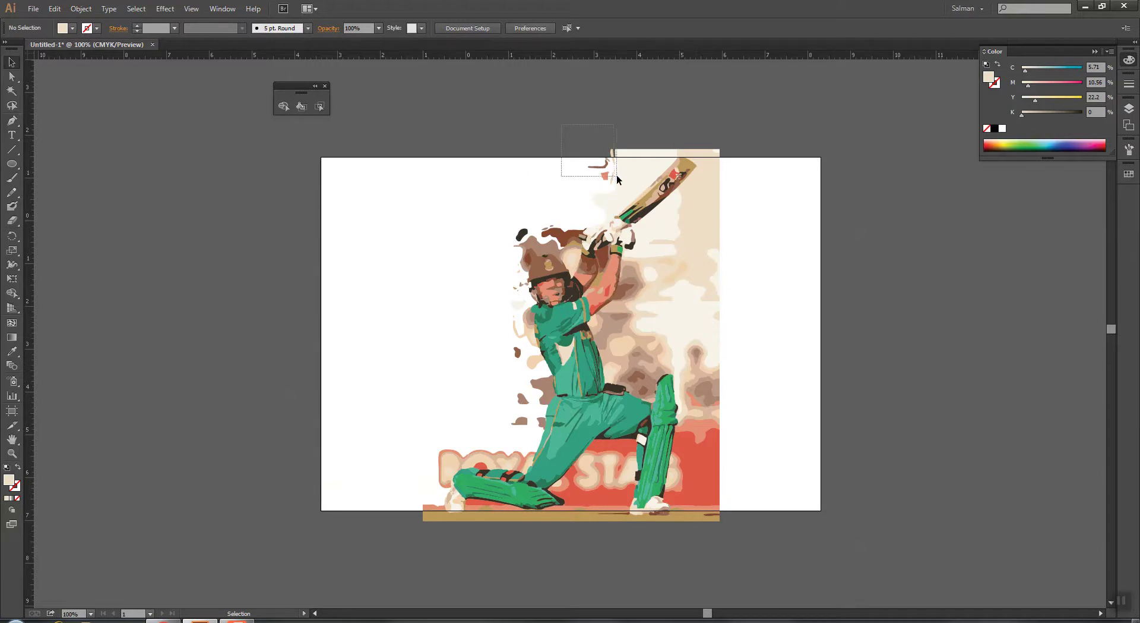
key("Delete")
left_click_drag(762, 156, 663, 291)
key("Delete")
key("Delete")
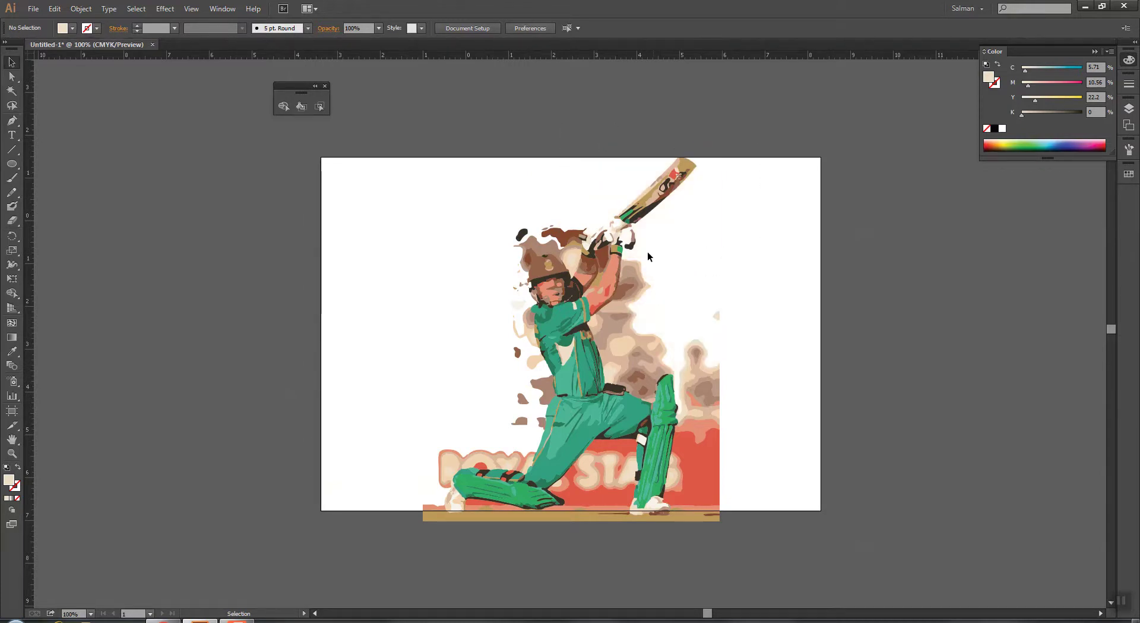
Step: Delete the pale cream background shapes in front of the batsman's gloves and raised arm
left_click(626, 243)
left_click(751, 253)
key("z")
left_click_drag(555, 210, 760, 362)
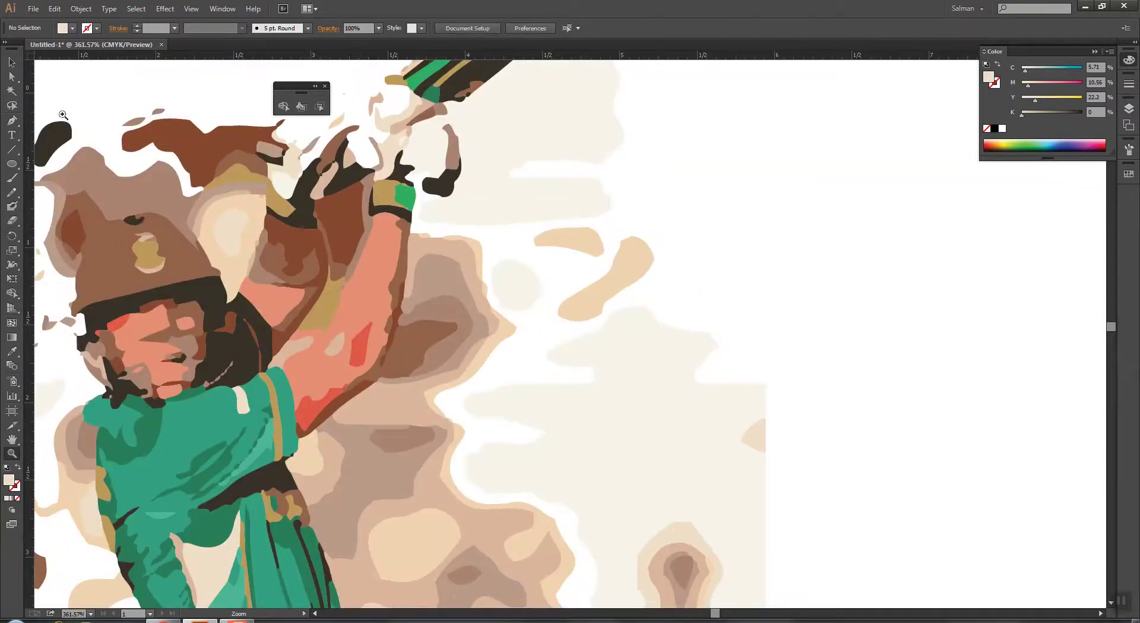
left_click(11, 62)
left_click(487, 204)
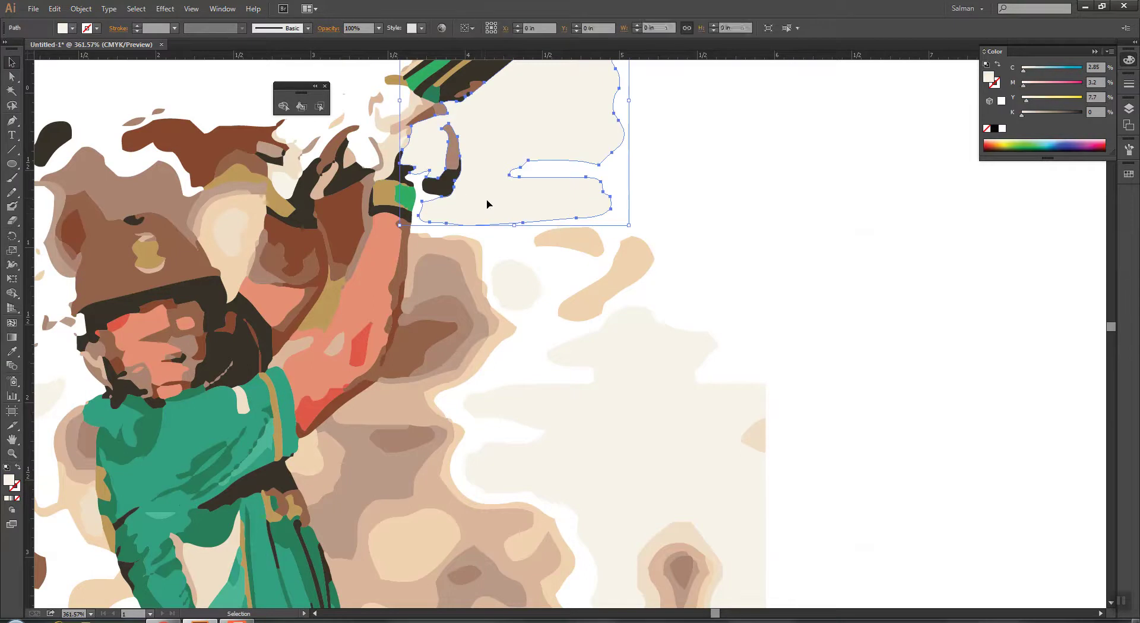
left_click(659, 305)
left_click_drag(774, 245, 444, 486)
key("Delete")
Step: Delete the tan and brown background shapes beside the batsman's raised arm and chest
left_click_drag(424, 253, 424, 254)
key("Delete")
left_click_drag(397, 431, 316, 492)
key("Delete")
left_click_drag(461, 447, 568, 571)
key("Delete")
Step: Delete the beige and brown patches above the front thigh, between the waist and the knee pad
left_click_drag(558, 515, 514, 205)
left_click_drag(384, 348, 384, 350)
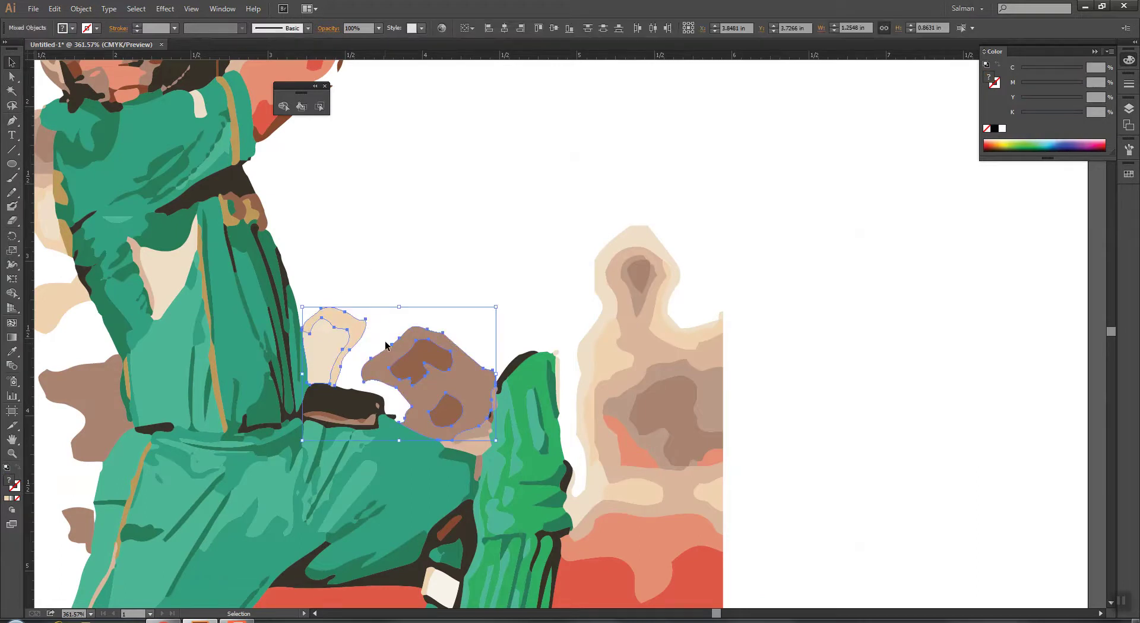
key("Delete")
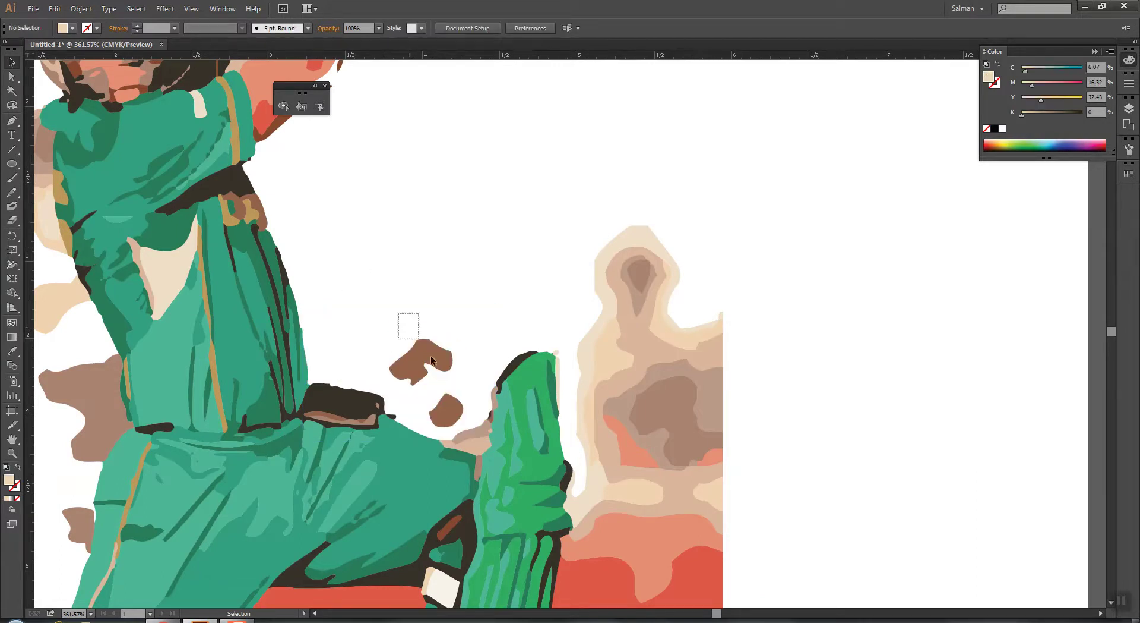
left_click_drag(407, 323, 443, 387)
key("Delete")
left_click(443, 404)
key("Delete")
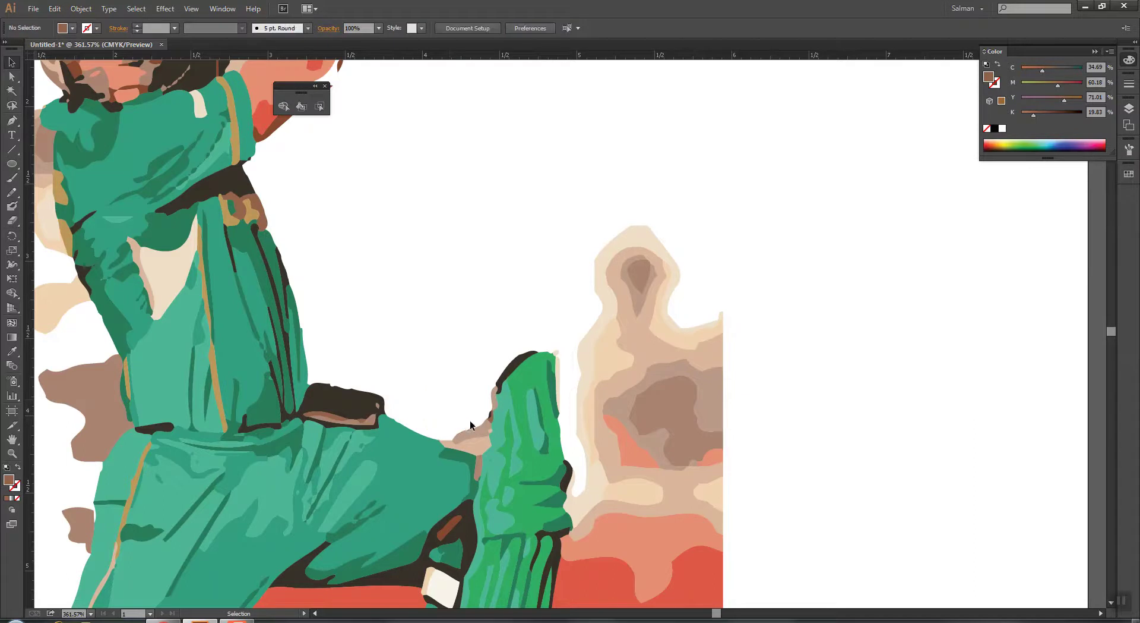
left_click(482, 445)
key("Delete")
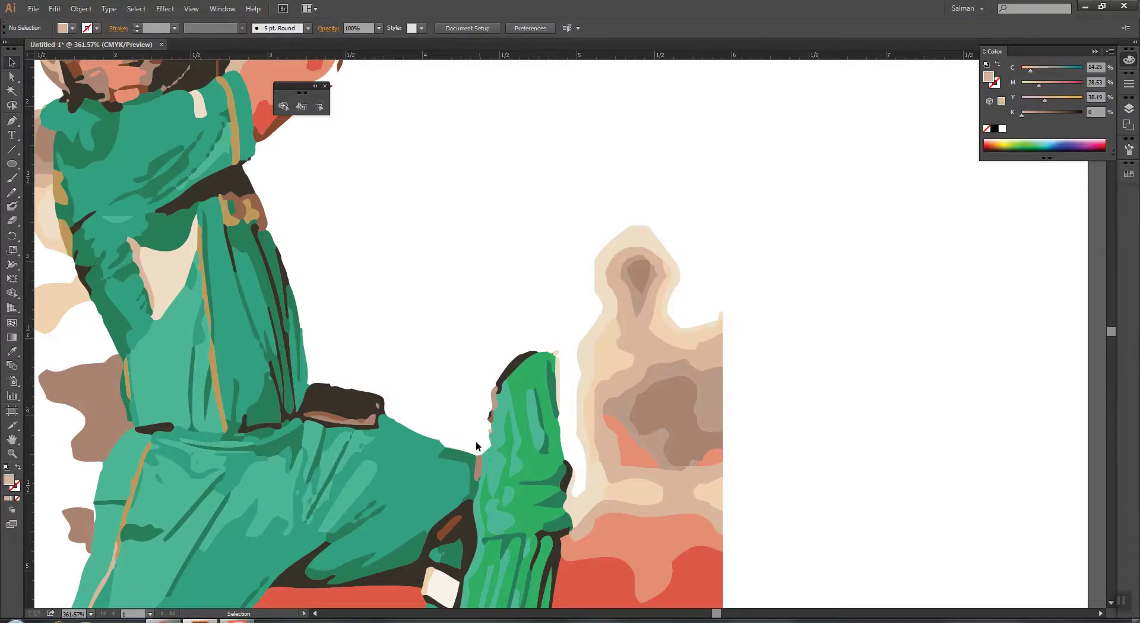
Step: Delete the stray slivers along the edges of the front knee pad and the beige background shapes beyond it
left_click(490, 418)
key("Delete")
left_click(490, 418)
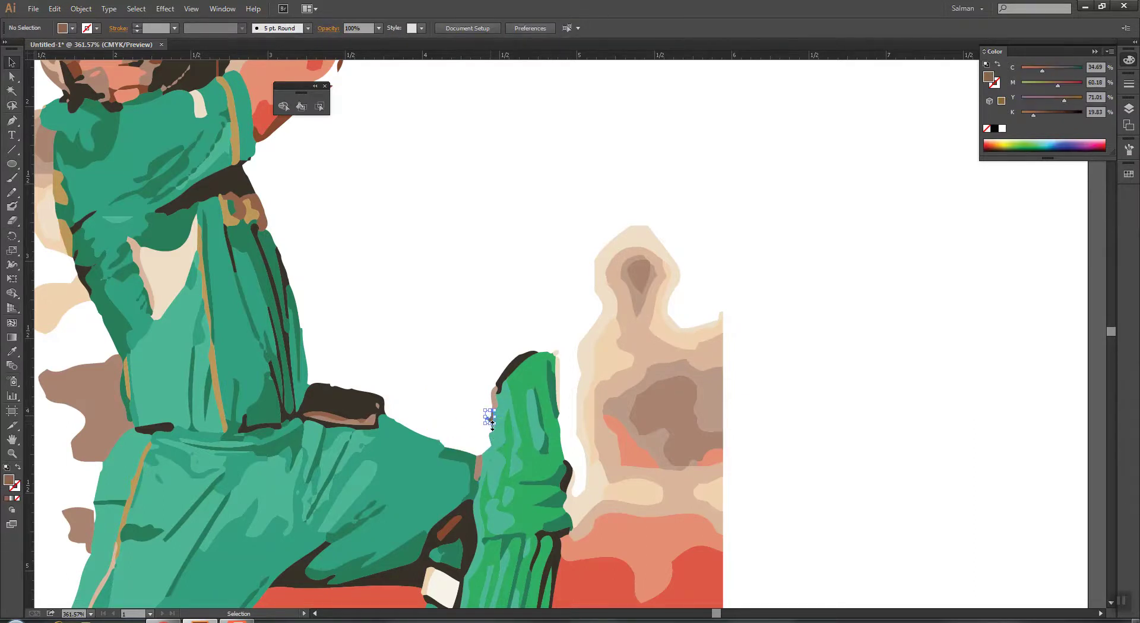
left_click(560, 364)
left_click_drag(610, 185, 648, 480)
key("Delete")
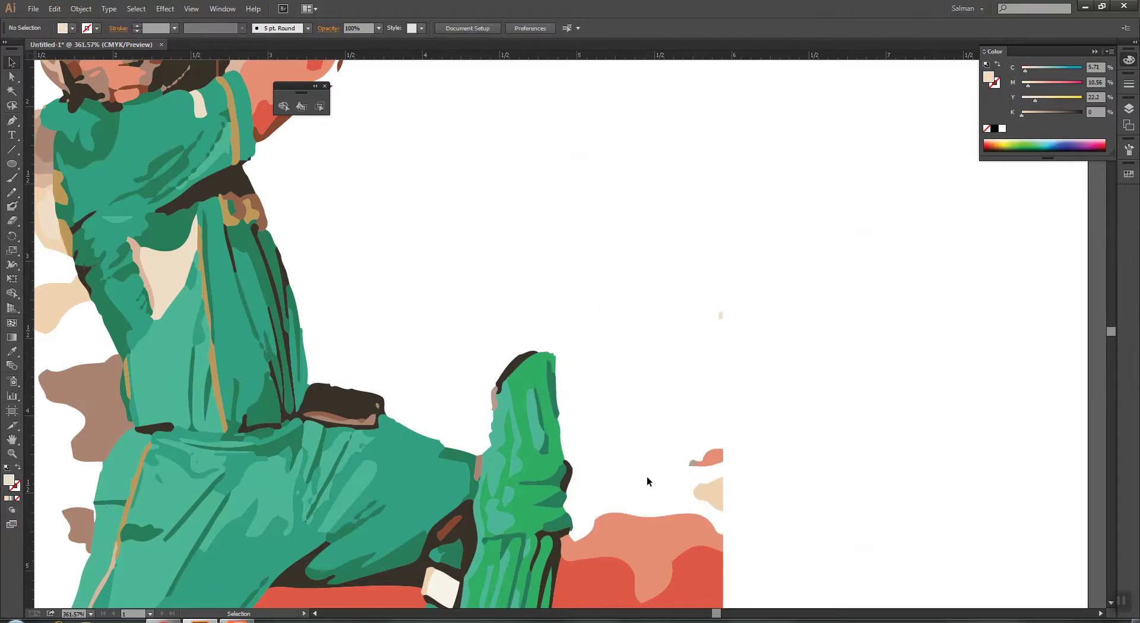
Step: Delete the remaining red banner and lettering shapes in front of the batsman's front leg
key("space")
left_click_drag(624, 434, 582, 254)
left_click_drag(634, 123, 694, 520)
key("Delete")
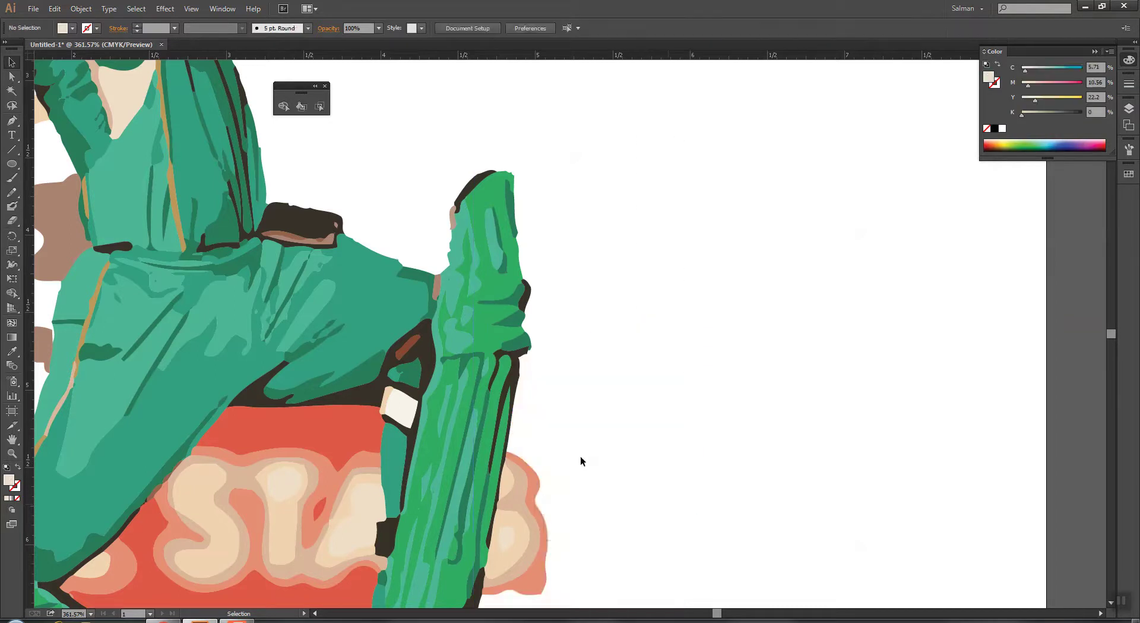
left_click_drag(536, 555, 529, 569)
key("Delete")
key("Delete")
Step: Delete the red banner area and its lettering between the batsman's legs
left_click(303, 438)
key("Delete")
left_click_drag(350, 537, 350, 536)
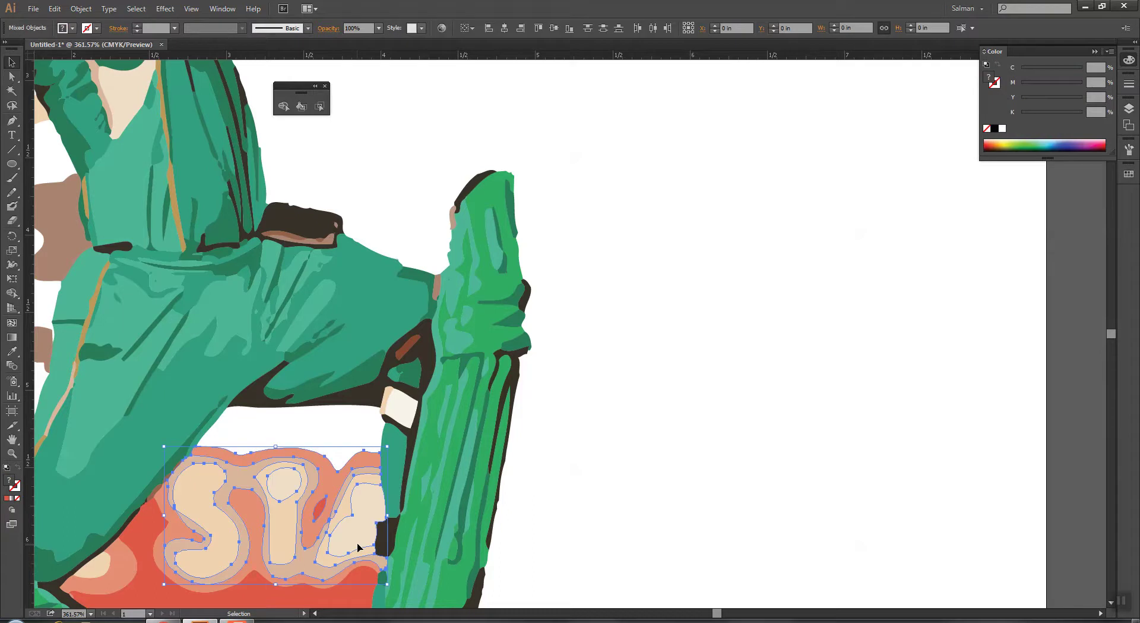
key("Delete")
left_click_drag(215, 568, 216, 569)
key("Delete")
Step: Delete the leftover banner pieces beside the rear knee and along the underside of the rear thigh
key("space")
left_click_drag(207, 503, 444, 210)
left_click_drag(433, 257, 510, 349)
key("Delete")
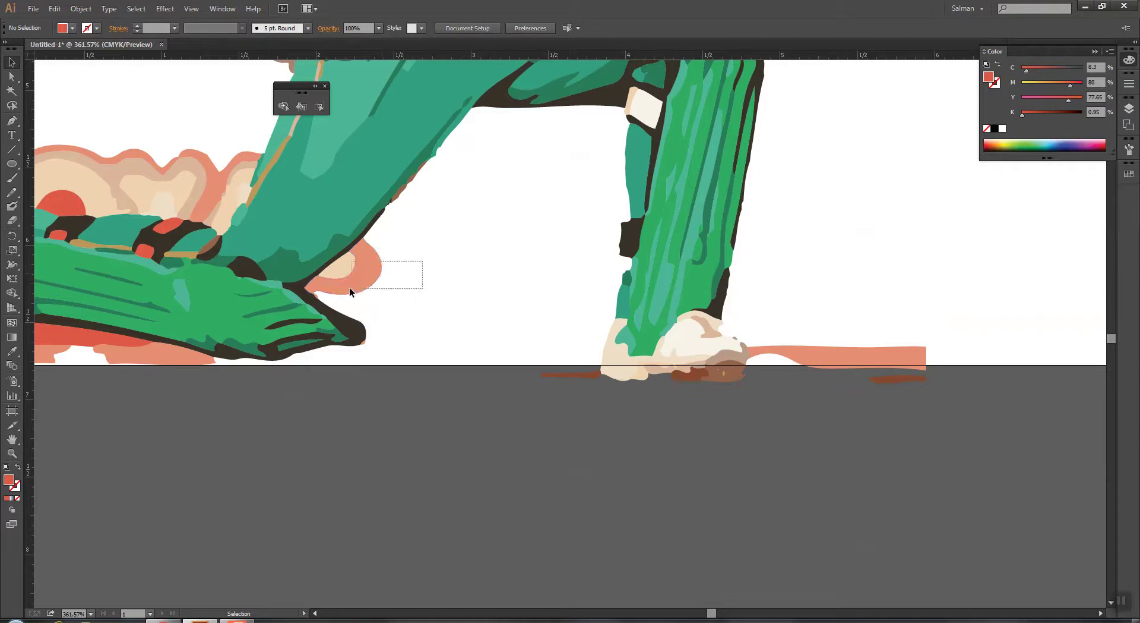
left_click_drag(349, 289, 350, 288)
key("Delete")
left_click(415, 176)
key("Delete")
Step: Delete the salmon strip and brown ground shadows on both sides of the front shoe
left_click_drag(739, 300, 900, 423)
key("Delete")
left_click_drag(527, 347, 553, 421)
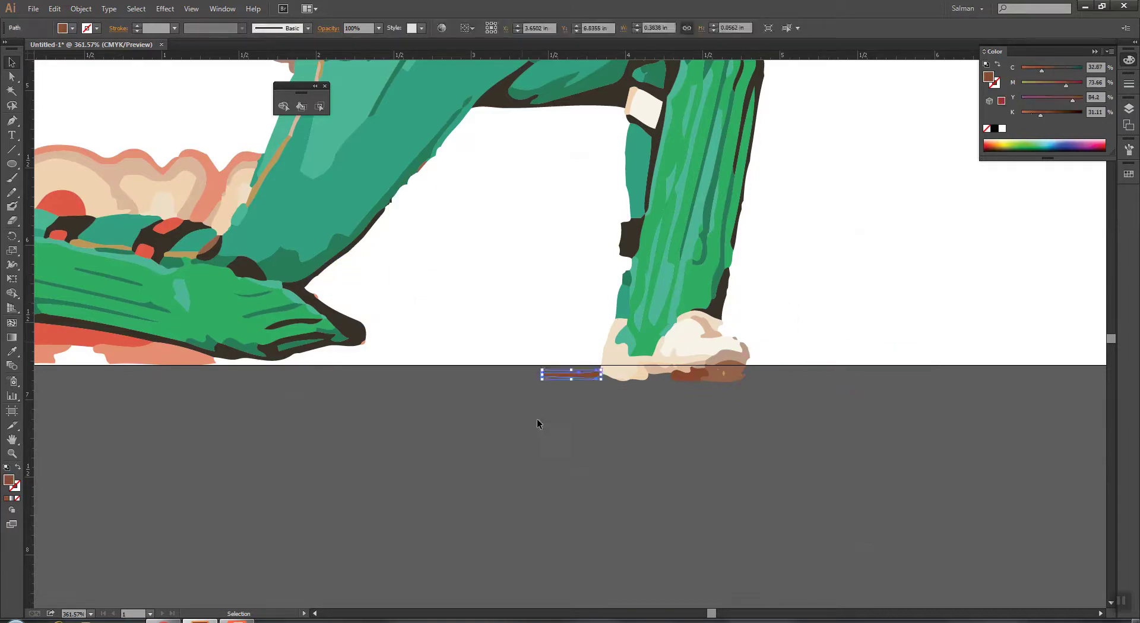
key("Delete")
Step: Delete the red and salmon shapes beneath the rear leg pad and the strip behind the rear shoe
scroll(476, 392, "left", 5)
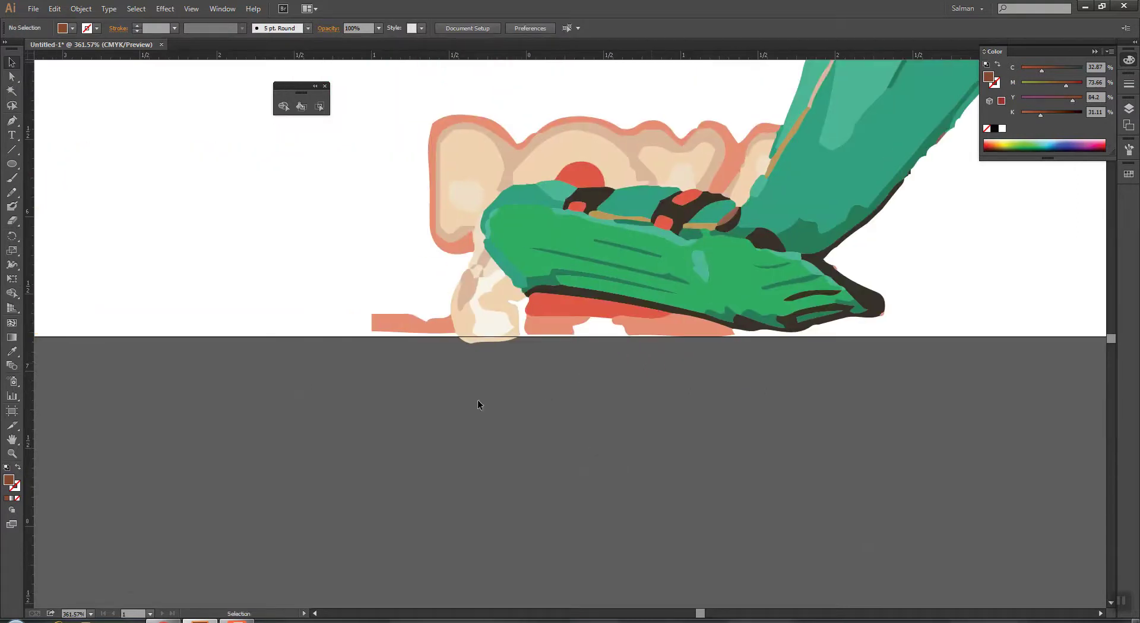
left_click(650, 308)
key("Delete")
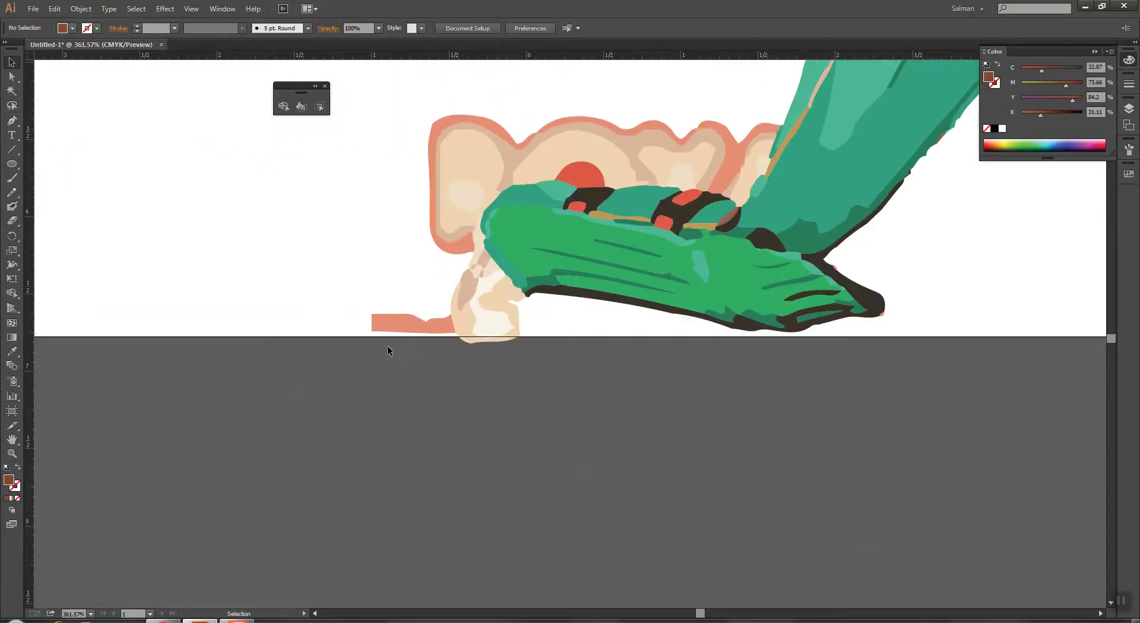
left_click_drag(387, 345, 356, 303)
key("Delete")
key("Delete")
Step: Delete the banner lettering and its salmon outlines above the rear leg pad
left_click_drag(527, 173, 475, 197)
key("Delete")
left_click_drag(550, 134, 464, 264)
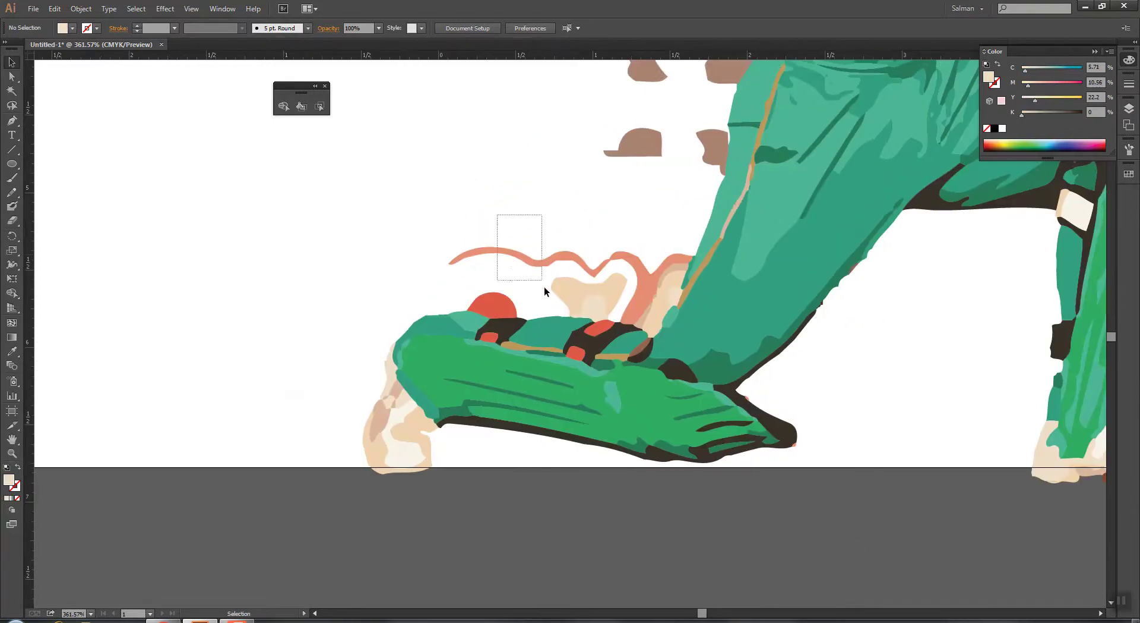
left_click_drag(587, 302, 588, 301)
key("Delete")
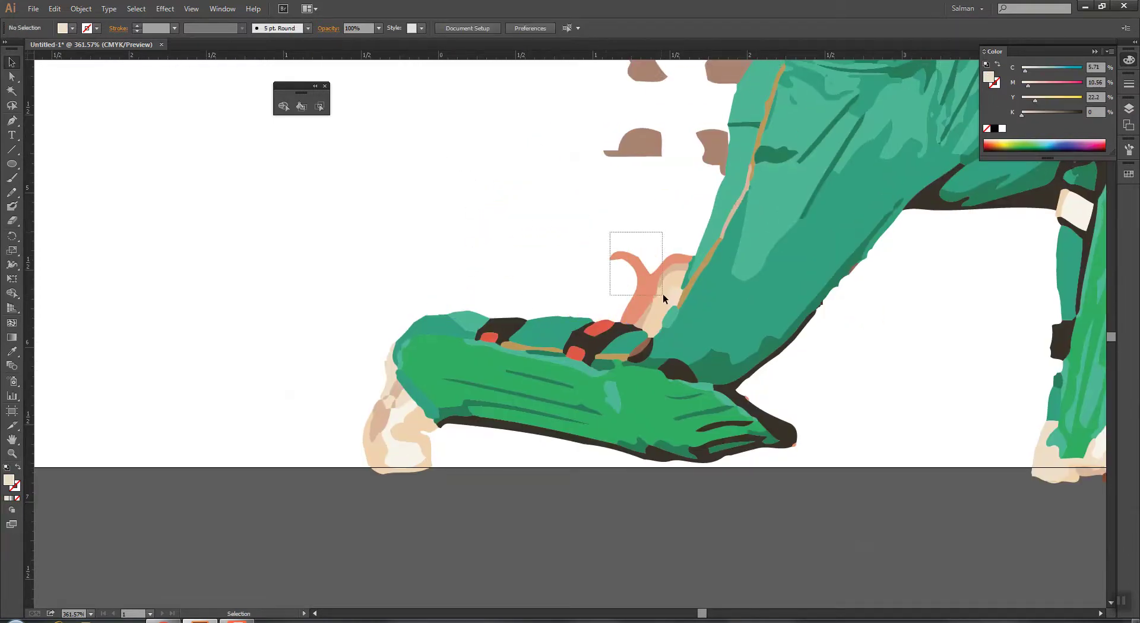
left_click_drag(663, 294, 664, 294)
key("Delete")
left_click(650, 307)
key("Delete")
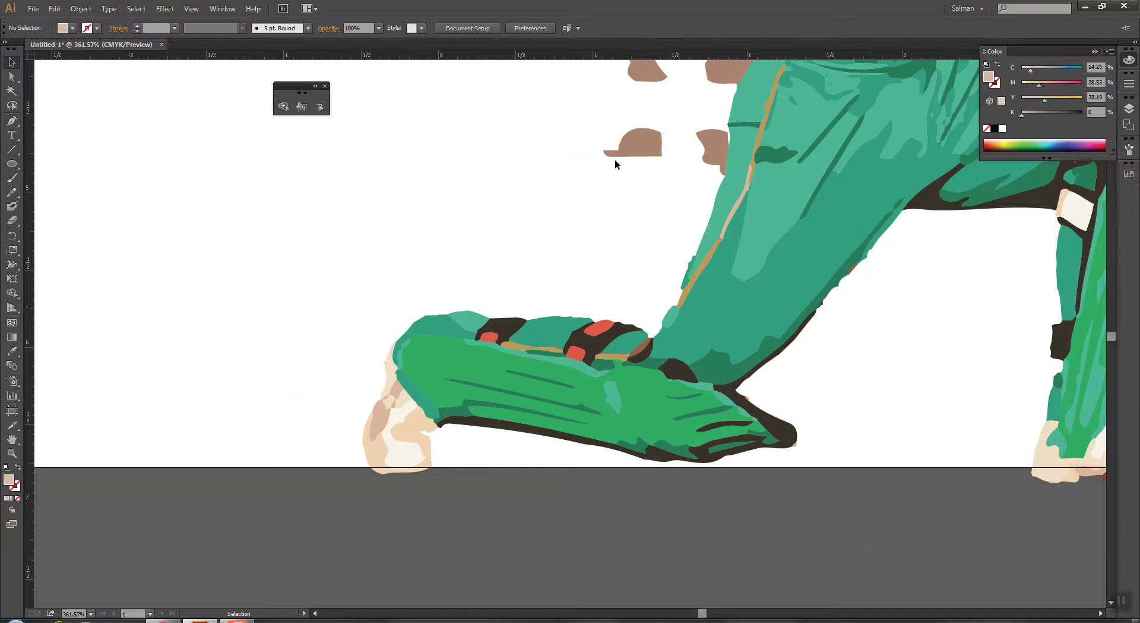
Step: Delete the brown and beige background patches behind the batsman's rear thigh and lower back
key("Delete")
left_click_drag(704, 162, 586, 521)
left_click_drag(482, 261, 594, 461)
key("Delete")
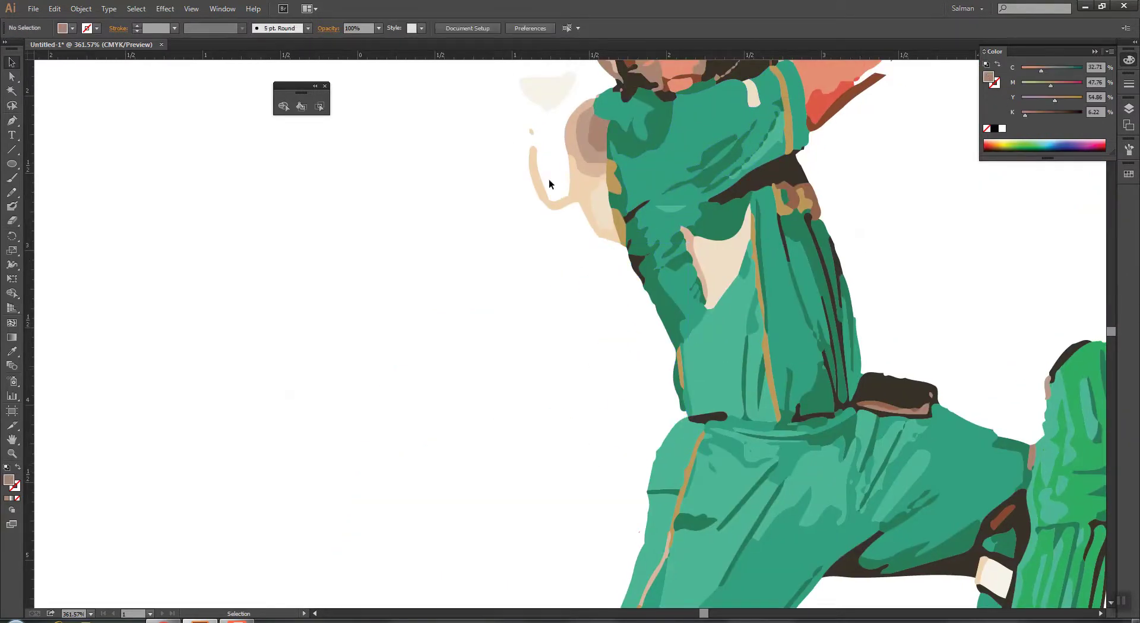
left_click_drag(555, 248, 593, 284)
key("Delete")
Step: Delete the beige and brown background shapes behind the batsman's shoulder
left_click_drag(496, 170, 493, 418)
left_click_drag(473, 226, 568, 405)
key("Delete")
left_click(582, 239)
key("Delete")
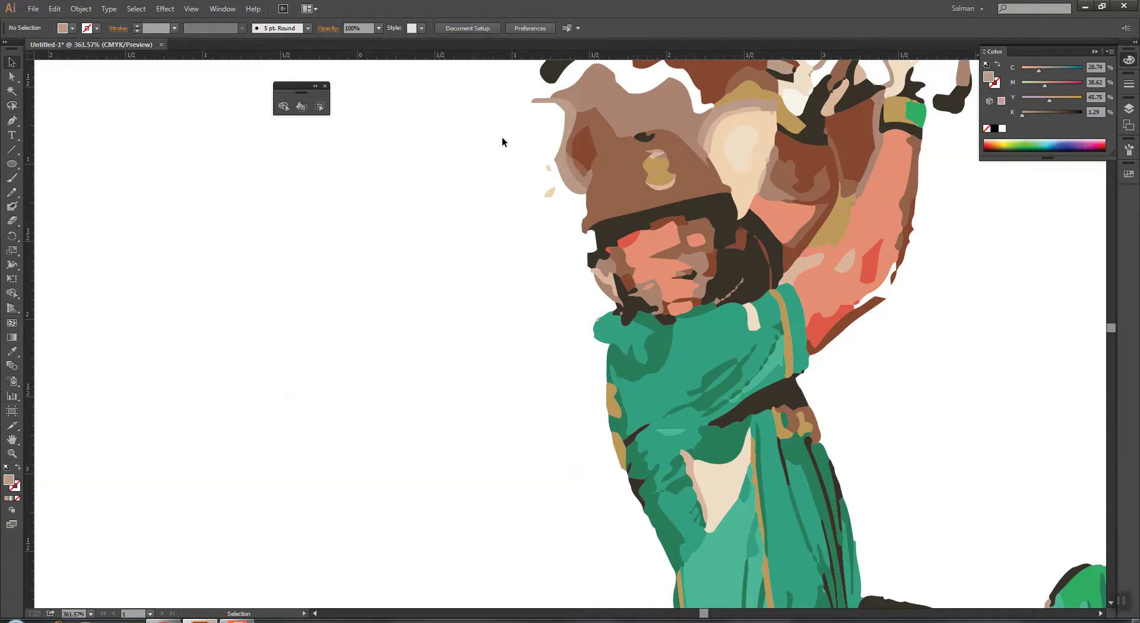
left_click_drag(571, 202, 572, 205)
key("Delete")
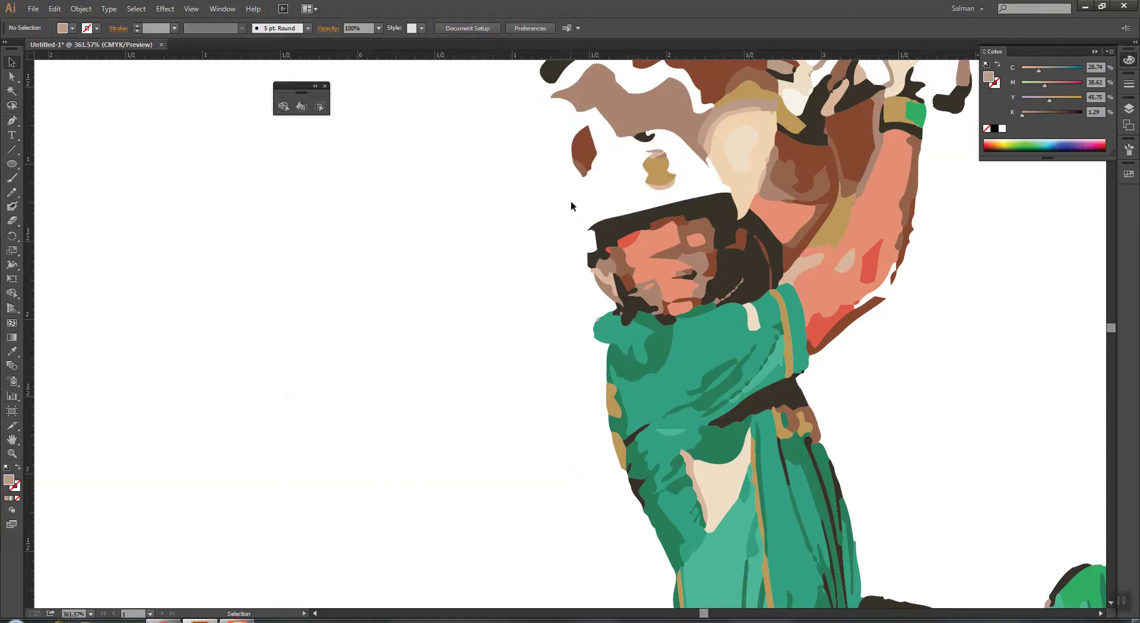
key("ctrl+z")
Step: Delete the brown patches at the back of the helmet and the mauve and beige background shapes around it
left_click(579, 161)
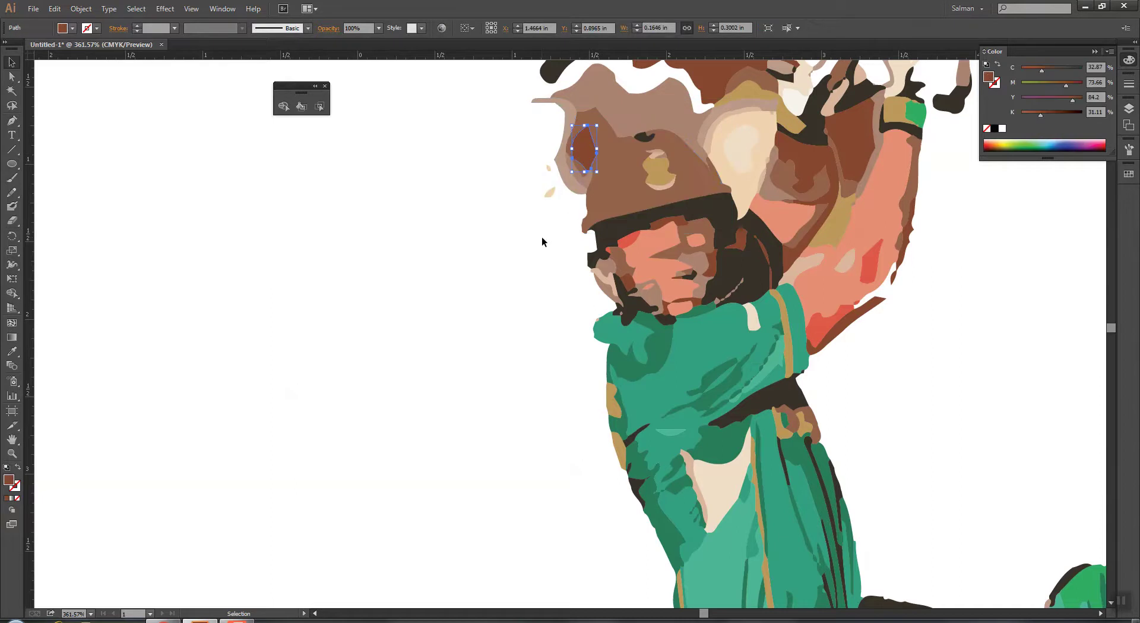
key("Delete")
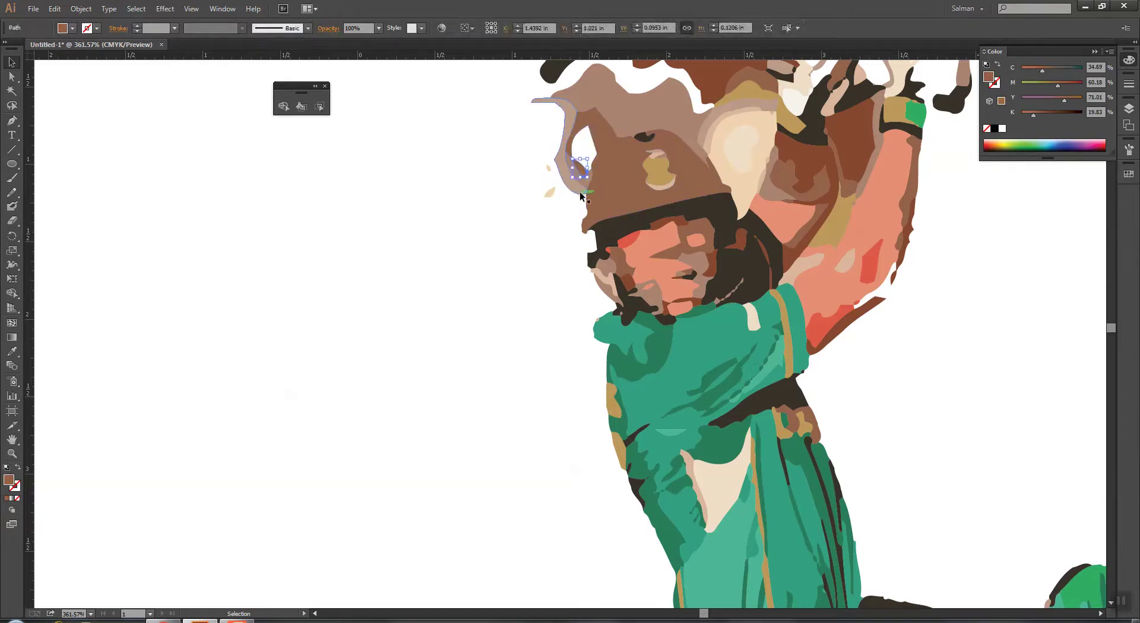
left_click(571, 188)
key("Delete")
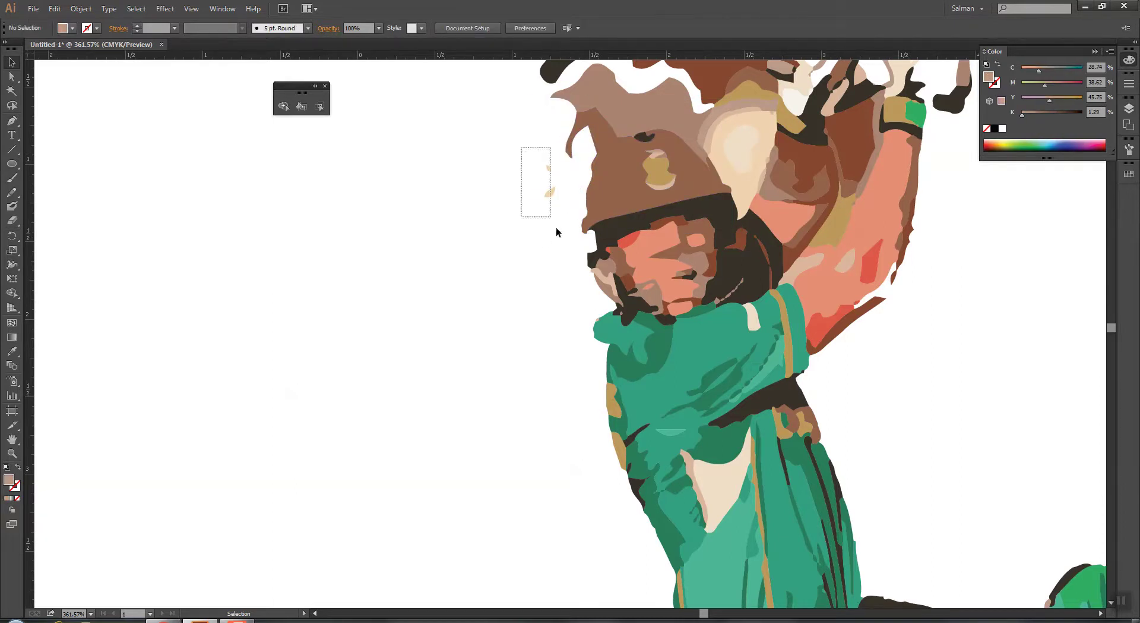
key("ctrl+z")
left_click_drag(534, 241, 390, 414)
left_click_drag(385, 185, 581, 251)
key("Delete")
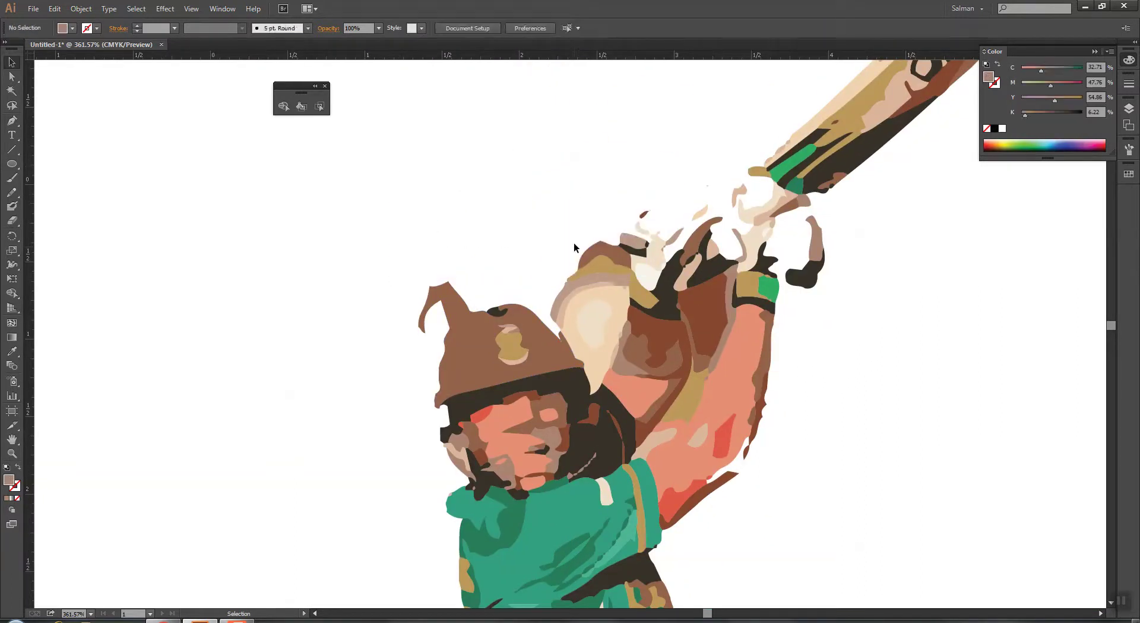
left_click_drag(580, 239, 619, 354)
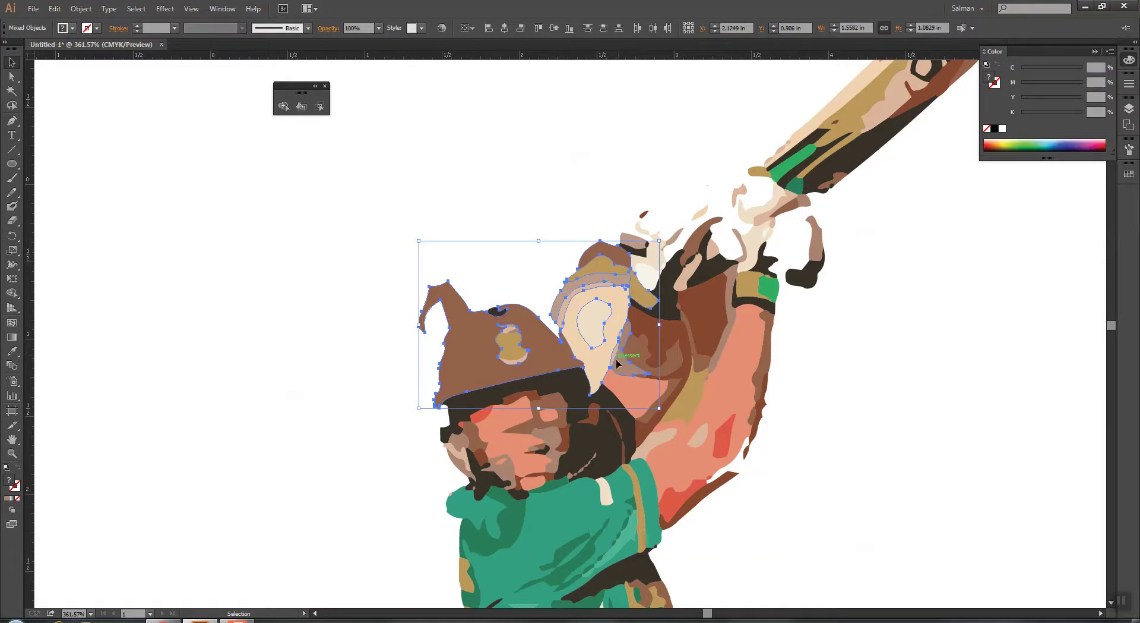
key("Delete")
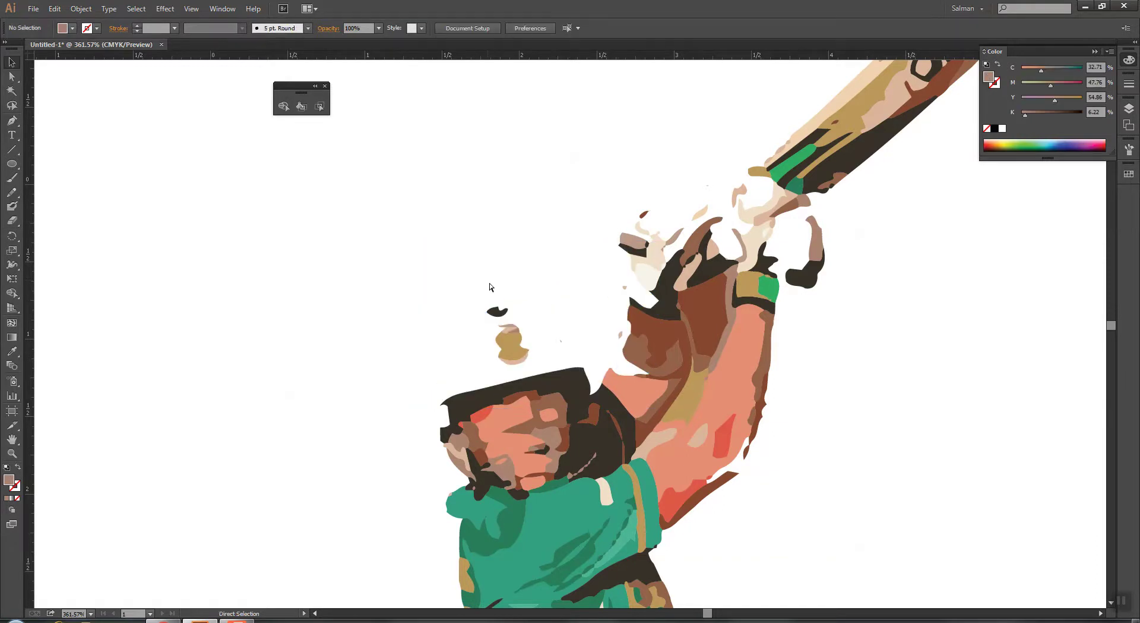
key("ctrl+z")
Step: Delete the cream, brown and ochre background shapes between the helmet and the raised gloves one by one
left_click(588, 355)
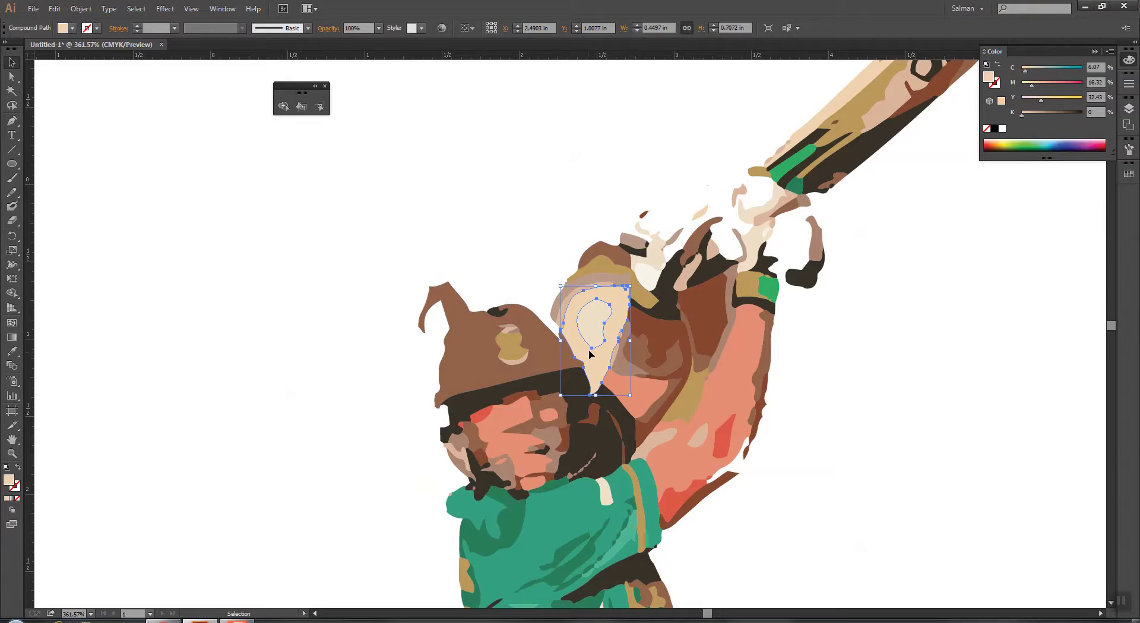
key("Delete")
left_click(591, 321)
key("Delete")
left_click(597, 252)
key("Delete")
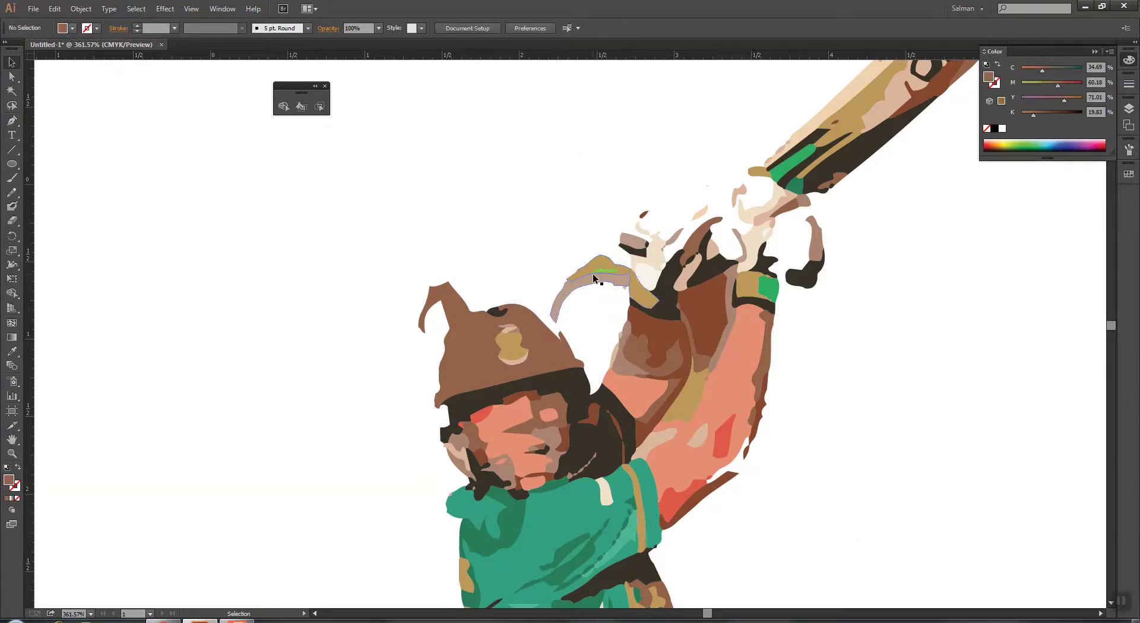
left_click(593, 273)
key("Delete")
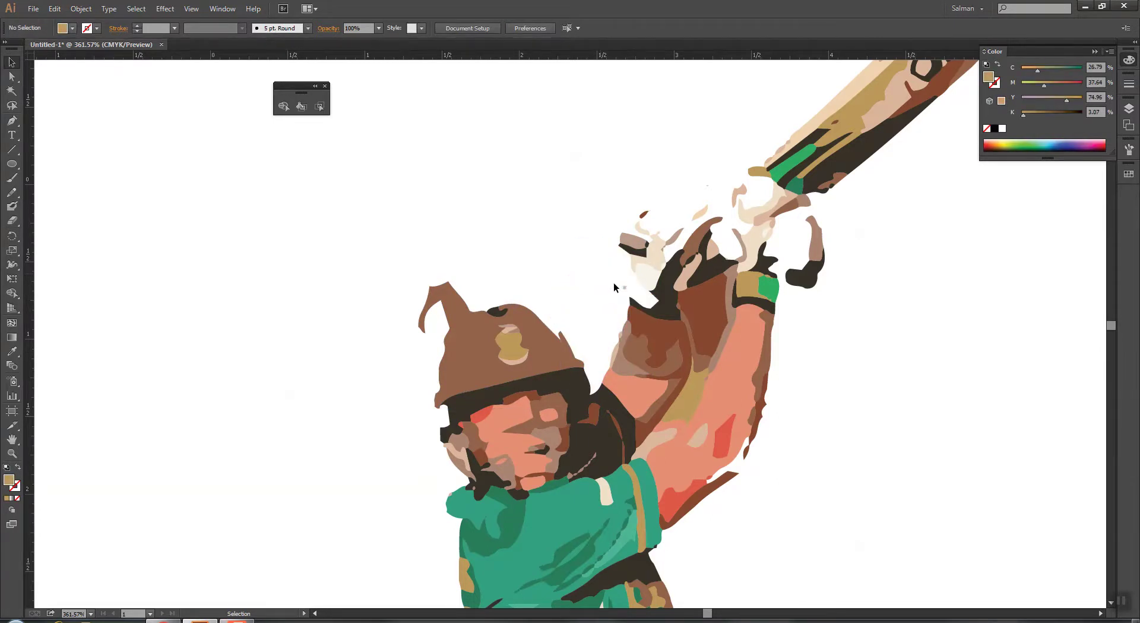
Step: Delete the remaining background shapes beside the raised gloves
left_click(625, 289)
key("Delete")
left_click(618, 330)
key("Delete")
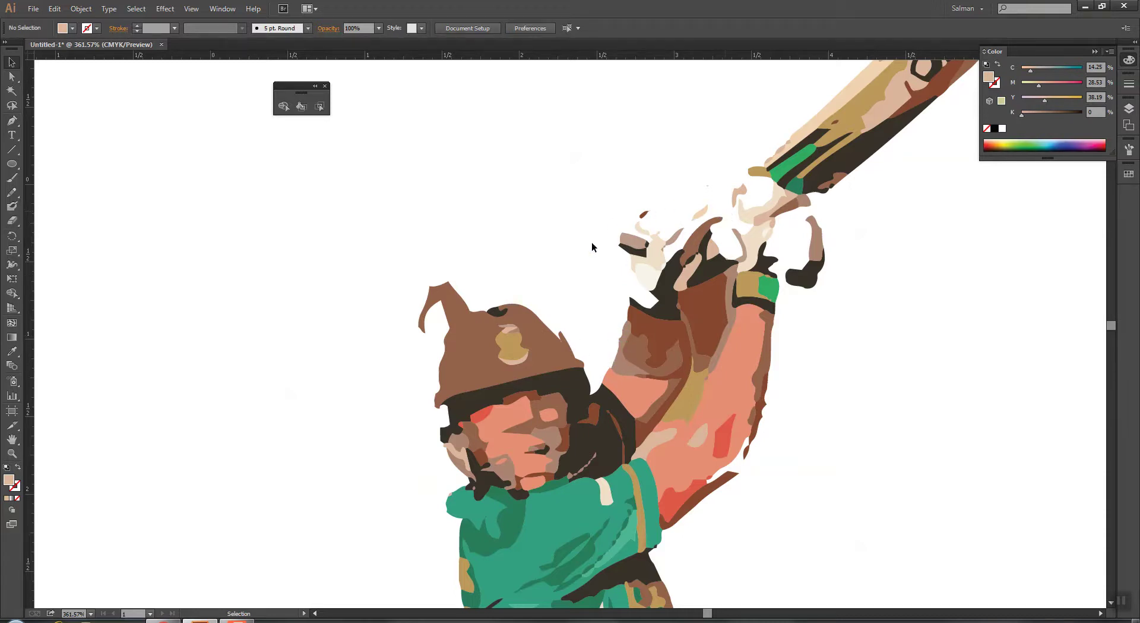
Step: Draw a closed Pen tool outline around both gloves up to the bat handle, swapping fill and stroke to see the artwork beneath
left_click(12, 120)
left_click(842, 174)
left_click_drag(827, 191, 810, 204)
left_click(818, 256)
left_click(816, 278)
left_click(770, 278)
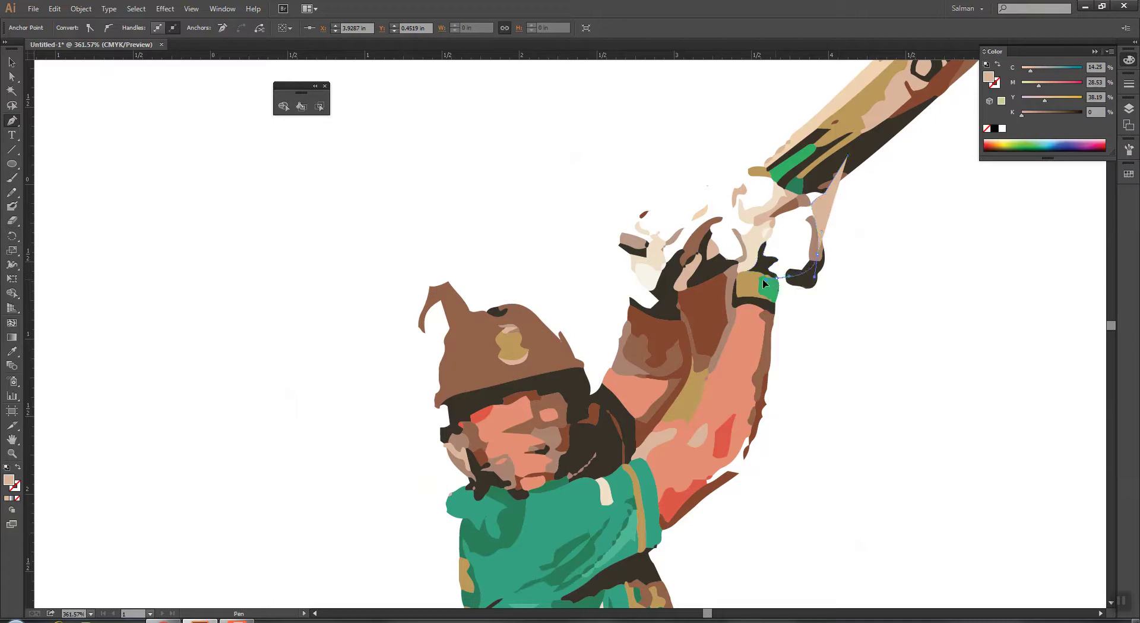
left_click_drag(757, 282, 749, 269)
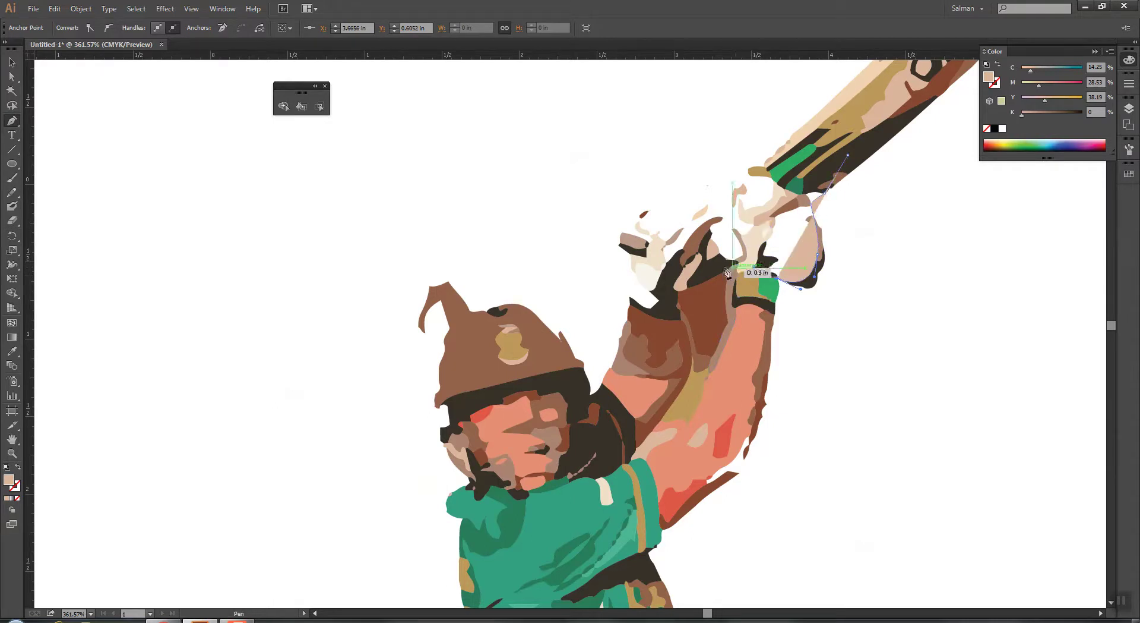
left_click(715, 267)
left_click(676, 291)
left_click_drag(666, 303, 673, 202)
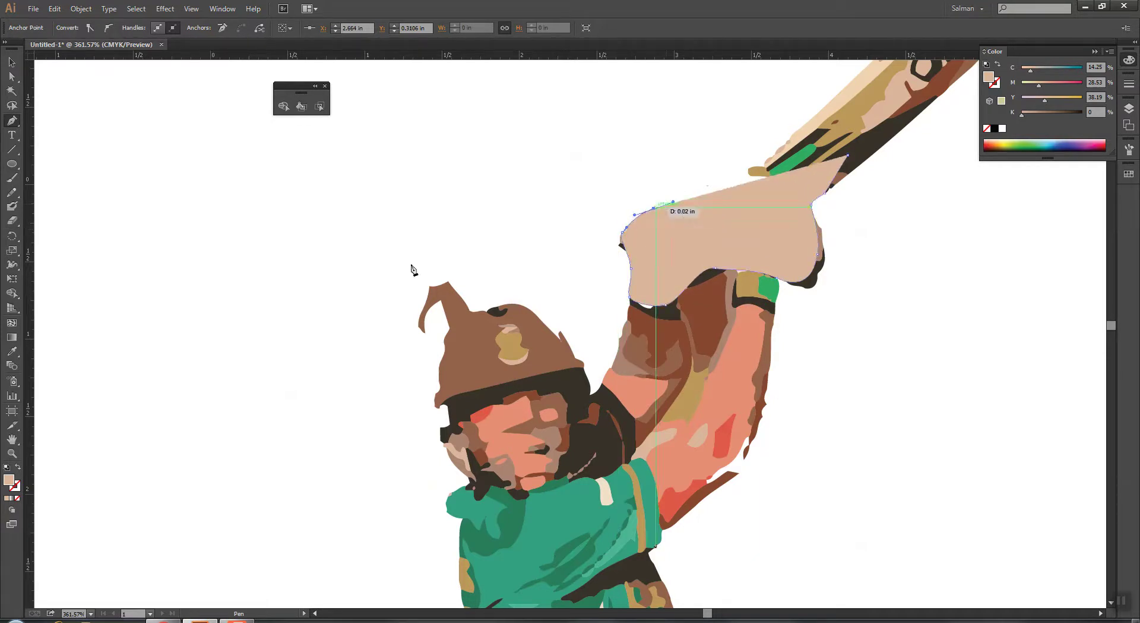
key("ctrl")
left_click(18, 469)
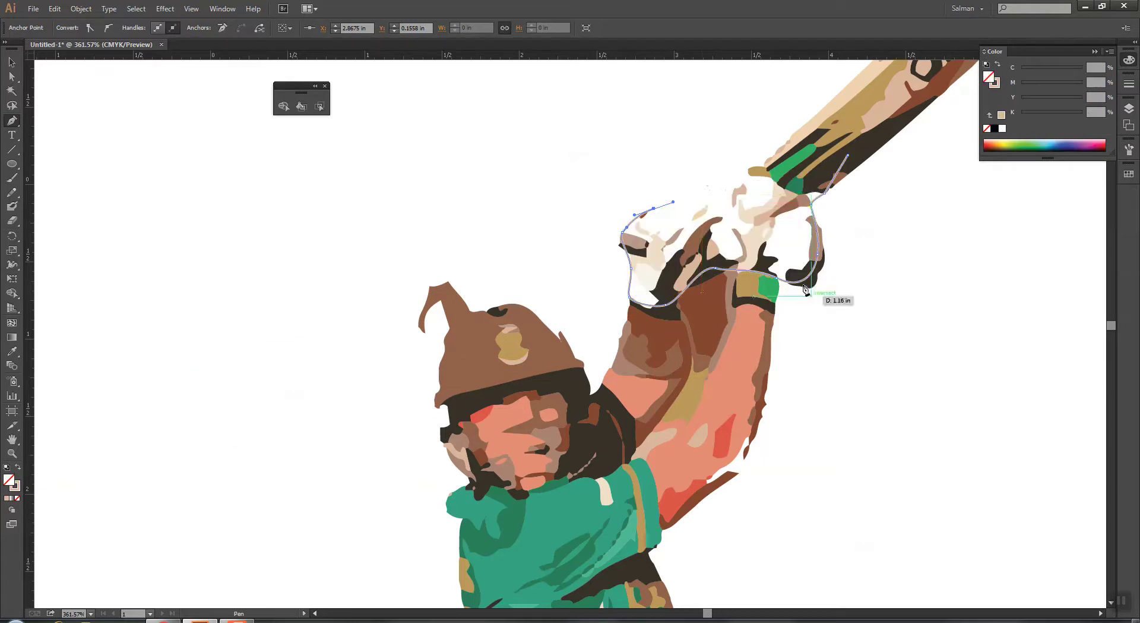
left_click_drag(735, 177, 803, 177)
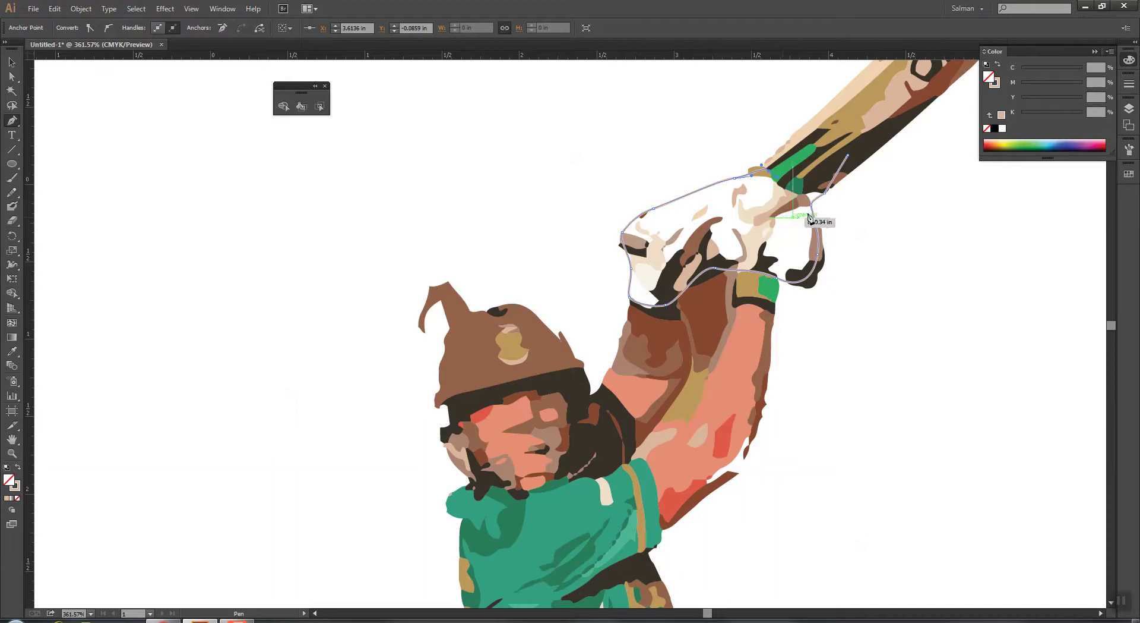
left_click(848, 155)
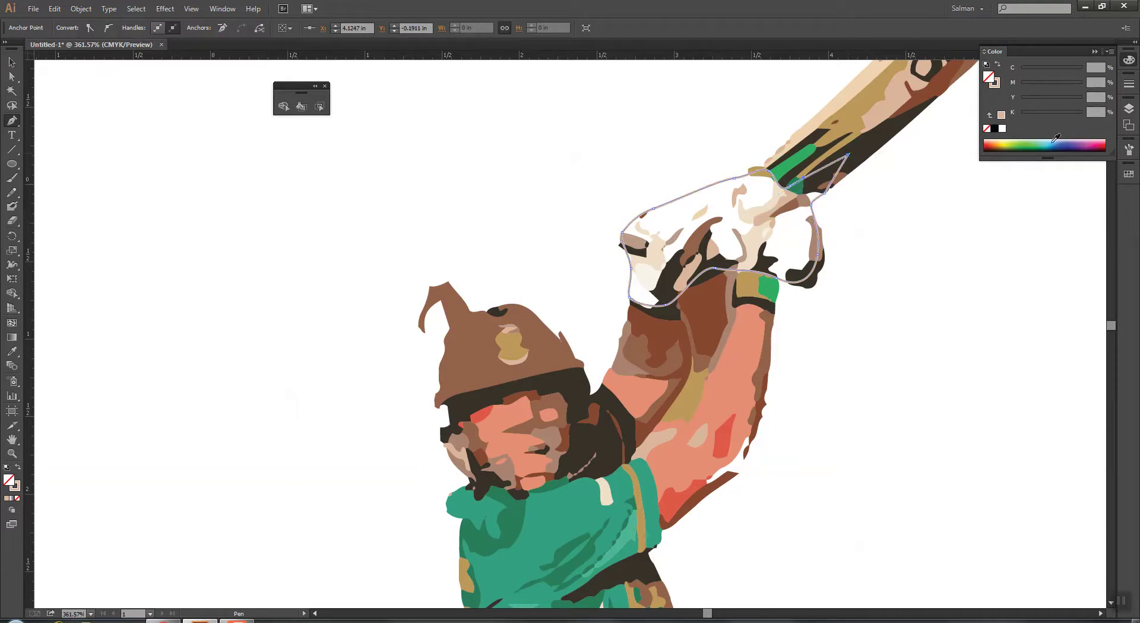
Step: Give the glove outline its beige fill without a stroke and send it to the back behind the glove details
left_click(999, 65)
right_click(681, 238)
mouse_move(730, 411)
left_click(822, 448)
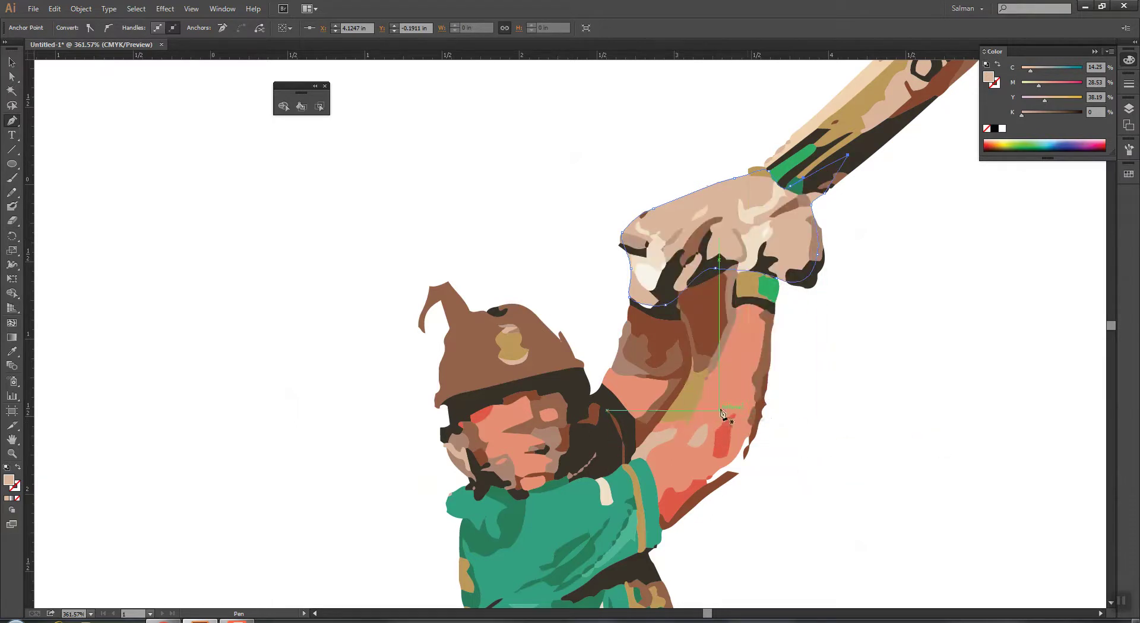
left_click(843, 324, "ctrl")
key("a")
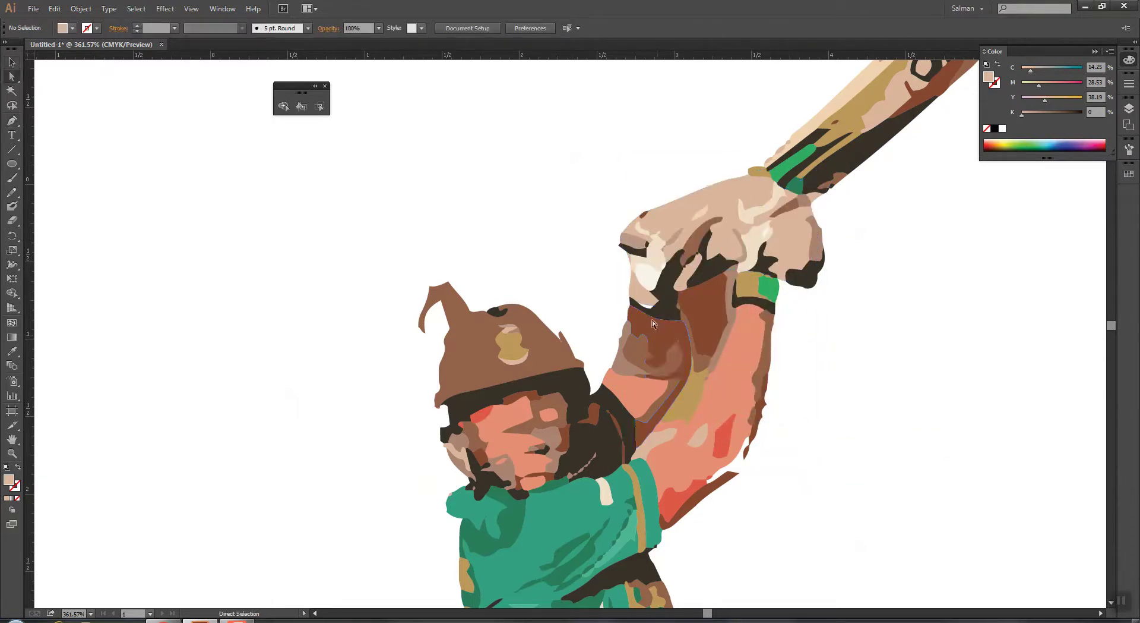
Step: Move the lower anchor point of the beige glove shape down to cover the white gap at the cuff
left_click(697, 358)
key("ctrl+space")
left_click_drag(640, 299, 640, 331)
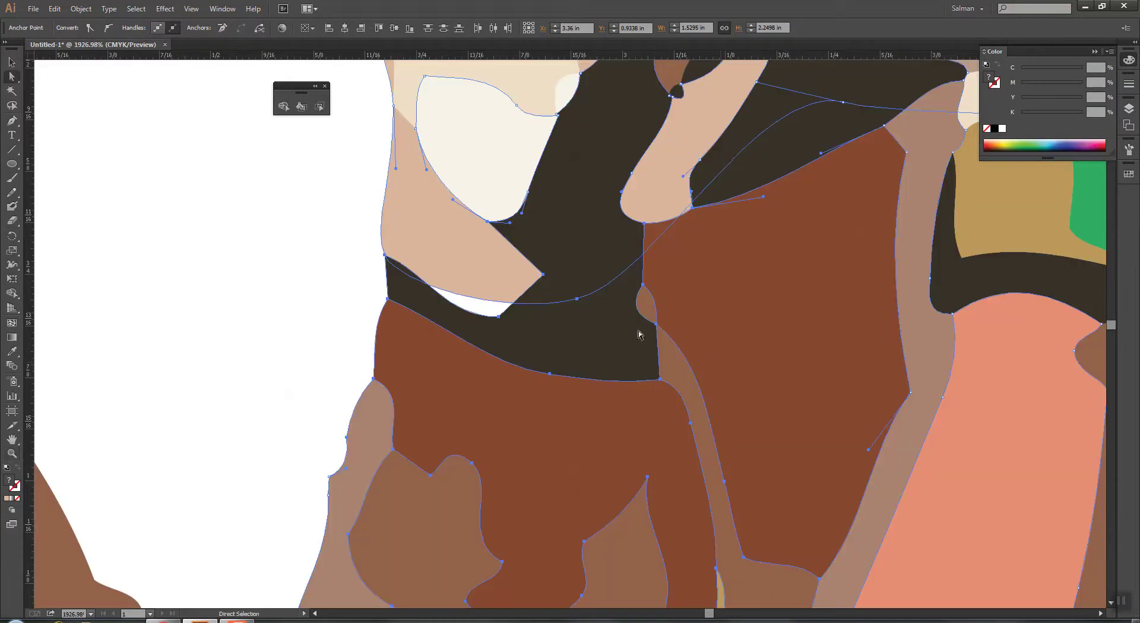
left_click_drag(578, 298, 557, 331)
key("ctrl+1")
left_click(711, 313)
Step: Draw an open cutting path with the Pen tool along the helmet's intended rounded edge, crossing the base of the horn-like protrusion
key("ctrl+space")
left_click_drag(496, 224, 648, 366)
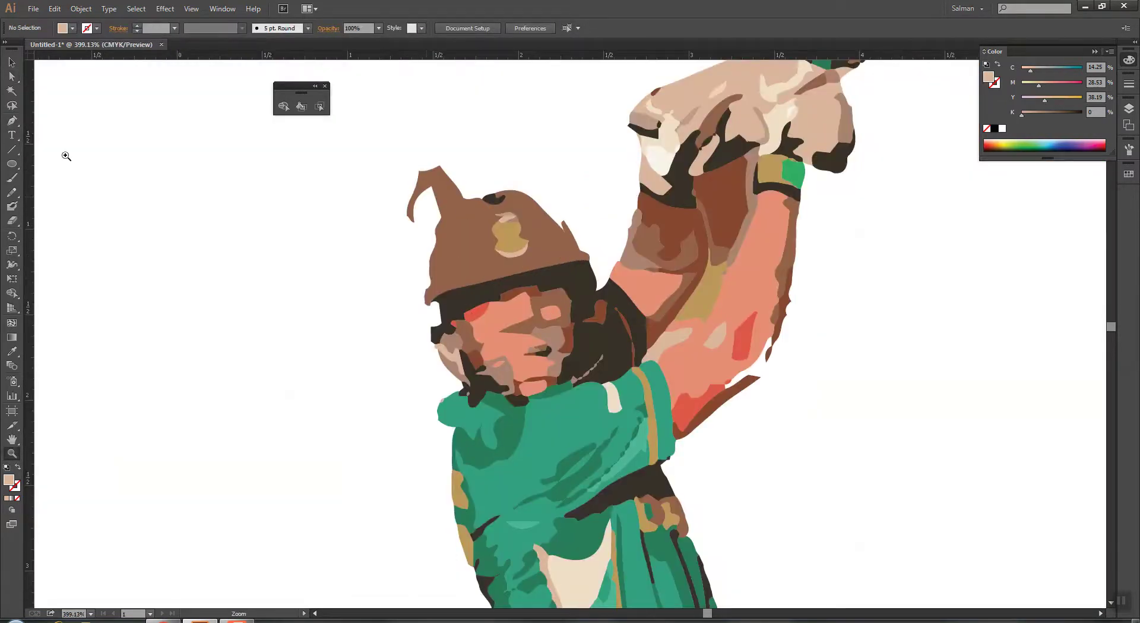
left_click(11, 120)
left_click_drag(480, 200, 539, 123)
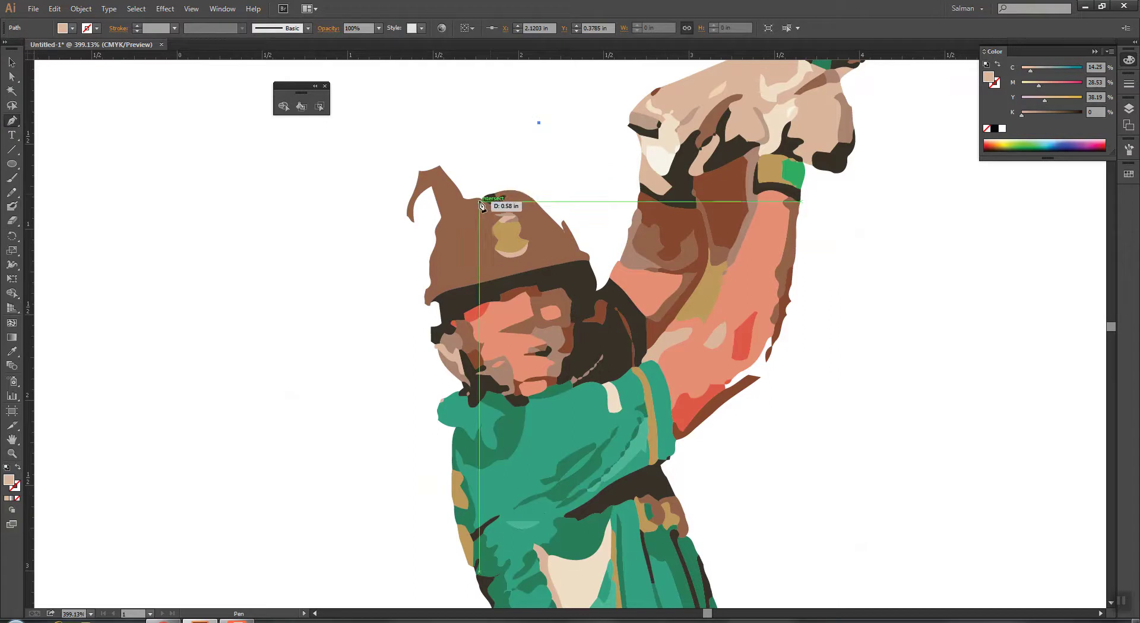
left_click_drag(435, 229, 426, 249)
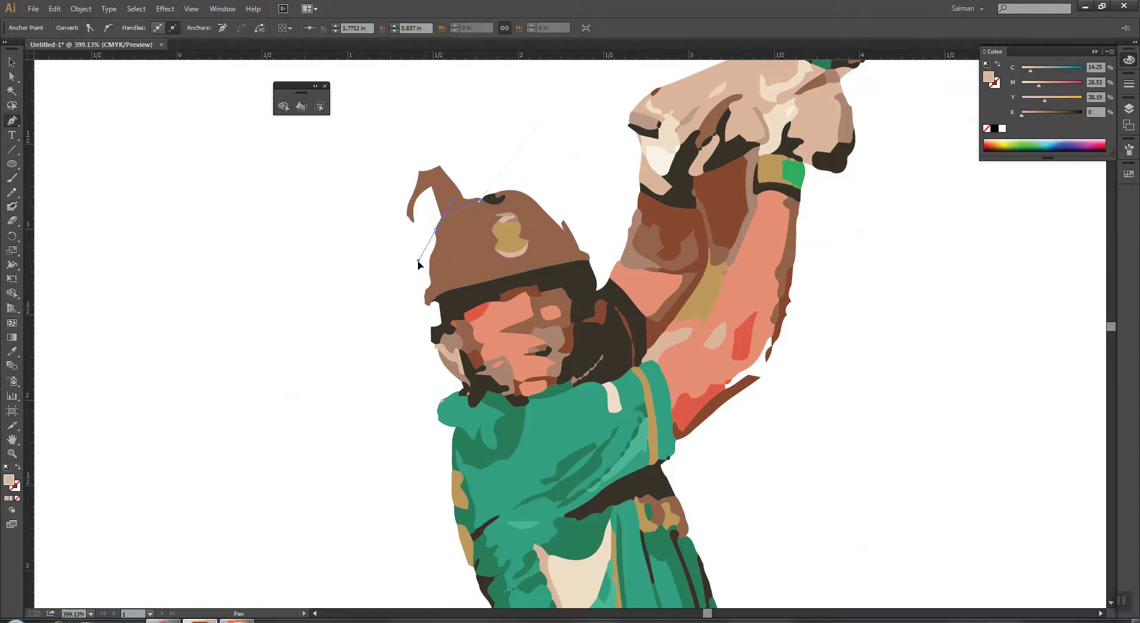
left_click(419, 262)
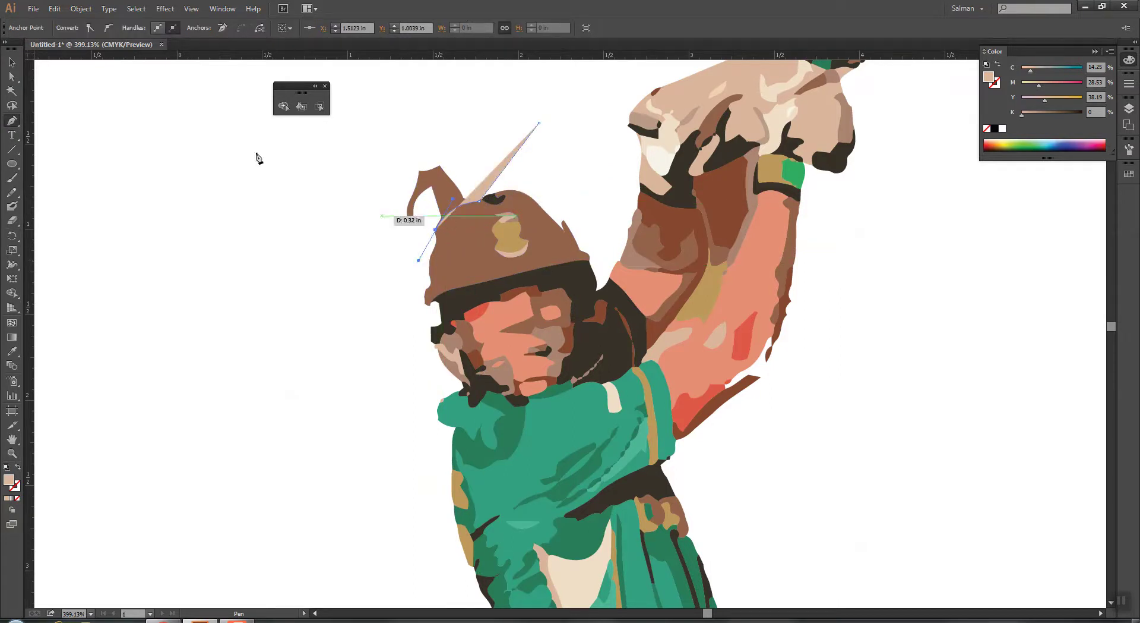
left_click(277, 342)
Step: Remove the cutting path's fill and divide the brown helmet shape with it using Pathfinder
left_click(12, 78)
key("v")
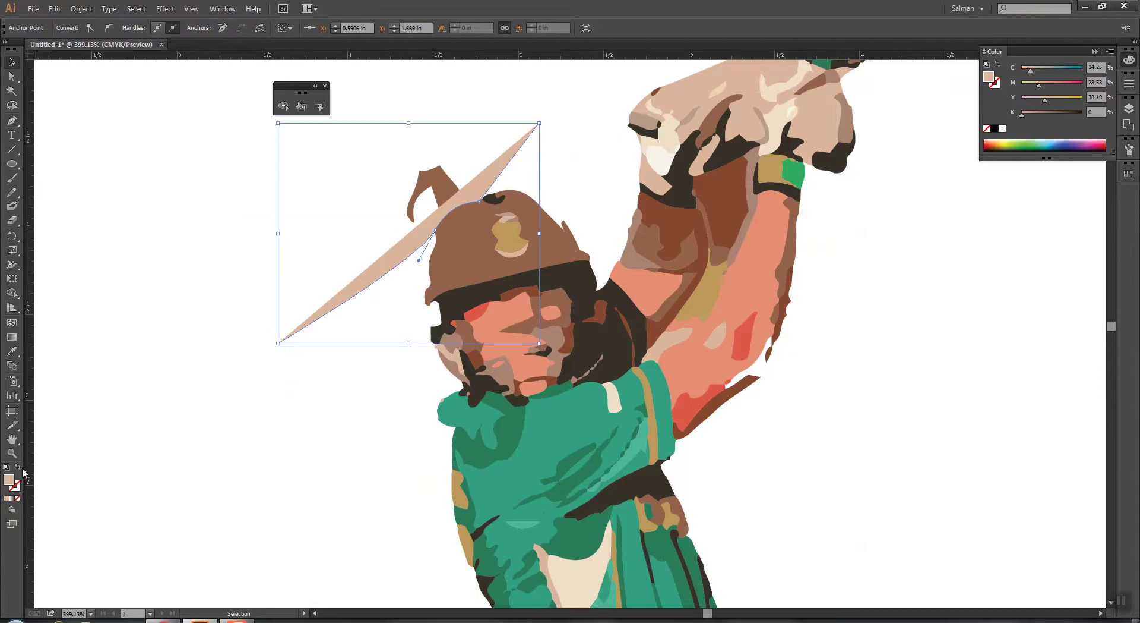
left_click(19, 498)
left_click(525, 220, "shift")
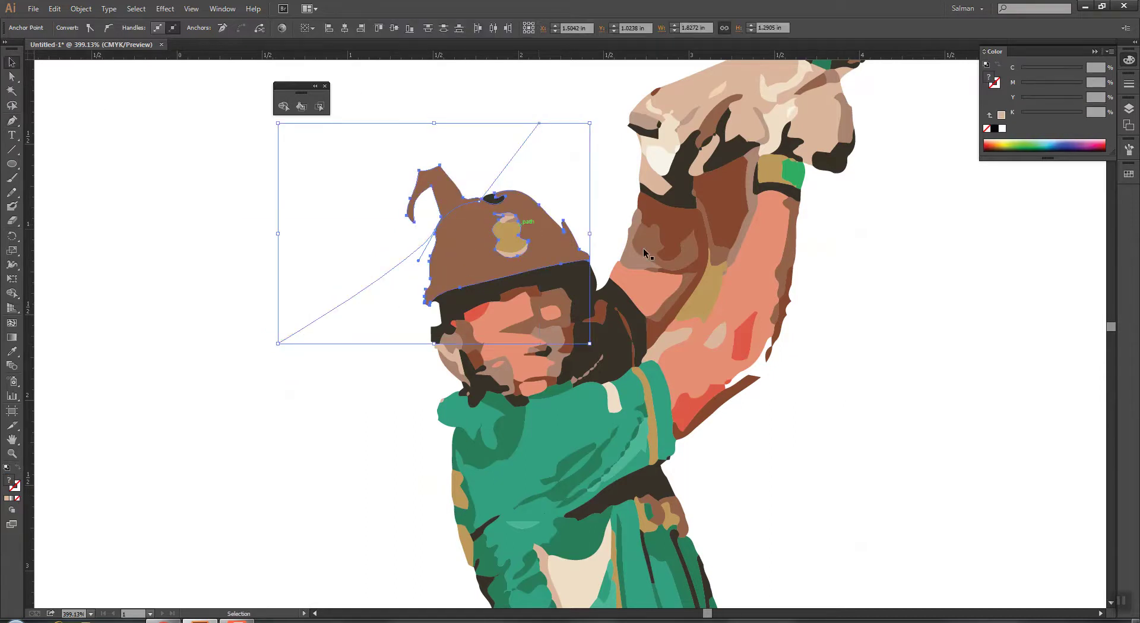
key("ctrl+shift+F9")
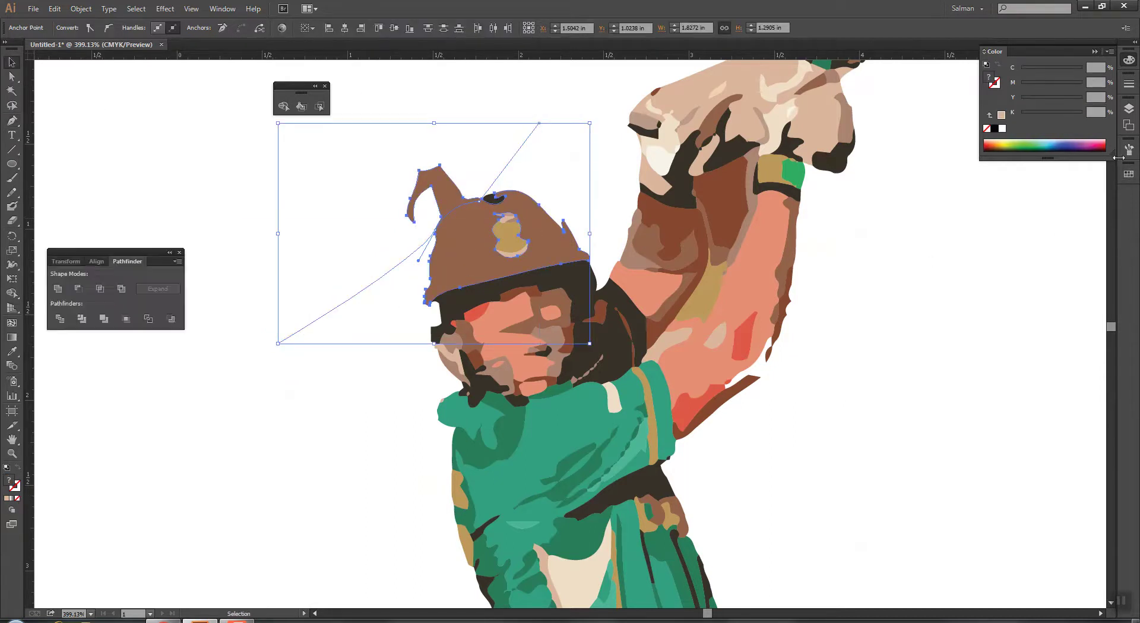
left_click(59, 319)
Step: Ungroup the divided helmet and delete the protruding horn-shaped piece
right_click(548, 222)
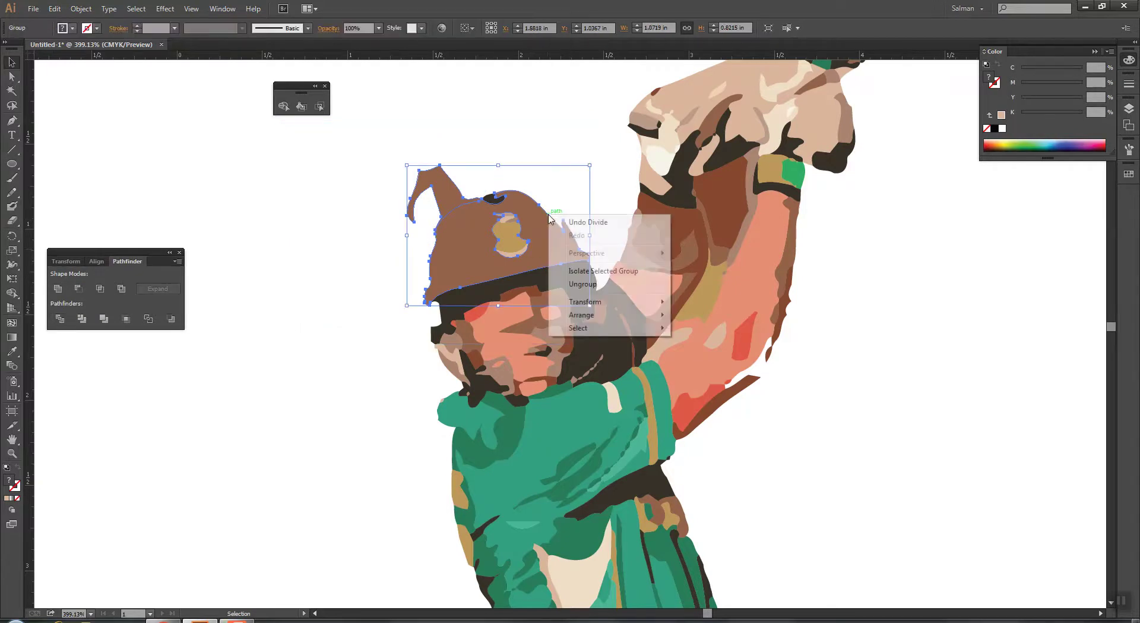
left_click(587, 283)
left_click(441, 183)
key("Delete")
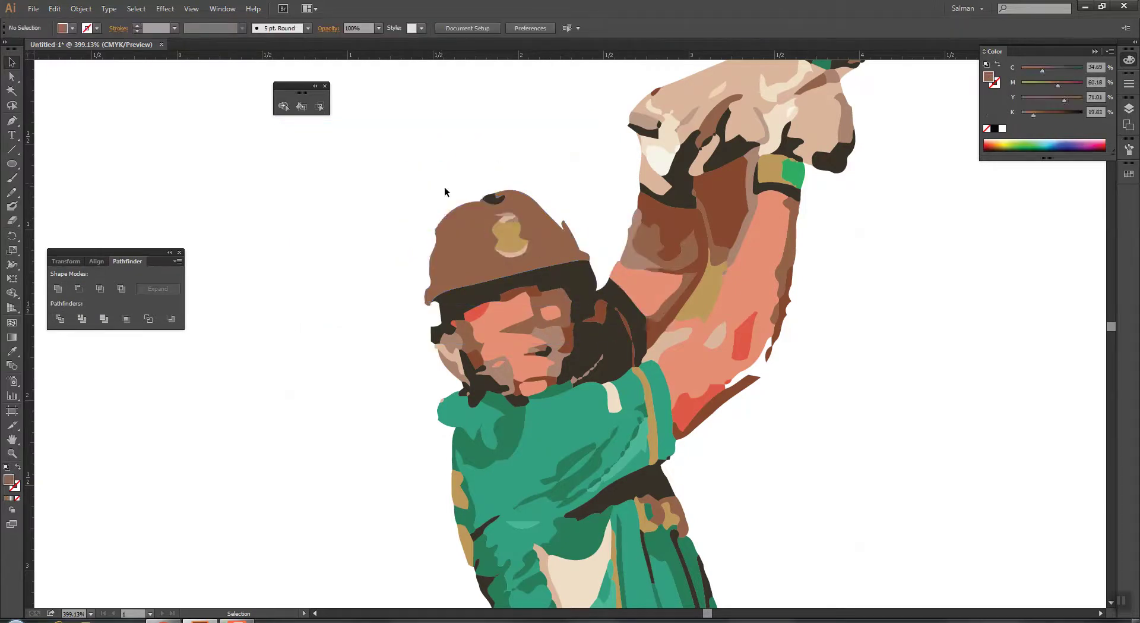
Step: Draw a closed Pen tool shape over the white gap between the helmet brim and the ear
key("z")
left_click_drag(411, 254, 506, 404)
left_click(11, 120)
left_click(590, 114)
left_click_drag(446, 236, 443, 250)
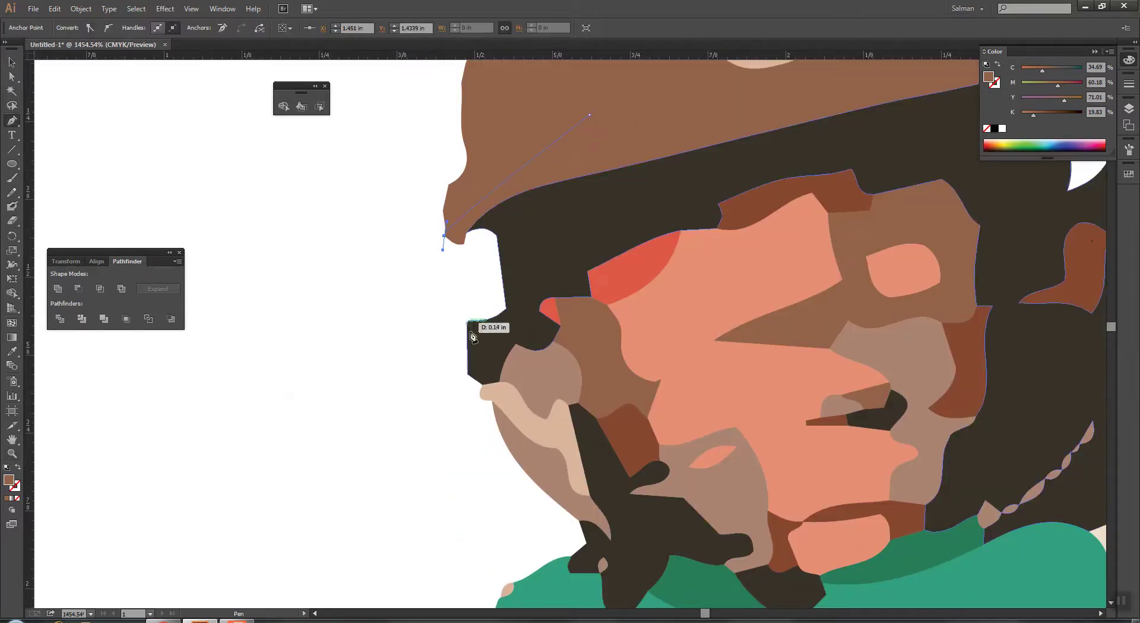
left_click_drag(471, 376, 480, 393)
left_click(582, 431)
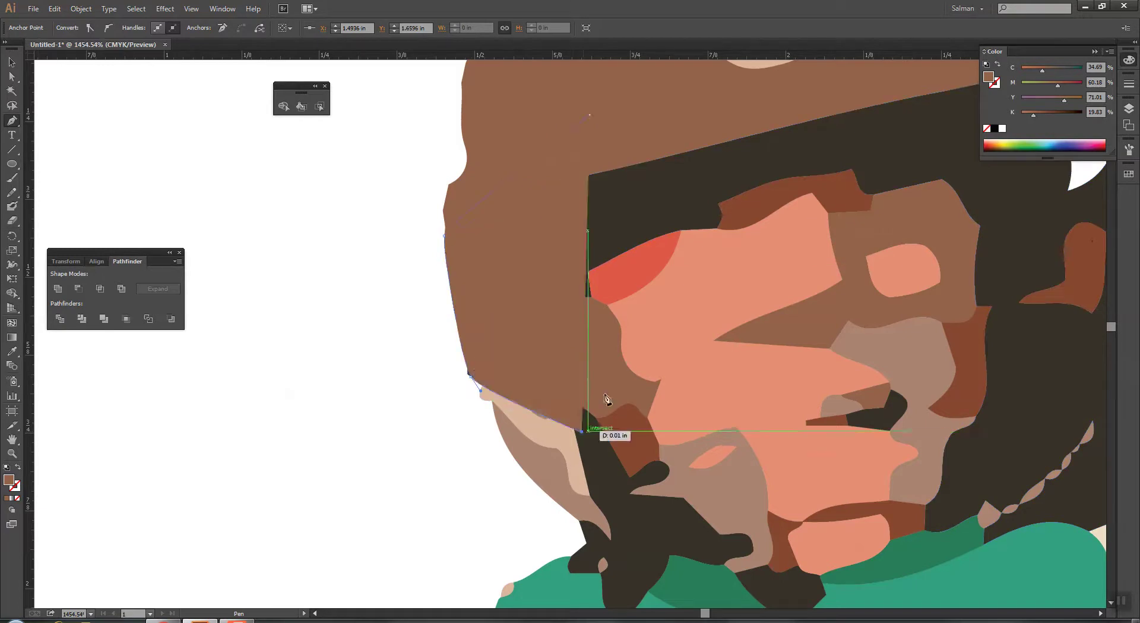
left_click(590, 115)
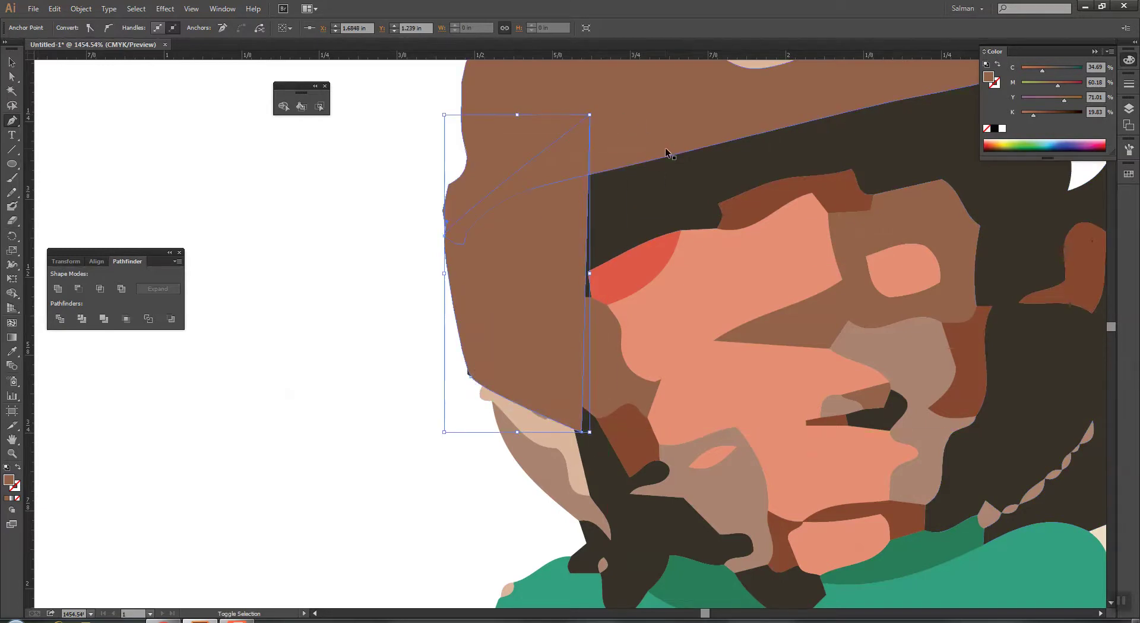
Step: Send the gap-filling shape to the back and give it the salmon skin colour sampled from the face
key("ctrl+shift+bracketleft")
key("i")
left_click(720, 325)
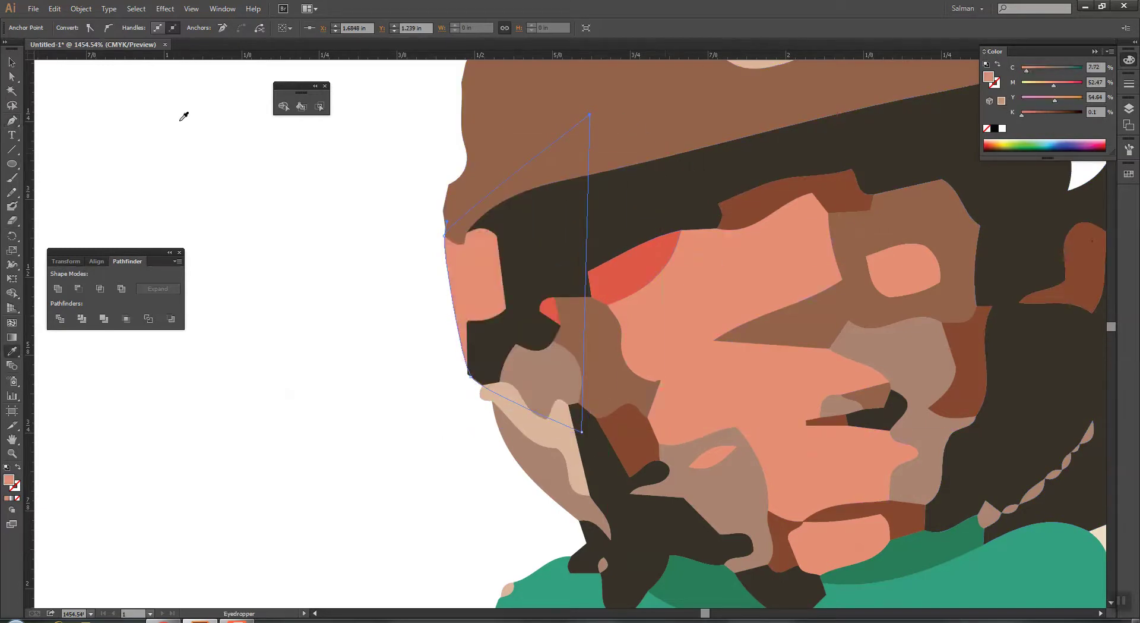
key("v")
left_click(159, 137)
key("ctrl+1")
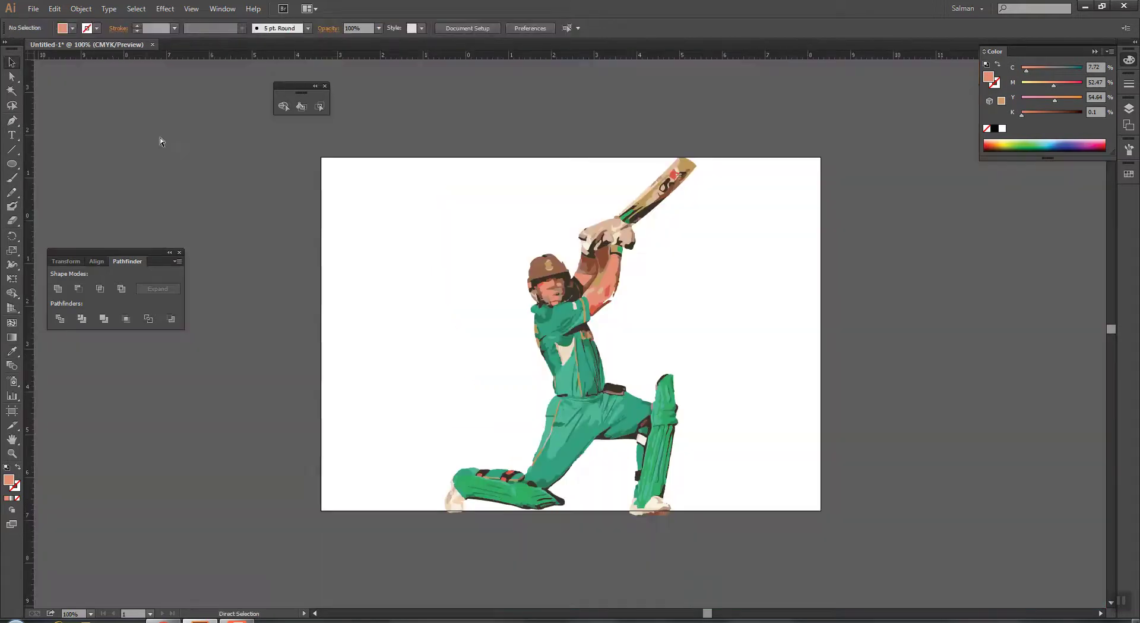
Step: Delete the beige patch above the sleeve and the ochre patch between the two forearms
key("z")
left_click_drag(590, 248, 638, 328)
key("a")
left_click(488, 373)
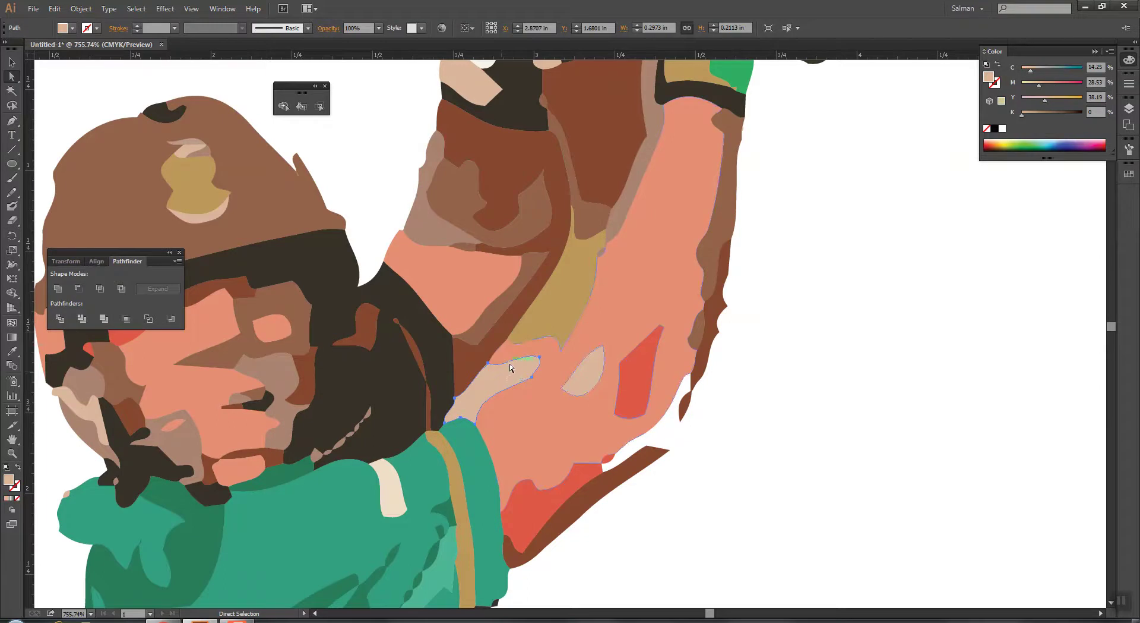
key("Delete")
left_click(585, 284)
key("Delete")
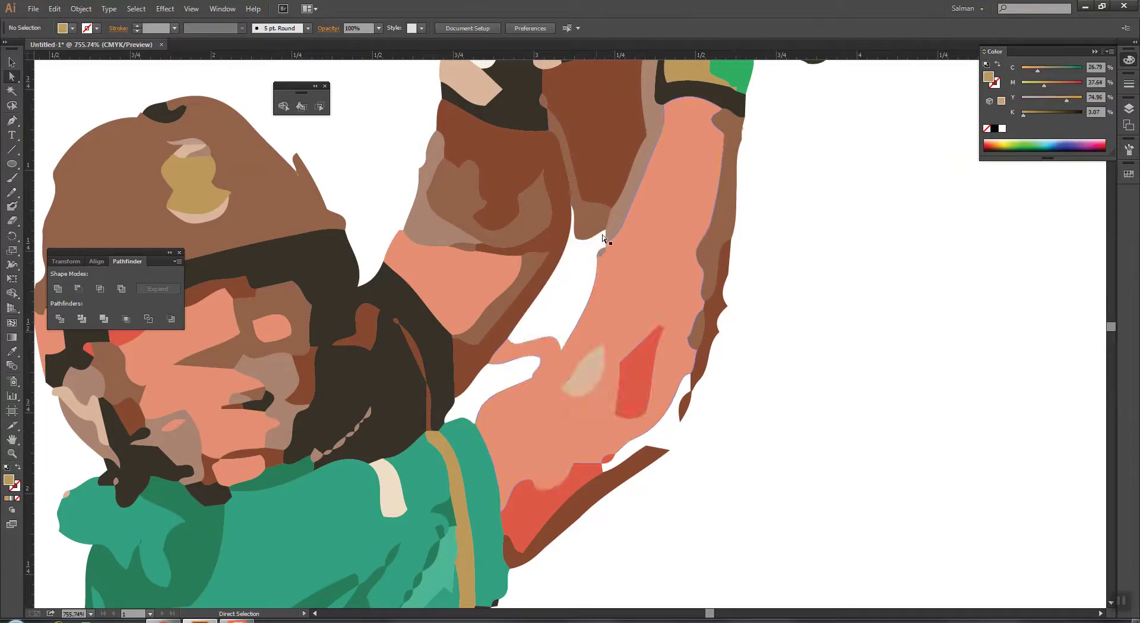
Step: Draw an open cutting path along the front arm's inner edge across the stray skin-coloured strip, and show it as a stroke only
left_click(11, 121)
left_click(573, 287)
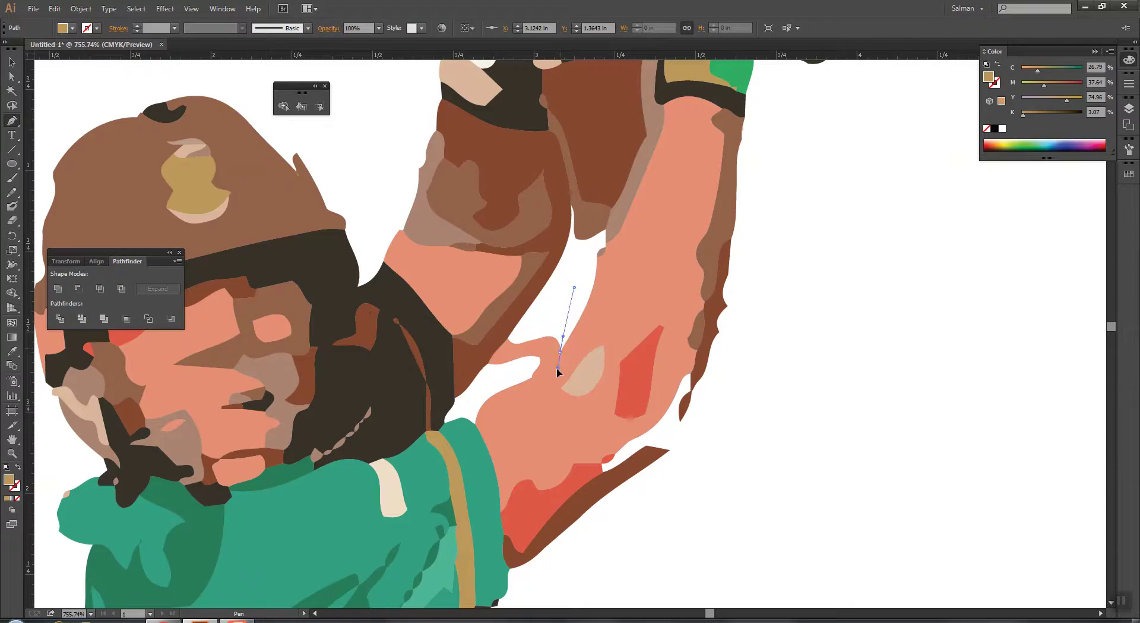
left_click_drag(552, 372, 552, 372)
left_click(520, 382)
left_click_drag(482, 391, 481, 398)
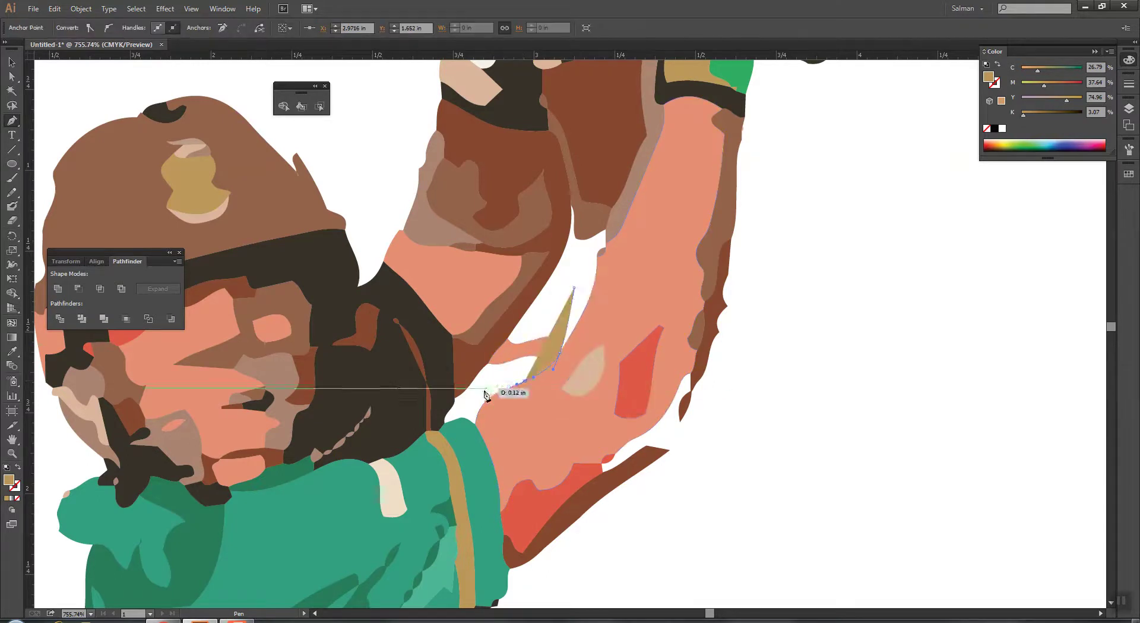
left_click(18, 467)
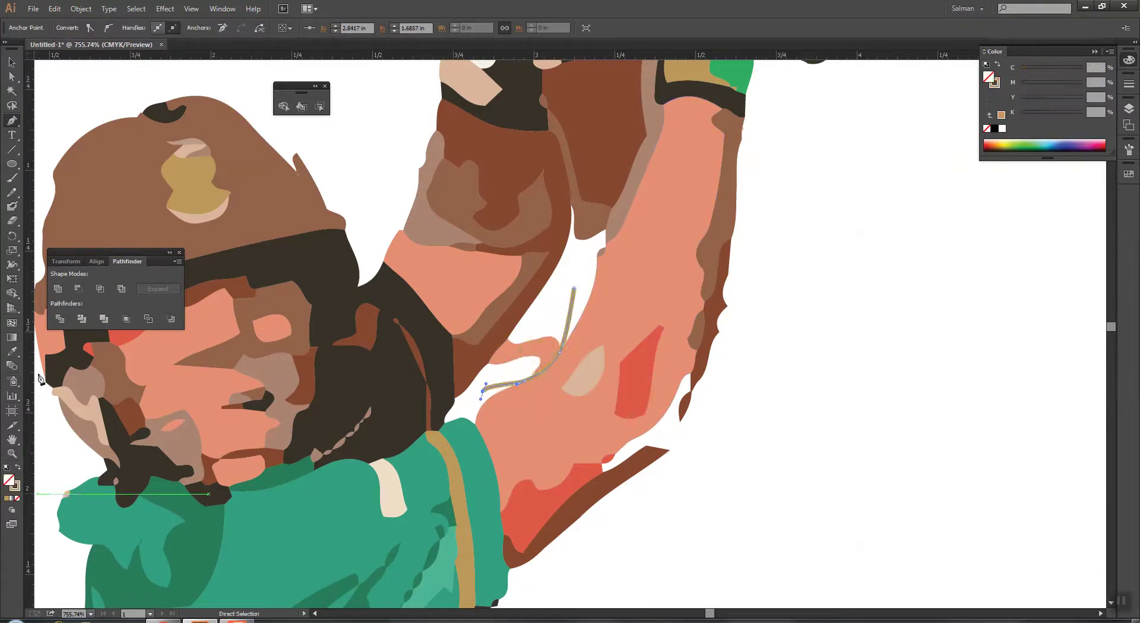
Step: Divide the front arm with the cutting path, ungroup the pieces and delete the stray strip between the arms
key("ctrl")
left_click(555, 377)
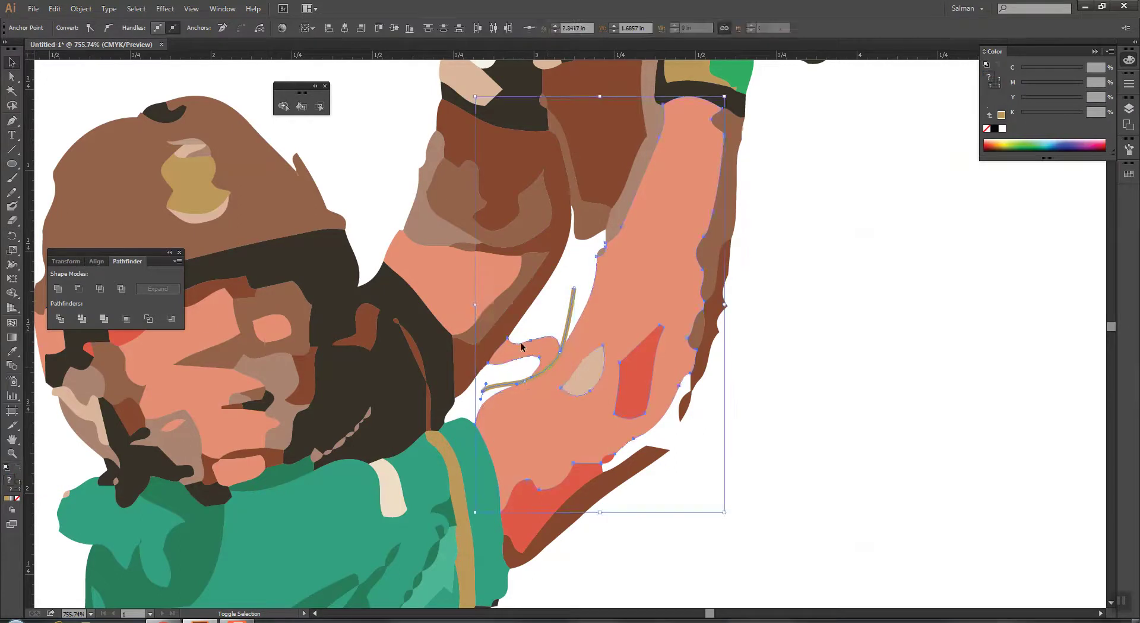
right_click(541, 355)
left_click(573, 420)
left_click(810, 425)
left_click(534, 350)
key("Delete")
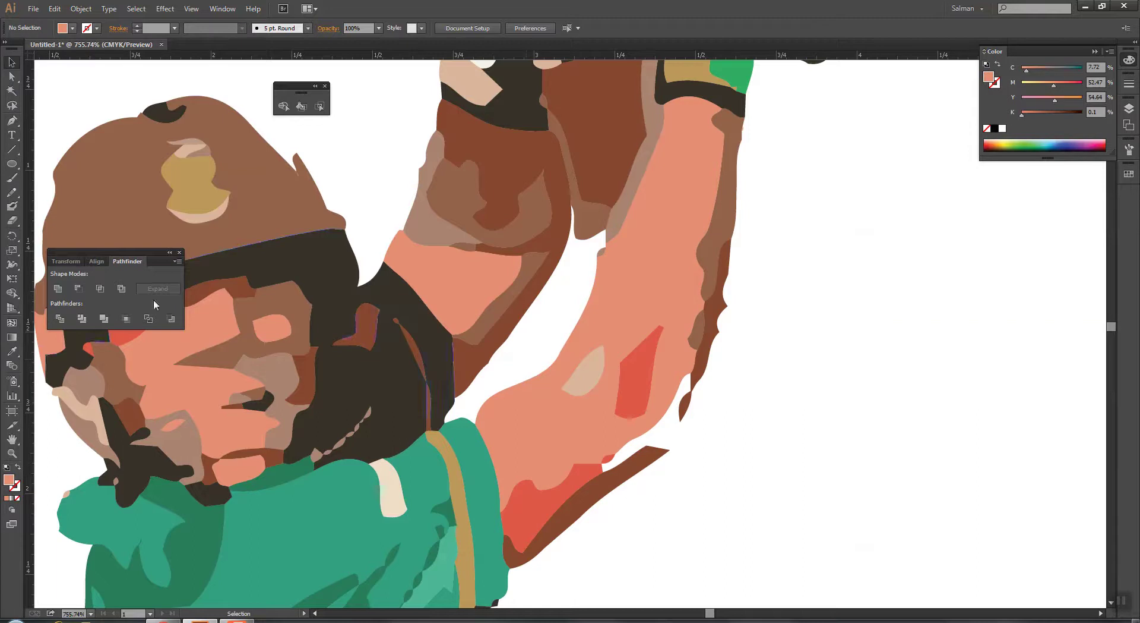
Step: Draw a closed salmon shape with the Pen tool along the outer forearm and around the elbow to cover the white gap
left_click(12, 120)
left_click(730, 179)
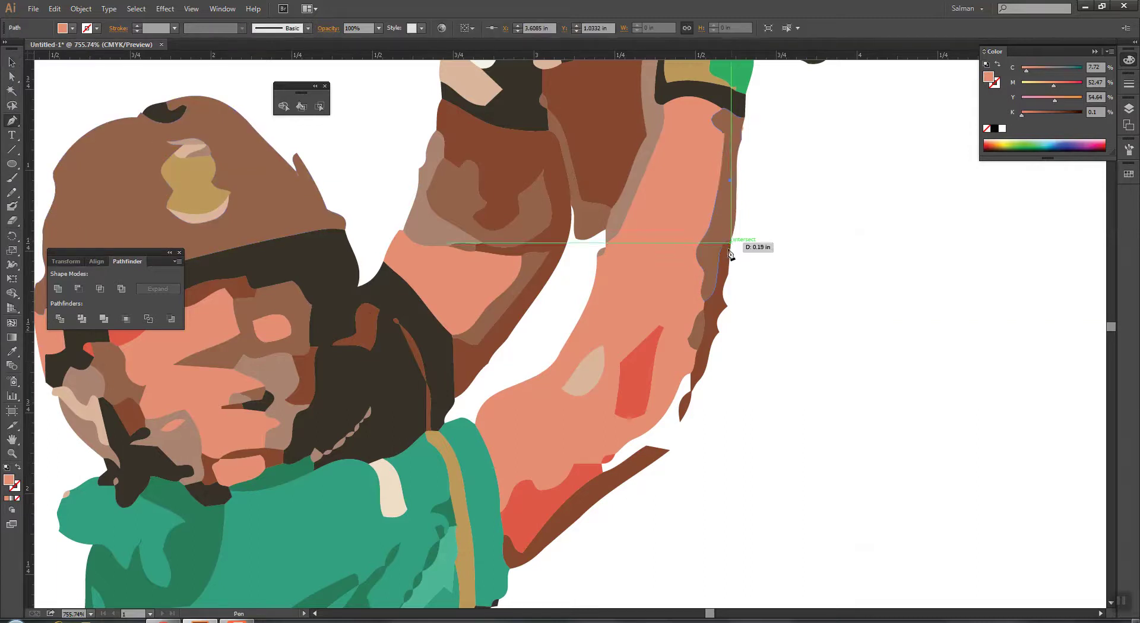
left_click(724, 260)
left_click(724, 284)
left_click(701, 359)
left_click(697, 375)
left_click(694, 392)
left_click(665, 452)
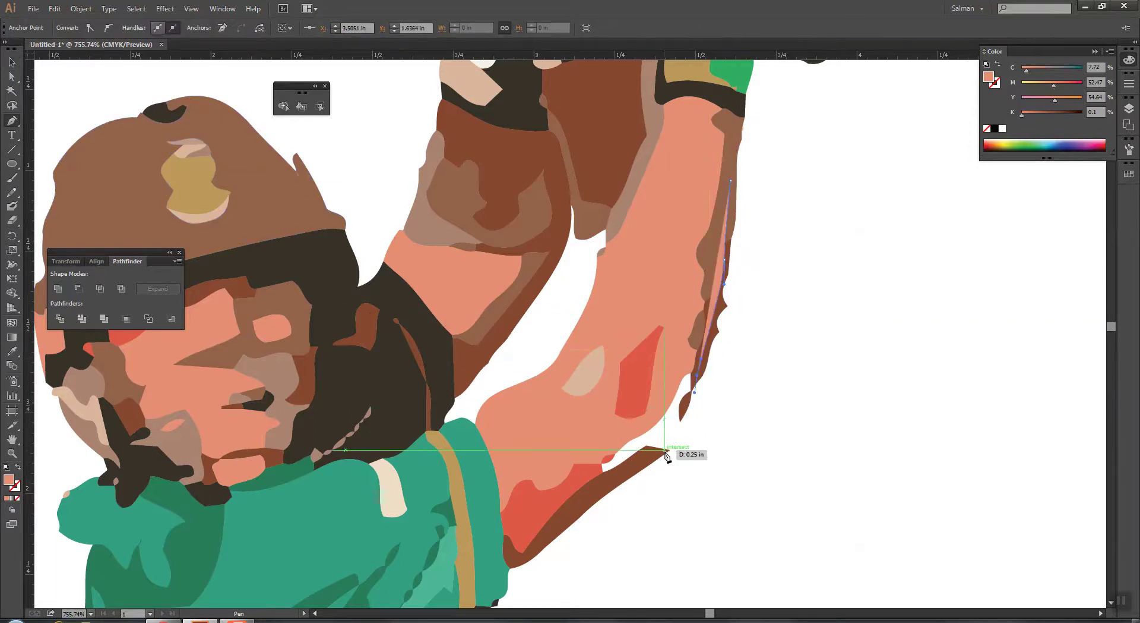
left_click(645, 468)
left_click(605, 486)
left_click(558, 487)
left_click(556, 424)
left_click(732, 181)
Step: Send the new elbow shape behind the arm's colour patches and fit the artboard in the window
key("ctrl")
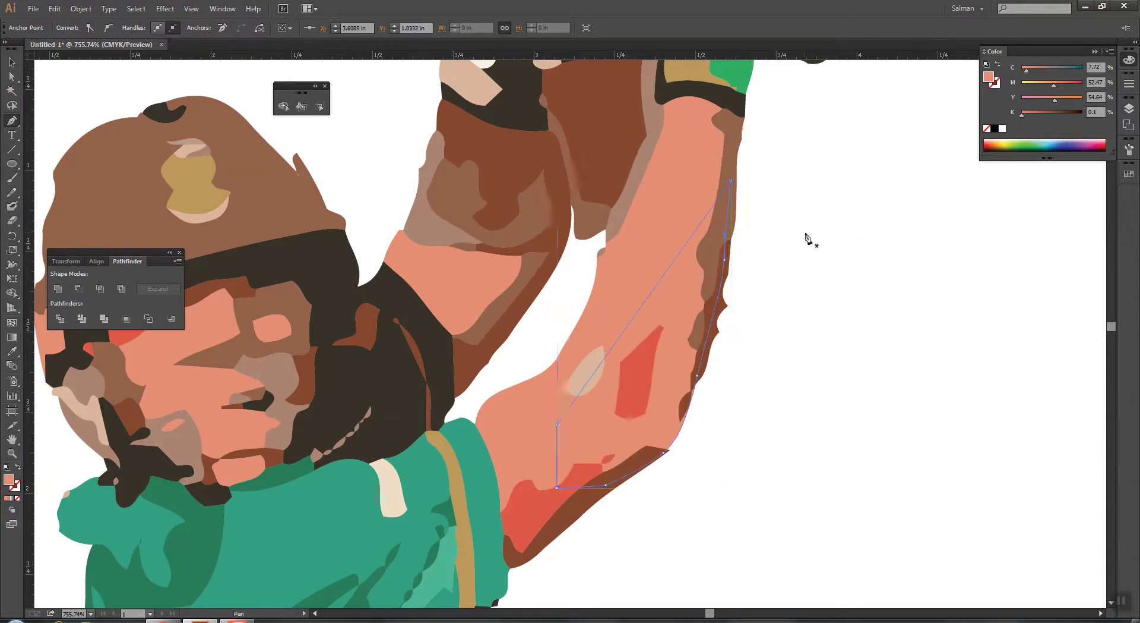
key("ctrl+0")
key("ctrl")
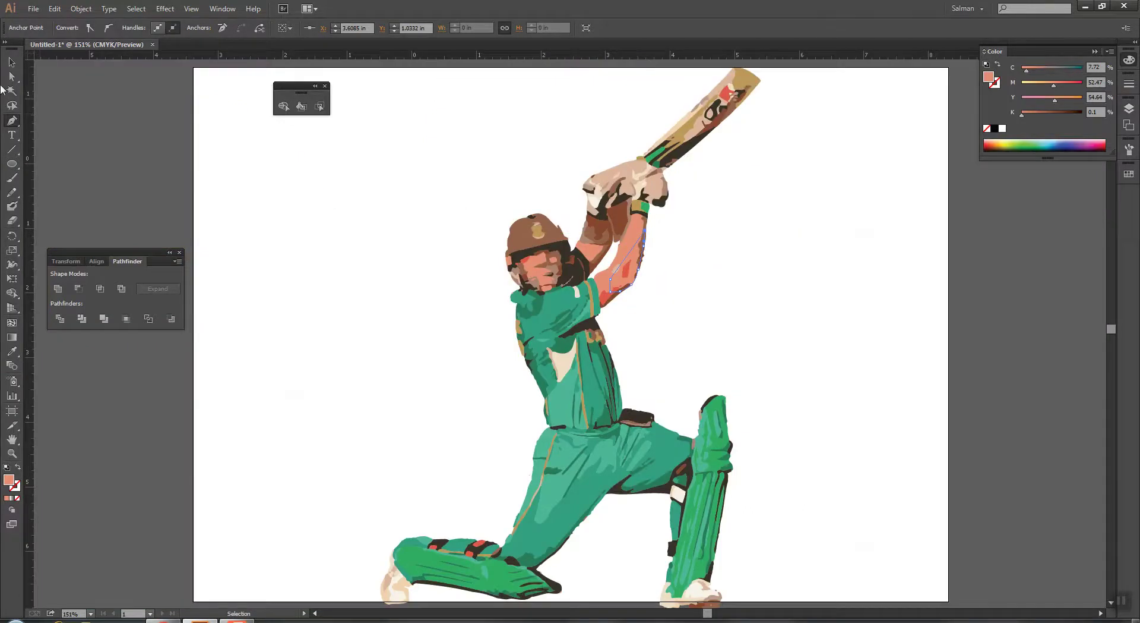
Step: Reshape the upper glove's outline at the knuckle bulge by adjusting its curve handles with the Convert Anchor Point tool
left_click(359, 211)
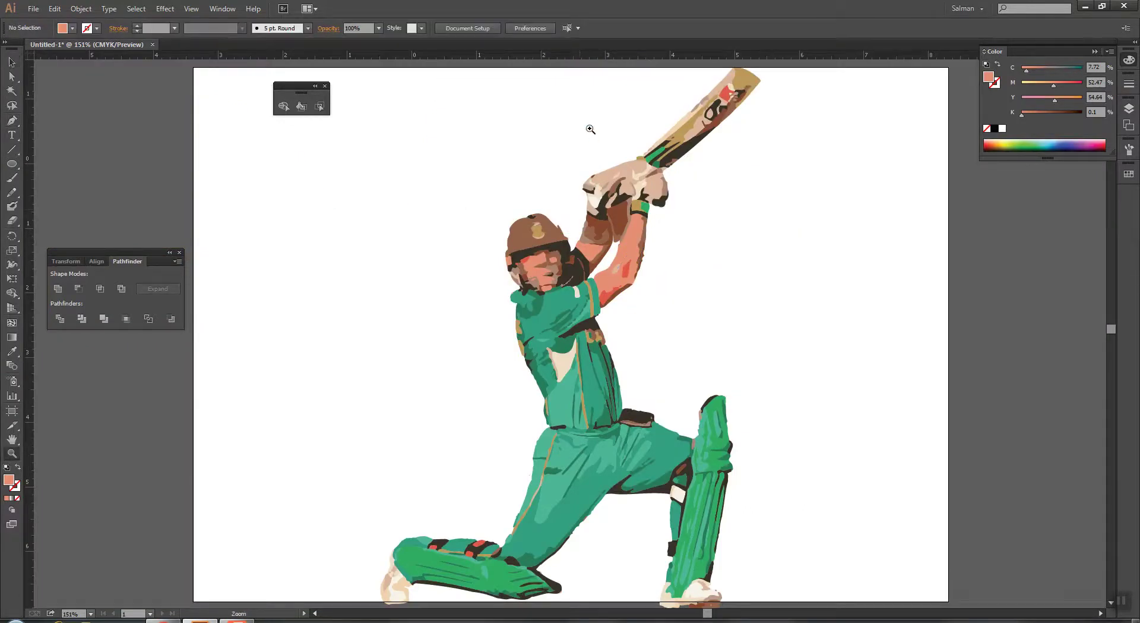
left_click_drag(590, 126, 659, 227)
left_click(514, 269)
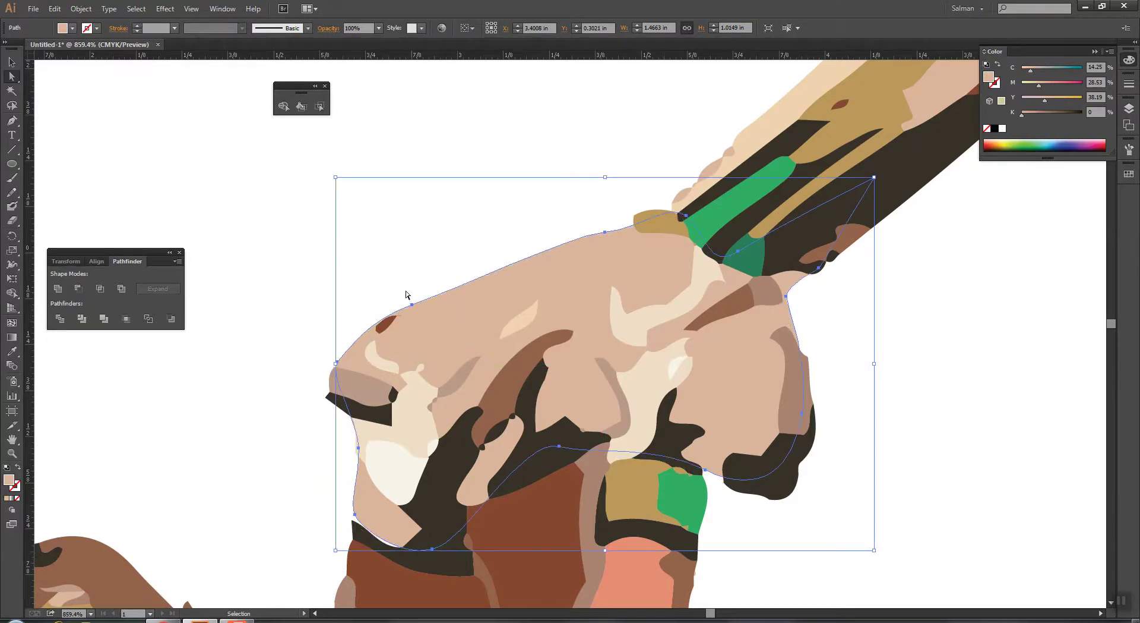
left_click(409, 310)
left_click_drag(409, 309, 453, 277)
left_click(10, 122)
left_click_drag(11, 124, 59, 166)
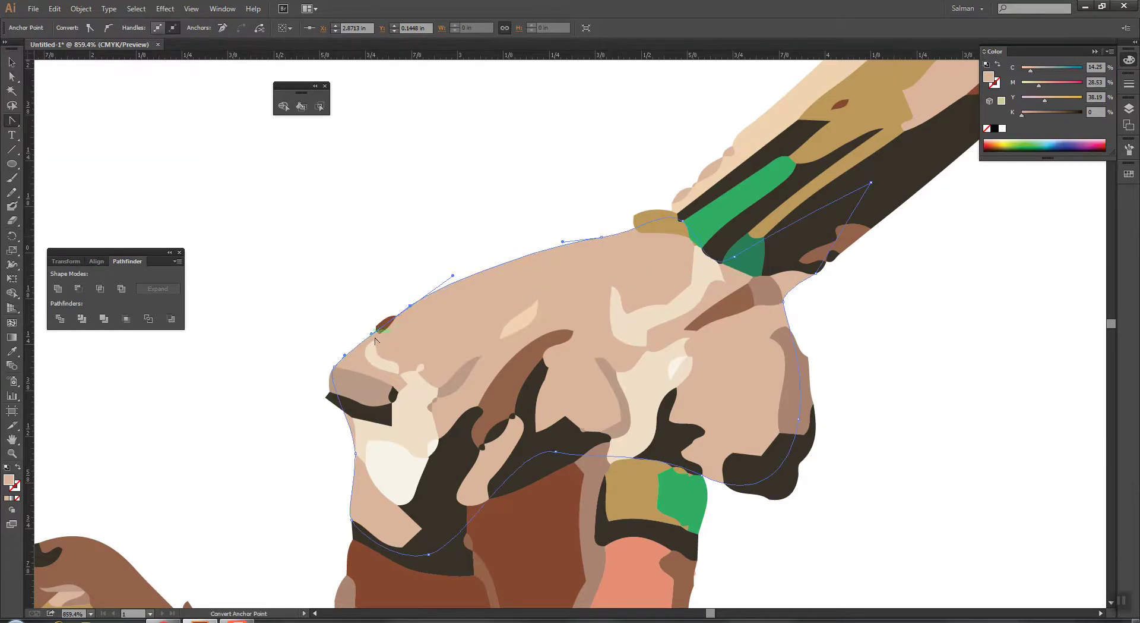
left_click_drag(373, 334, 370, 326)
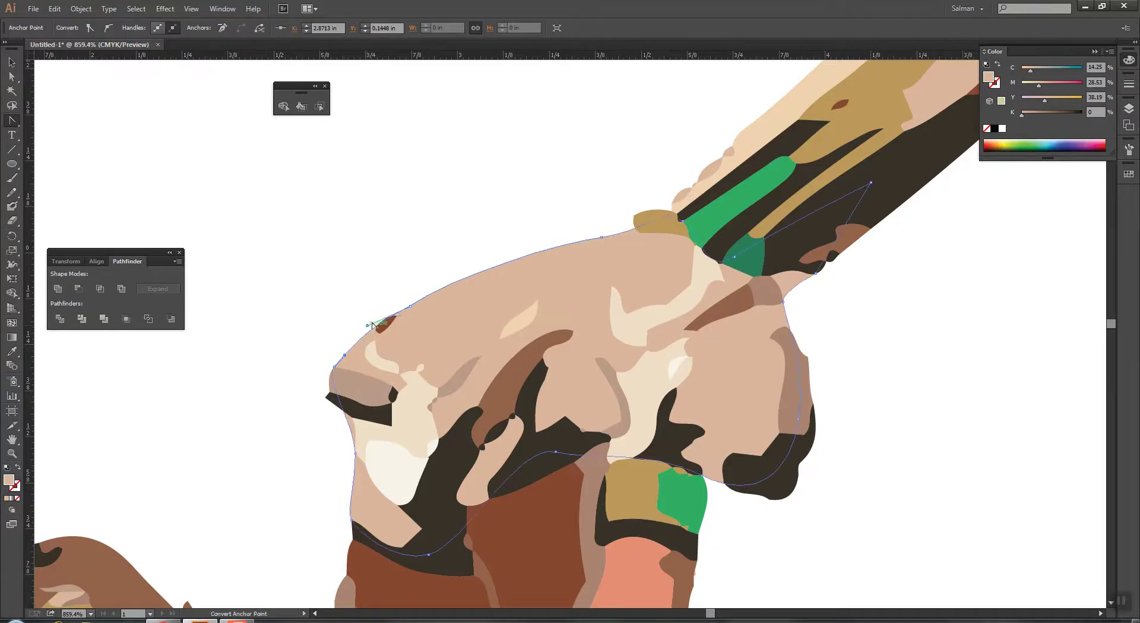
Step: Move the glove's upper anchor point outward to smooth the edge toward the bat handle, and deselect it
key("a")
left_click(606, 244)
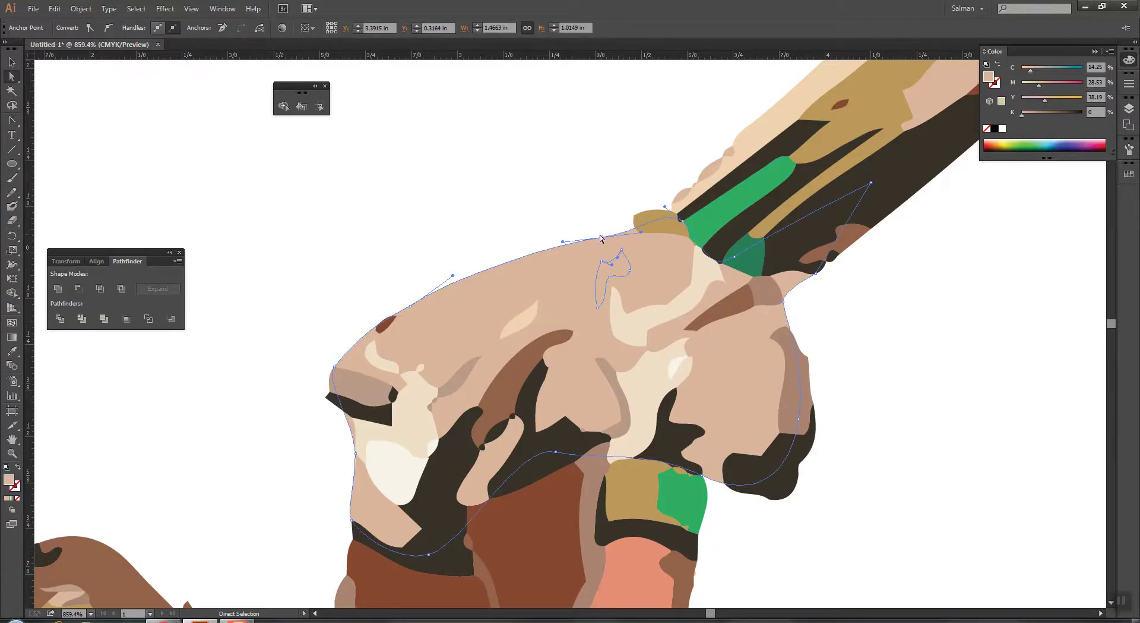
left_click(602, 236)
left_click_drag(601, 235, 604, 221)
left_click(593, 173)
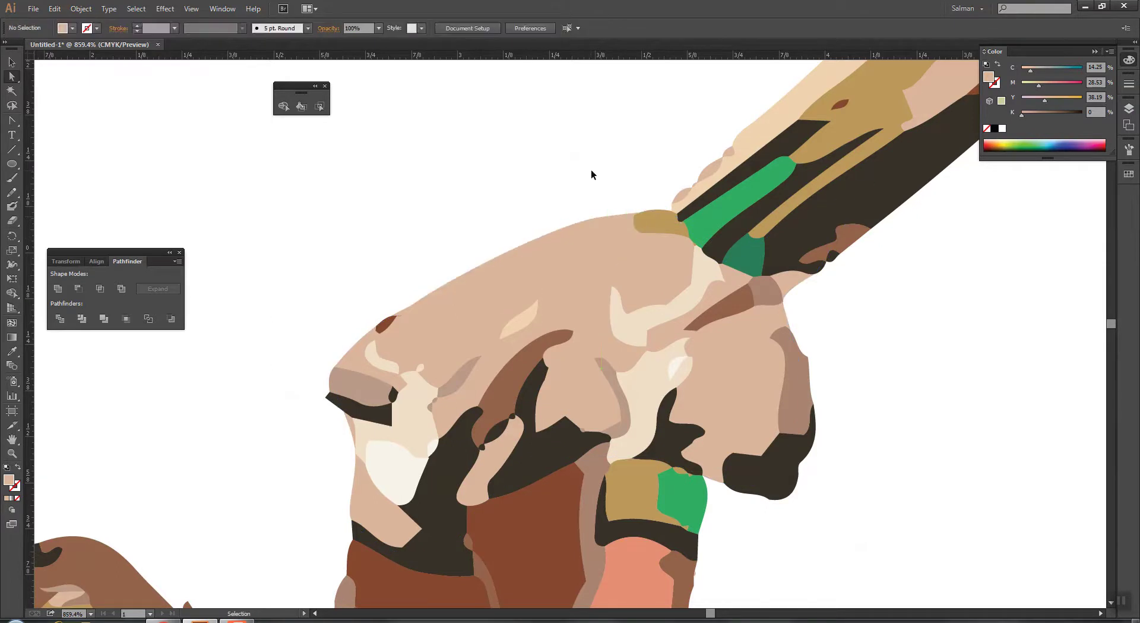
key("ctrl+1")
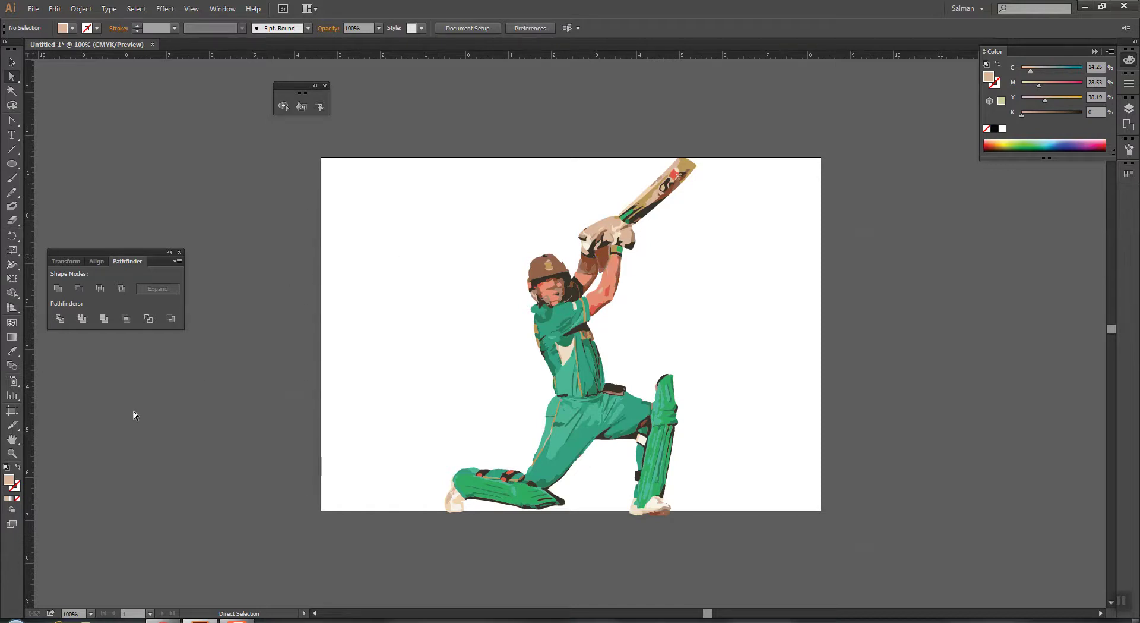
Step: Delete the dark brown fill, the brown sliver and the small leftover piece in the opening between the two arms
left_click(11, 453)
left_click_drag(557, 221, 642, 303)
key("v")
left_click(543, 275)
key("Delete")
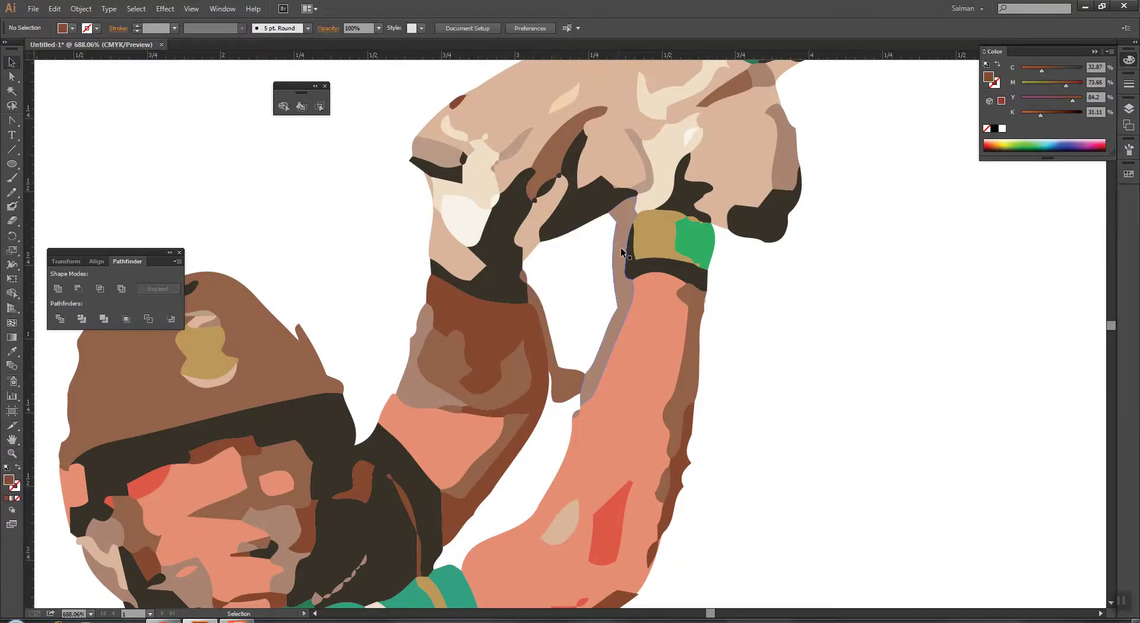
left_click(576, 395)
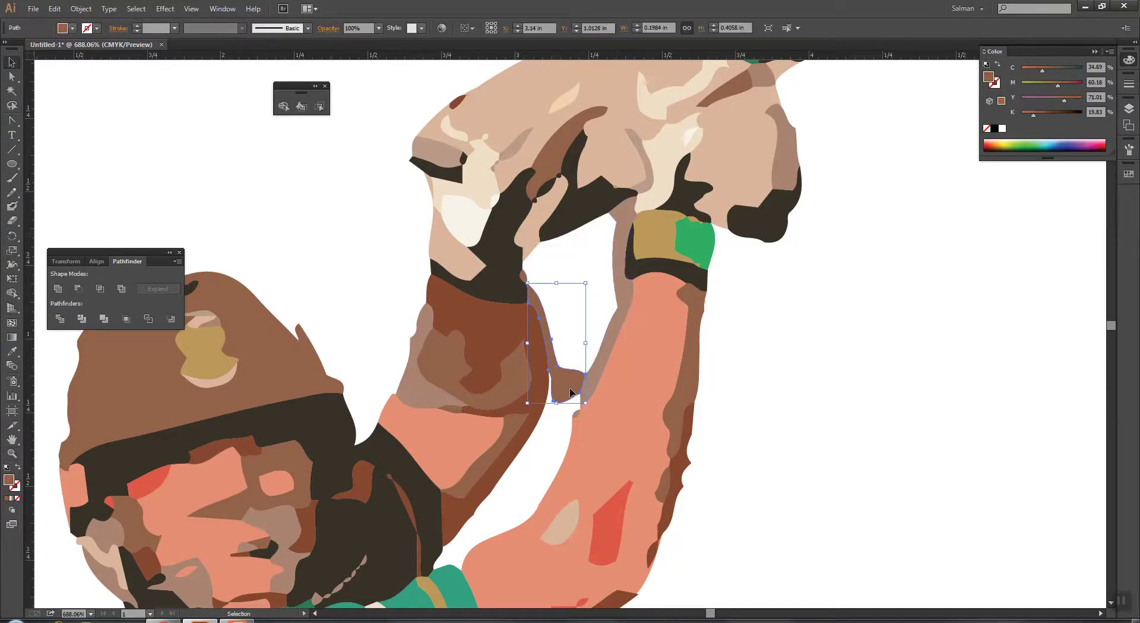
key("Delete")
left_click(528, 282)
key("Delete")
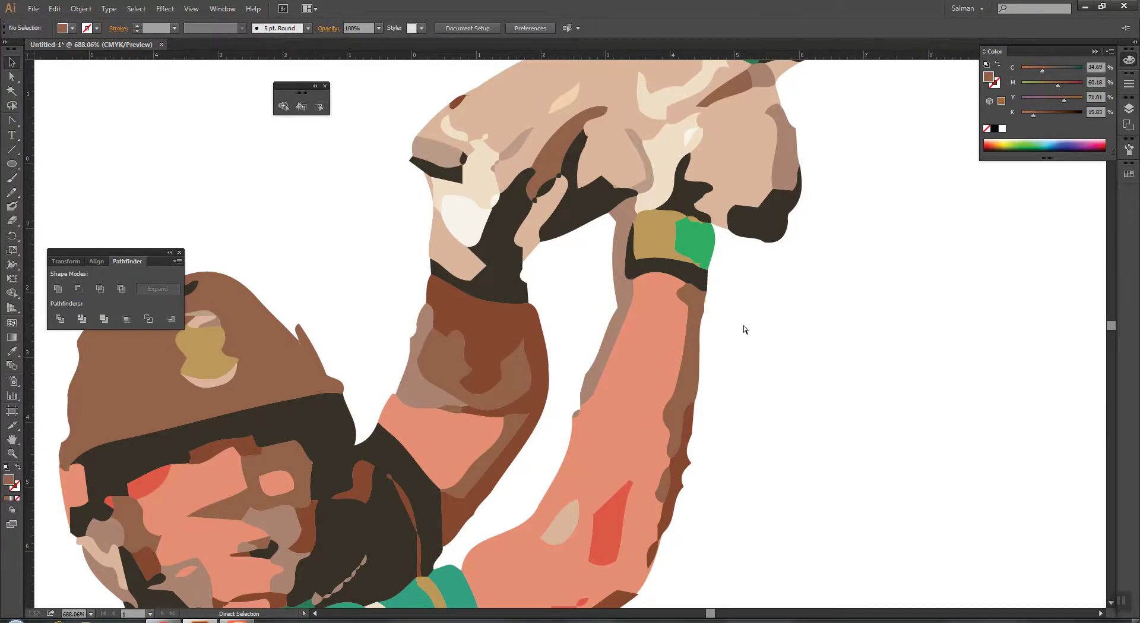
key("ctrl+0")
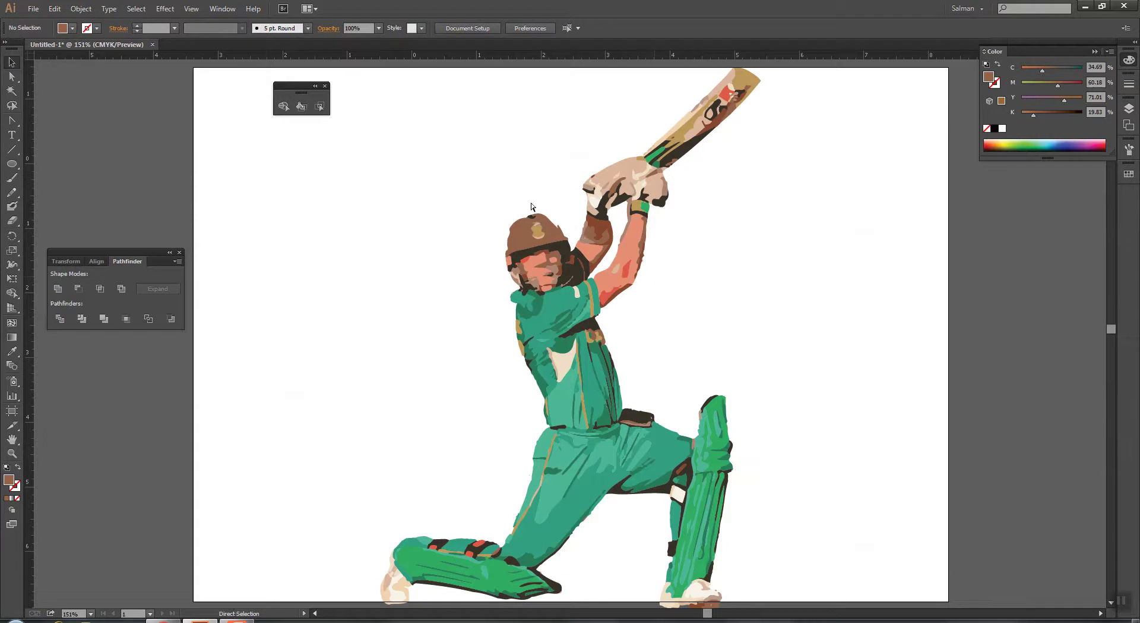
Step: Duplicate the complete batsman artwork onto the empty canvas beside the artboard
key("ctrl+minus")
key("ctrl+minus")
key("ctrl+minus")
key("ctrl+minus")
key("ctrl+a")
left_click_drag(612, 388, 304, 350)
Step: Unite all shapes of the batsman copy into a single silhouette with Pathfinder
key("z")
left_click_drag(115, 191, 517, 516)
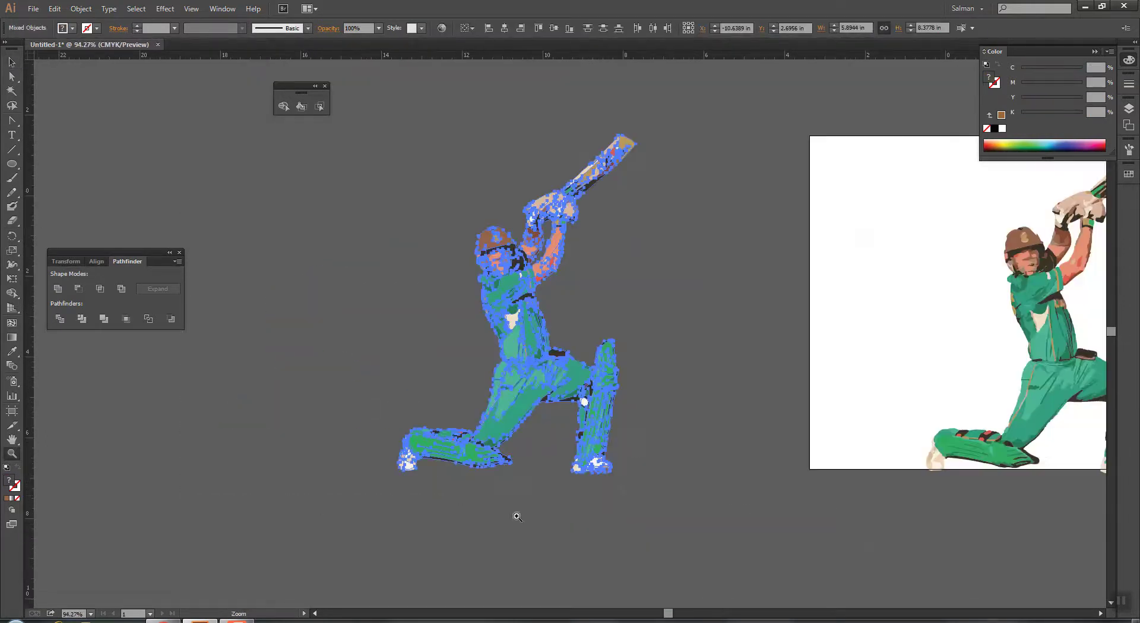
key("v")
left_click(58, 289)
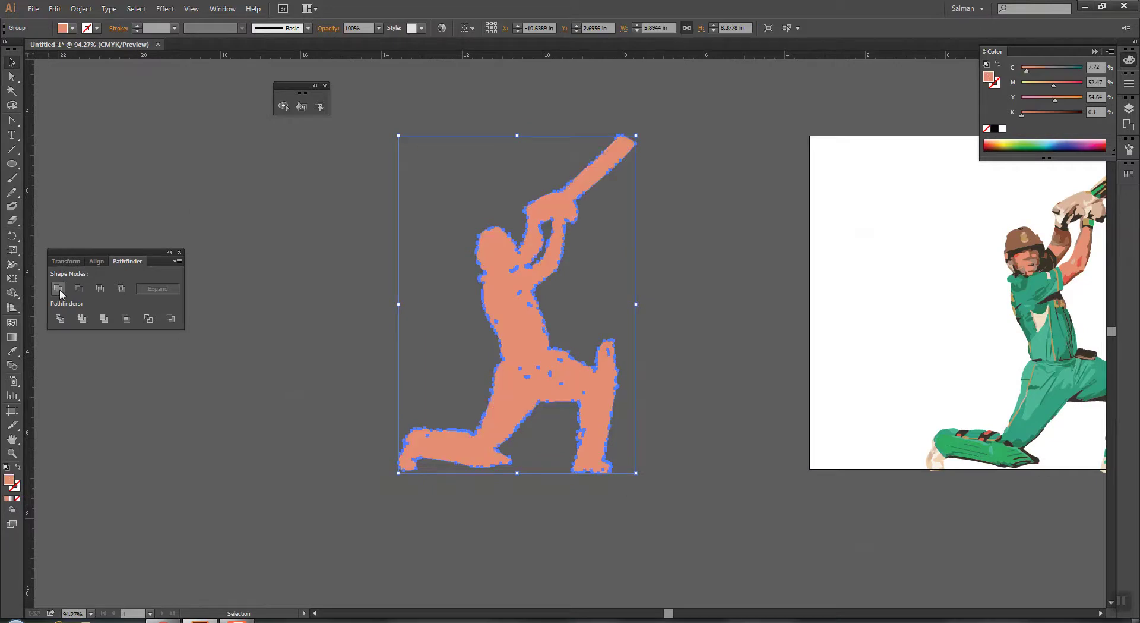
Step: Lasso the stray interior points near the silhouette's neck and shoulder and delete them
key("z")
left_click_drag(485, 192, 613, 392)
key("q")
mouse_move(447, 257)
left_mouse_down()
mouse_move(505, 250)
mouse_move(511, 258)
mouse_move(492, 290)
mouse_move(446, 289)
left_mouse_up()
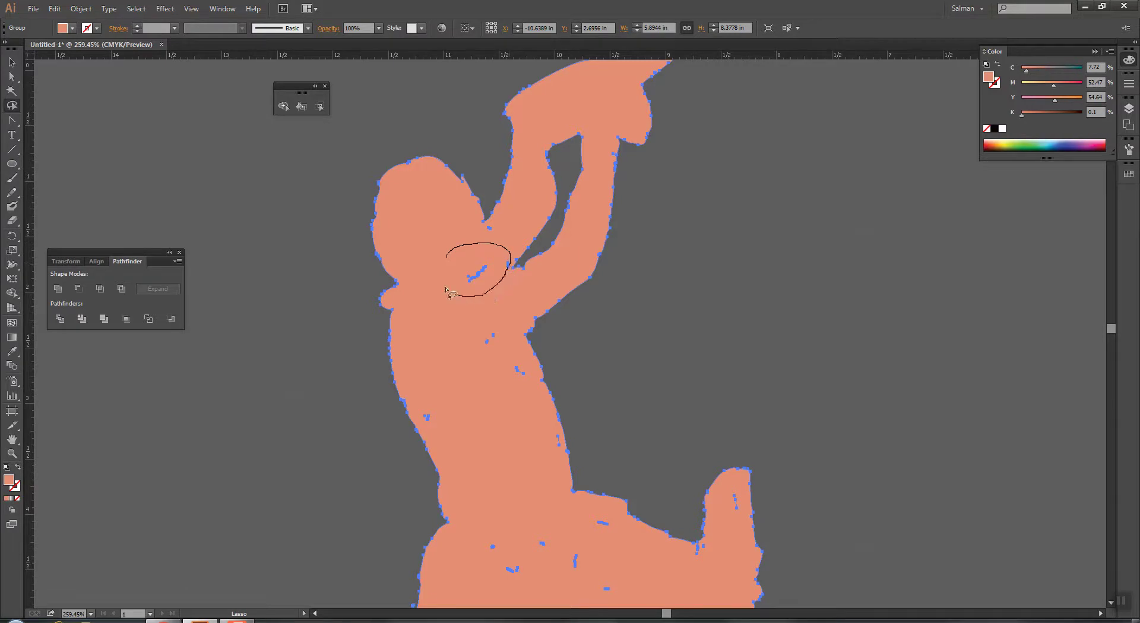
left_click_drag(452, 240, 452, 241)
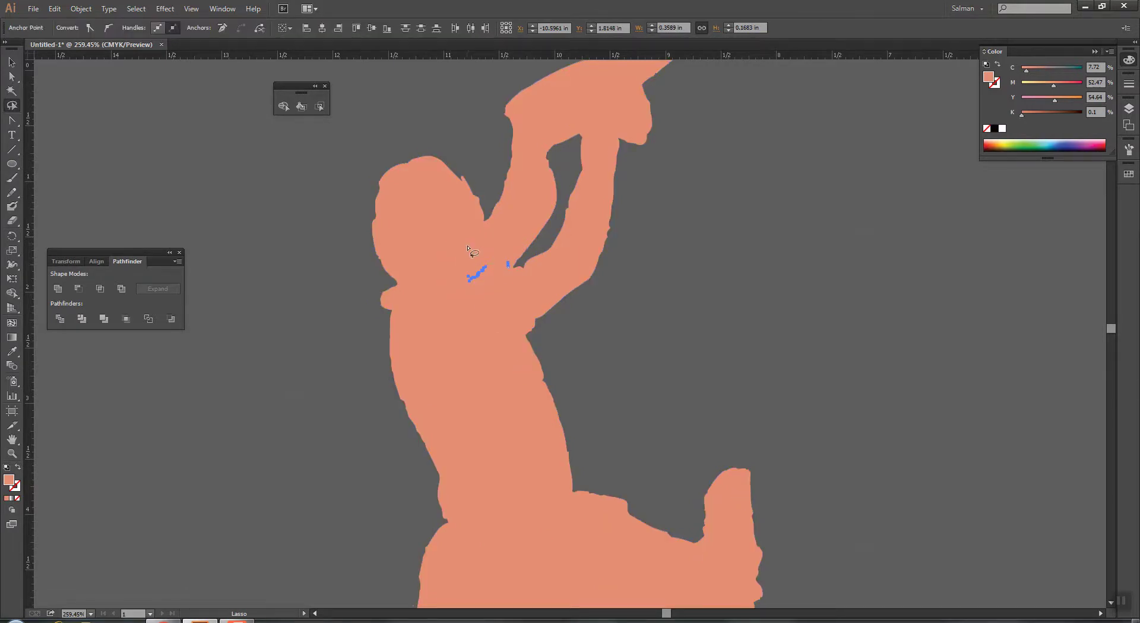
key("Delete")
Step: Lasso the stray interior points across the silhouette's chest, torso and hips and delete them
key("ctrl+a")
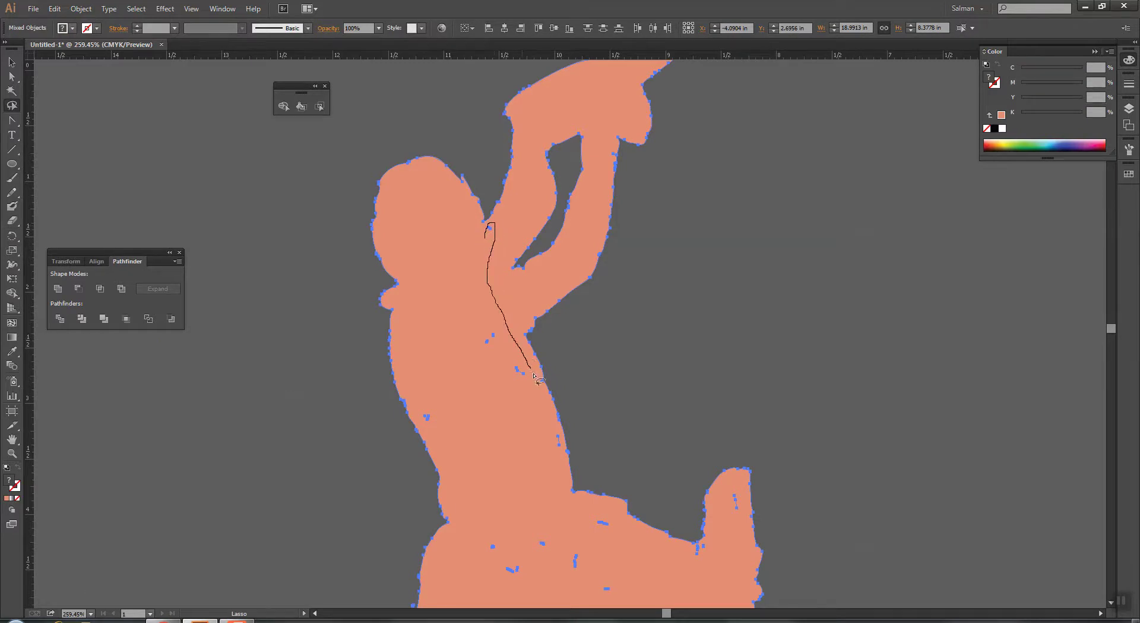
left_click_drag(553, 418, 561, 460)
mouse_move(581, 513)
left_mouse_down()
mouse_move(611, 523)
mouse_move(609, 596)
mouse_move(489, 585)
mouse_move(451, 451)
mouse_move(415, 386)
mouse_move(457, 243)
left_mouse_up()
key("Delete")
Step: Remove the stray interior paths inside the silhouette's front leg and upper knee pad
left_click_drag(535, 441, 432, 164)
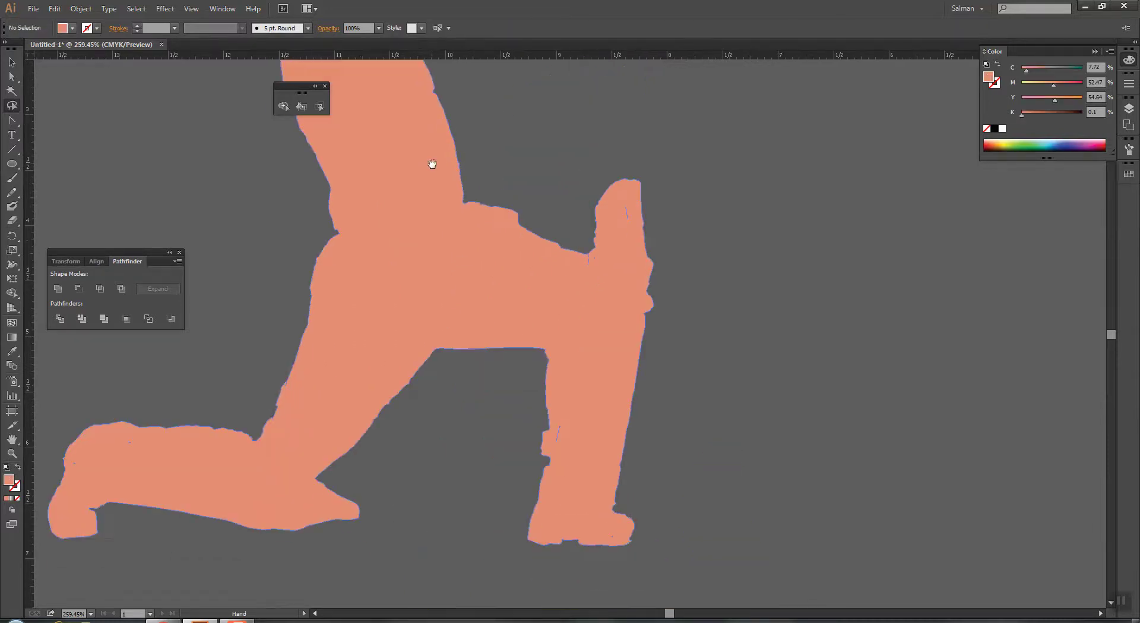
key("ctrl+a")
mouse_move(569, 294)
left_mouse_down()
mouse_move(547, 321)
mouse_move(558, 403)
left_mouse_up()
left_click_drag(555, 457, 585, 364)
left_click_drag(634, 206, 613, 232)
Step: Lasso and delete the stray interior points in the silhouette's back leg pad and front shoe
key("ctrl+a")
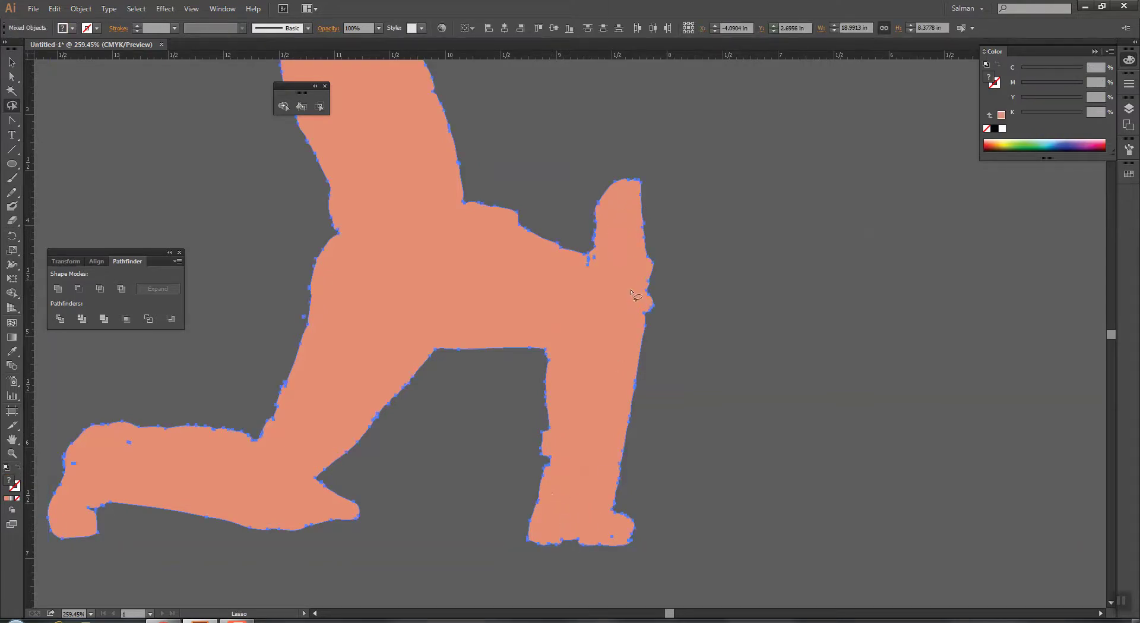
mouse_move(139, 442)
left_mouse_down()
mouse_move(90, 444)
mouse_move(71, 463)
mouse_move(81, 474)
mouse_move(143, 461)
left_mouse_up()
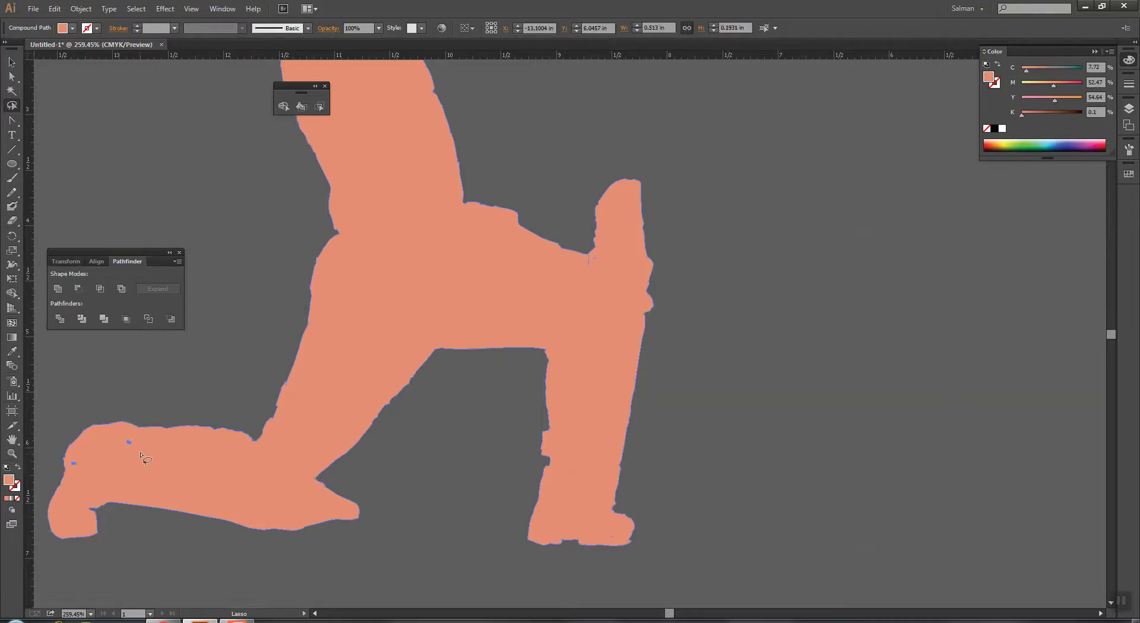
key("Delete")
key("ctrl+a")
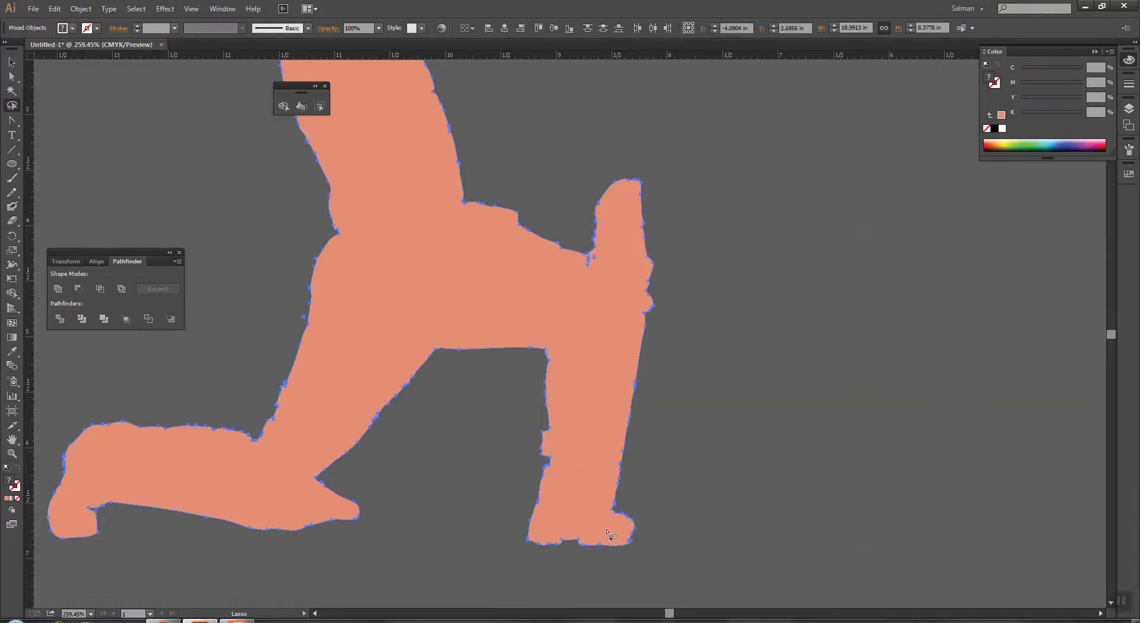
mouse_move(618, 529)
left_mouse_down()
mouse_move(627, 550)
mouse_move(594, 523)
mouse_move(616, 515)
left_mouse_up()
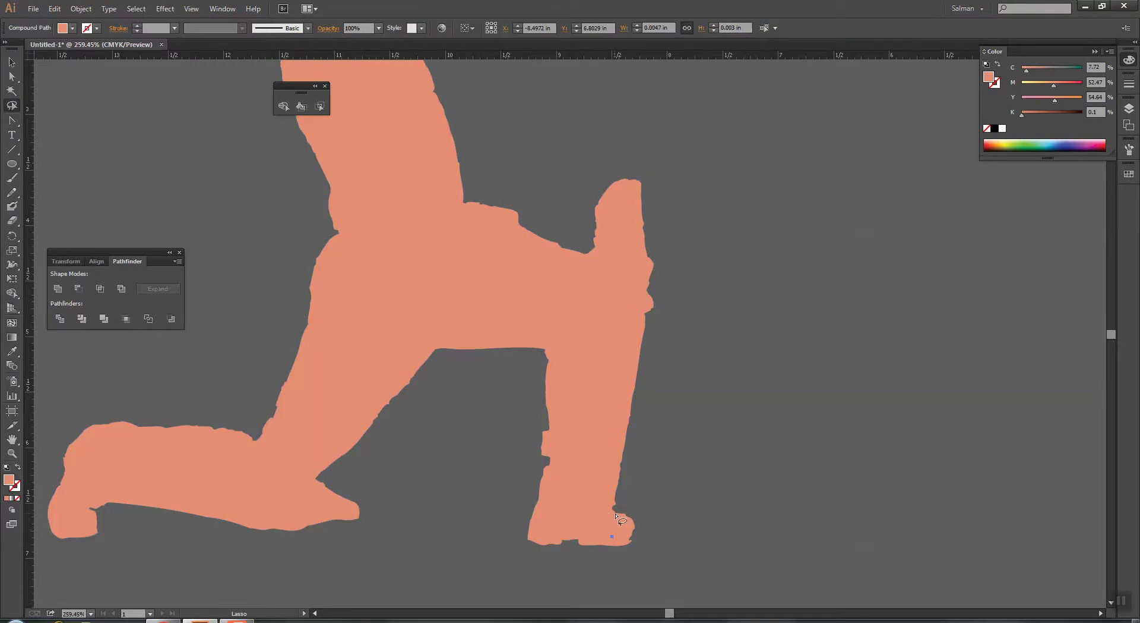
key("v")
Step: Lasso and delete the stray path pieces where the front thigh meets the top of the knee pad
left_click(435, 315)
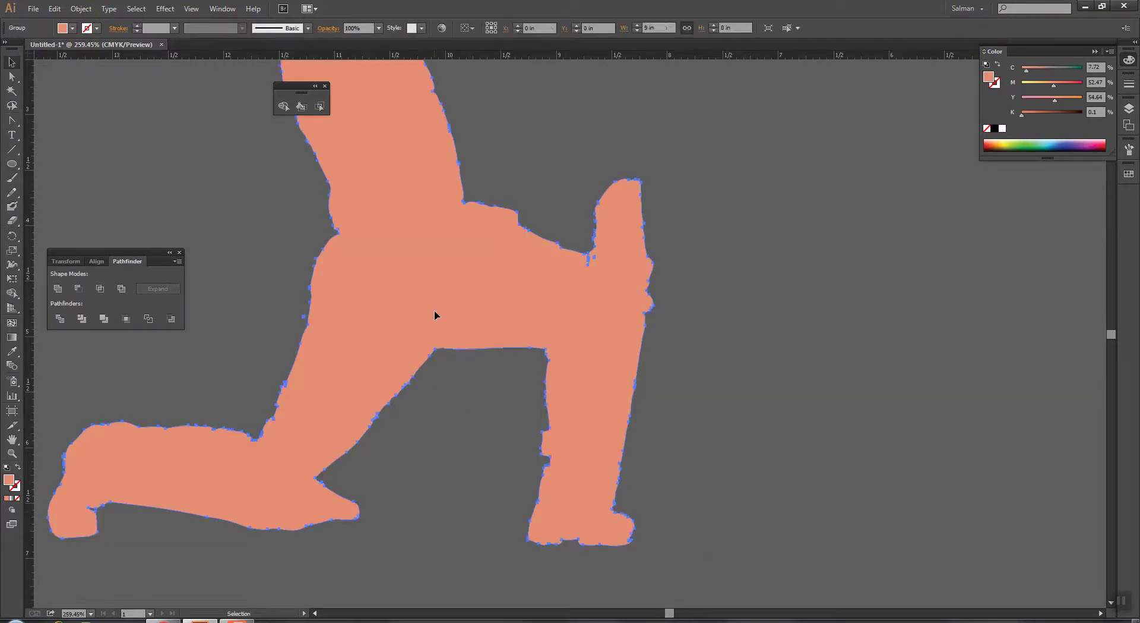
left_click_drag(442, 278, 504, 455)
key("ctrl+space")
left_click_drag(625, 385, 688, 479)
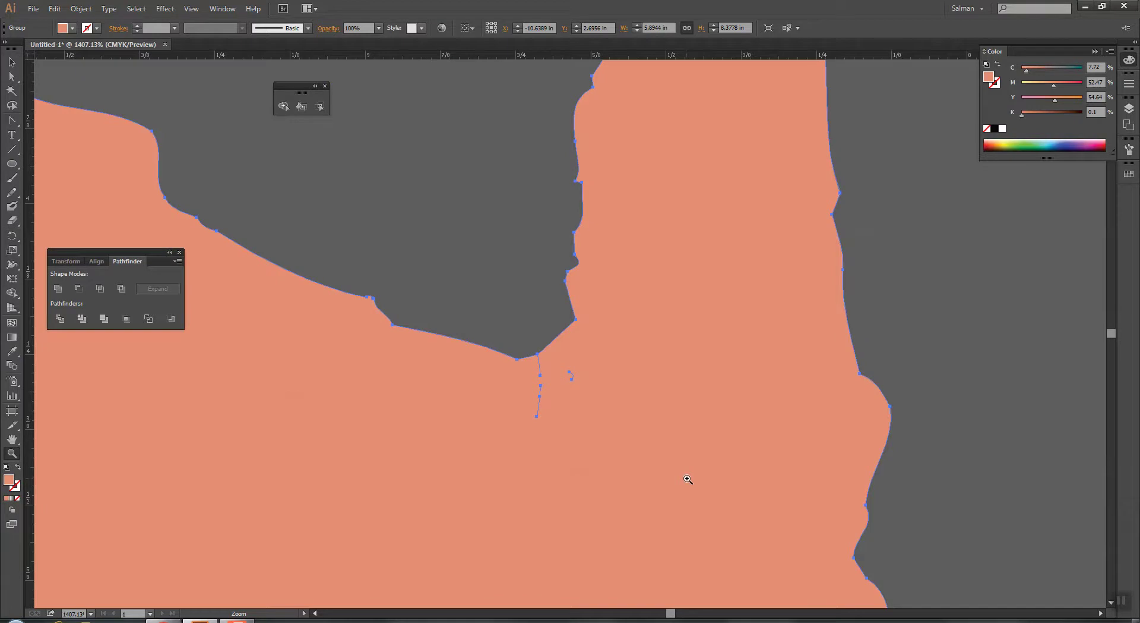
key("q")
mouse_move(642, 425)
left_mouse_down()
mouse_move(579, 354)
mouse_move(599, 502)
mouse_move(597, 397)
left_mouse_up()
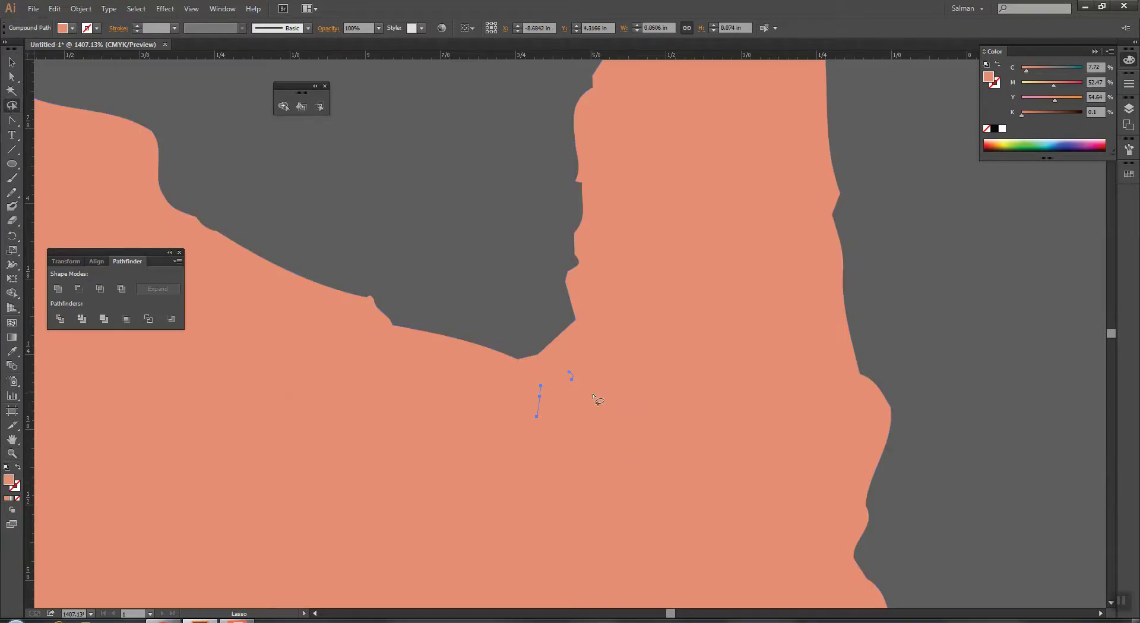
key("Delete")
Step: Clean up the leftover short segment below the notch between thigh and knee pad, and deselect everything
key("a")
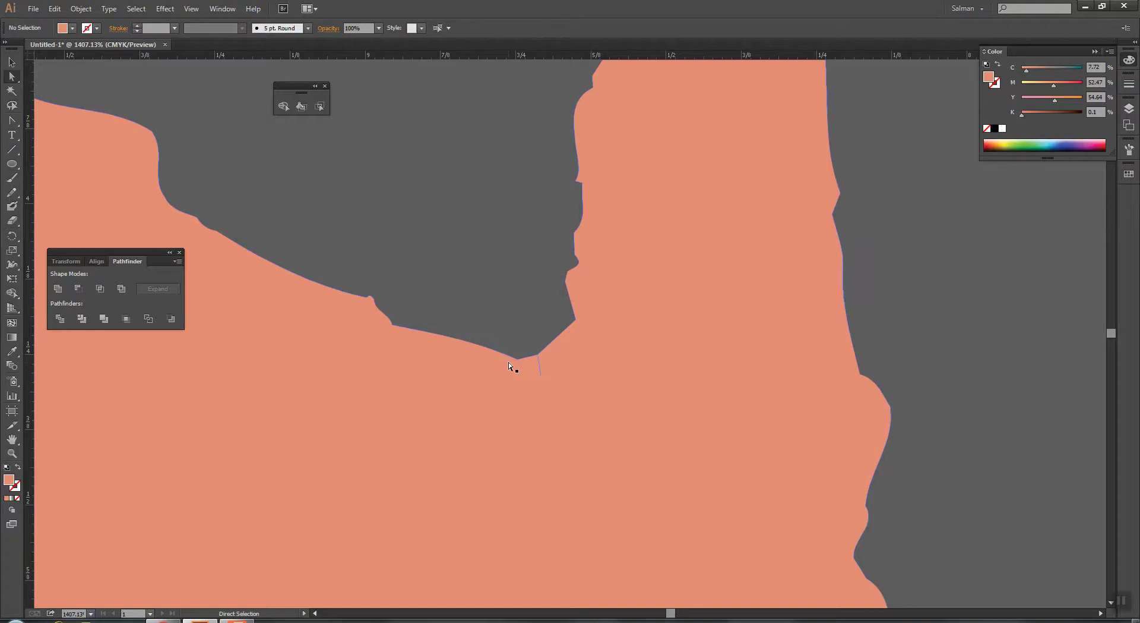
left_click_drag(540, 375, 540, 362)
key("p")
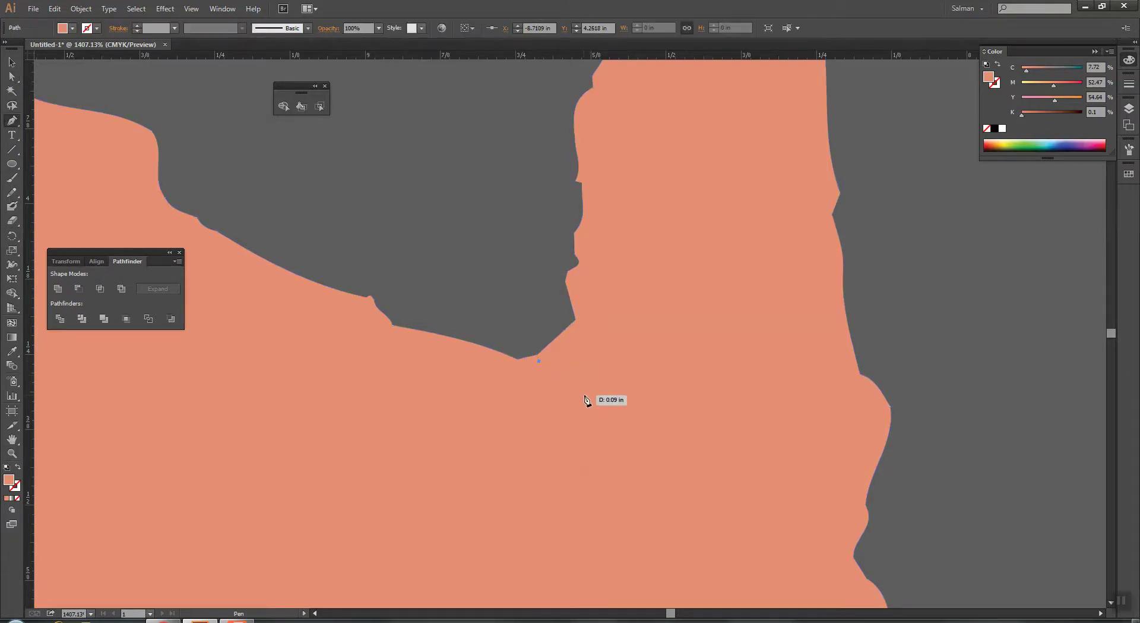
key("ctrl+shift+a")
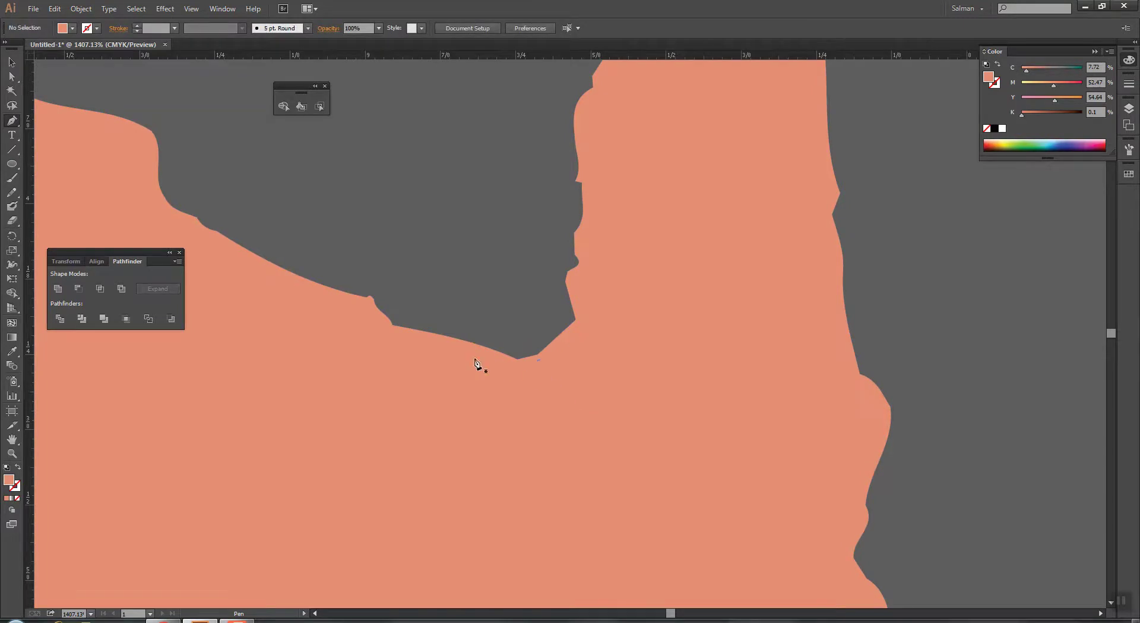
key("ctrl+0")
Step: Smooth the jagged outline along the silhouette's back with the Smooth tool
key("z")
left_click(464, 254)
left_click_drag(464, 254, 677, 485)
key("a")
key("ctrl+a")
key("z")
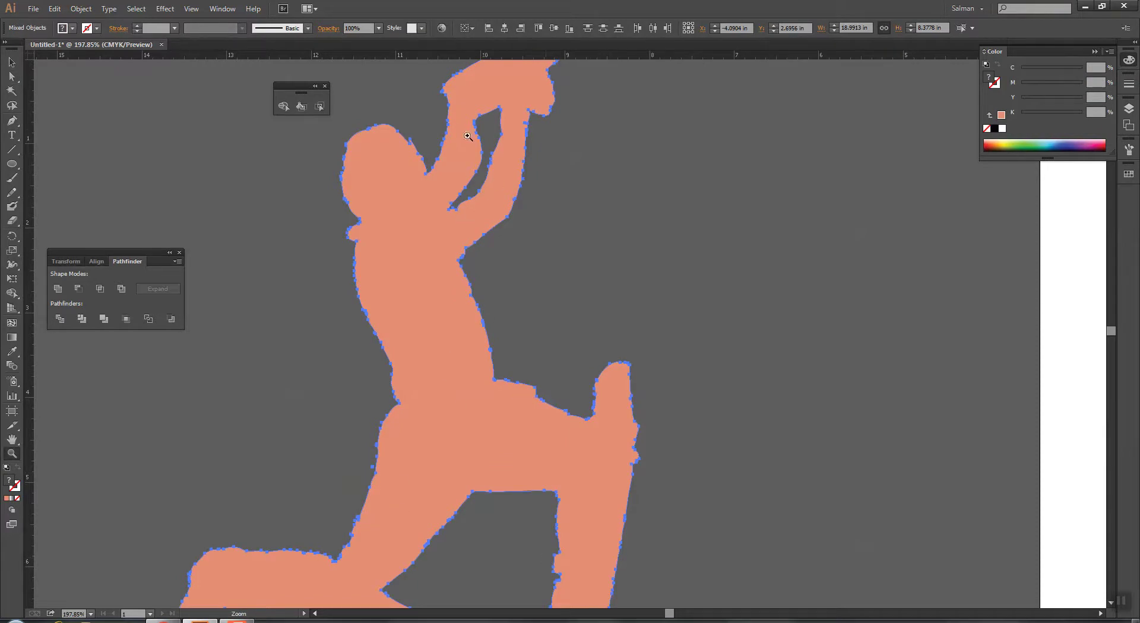
scroll(461, 196, "down", 5)
scroll(461, 196, "left", 5)
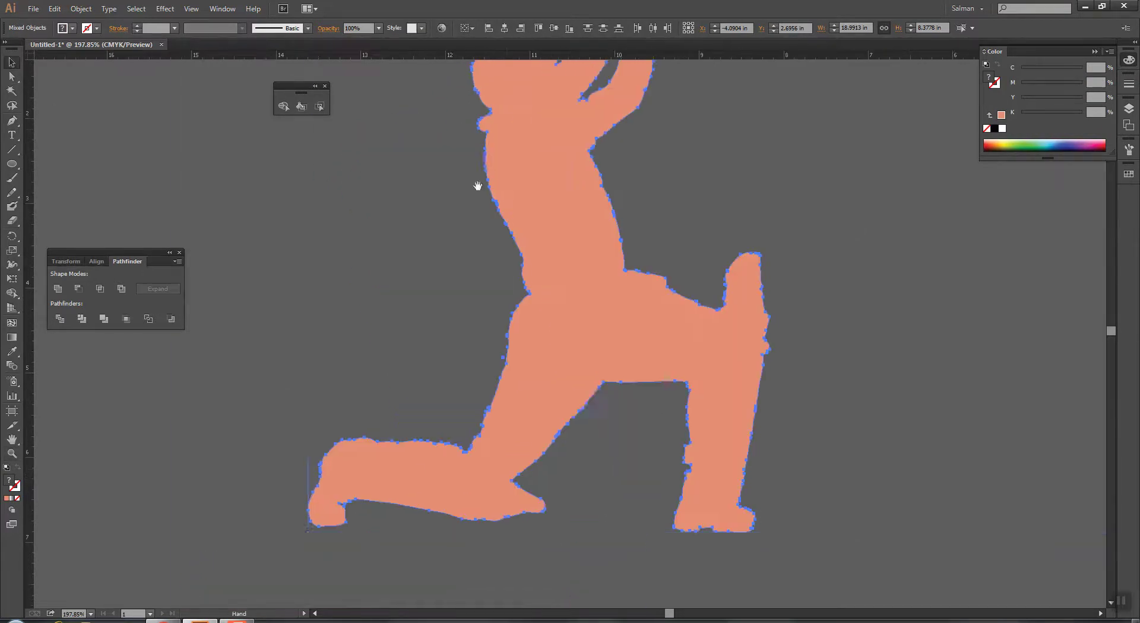
left_click(473, 187)
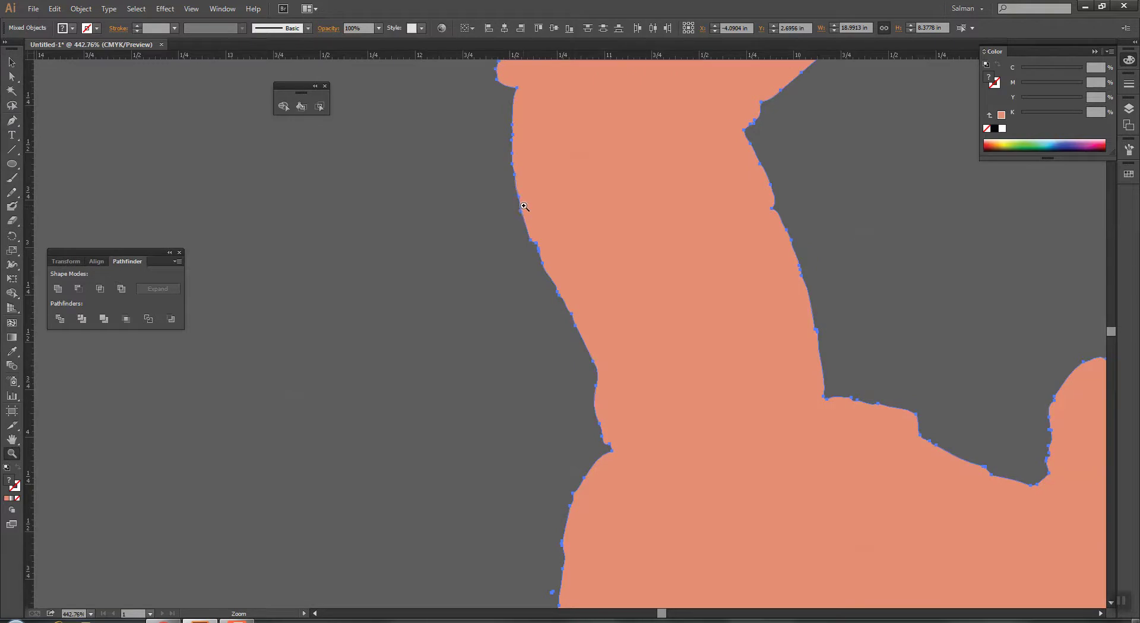
left_click_drag(11, 192, 77, 207)
mouse_move(518, 200)
left_mouse_down()
mouse_move(537, 266)
mouse_move(510, 157)
mouse_move(534, 244)
left_mouse_up()
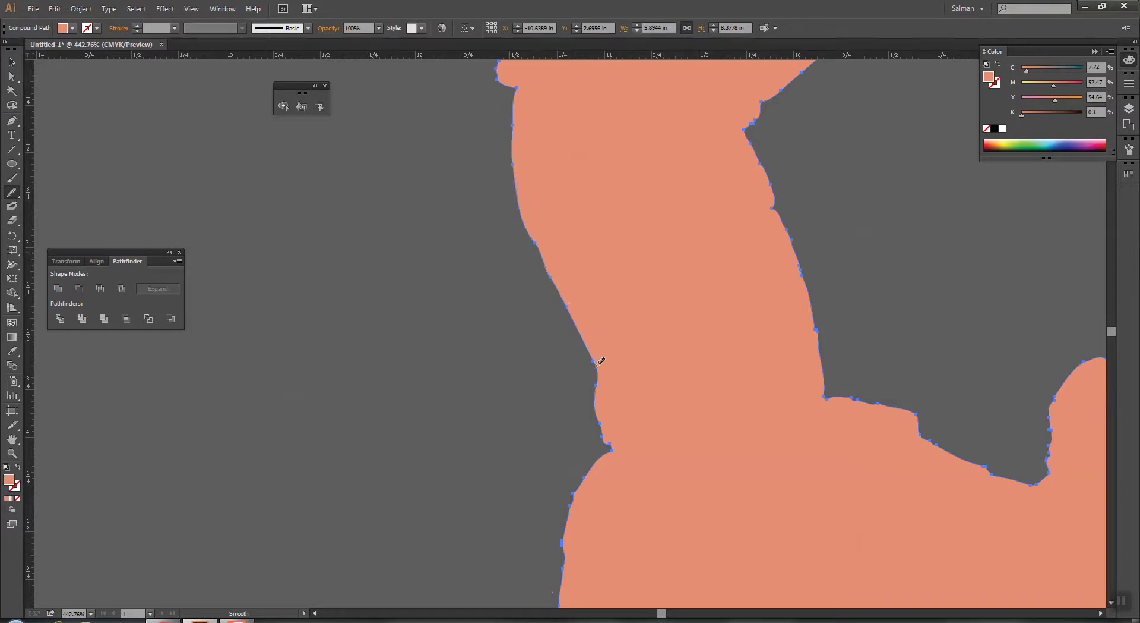
left_click_drag(618, 401, 778, 142)
Step: Smooth the outer and inner edges of the silhouette's back thigh with the Smooth tool and deselect it
mouse_move(802, 290)
left_mouse_down()
mouse_move(793, 261)
mouse_move(589, 83)
left_mouse_up()
key("space")
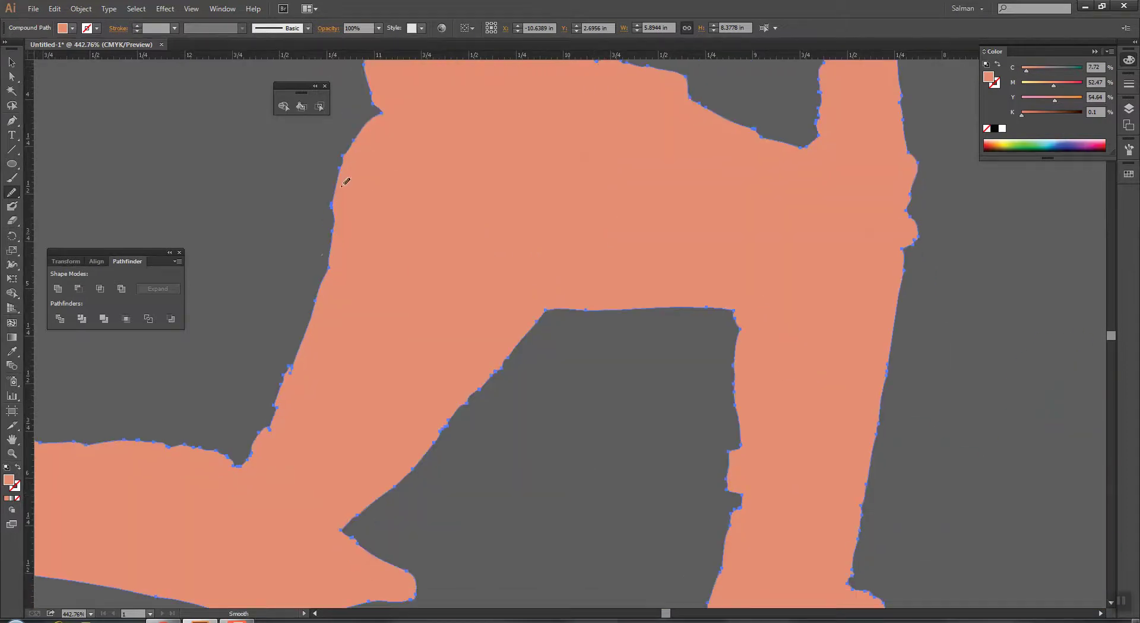
left_click_drag(336, 289, 356, 145)
mouse_move(462, 407)
left_mouse_down()
mouse_move(506, 353)
mouse_move(439, 442)
mouse_move(489, 356)
left_mouse_up()
key("v")
left_click(234, 186)
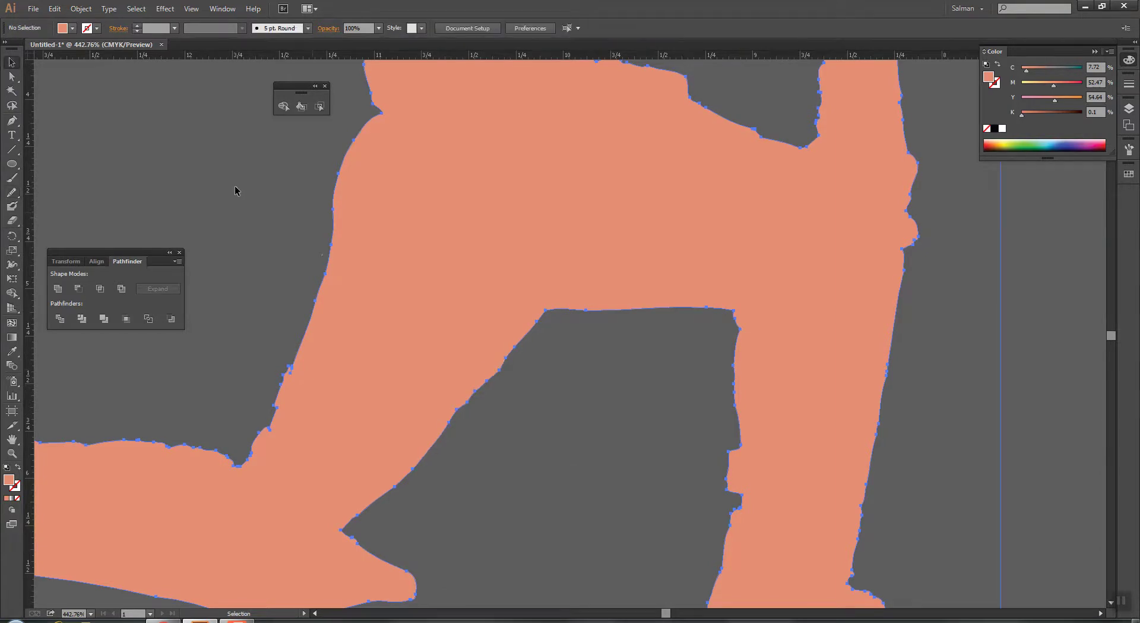
Step: Start the Simplify command on the whole batsman silhouette and turn on its preview
key("ctrl+1")
left_click_drag(331, 334, 713, 239)
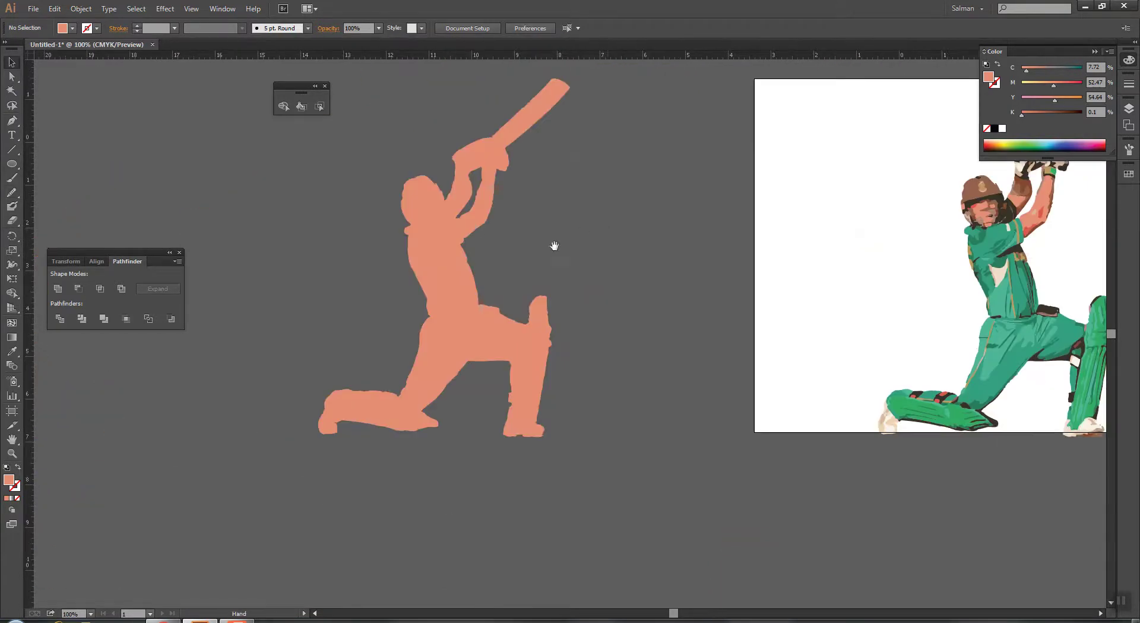
left_click(458, 265)
left_click(92, 9)
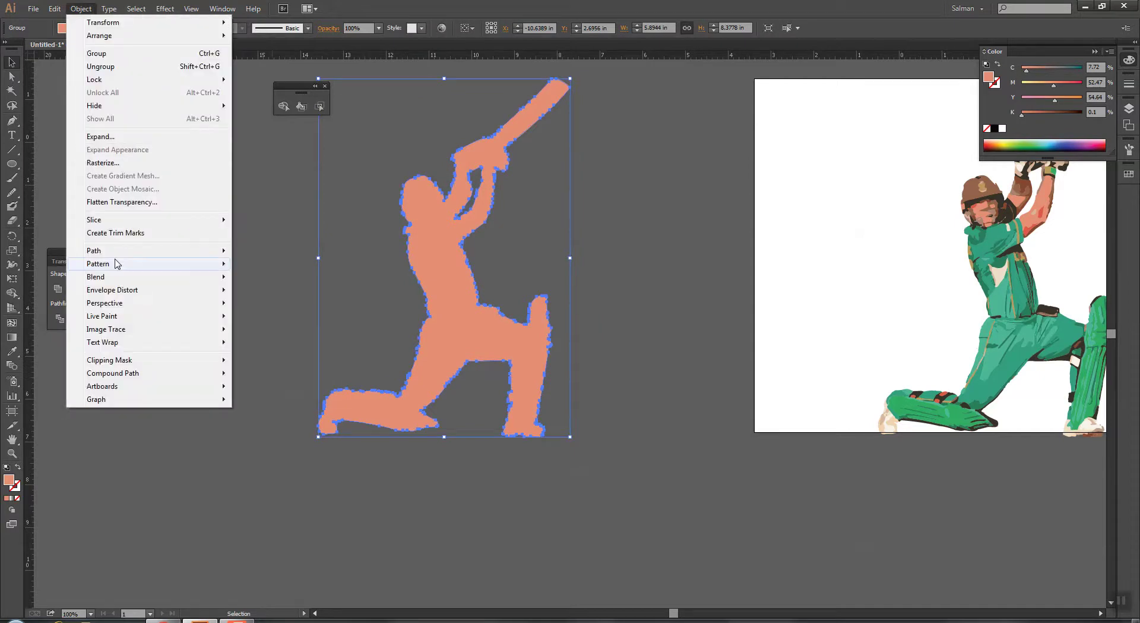
mouse_move(214, 250)
left_click(274, 314)
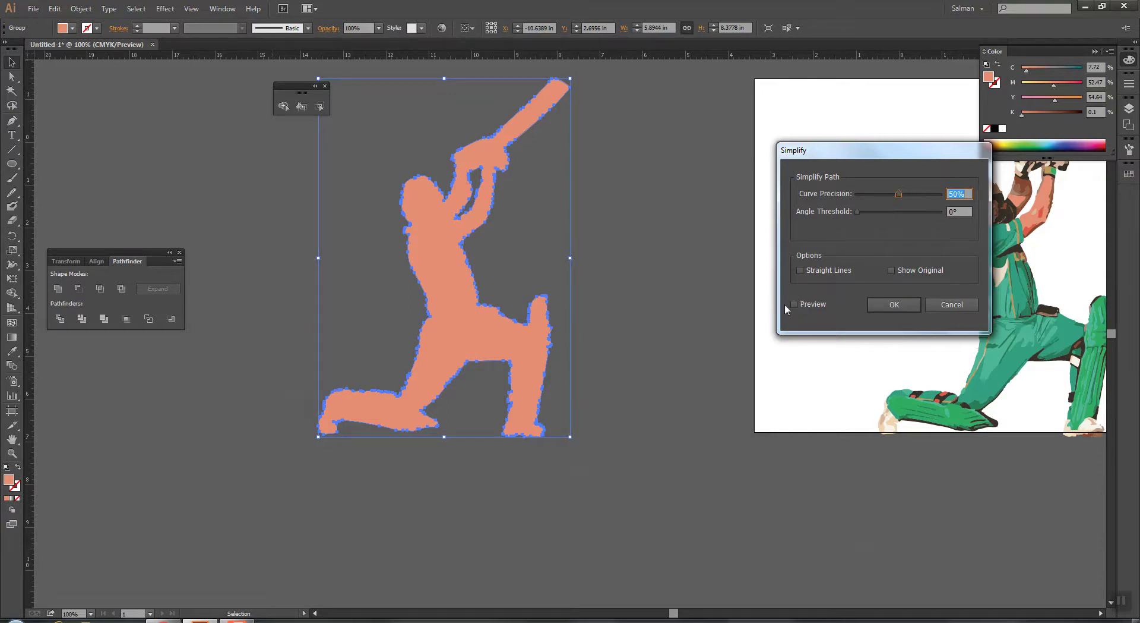
left_click(795, 304)
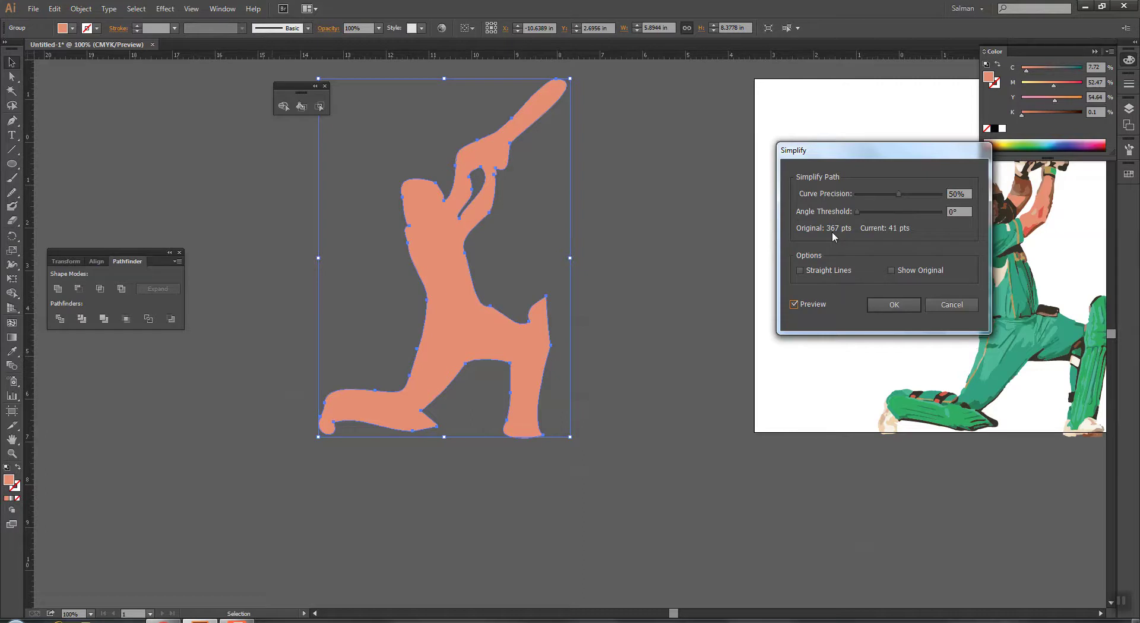
Step: Try curve precision values of 85% and 95% for simplifying the silhouette
left_click(967, 193)
type("85")
key("Tab")
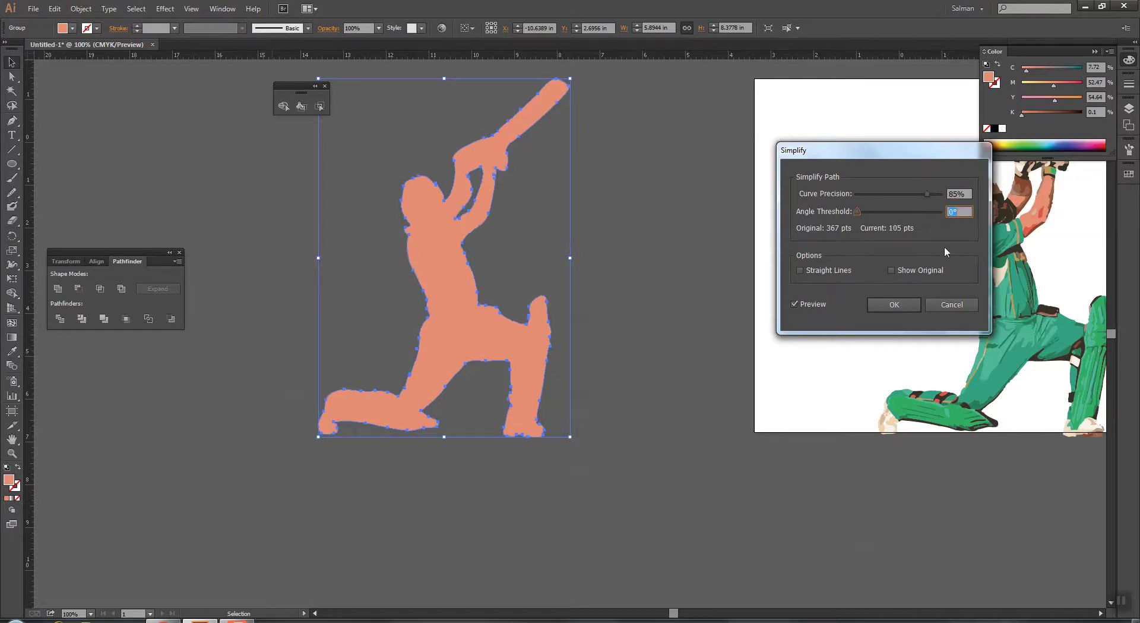
key("shift+Tab")
type("95")
key("Tab")
Step: Simplify the silhouette with a curve precision of 90% and deselect it
key("shift+Tab")
type("90")
key("Tab")
left_click(894, 304)
left_click(686, 263)
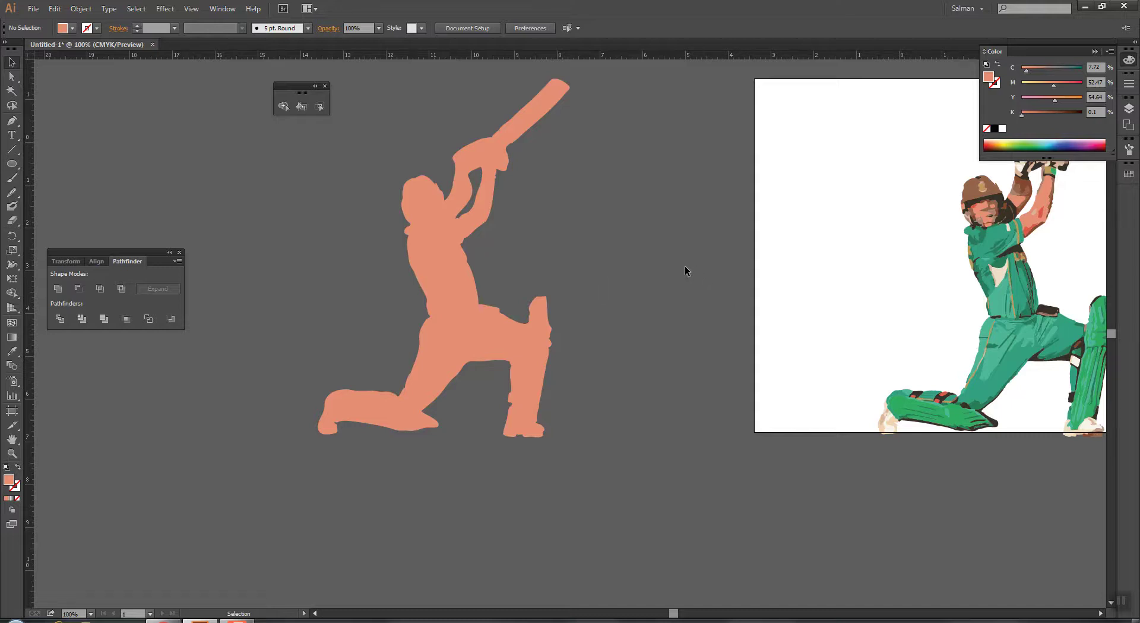
Step: Pull the notched curve at the toe of the silhouette's front shoe outward to fill the dent, and deselect the path
left_click(522, 344)
key("ctrl+space")
left_click_drag(476, 402, 619, 467)
left_click(537, 322)
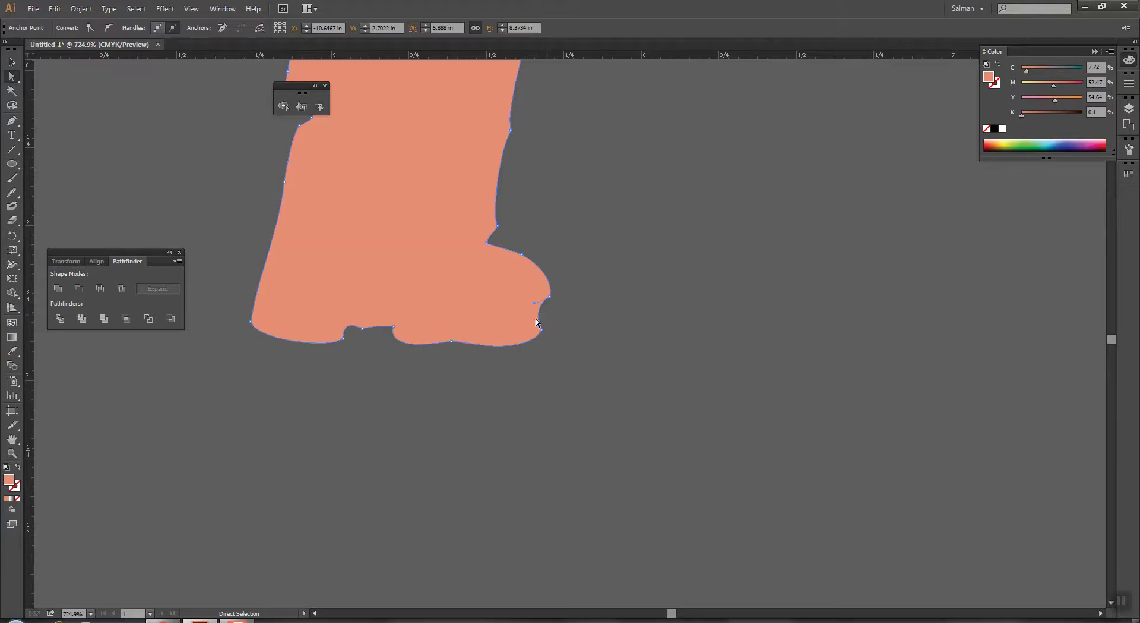
left_click_drag(541, 315, 549, 313)
left_click(576, 324)
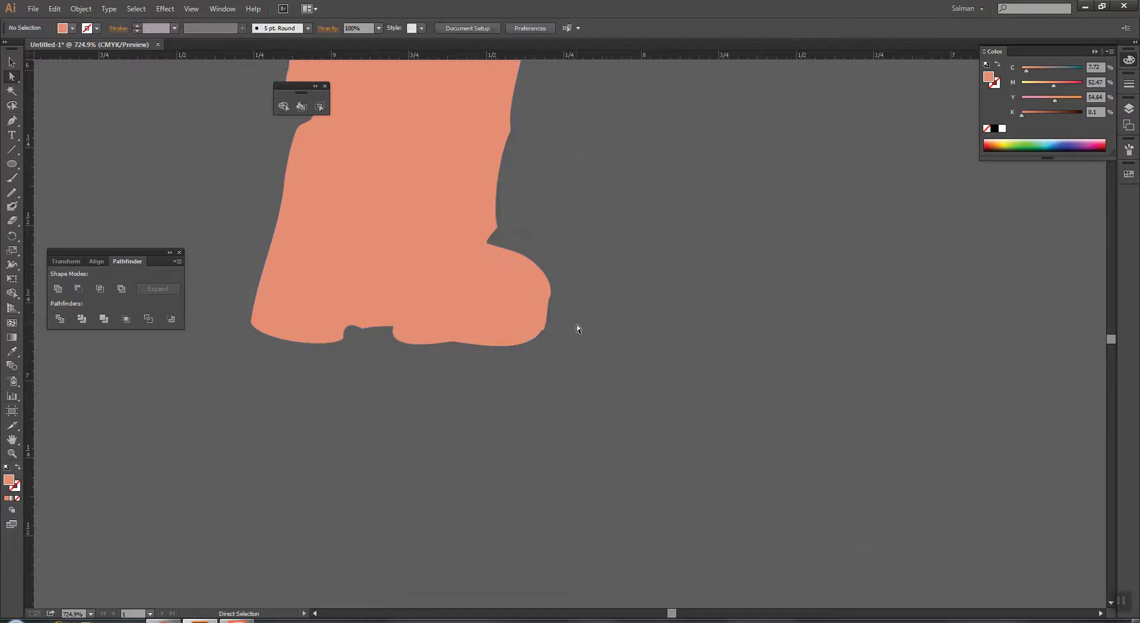
Step: Move the anchor point on the underside of the front shoe slightly down and deselect the path
left_click(473, 330)
left_click(454, 342)
left_click_drag(455, 341, 453, 346)
left_click(494, 368)
Step: Examine the simplified outline around the silhouette's front leg and inner thigh
key("space")
left_click_drag(518, 311, 750, 404)
left_click(681, 397)
left_click(757, 376)
key("space")
scroll(680, 402, "up", 3)
scroll(670, 492, "down", 1)
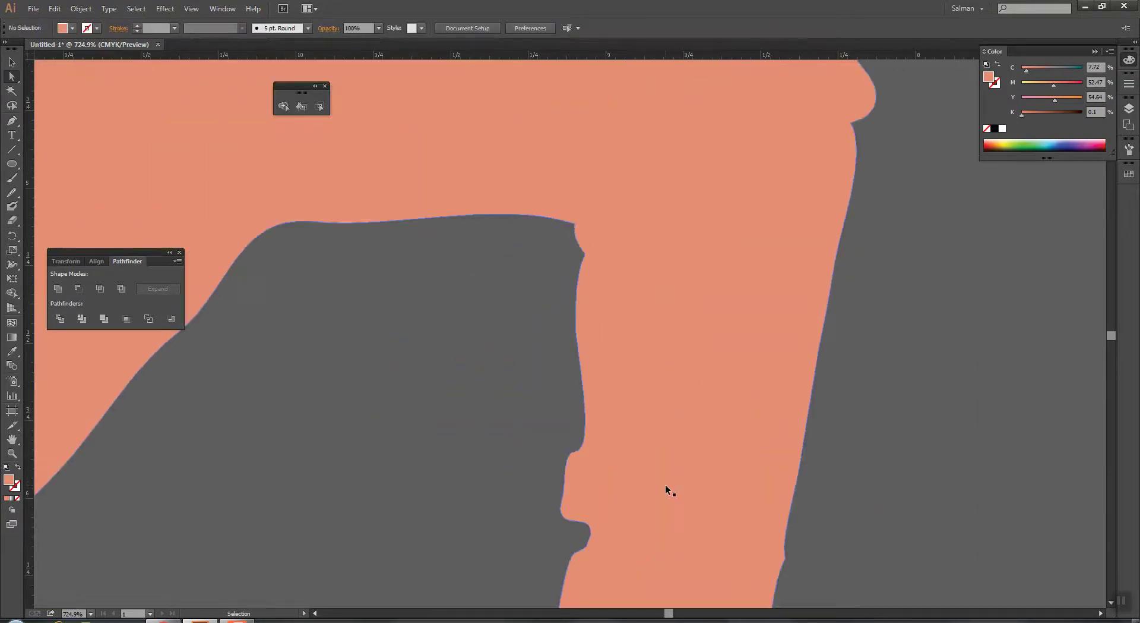
key("ctrl+1")
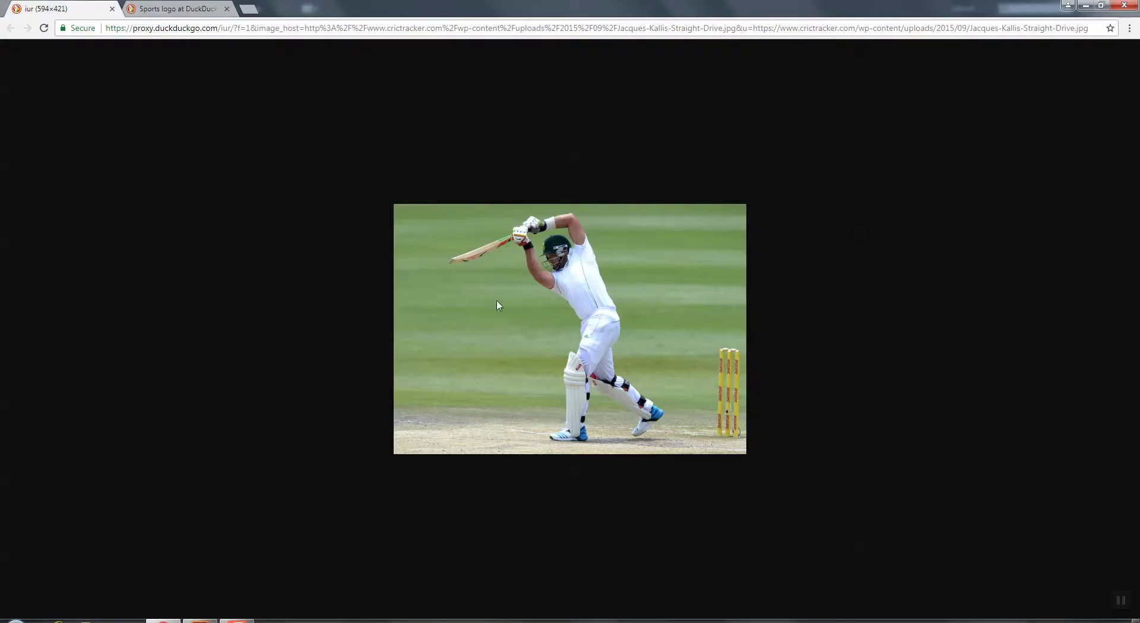
Step: Copy the photo of the batsman in white from the browser and switch back to Illustrator
right_click(544, 314)
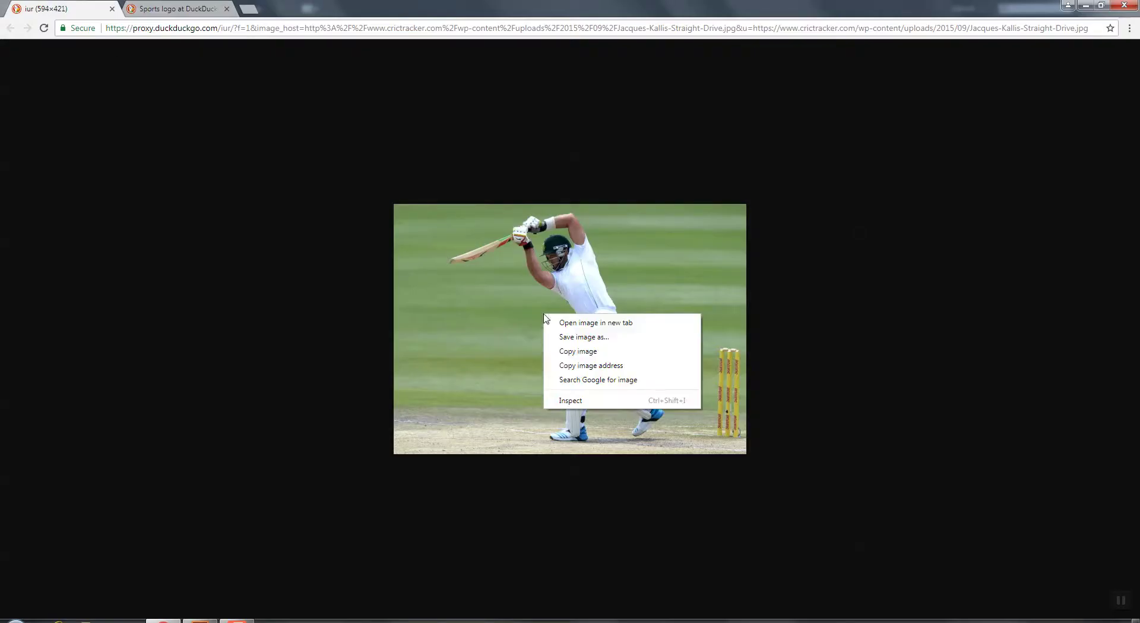
left_click(572, 351)
key("alt+Tab")
Step: Group all pieces of the coloured traced batsman and move the group off the artboard beside the silhouette
left_click_drag(445, 159, 606, 380)
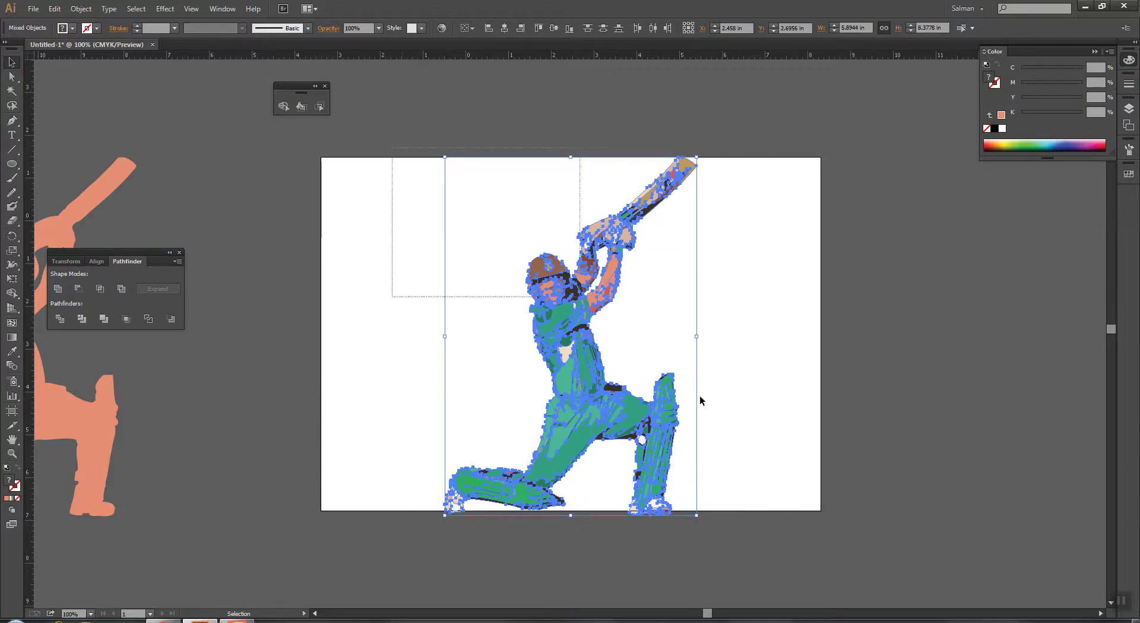
key("ctrl+g")
mouse_move(652, 205)
left_mouse_down()
mouse_move(394, 412)
mouse_move(248, 457)
left_mouse_up()
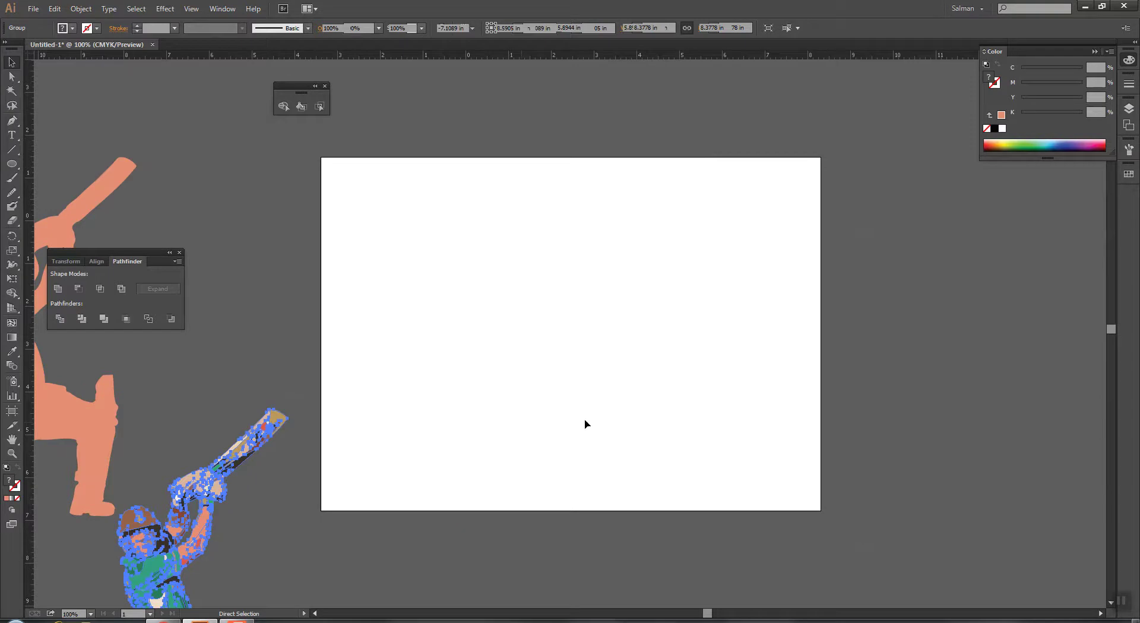
Step: Paste the copied photo onto the artboard and trace it with Image Trace using the 6 Colors preset
key("ctrl+alt+3")
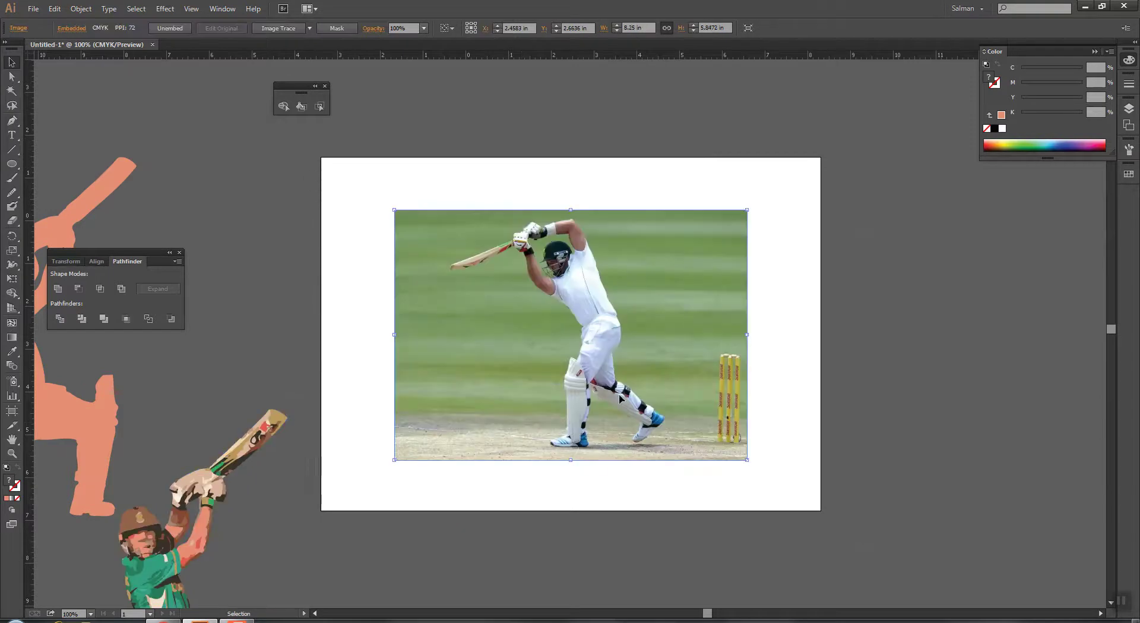
left_click(291, 29)
left_click(135, 28)
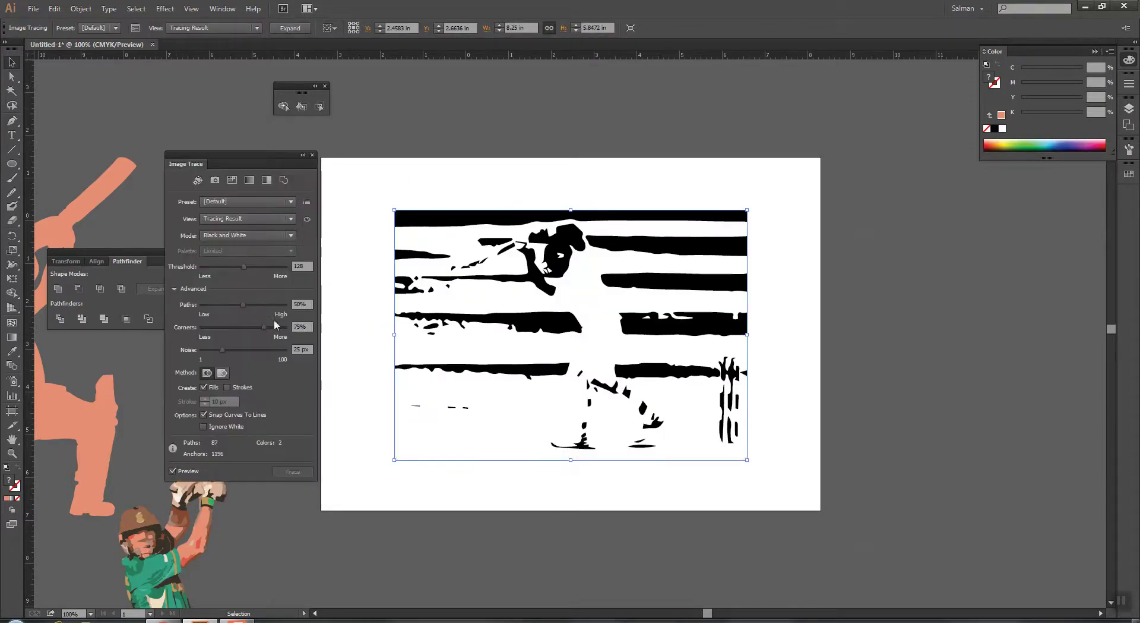
left_click(237, 202)
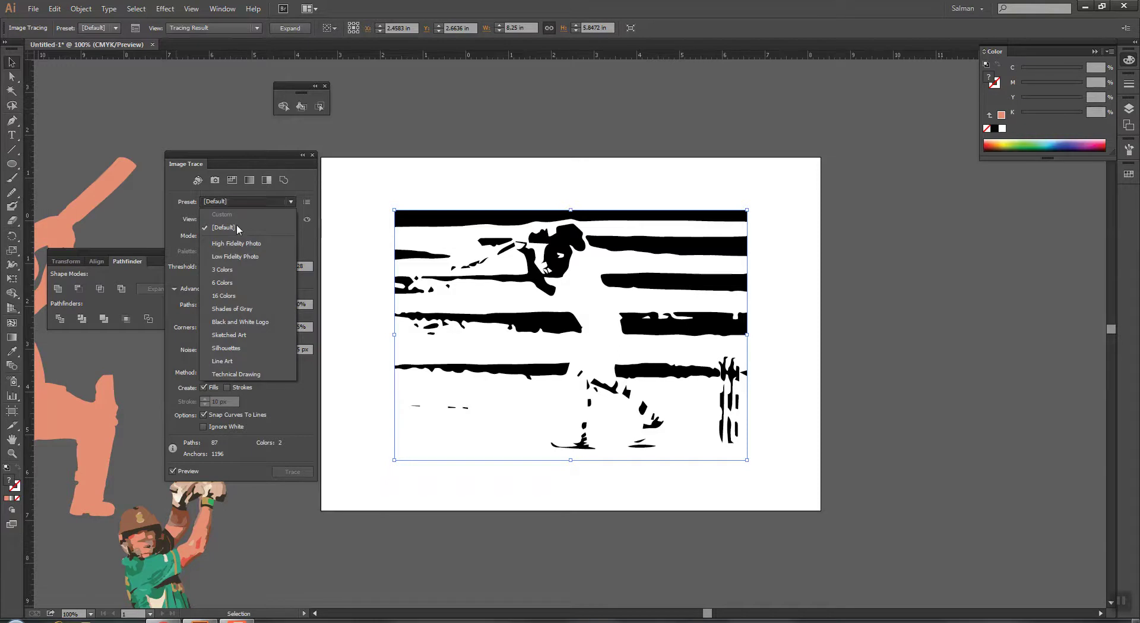
left_click(237, 283)
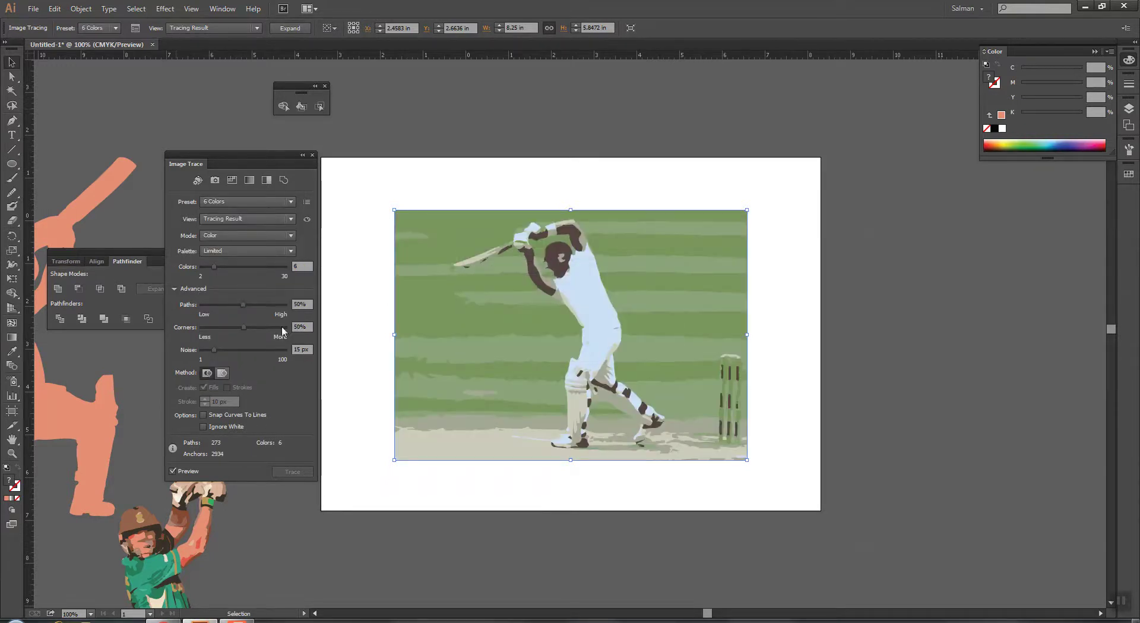
Step: Try tracing the photo with a maximum of 9, 12 and 15 colours
left_click(305, 268)
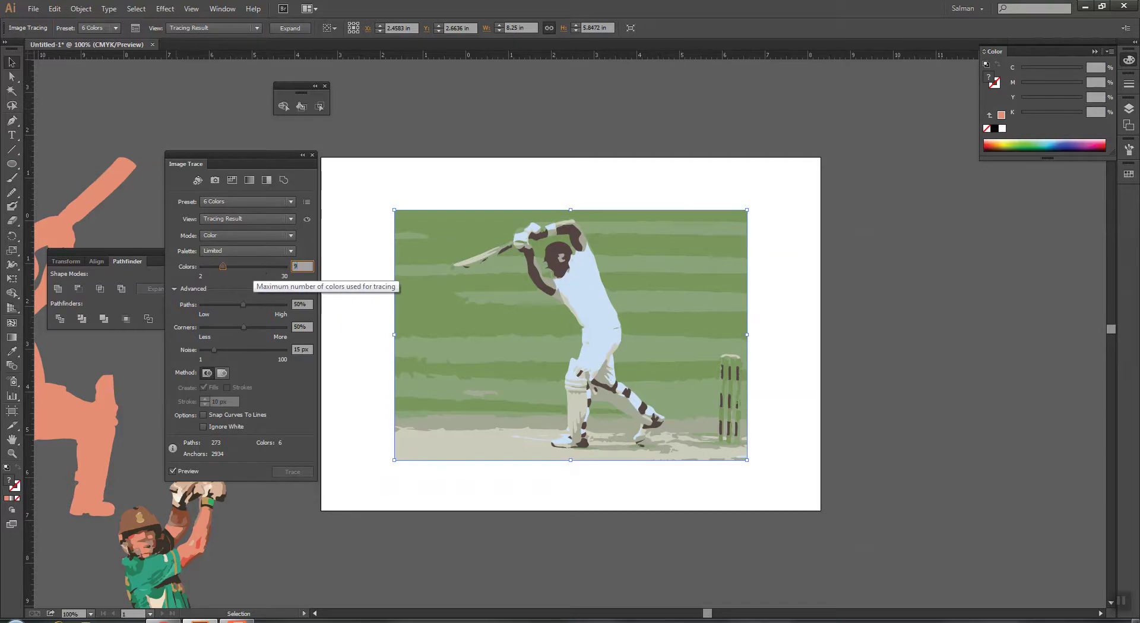
key("Return")
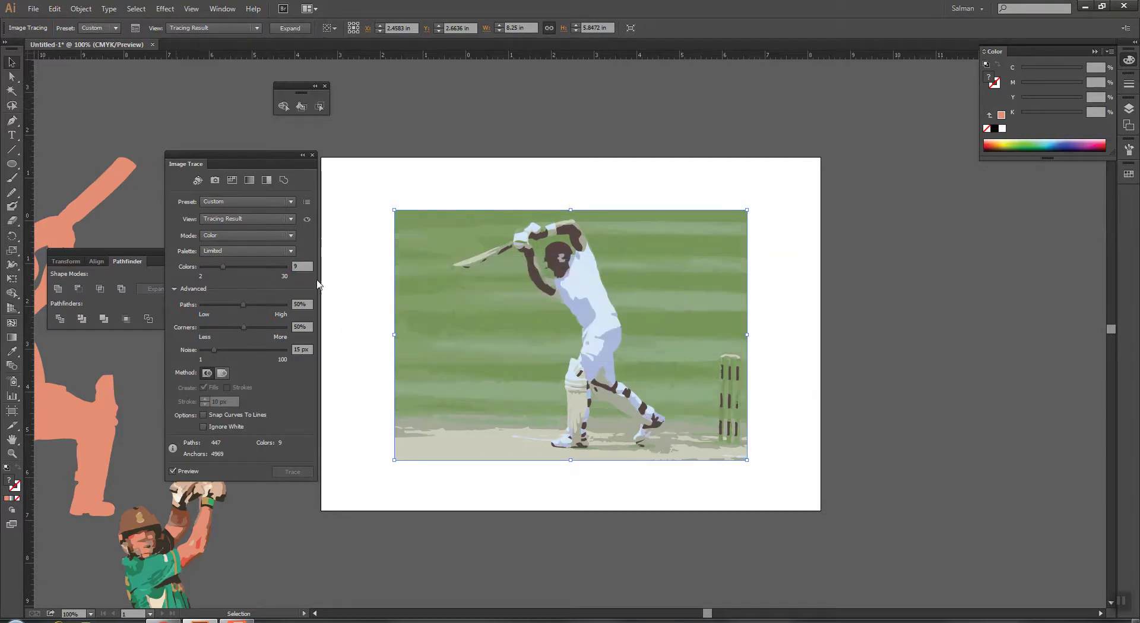
key("Up")
key("Up")
key("Up")
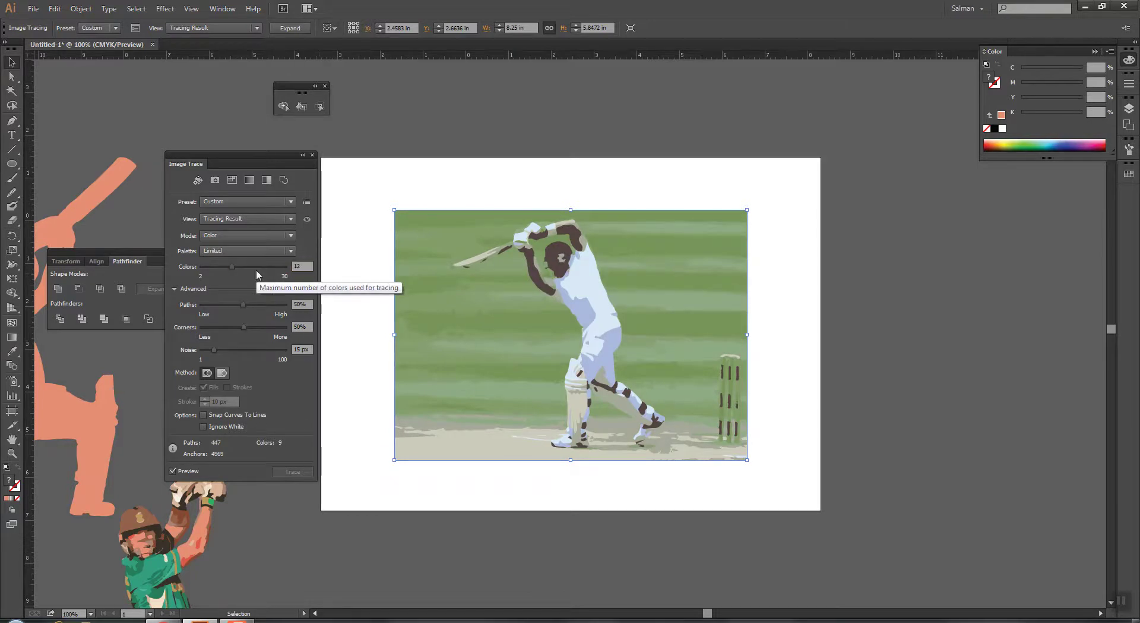
key("Return")
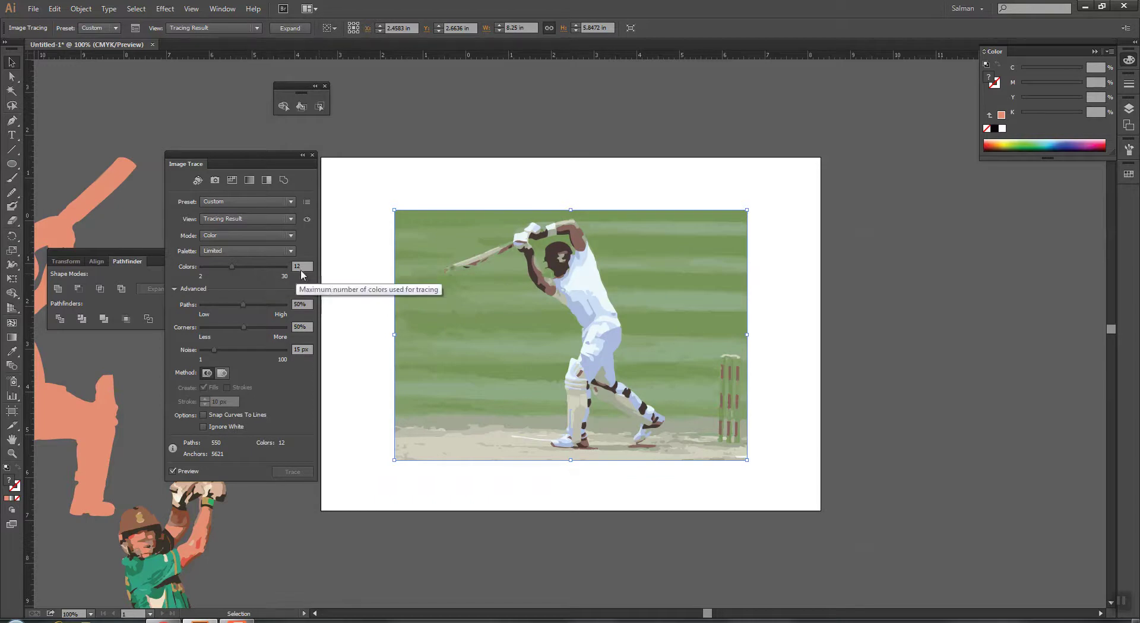
type("15")
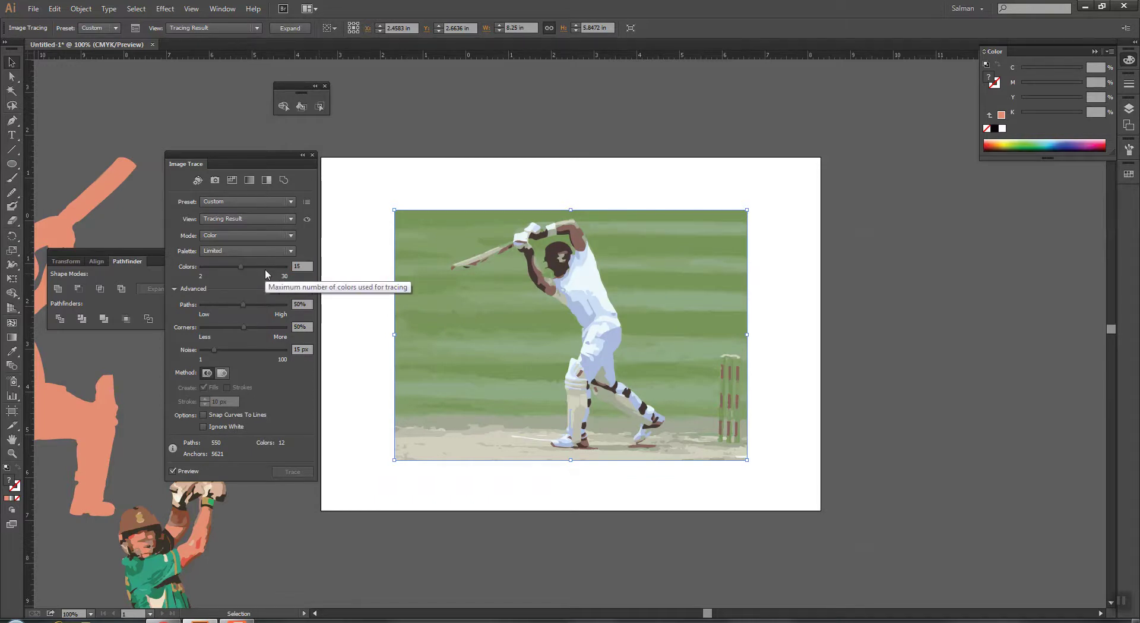
key("Return")
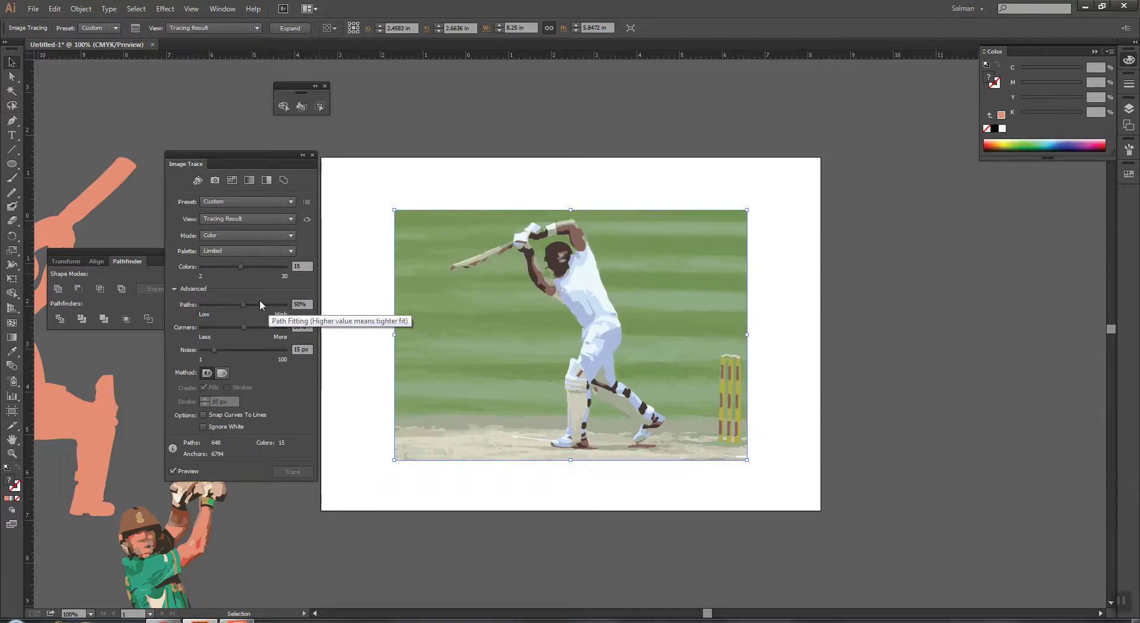
Step: Set the tracing's paths to 60%, corners to 100% and noise to 25 px
left_click(308, 304)
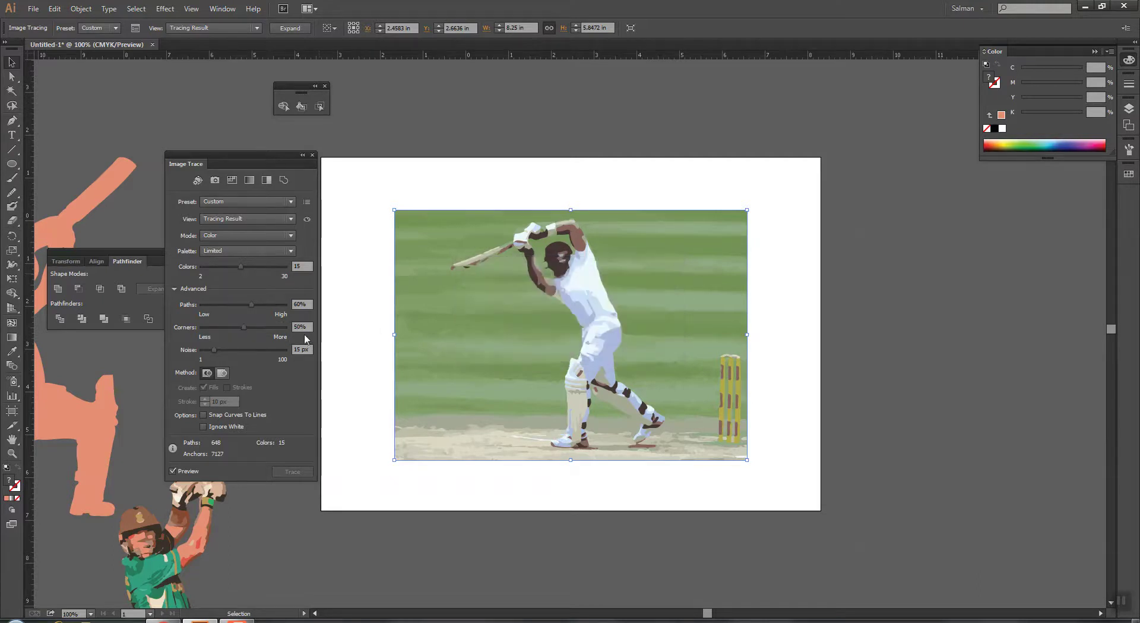
left_click(243, 328)
key("Return")
left_click(310, 349)
type("25")
key("Return")
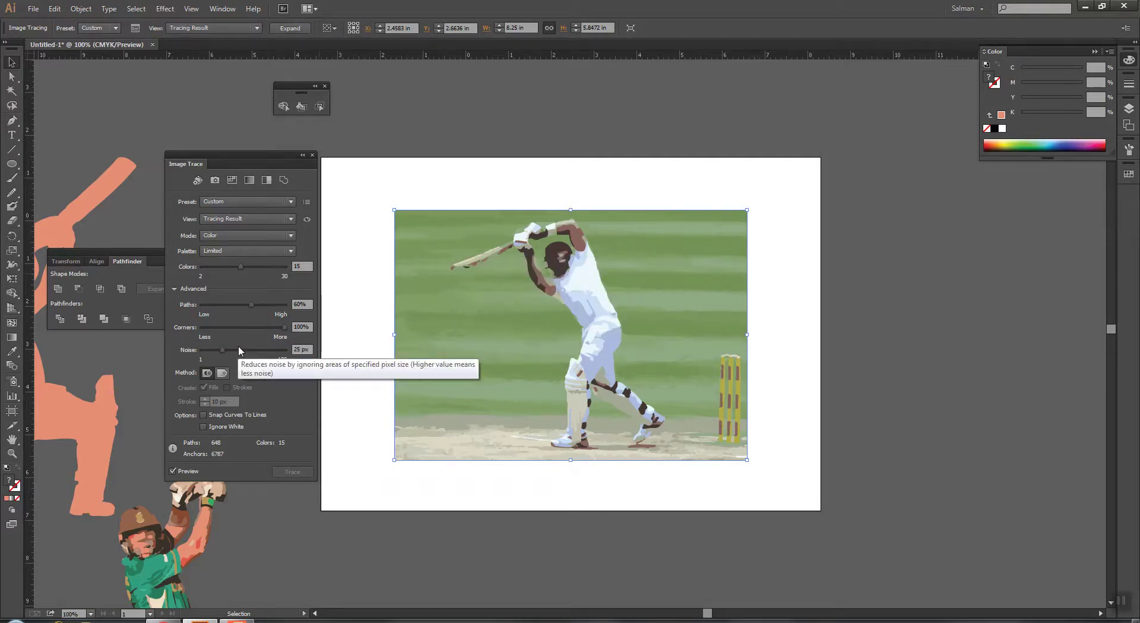
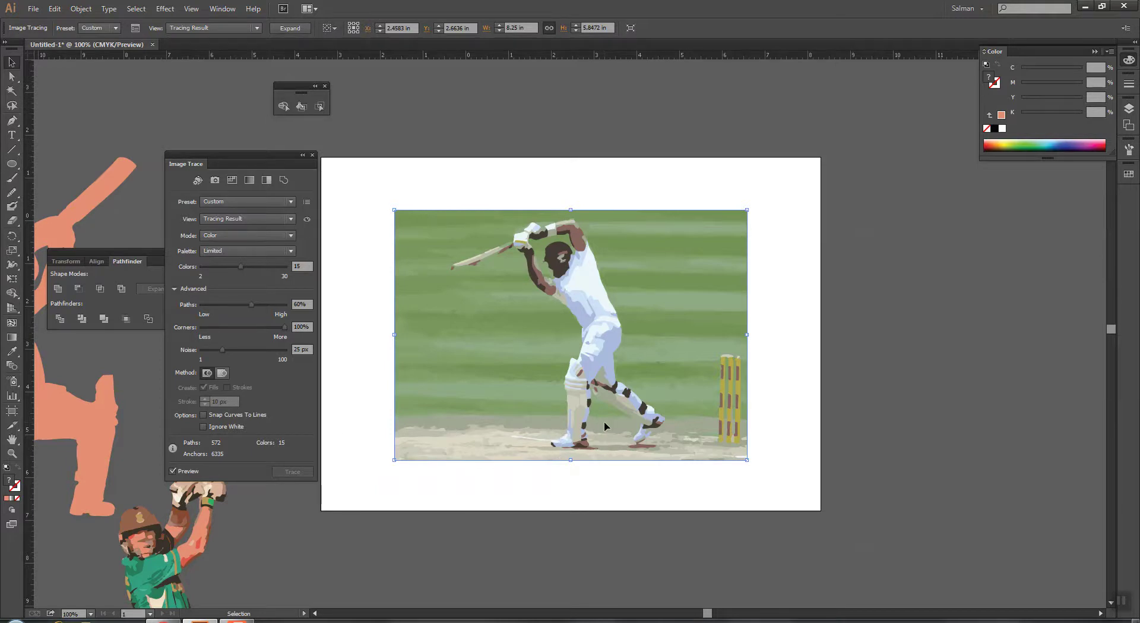
Step: Try a maximum of 16 colours for the photo tracing
left_click(306, 270)
type("16")
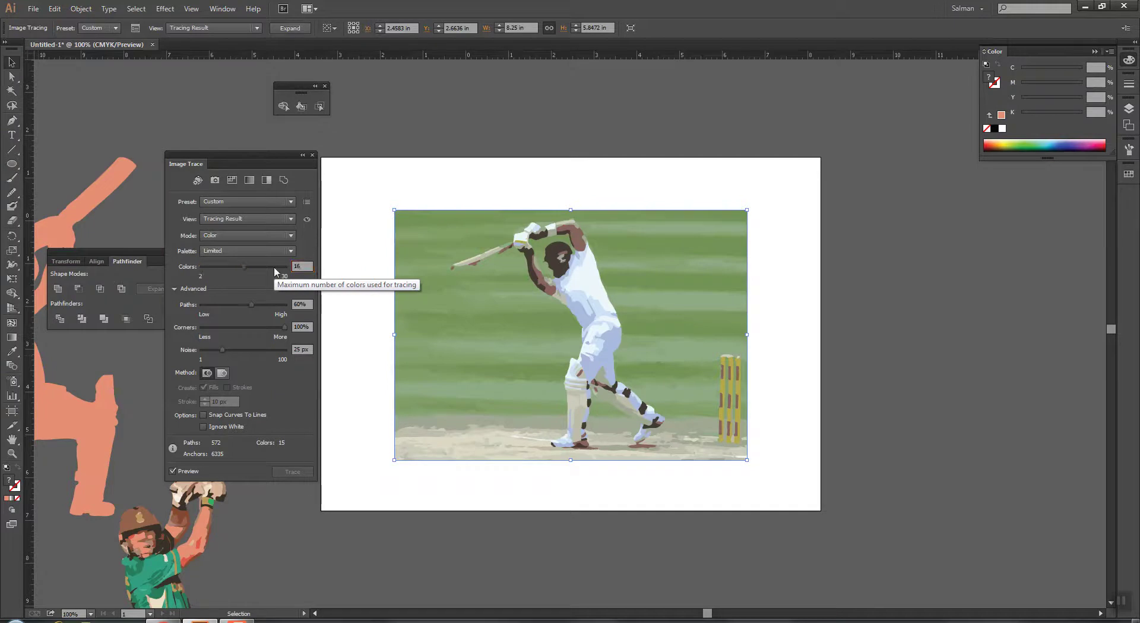
key("Return")
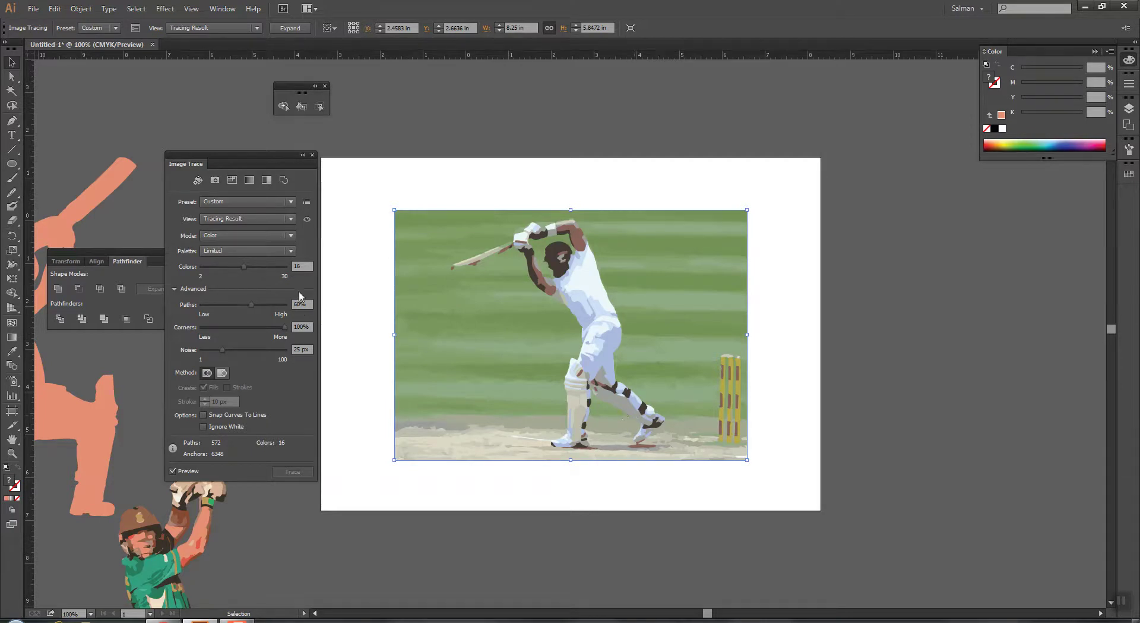
Step: Set the tracing to 18 colours and expand it into editable paths, closing the trace settings
left_click(302, 265)
type("18")
key("Return")
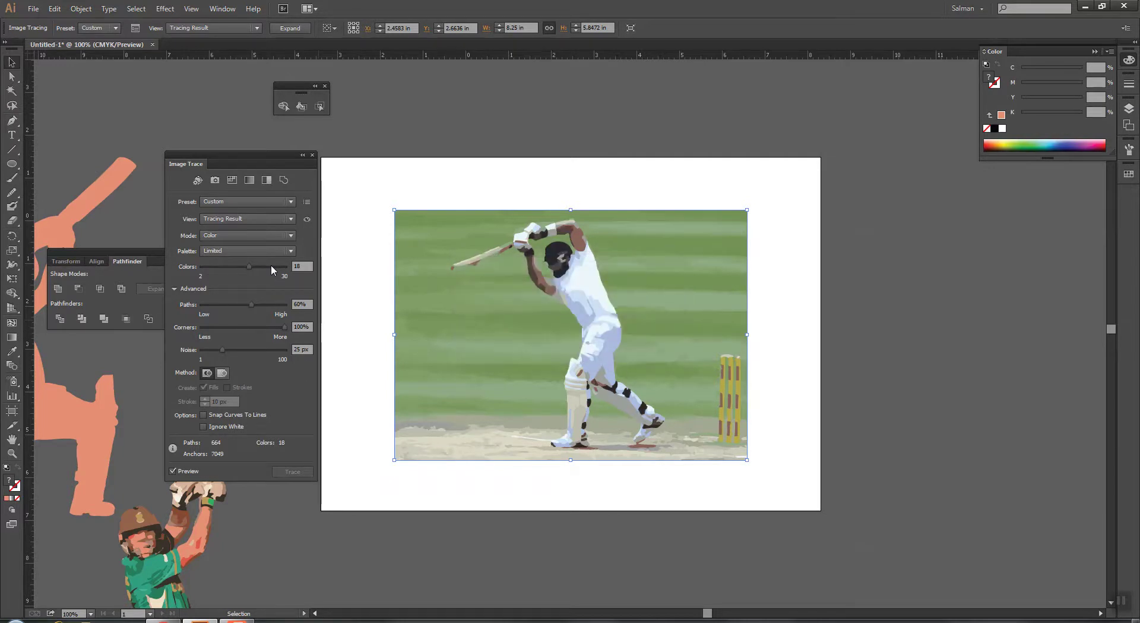
left_click(290, 28)
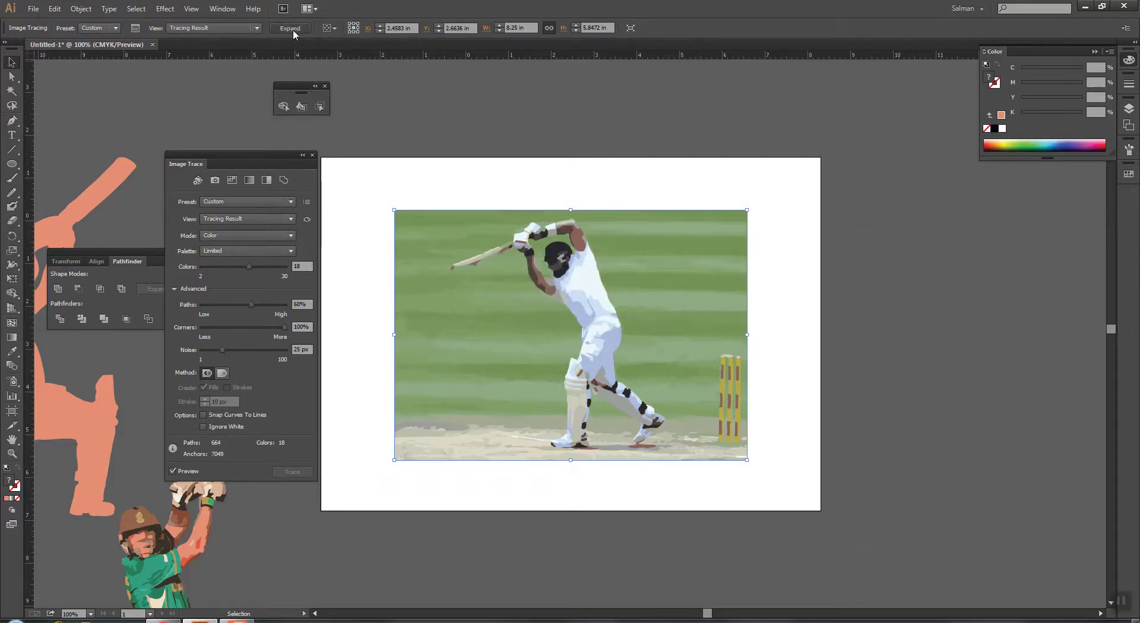
left_click(312, 154)
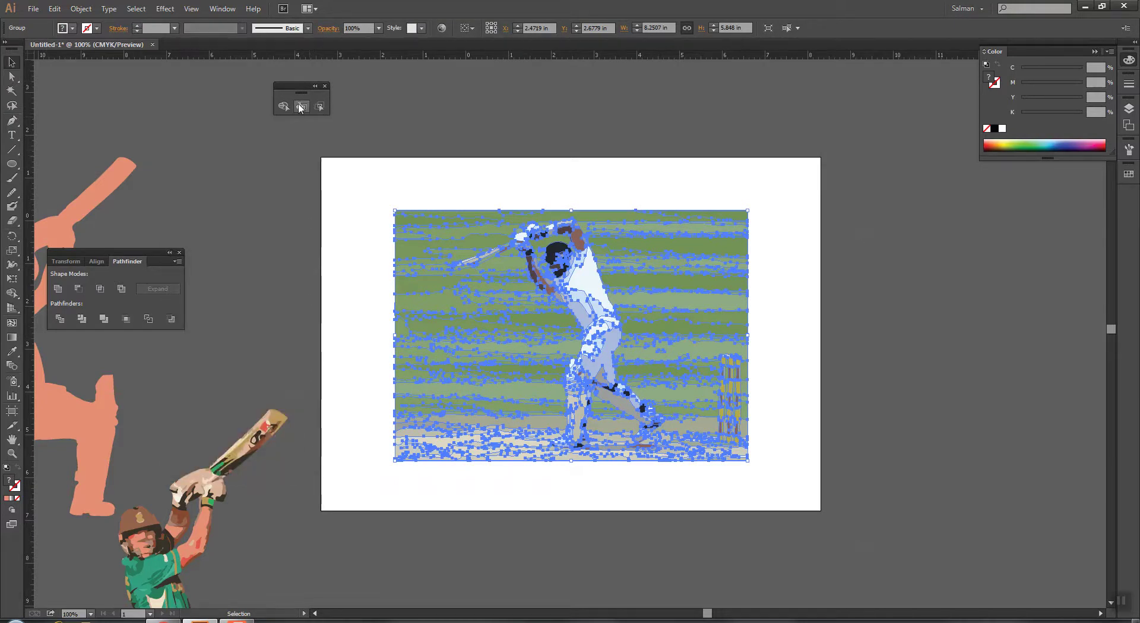
Step: Turn the expanded tracing into a Live Paint group and fill the large white shirt area with the salmon colour
left_click(301, 107)
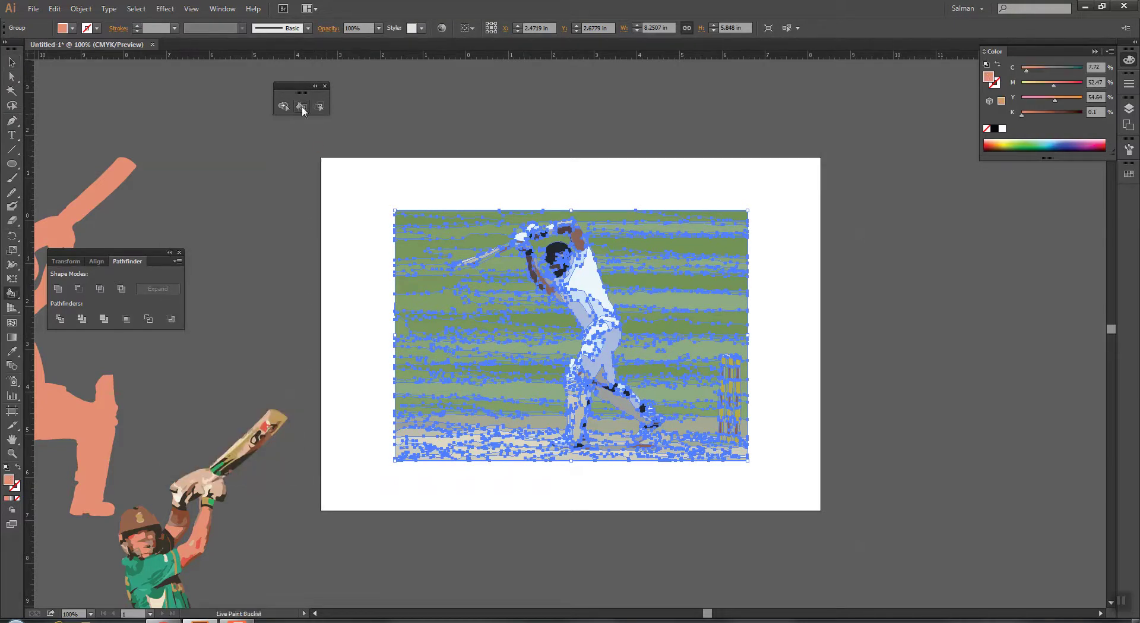
key("k")
key("z")
left_click_drag(525, 201, 689, 460)
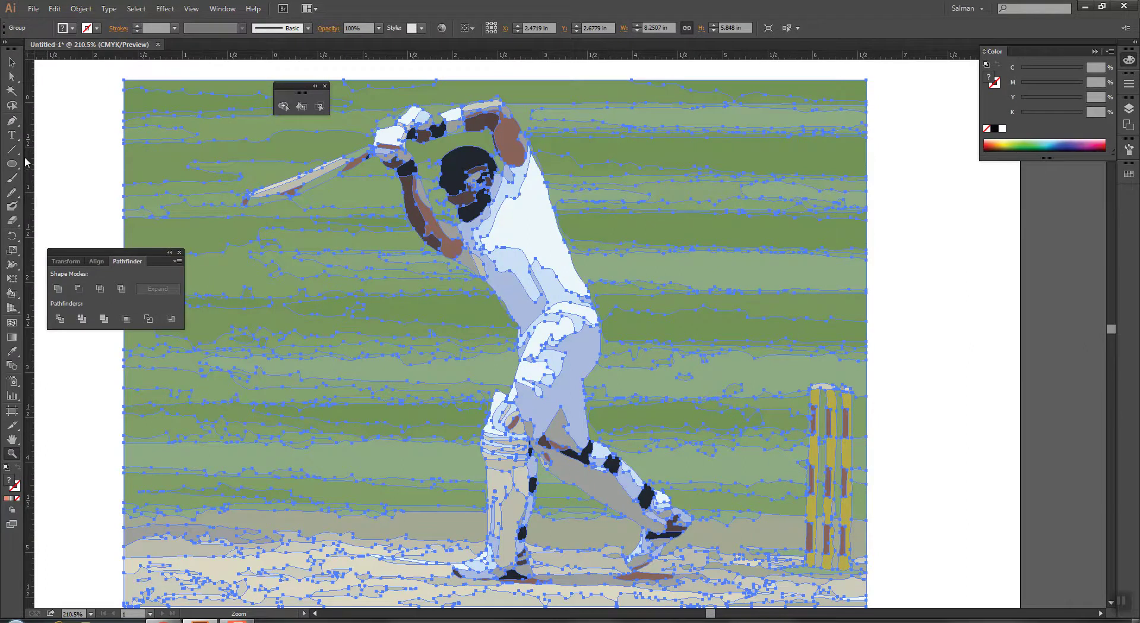
left_click(302, 105)
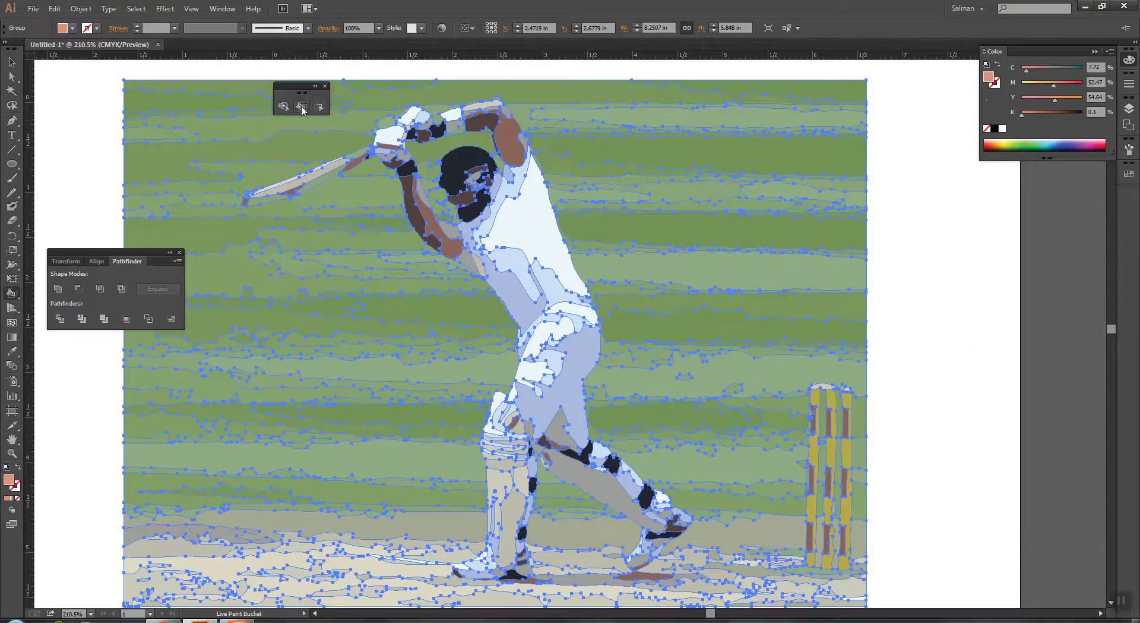
left_click(529, 223)
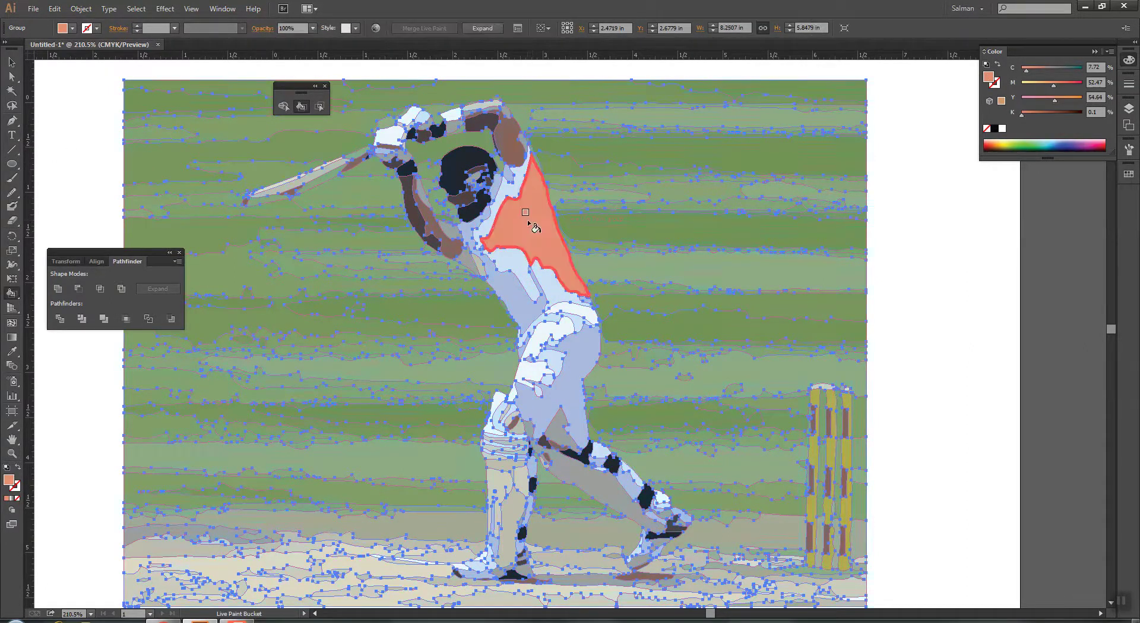
Step: Fill the white patches on the waist, trousers, front knee, rear leg pad and upper wristband with the salmon colour
left_click(555, 330)
left_click(534, 372)
left_click(506, 401)
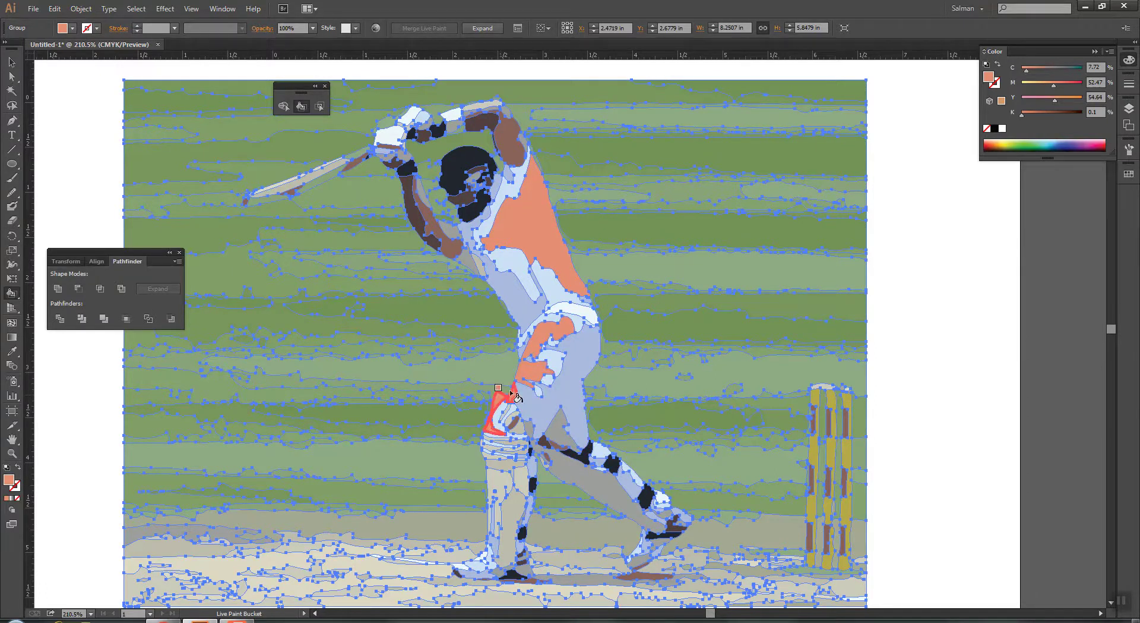
left_click(580, 310)
left_click(601, 450)
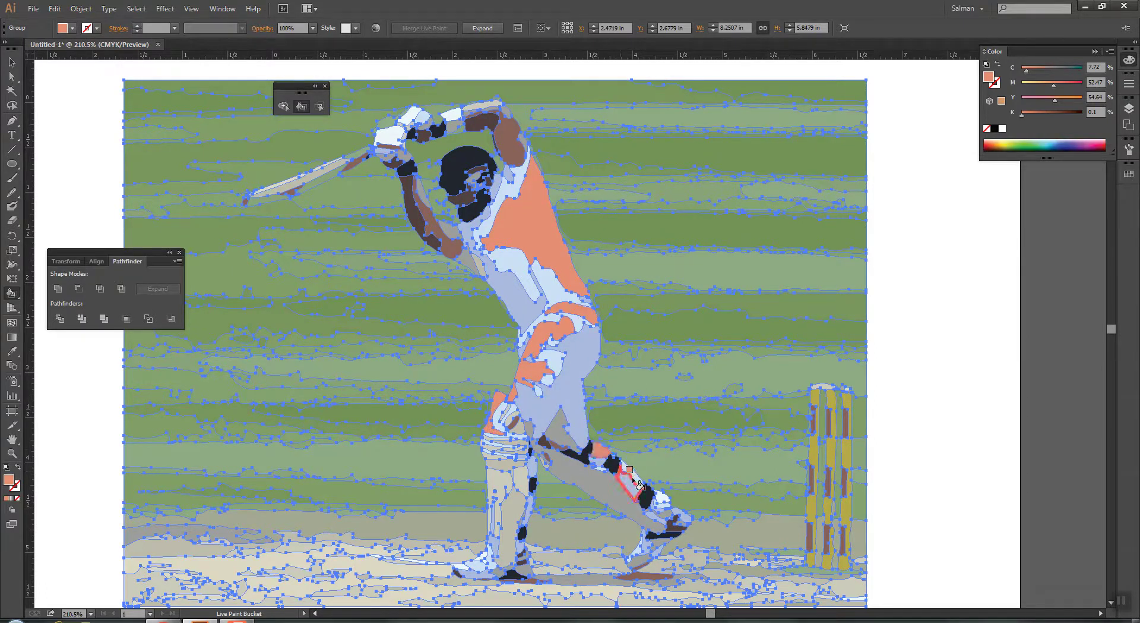
left_click(634, 475)
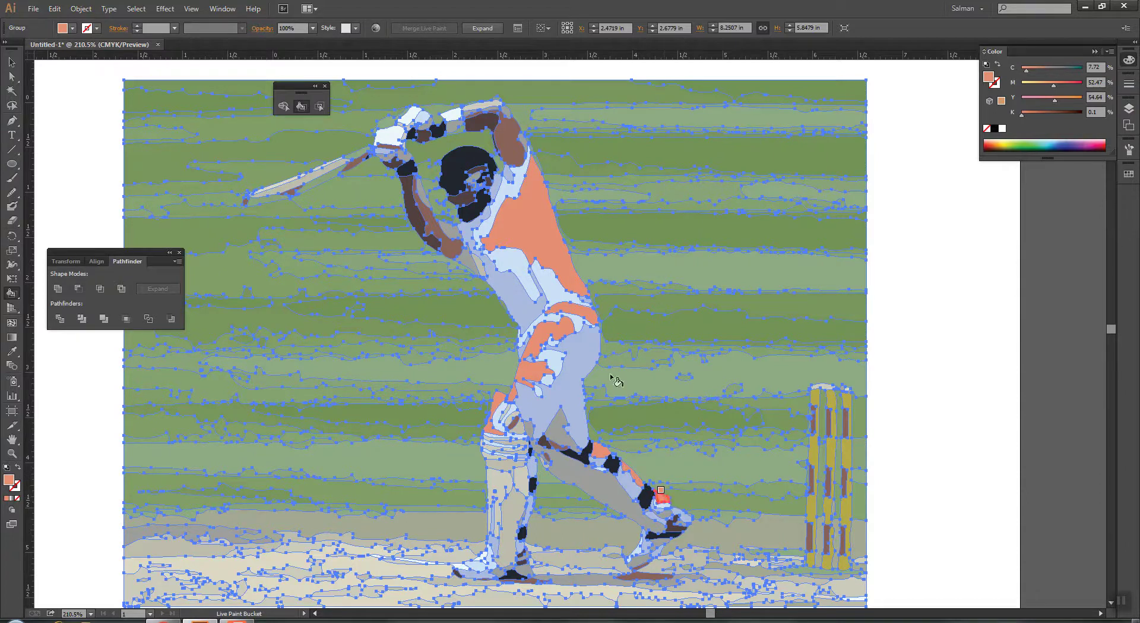
left_click(453, 114)
Step: Set the fill's magenta to 100% and paint the pale blue patches on the shirt, trousers, front knee and rear shoe
left_click_drag(1078, 88, 1085, 88)
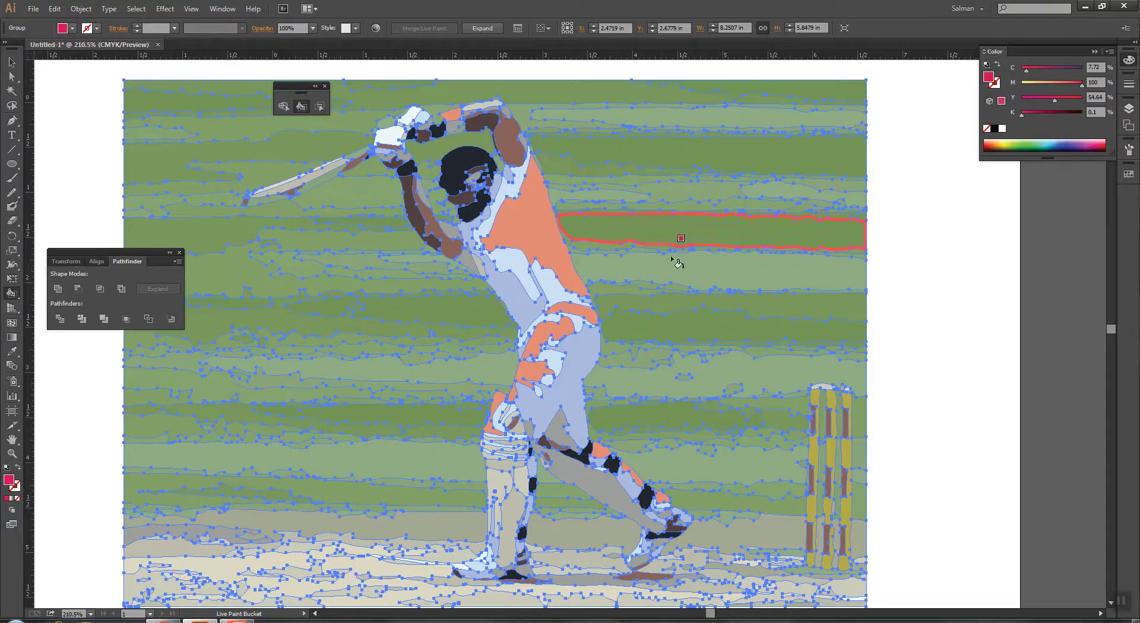
left_click(555, 289)
left_click(510, 262)
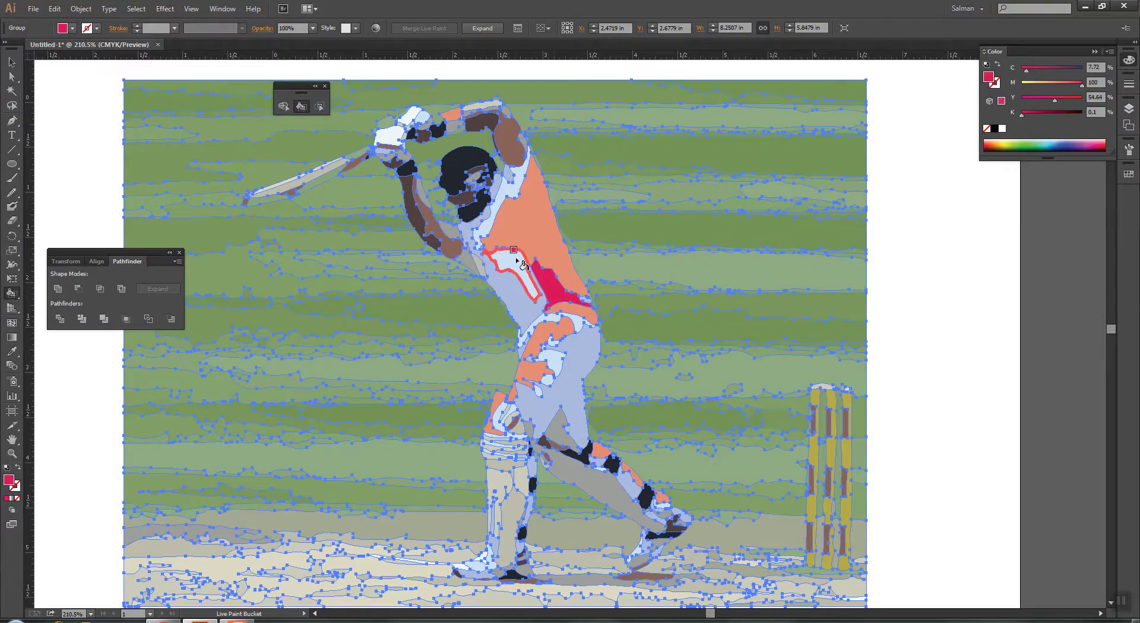
left_click(512, 195)
left_click(561, 333)
left_click(555, 350)
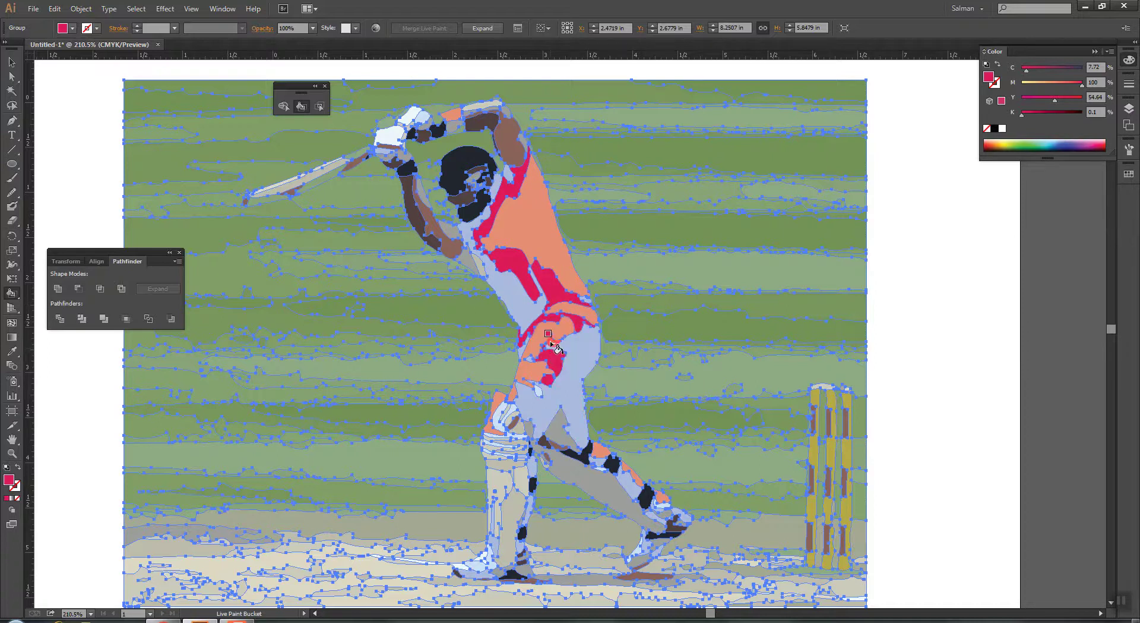
left_click(543, 383)
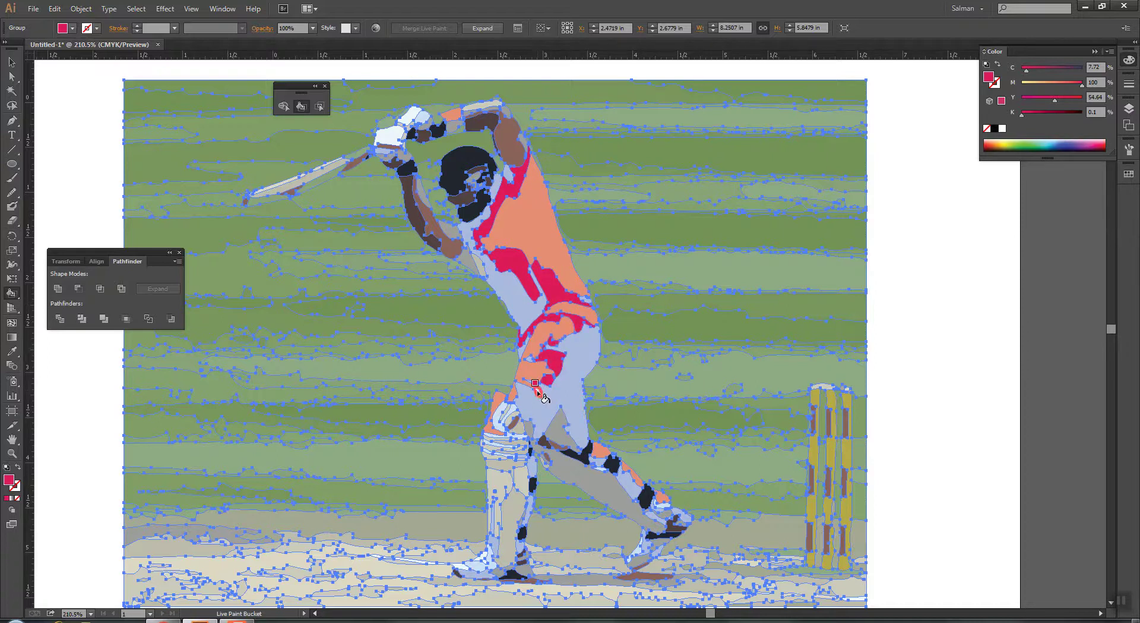
left_click(505, 419)
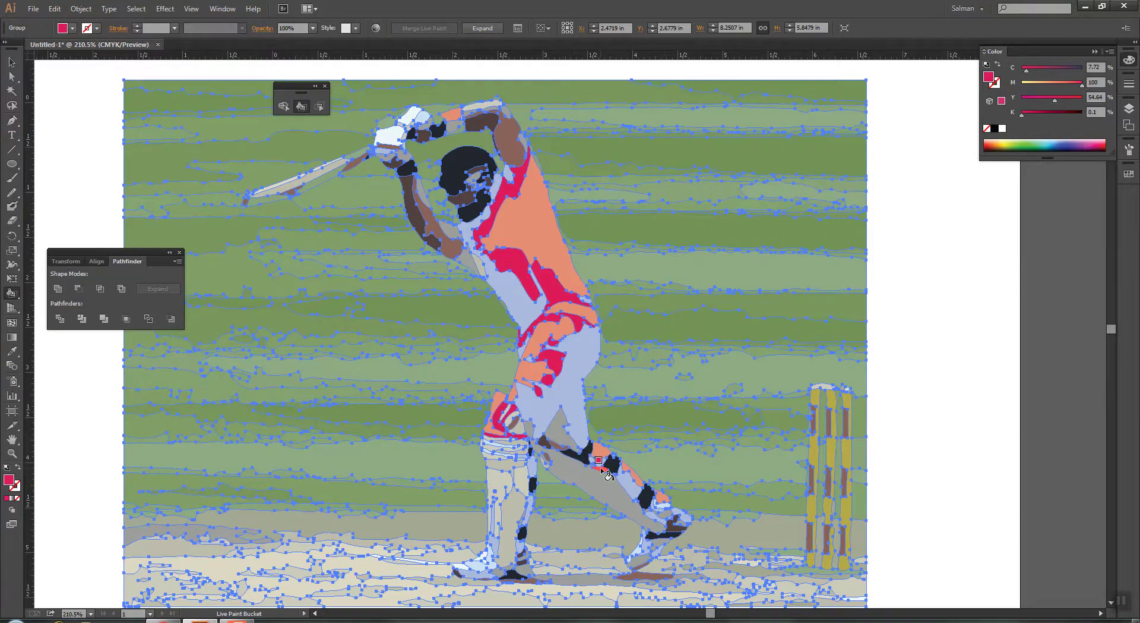
left_click(636, 547)
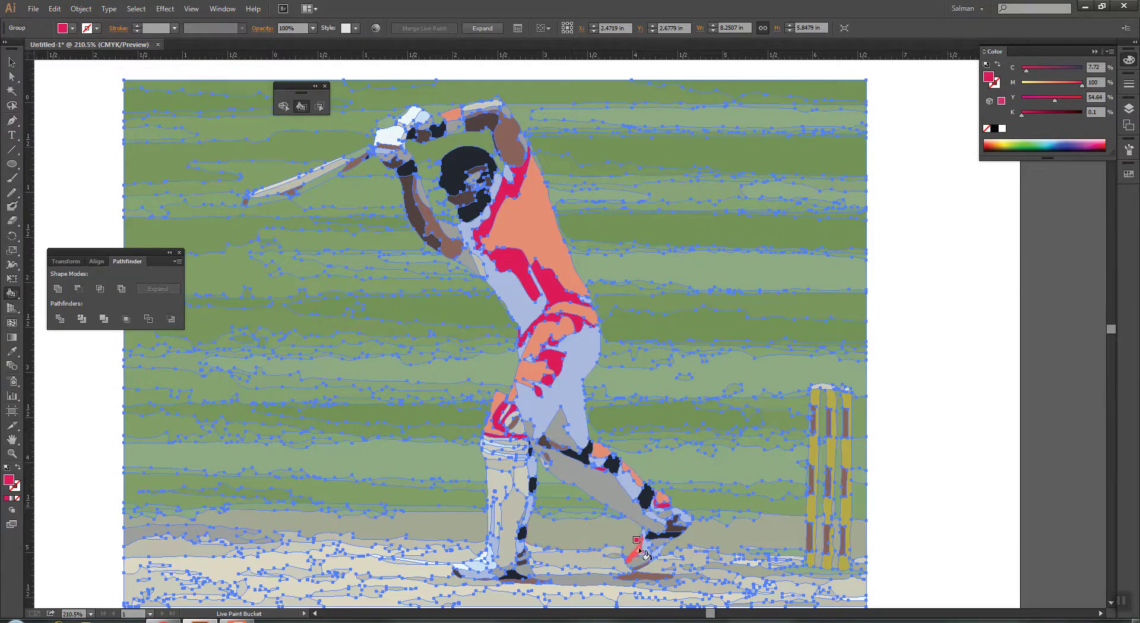
Step: Set magenta to 52% and yellow to 100%, and fill the lavender areas of the shirt, trousers and rear leg pad with orange
left_click(1055, 83)
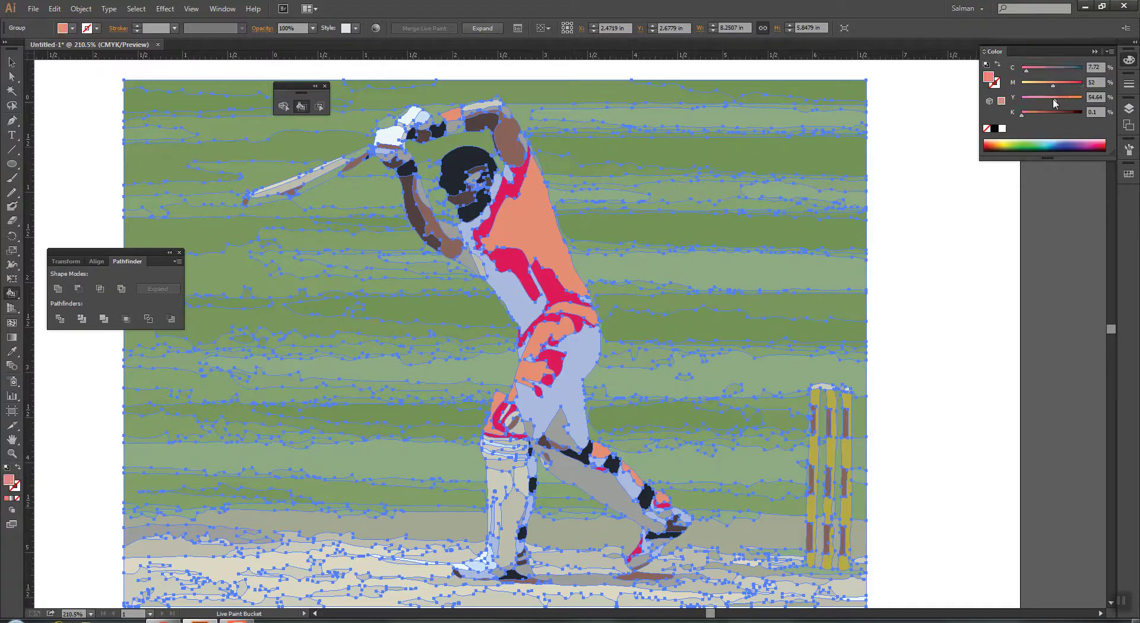
left_click(511, 282)
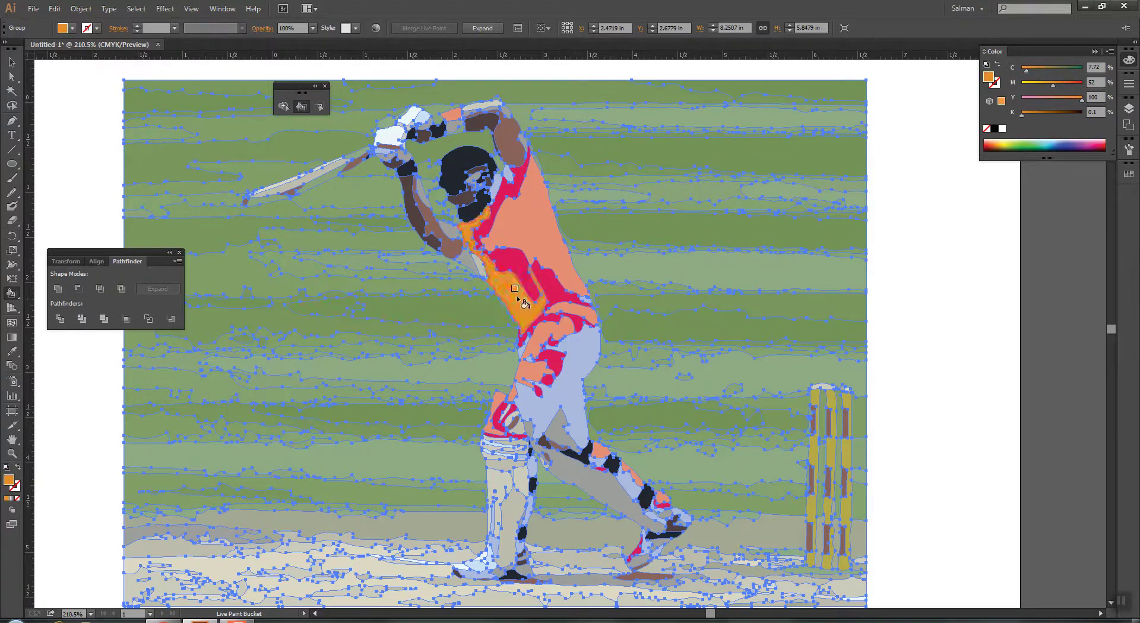
left_click(574, 339)
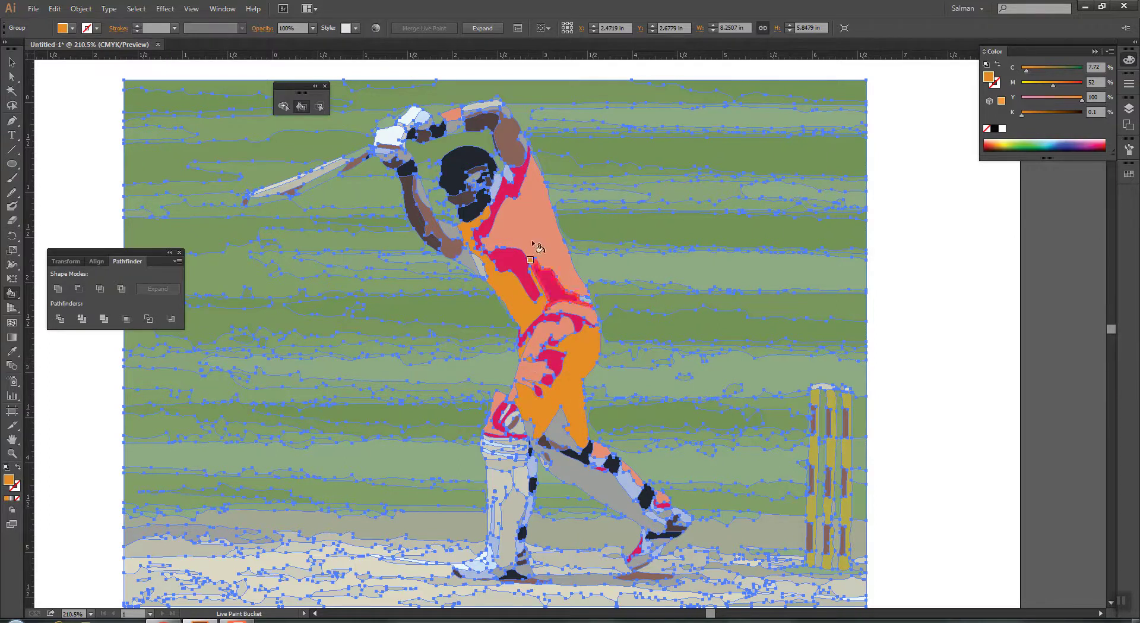
left_click(507, 171)
left_click(479, 258)
left_click(624, 480)
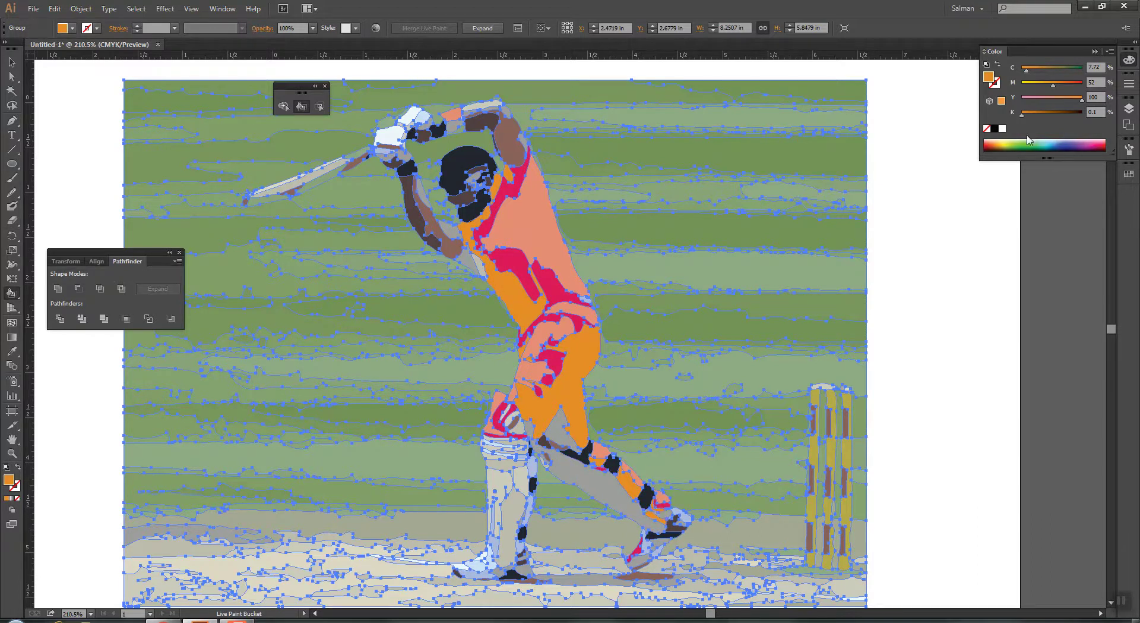
Step: Set black to 21% and fill the grey rear leg, the trouser fold and the white glove areas with the darker orange
left_click_drag(1023, 115, 1034, 118)
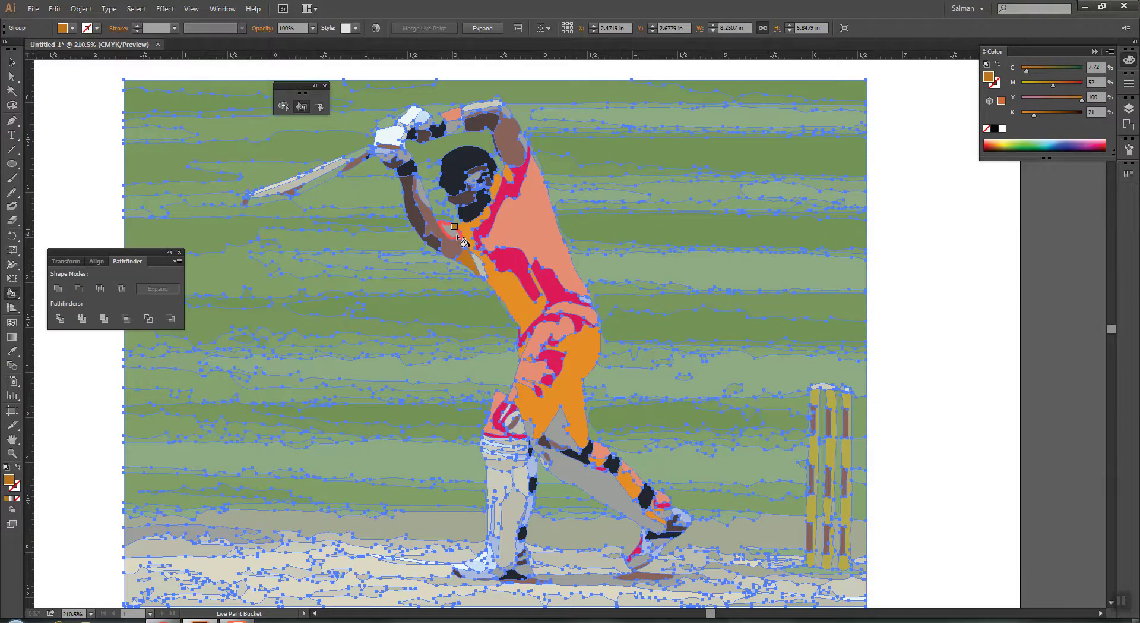
left_click(529, 430)
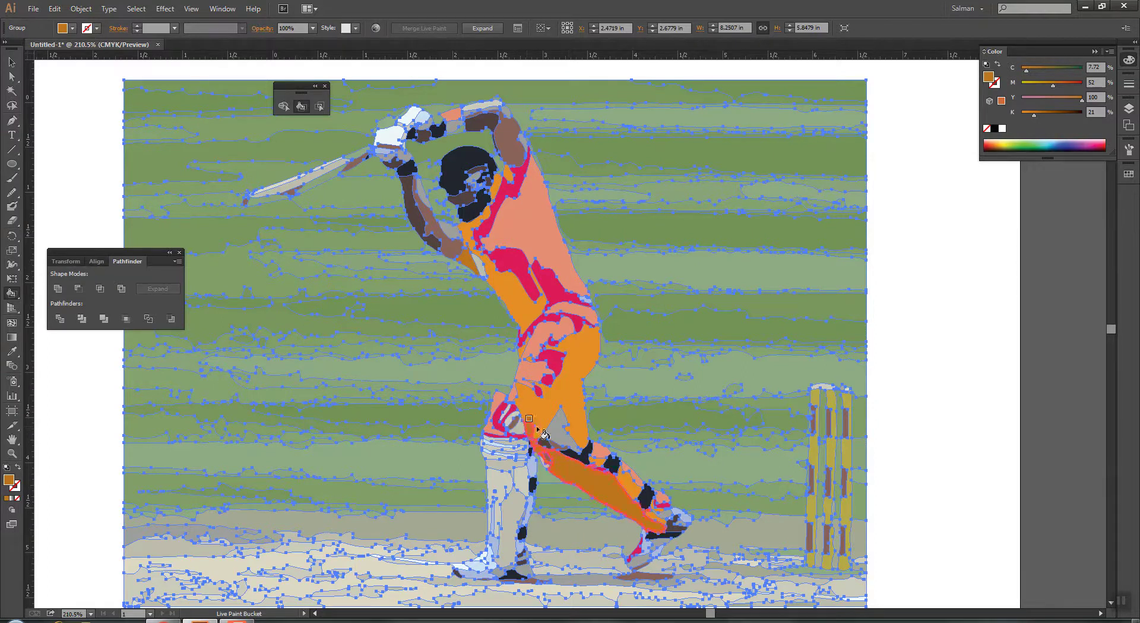
key("v")
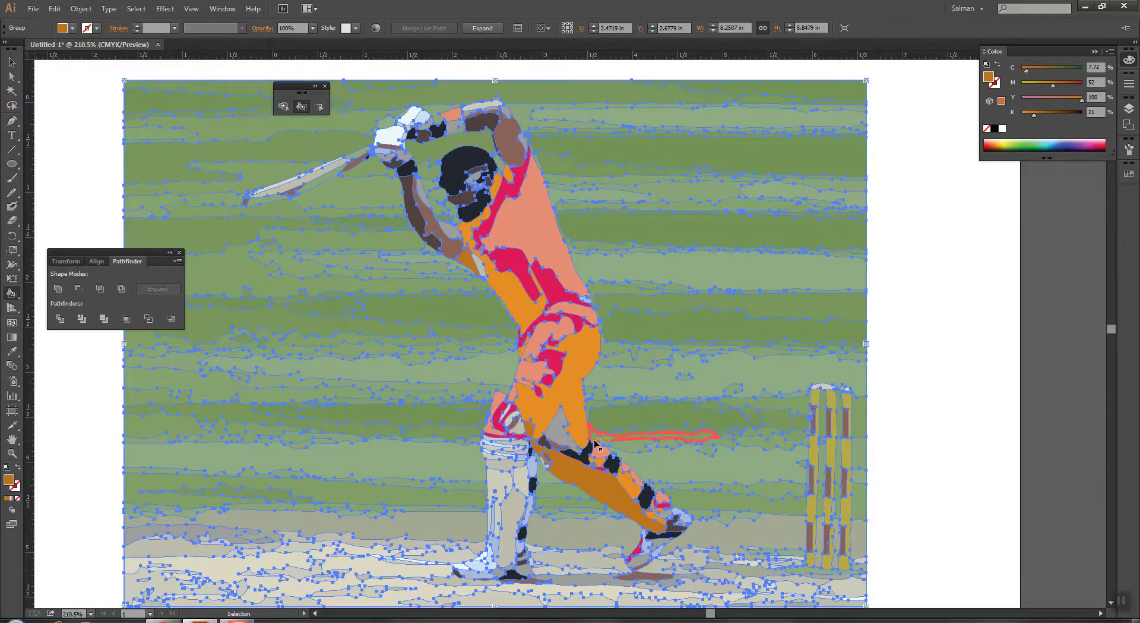
key("k")
left_click(561, 428)
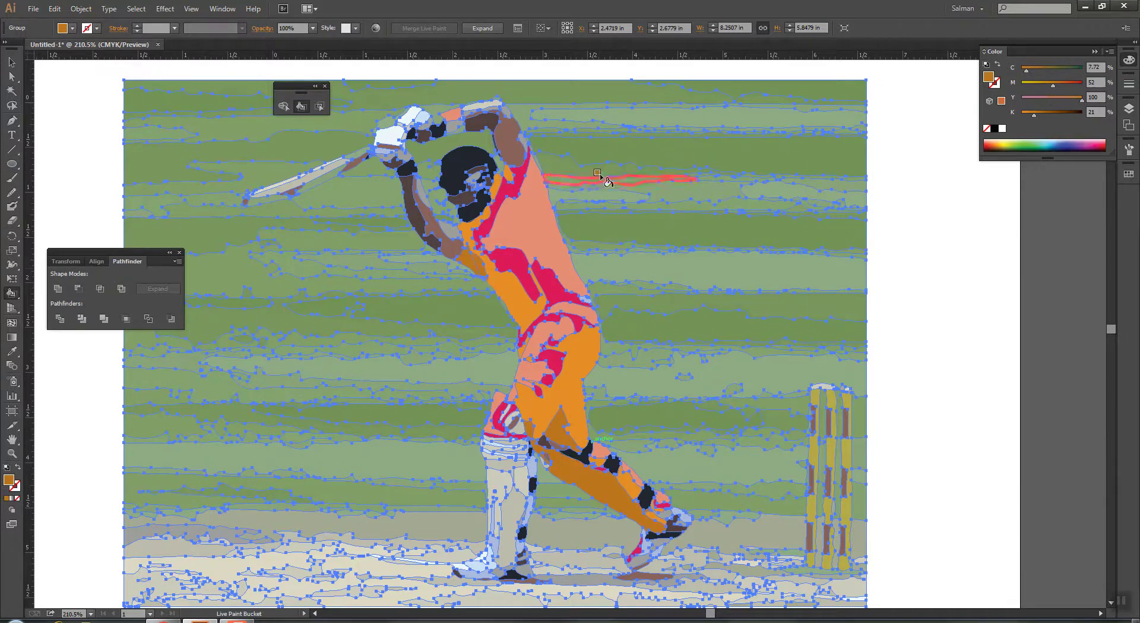
left_click(389, 135)
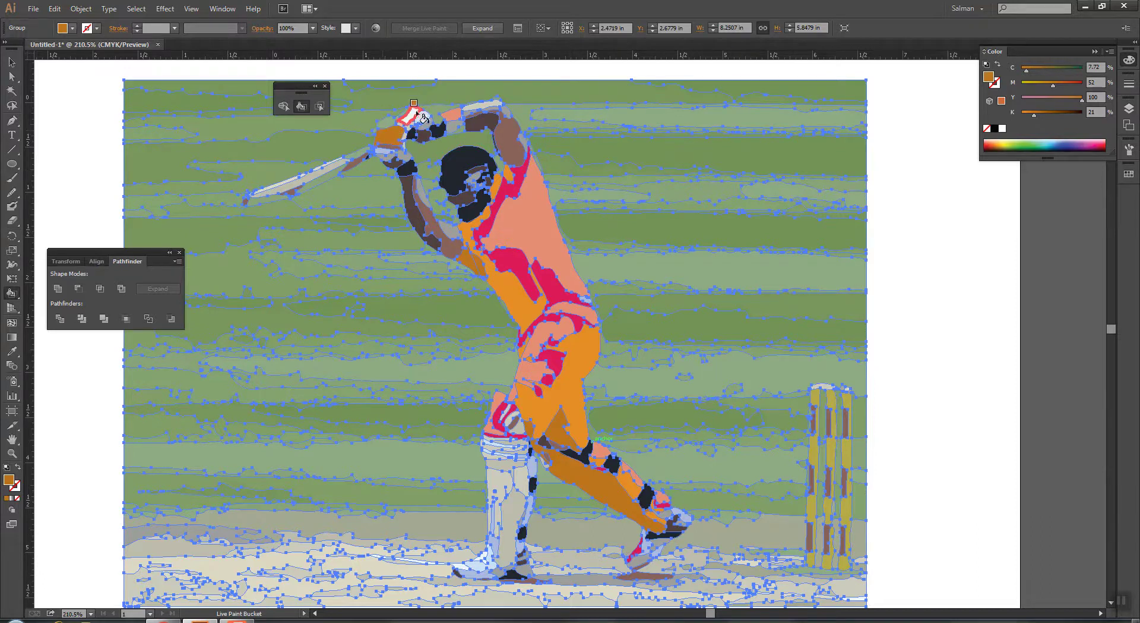
left_click(416, 116)
Step: Set black to 0% and fill the remaining pale blue glove patches and the small waist patch with bright orange
left_click_drag(1037, 118, 1014, 120)
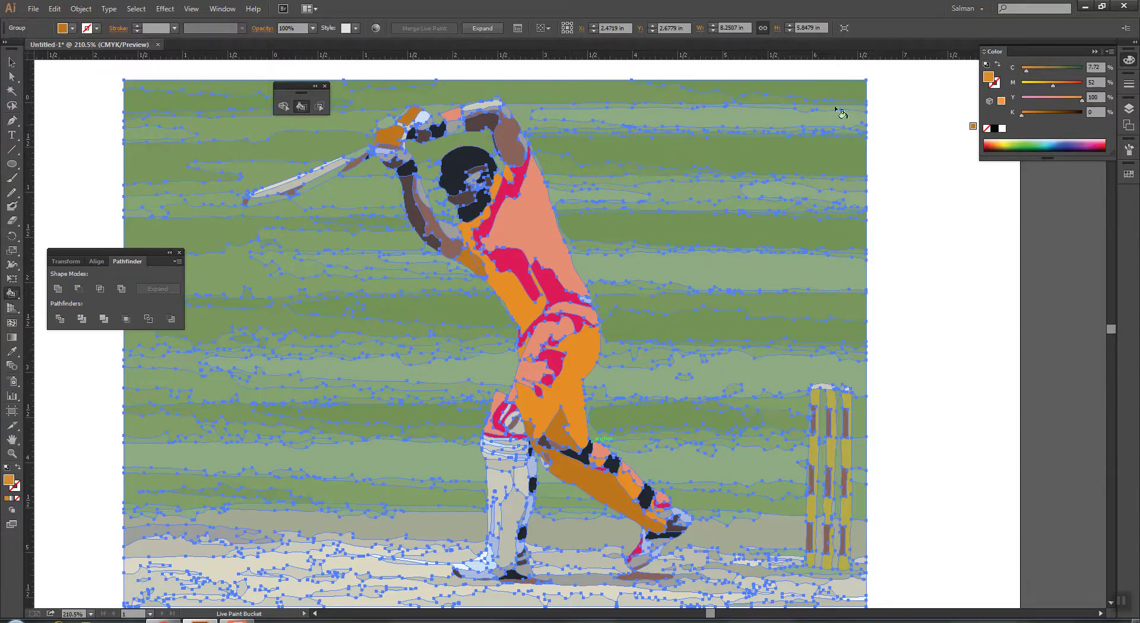
left_click(424, 116)
key("ctrl+plus")
key("ctrl+plus")
key("ctrl+plus")
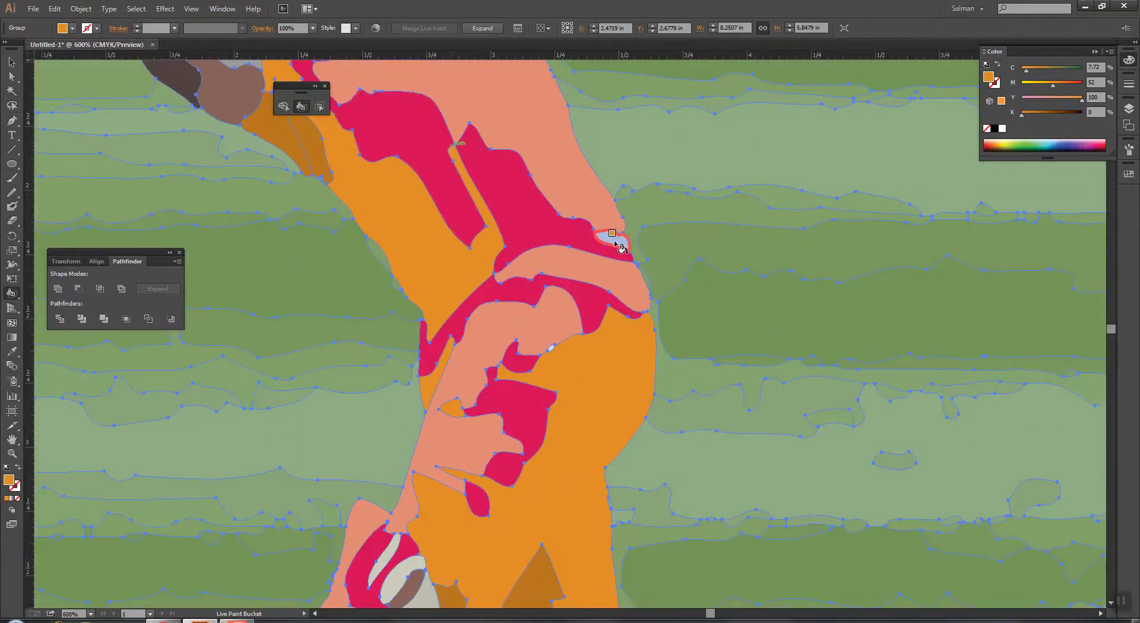
left_click_drag(237, 89, 641, 356)
left_click(548, 202)
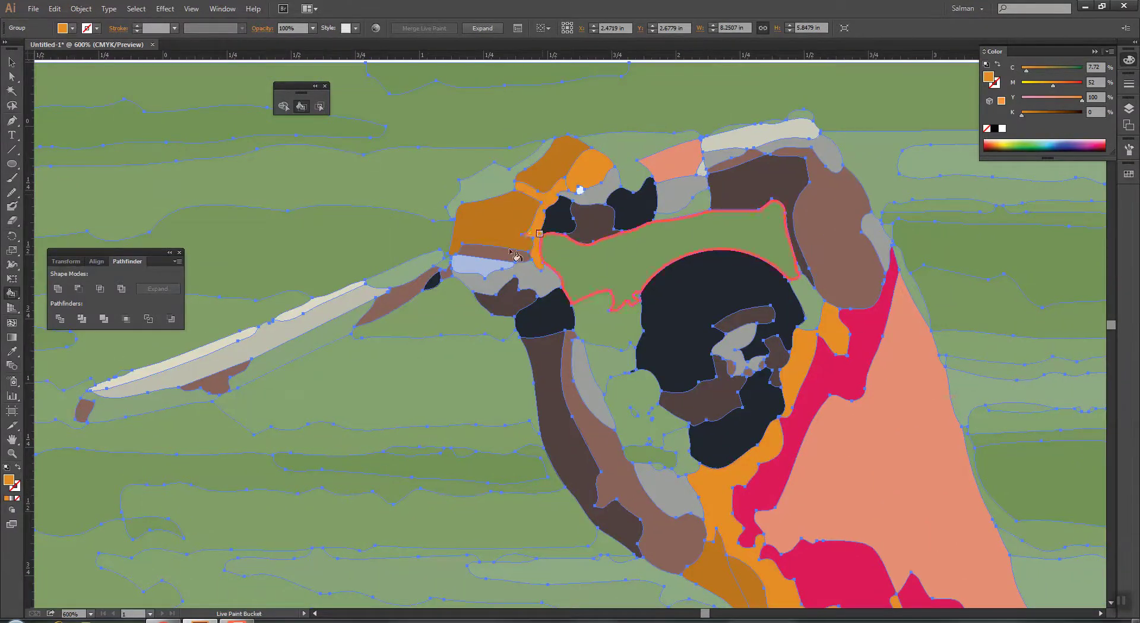
left_click(483, 264)
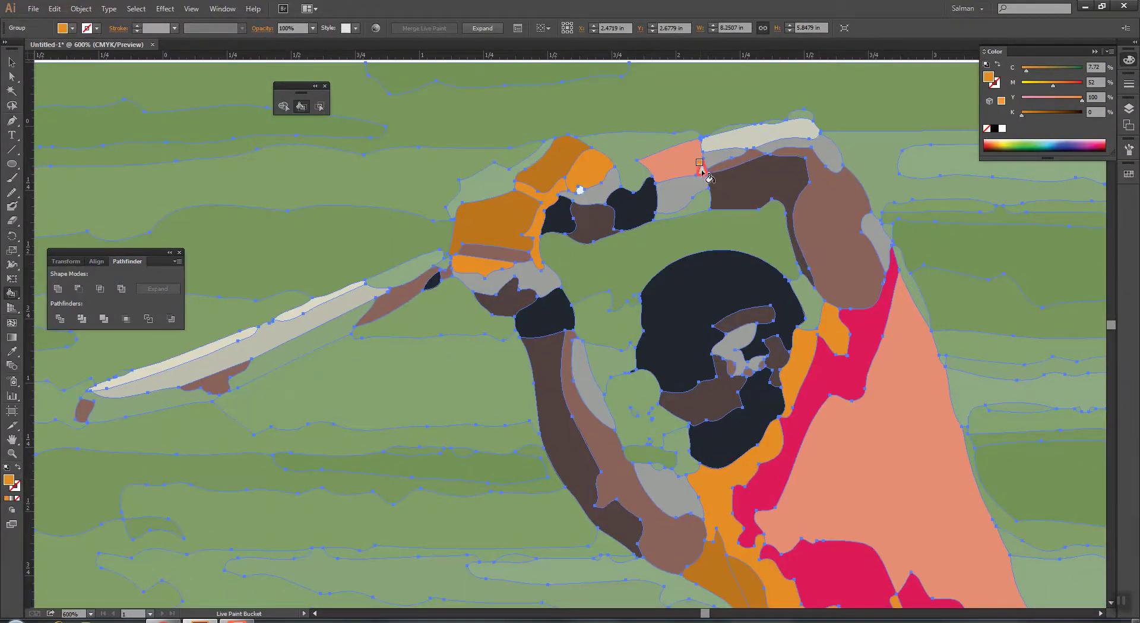
Step: Set magenta to 100% and fill the grey patches on both gloves and the upper wristband with red
left_click_drag(1051, 90, 1083, 89)
left_click(591, 192)
left_click(692, 195)
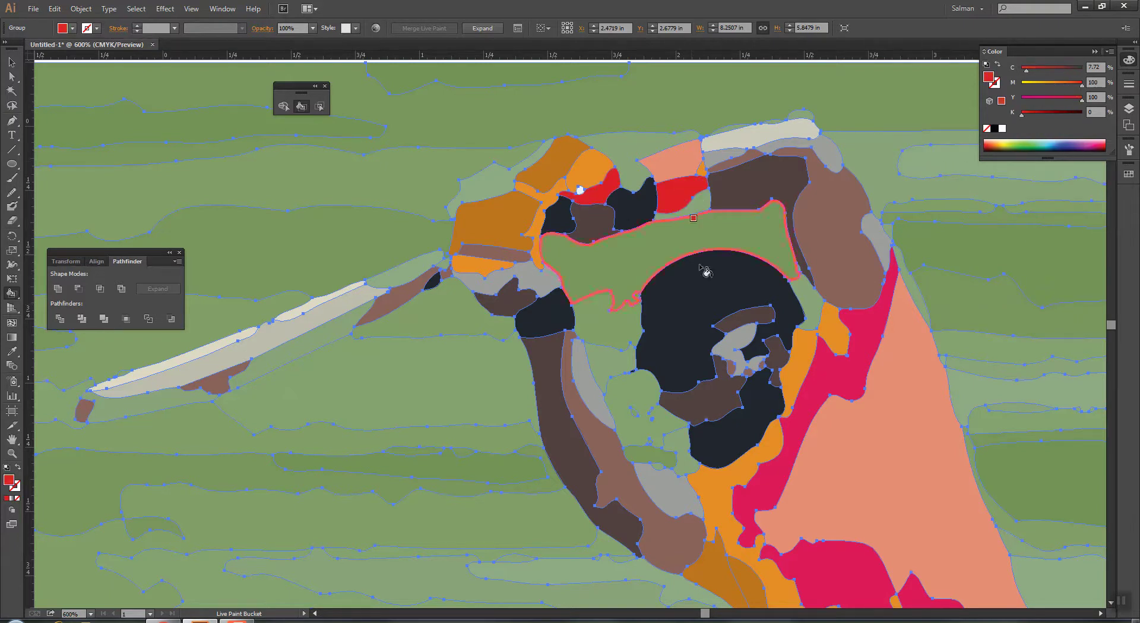
left_click(512, 285)
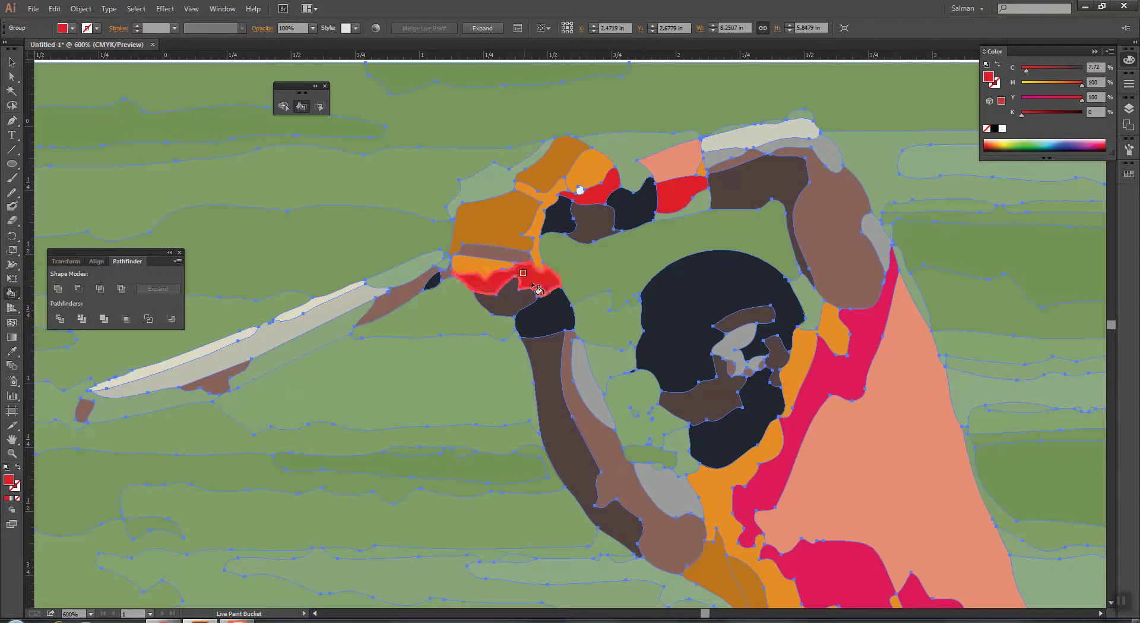
Step: Fill the grey patches on the batsman's front knee with the same red
left_click_drag(728, 235, 723, 234)
scroll(723, 234, "down", 10)
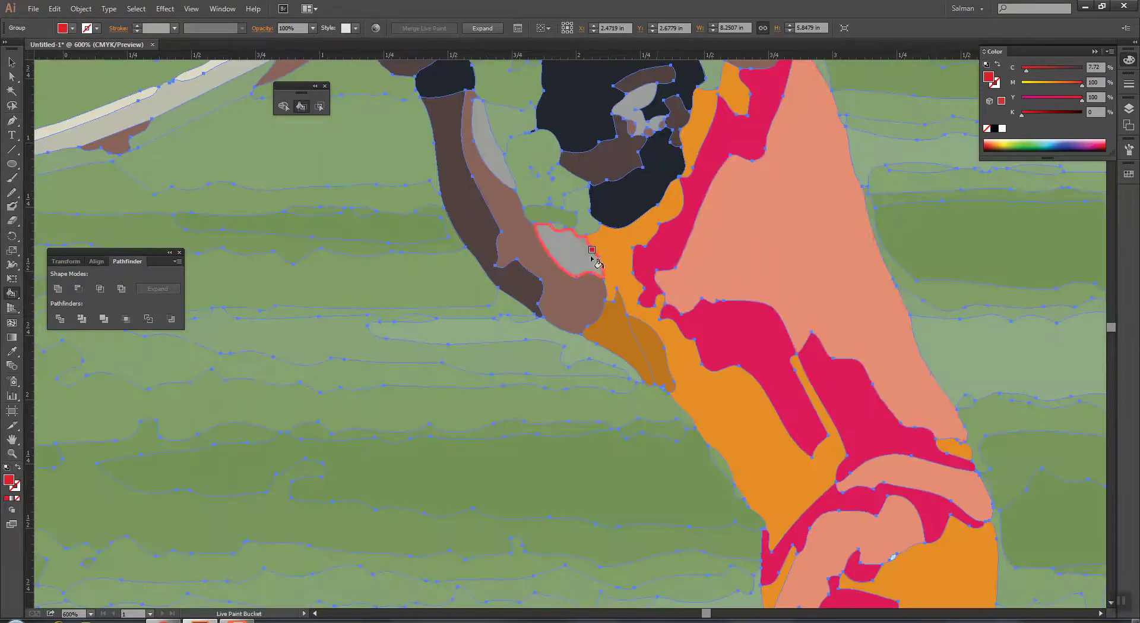
scroll(668, 288, "down", 3)
scroll(668, 288, "down", 10)
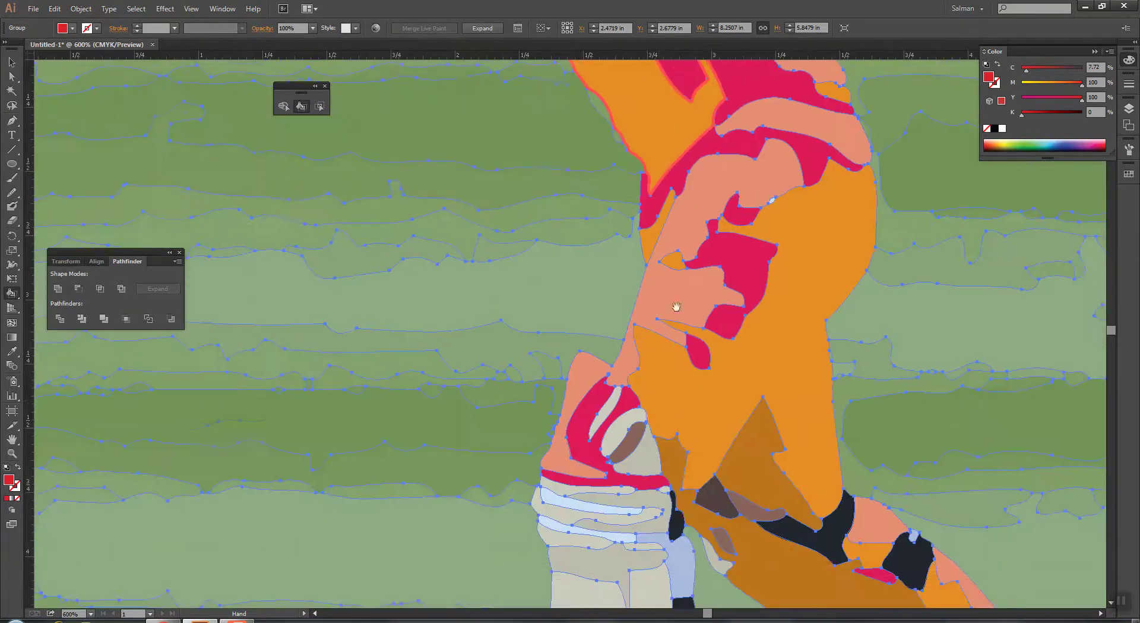
left_click(656, 213)
left_click(662, 229)
left_click(698, 255)
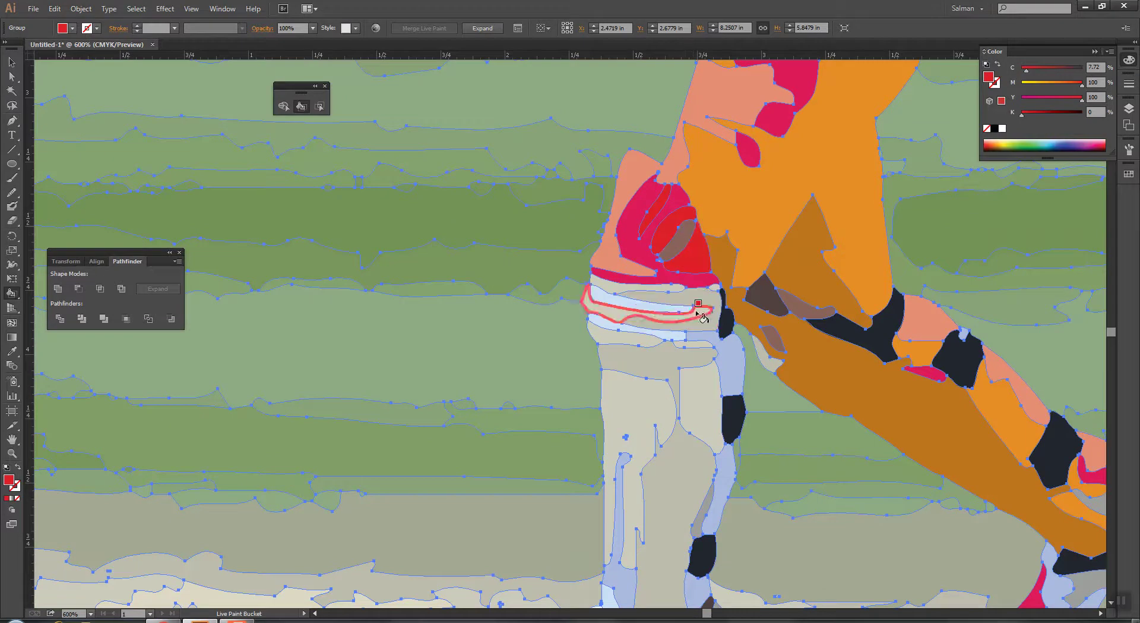
Step: Set magenta to 38% and fill the front pad's blue stripes, shin strip and lavender back-edge pieces with yellow-orange
left_click(1045, 84)
left_click(644, 303)
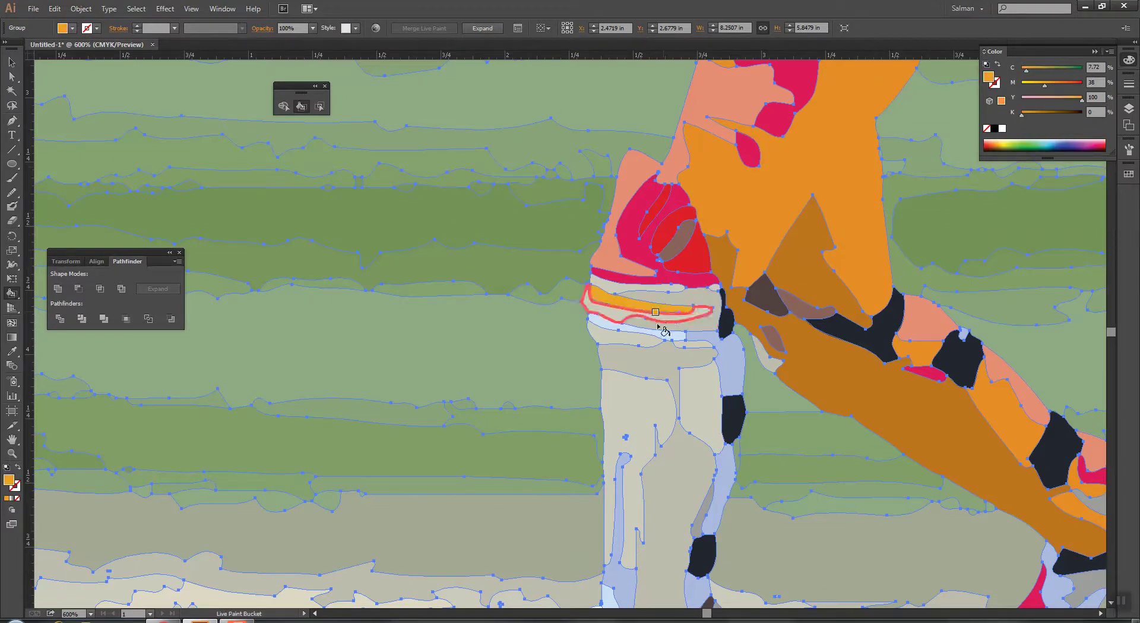
left_click(658, 334)
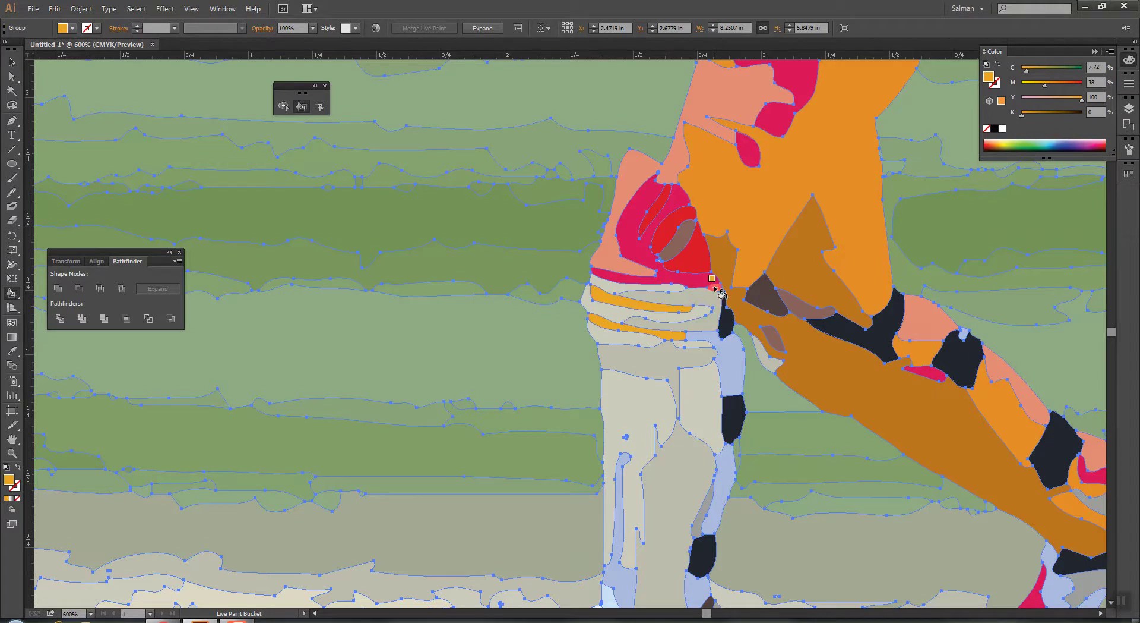
left_click(732, 359)
left_click(734, 451)
left_click_drag(733, 452, 770, 293)
left_click(736, 437)
left_click(664, 434)
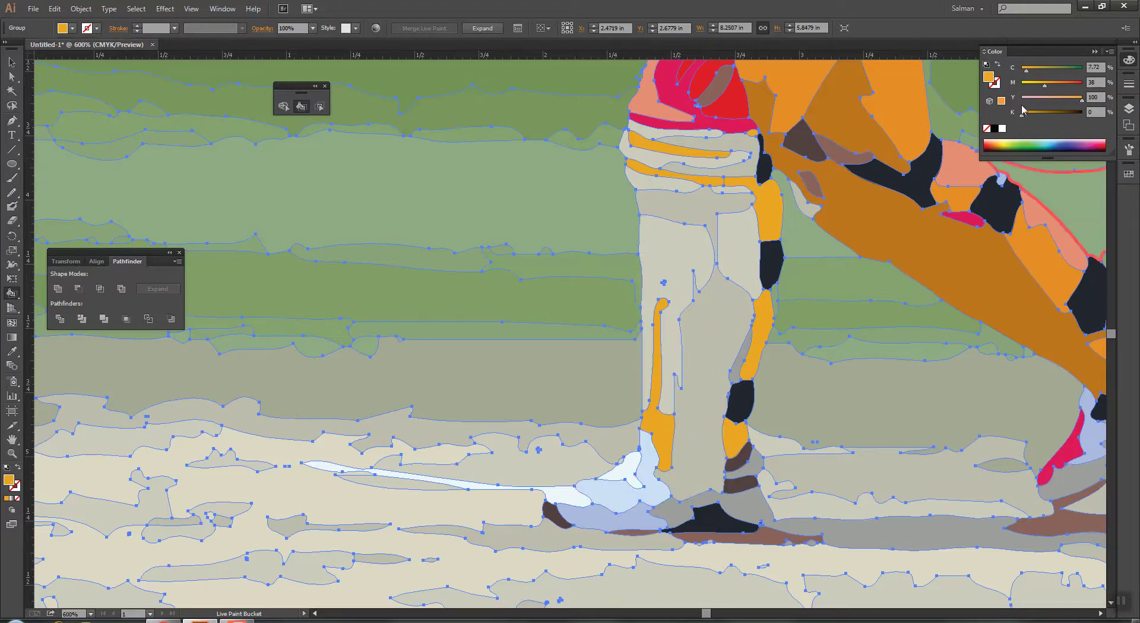
Step: Fill the front shoe's blue faces with peach at 56% yellow, and its white upper patch with crimson at 100% magenta
left_click(1056, 98)
left_click(635, 482)
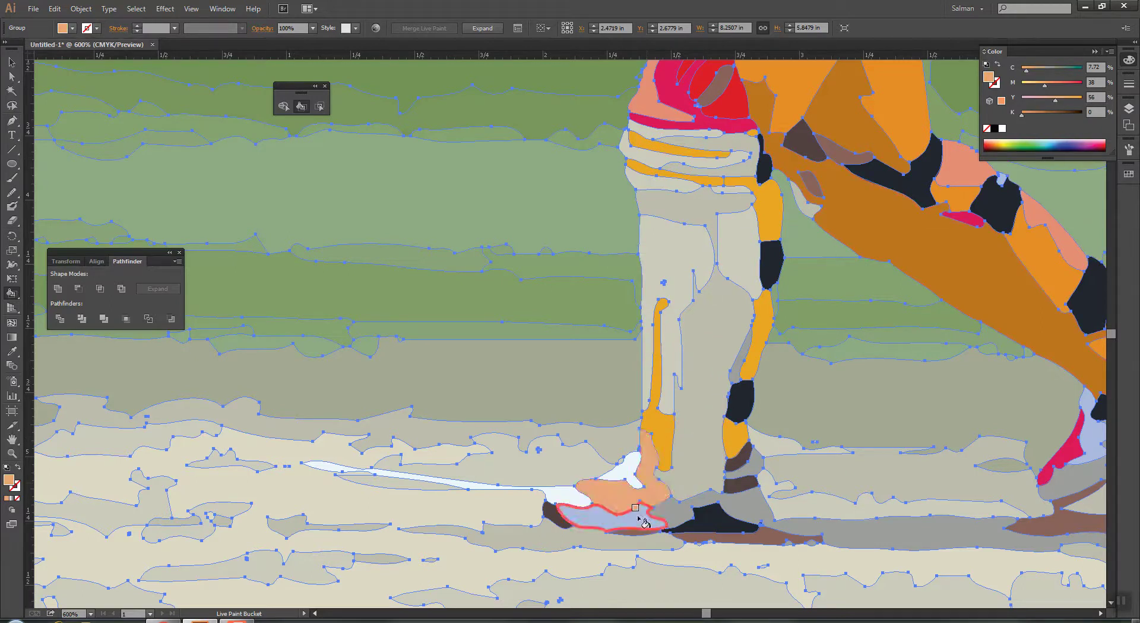
left_click_drag(1047, 87, 1083, 85)
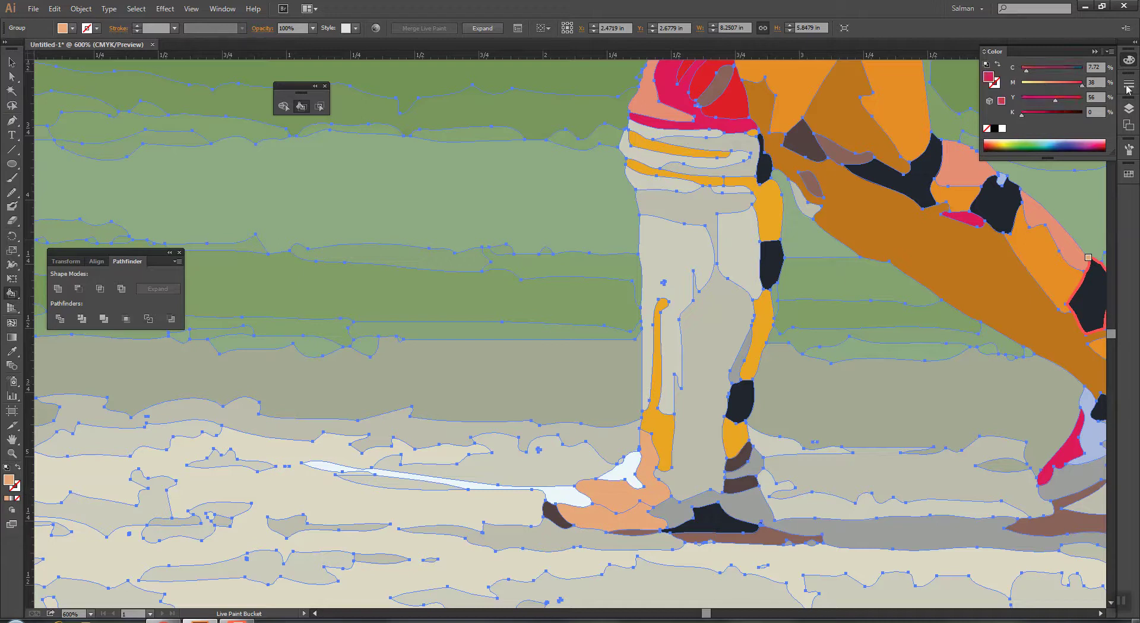
left_click(631, 471)
Step: Fill the light front faces and horizontal bands of the front leg pad with the same crimson
left_click(677, 369)
left_click(701, 202)
left_click(664, 184)
left_click(671, 160)
left_click(665, 125)
Step: Set black to 25% and fill the shaded side and band faces of the front leg pad with dark crimson
left_click_drag(1015, 119, 1037, 114)
left_click(740, 171)
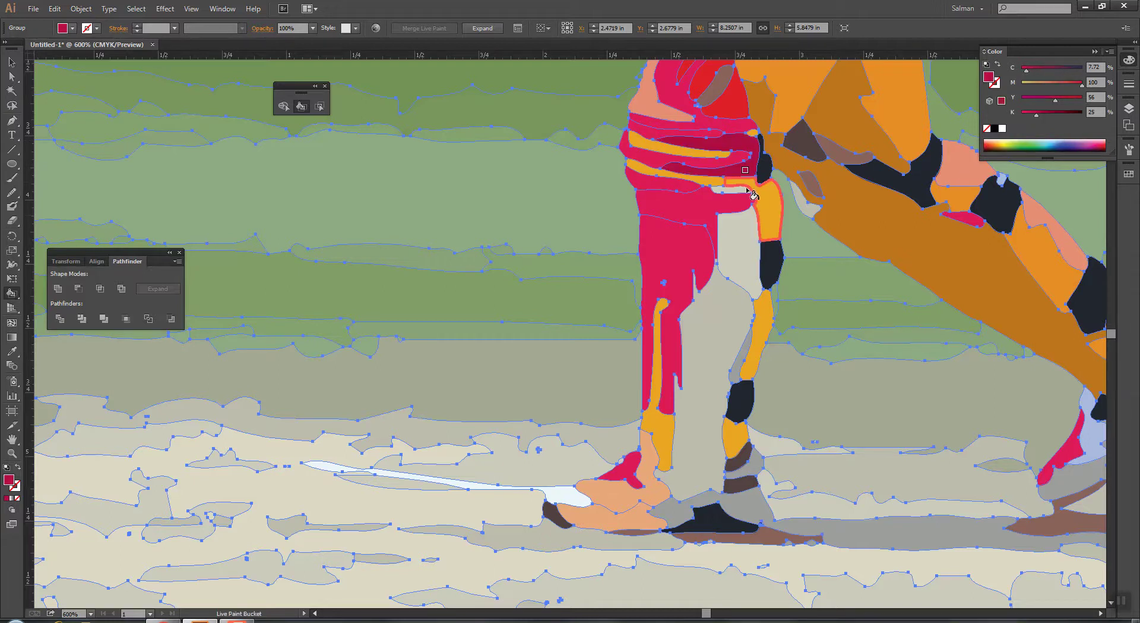
left_click(737, 256)
left_click(729, 189)
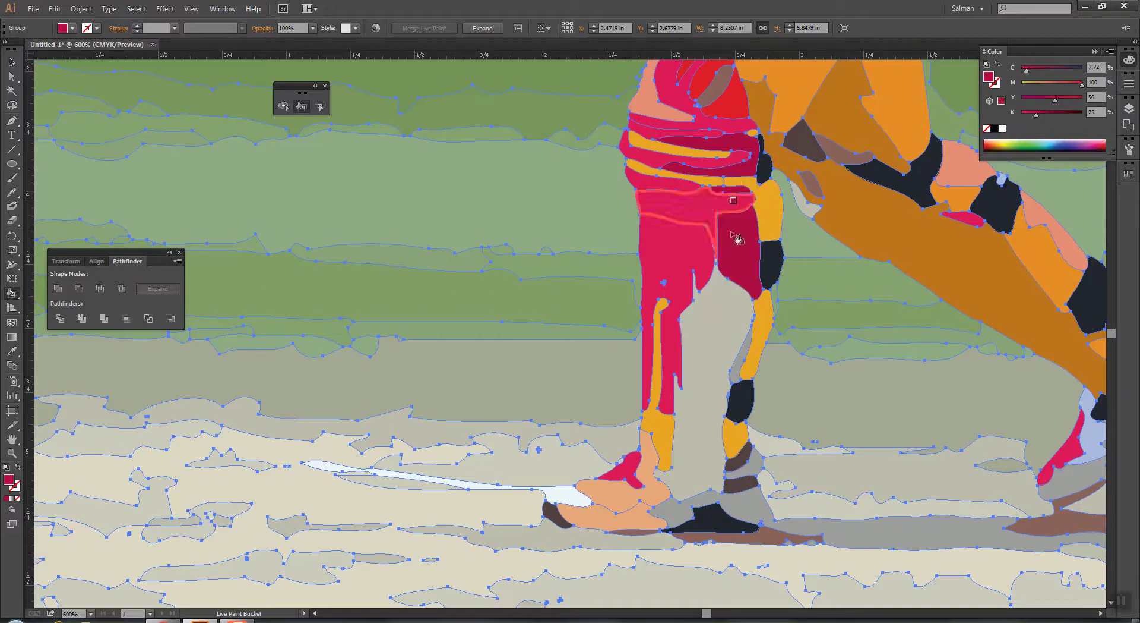
left_click(716, 321)
Step: Set black to 11% and fill the grey heel and sole faces of the front shoe and the ground shadow with crimson
left_click_drag(1032, 120, 1029, 115)
left_click(756, 469)
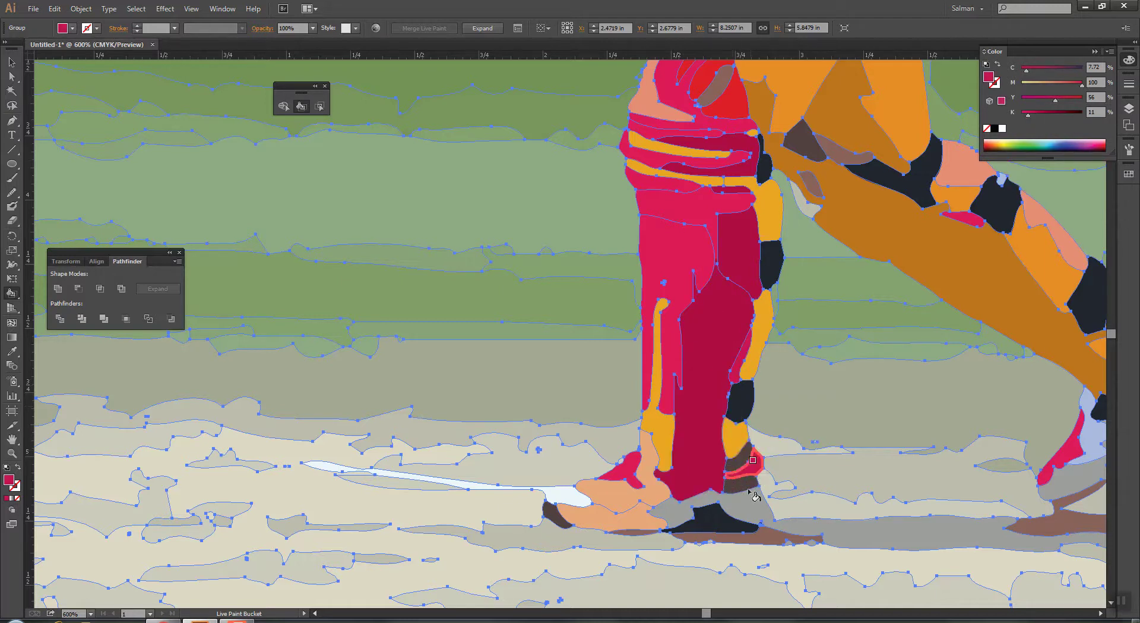
left_click(685, 515)
Step: Fill pieces of the rear shoe and the small grey piece behind the front knee with the same crimson, and deselect the artwork
left_click_drag(871, 455, 587, 419)
left_click(844, 414)
left_click(907, 333)
left_click(881, 310)
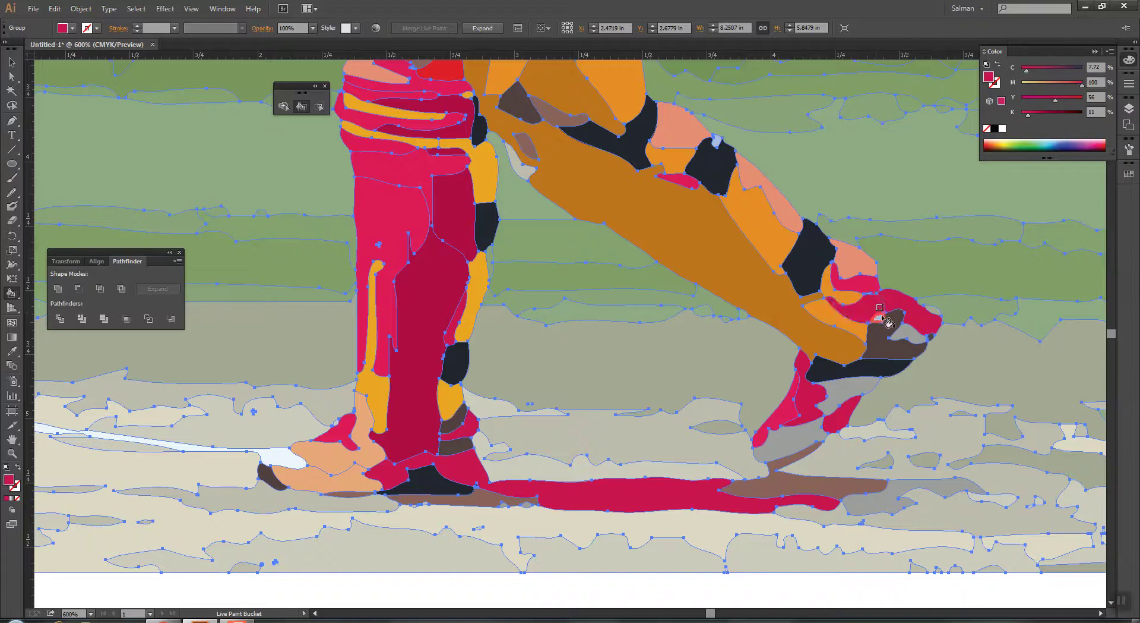
left_click(522, 161)
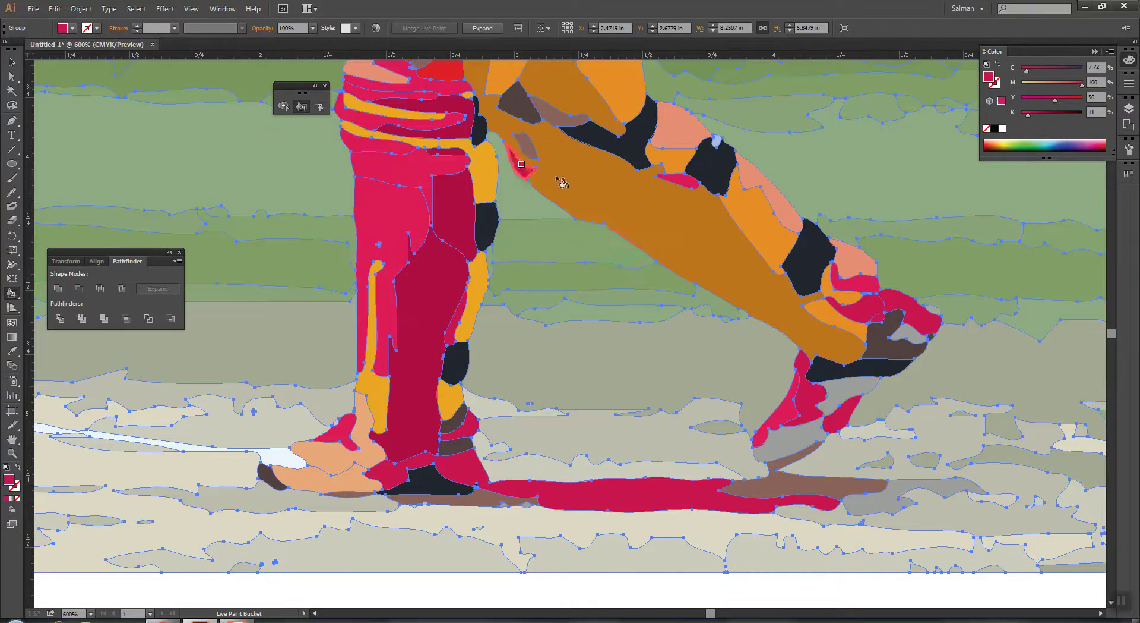
key("ctrl+1")
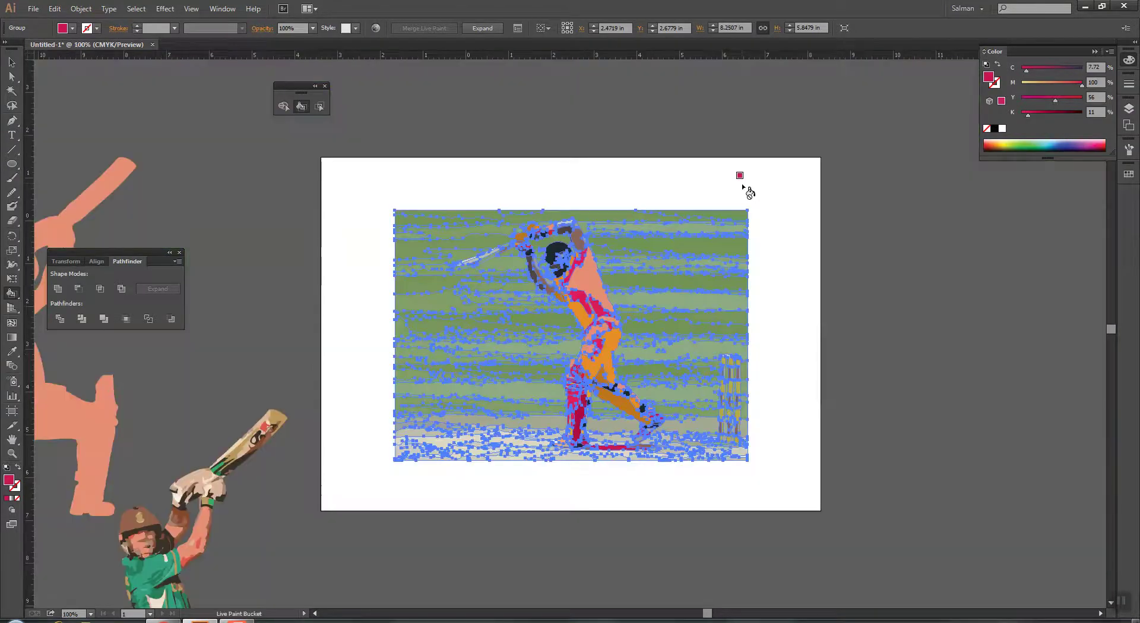
key("v")
left_click(179, 130)
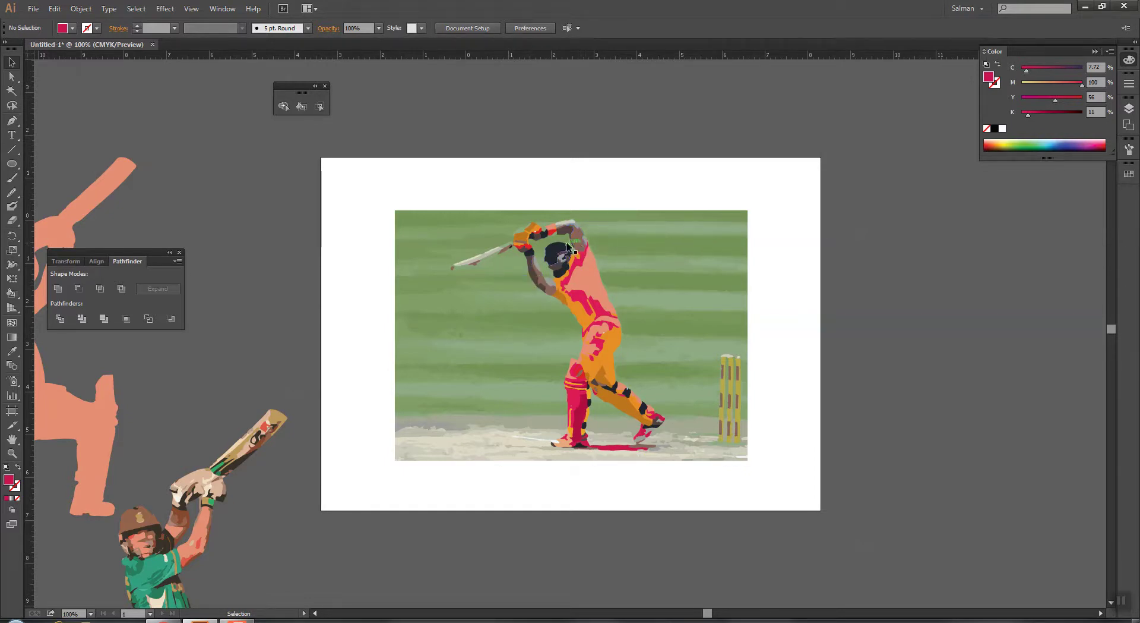
Step: Select the dark green background bands with the Live Paint Selection tool and fill them with the sky-blue swatch
left_click(549, 343)
key("z")
left_click_drag(364, 178, 907, 517)
left_click(321, 107)
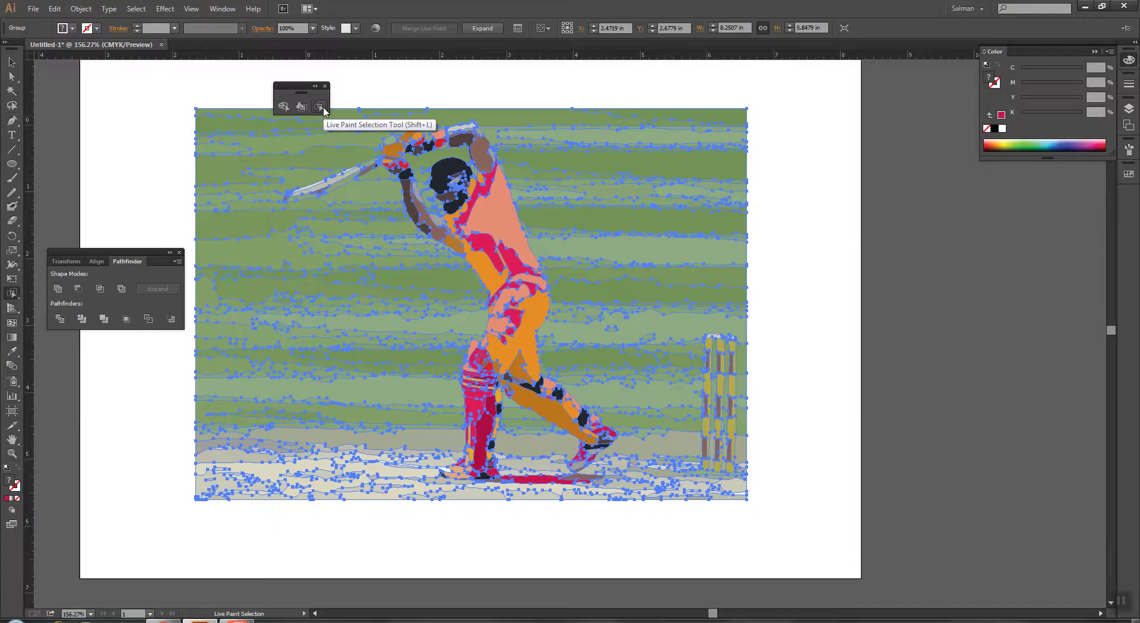
scroll(463, 238, "left", 5)
scroll(464, 238, "up", 1)
left_click(469, 168)
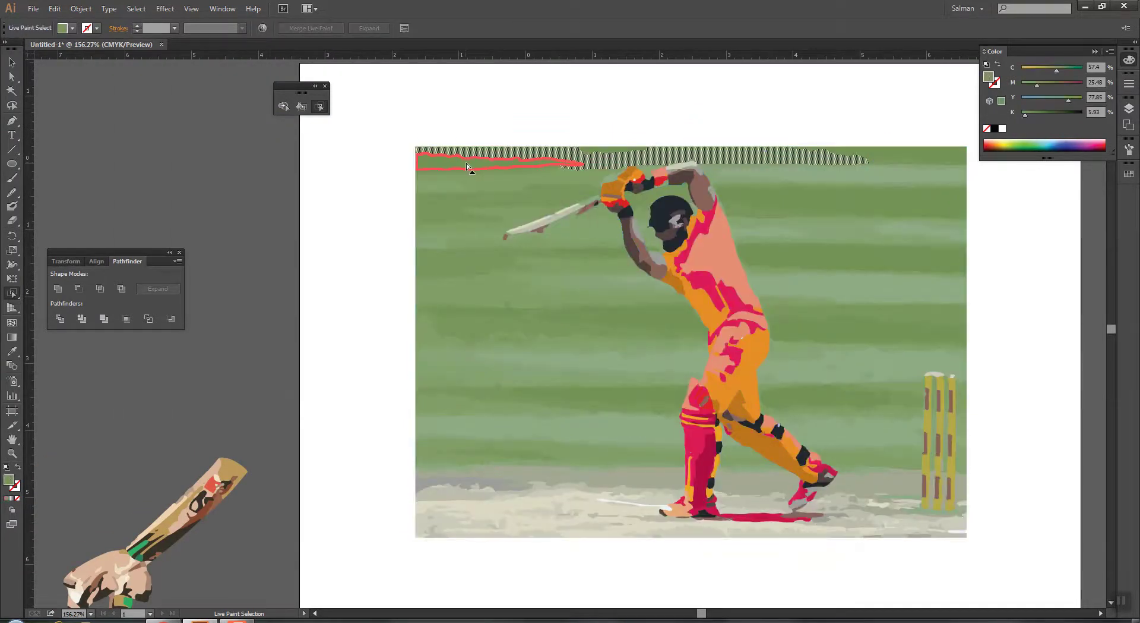
left_click(799, 207, "shift")
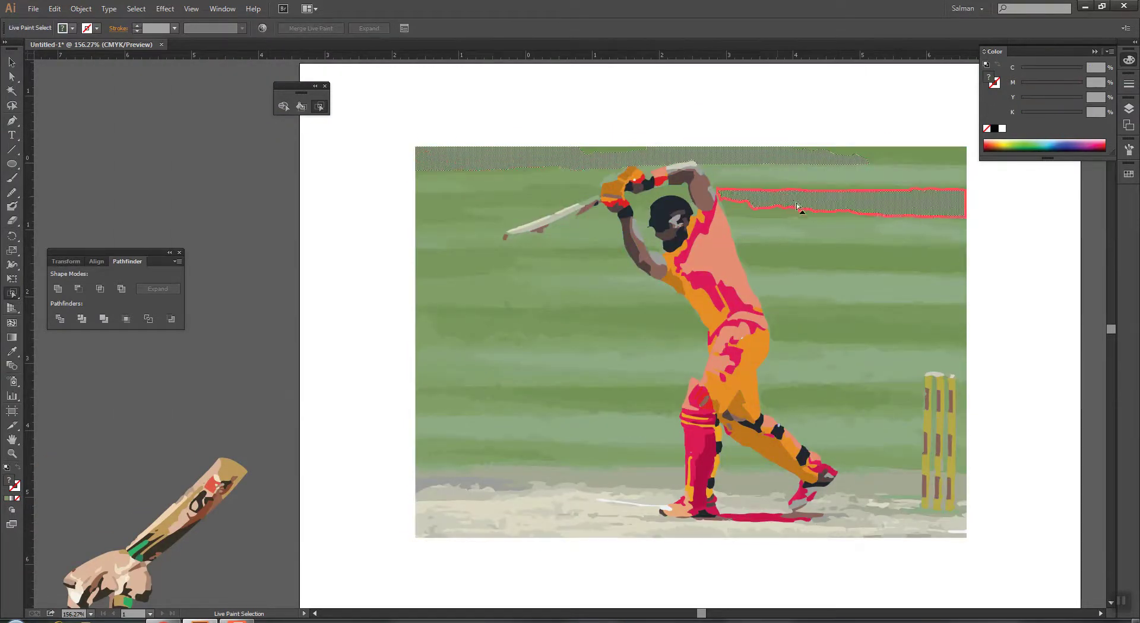
left_click(830, 266, "shift")
left_click(851, 324, "shift")
left_click(683, 320, "shift")
left_click(677, 402, "shift")
left_click(802, 398, "shift")
left_click(851, 458, "shift")
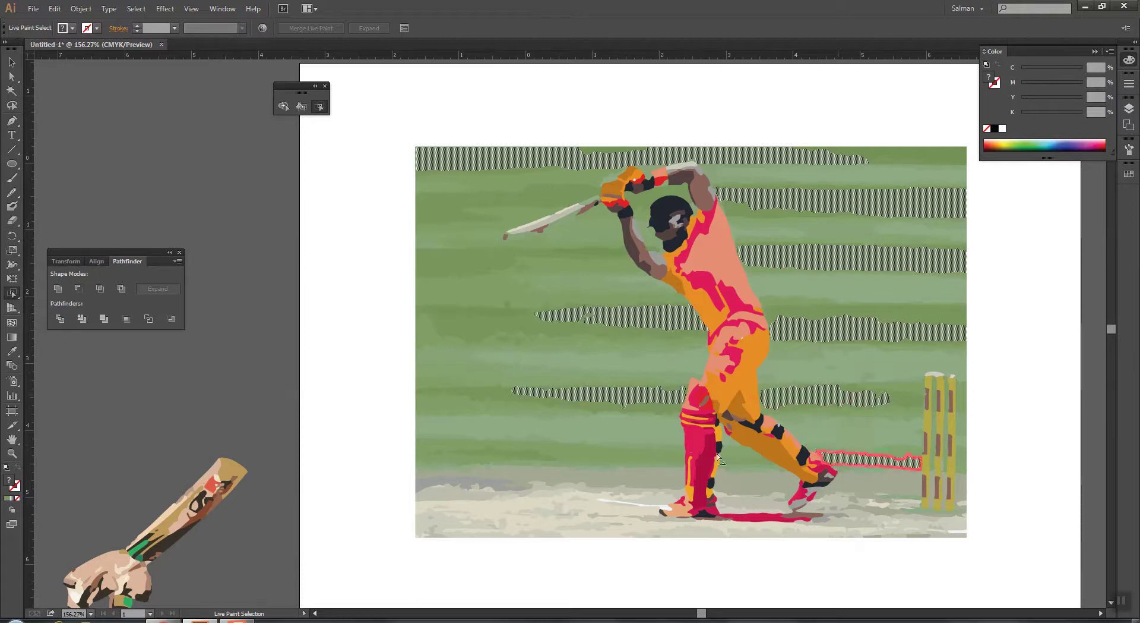
left_click(538, 456, "shift")
left_click(506, 400, "shift")
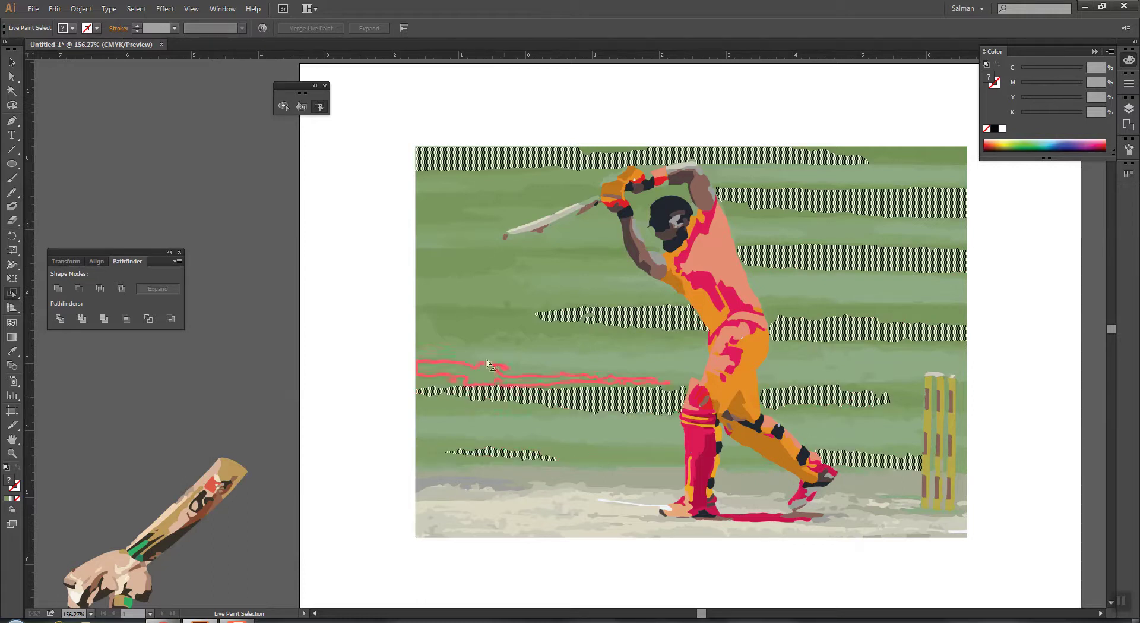
left_click(460, 265, "shift")
left_click(439, 211, "shift")
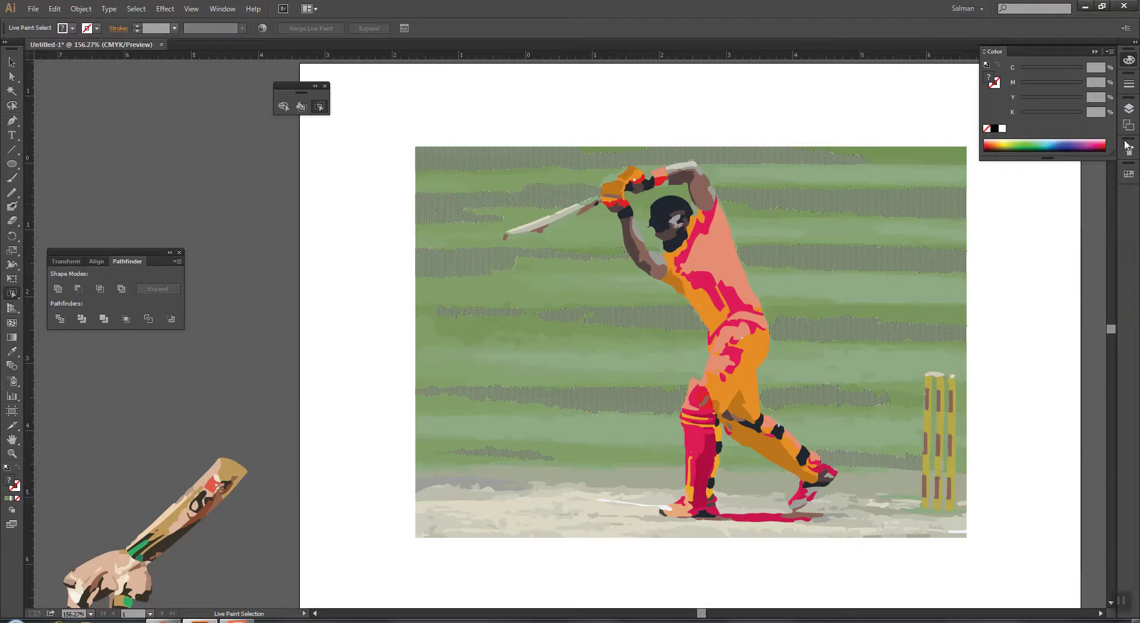
left_click(1129, 174)
left_click(1049, 188)
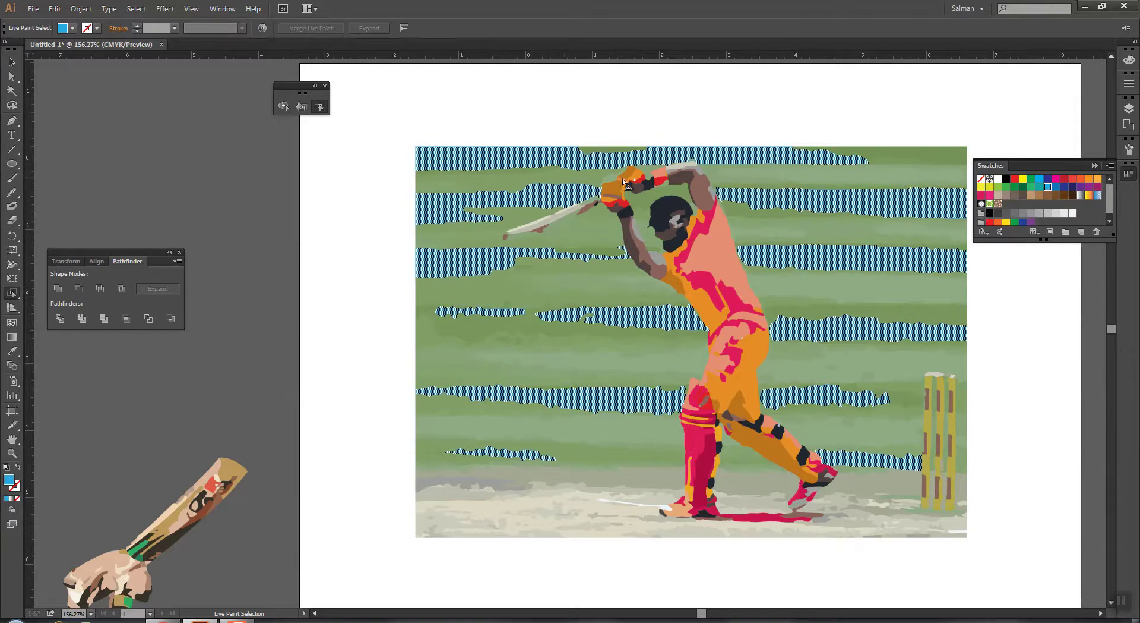
Step: Select the olive-green band pieces bordering the blue stripes, fill them with the sky-blue swatch and adjust its cyan value
left_click(538, 173)
left_click(596, 155, "shift")
left_click(925, 156, "shift")
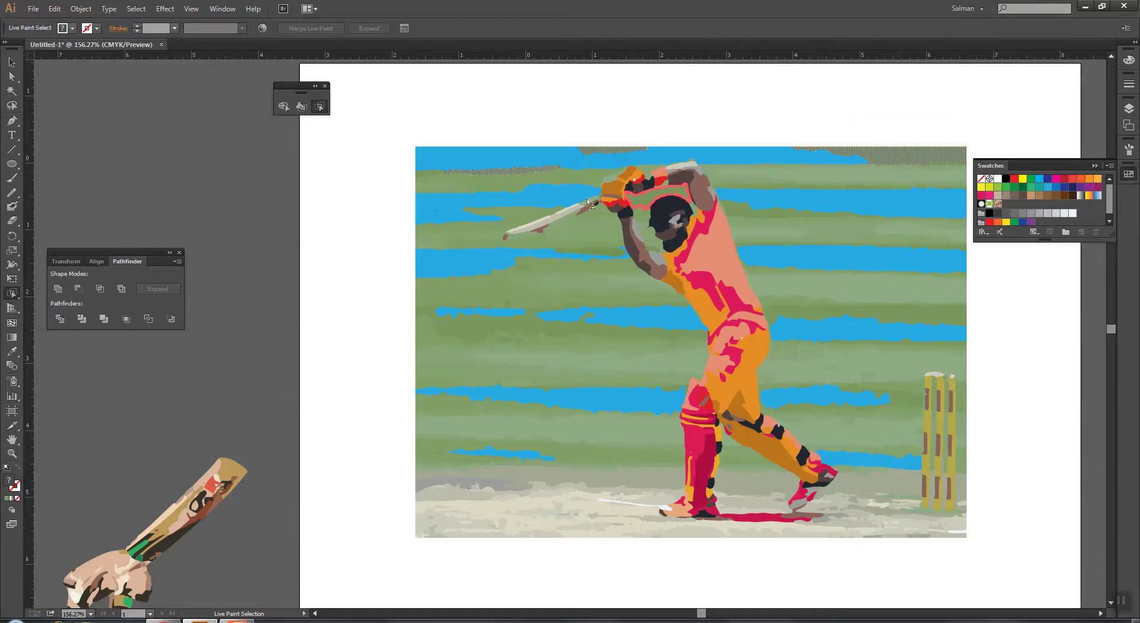
left_click(511, 225, "shift")
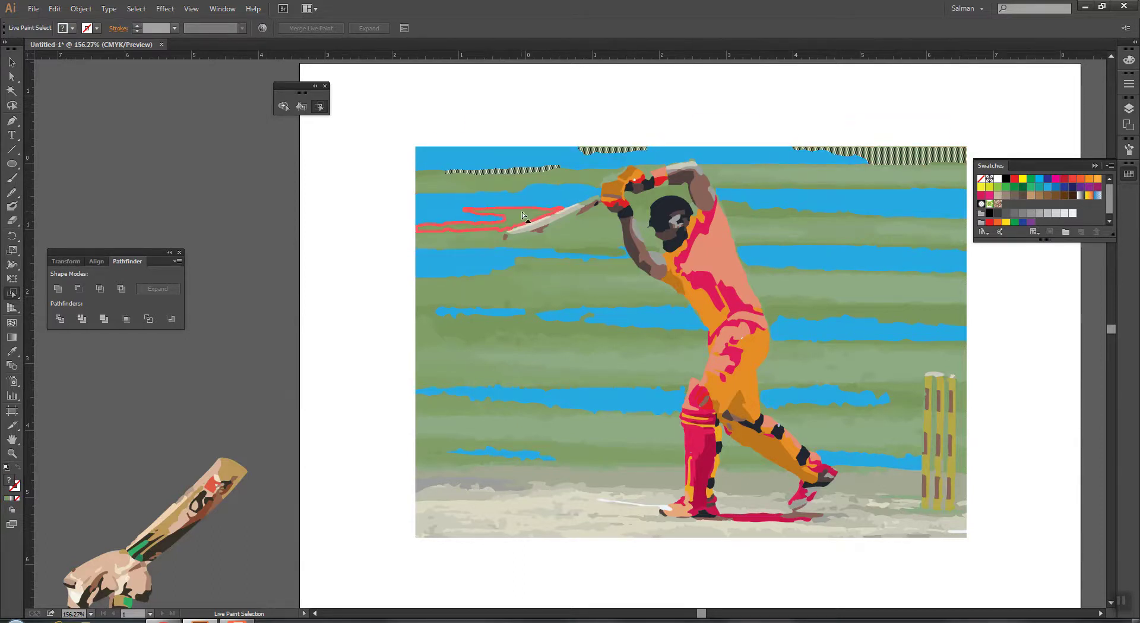
left_click(597, 255, "shift")
left_click(524, 267, "shift")
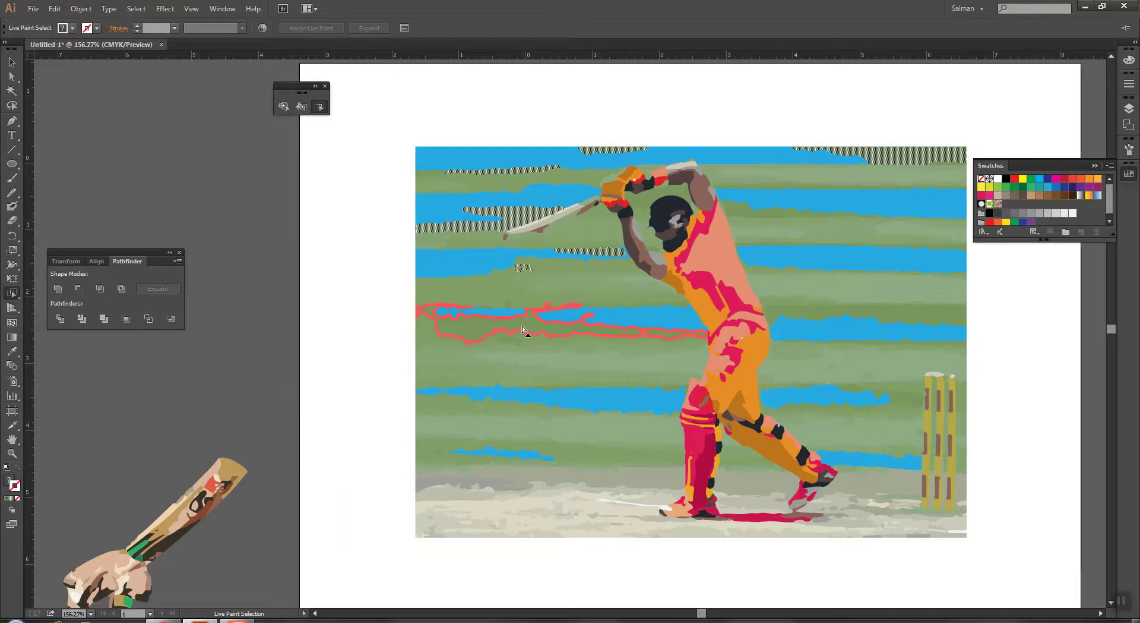
left_click(525, 329, "shift")
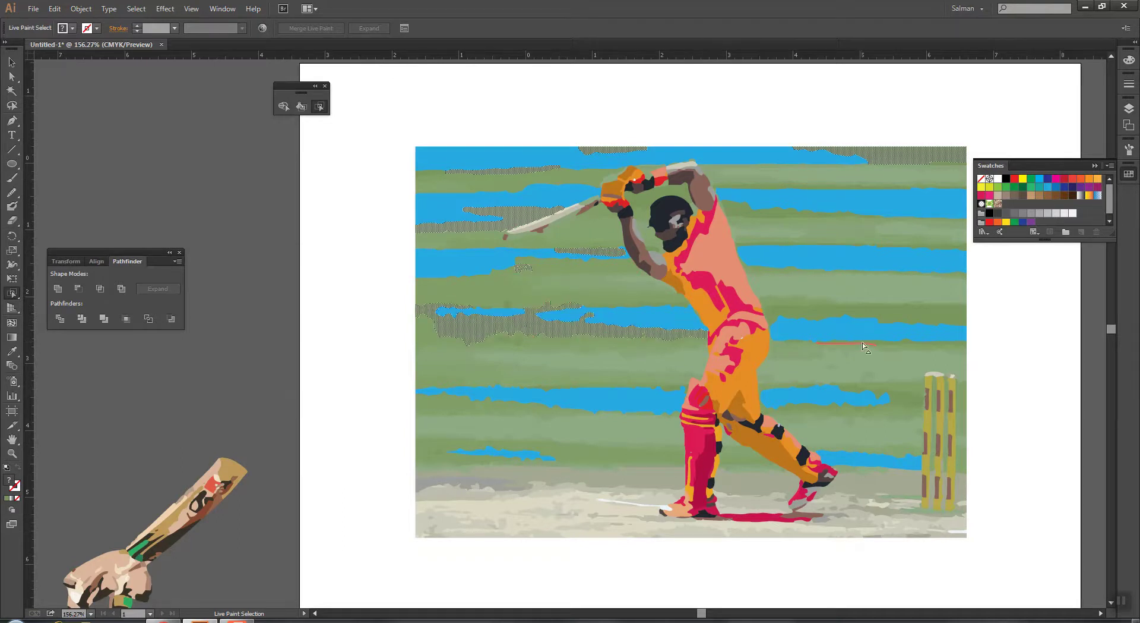
left_click(892, 320, "shift")
left_click(960, 347, "shift")
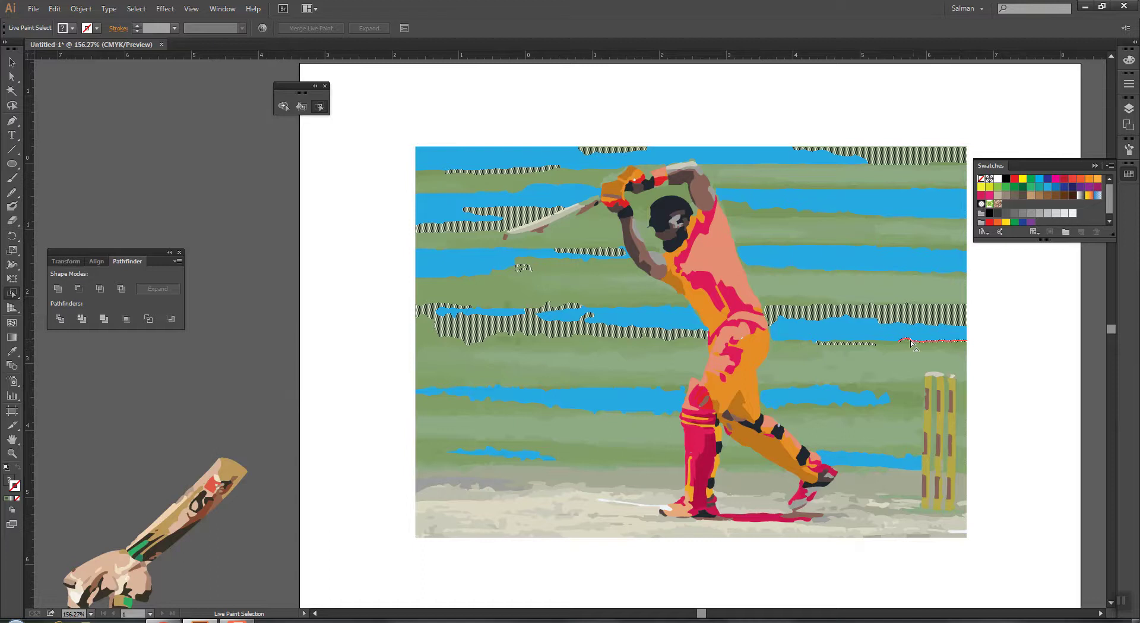
left_click(895, 399, "shift")
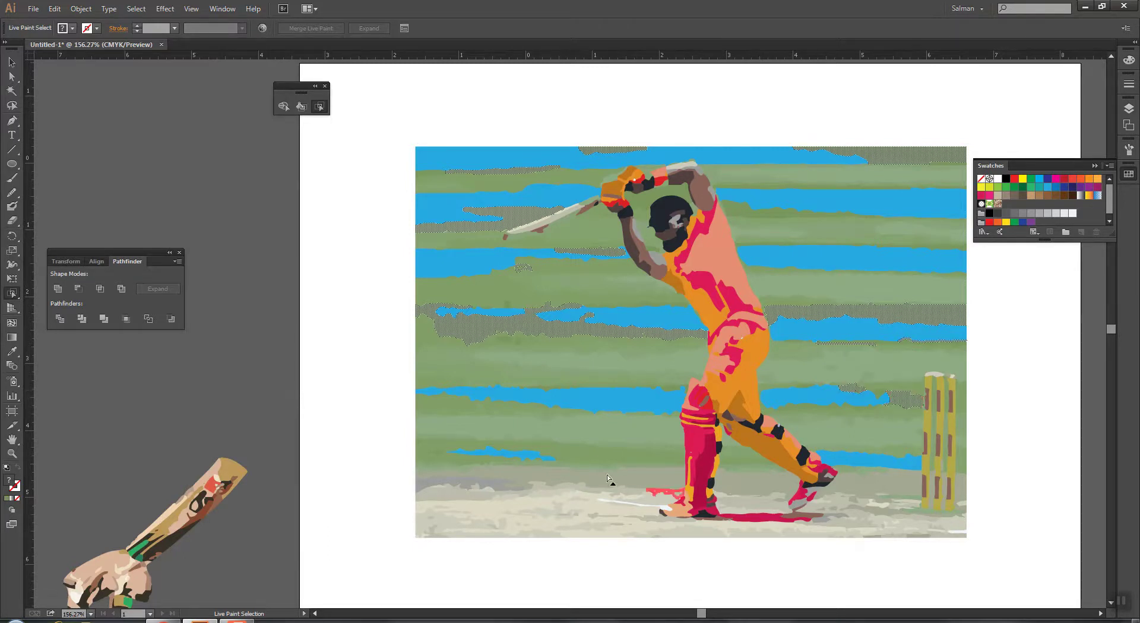
left_click(595, 457, "shift")
left_click(552, 414, "shift")
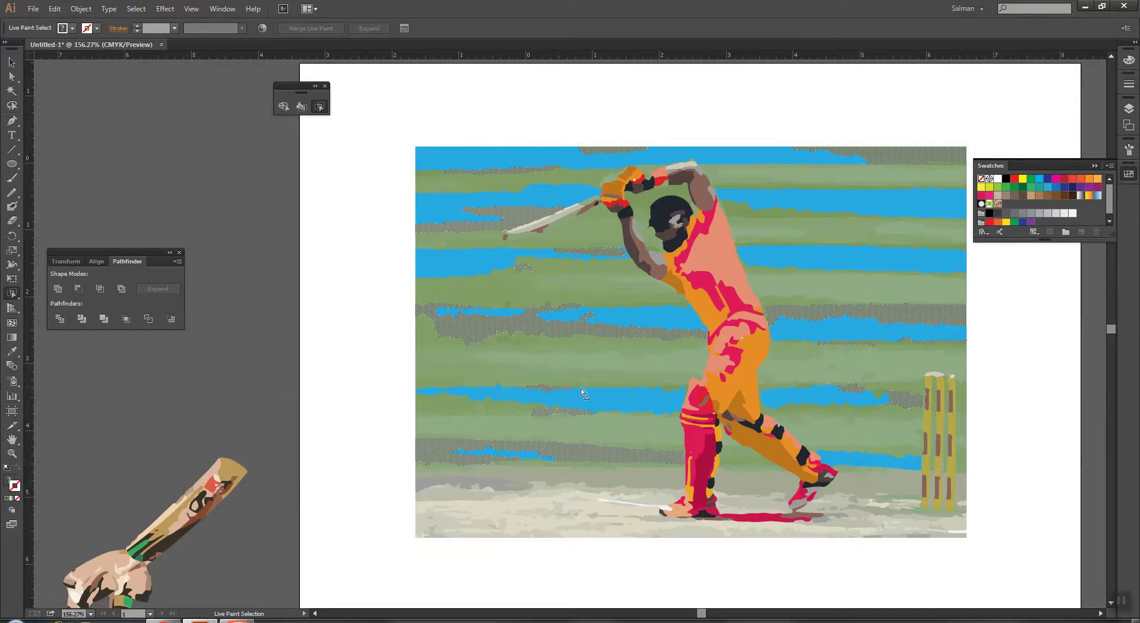
left_click(1048, 186)
left_click(1132, 61)
left_click(1096, 67)
key("Return")
Step: Fill mid-green band pieces around the batsman's upper body with the sky-blue swatch at 60% cyan, and deselect the artwork
left_click(743, 209)
left_click(809, 191, "shift")
left_click(583, 179, "shift")
left_click(603, 270, "shift")
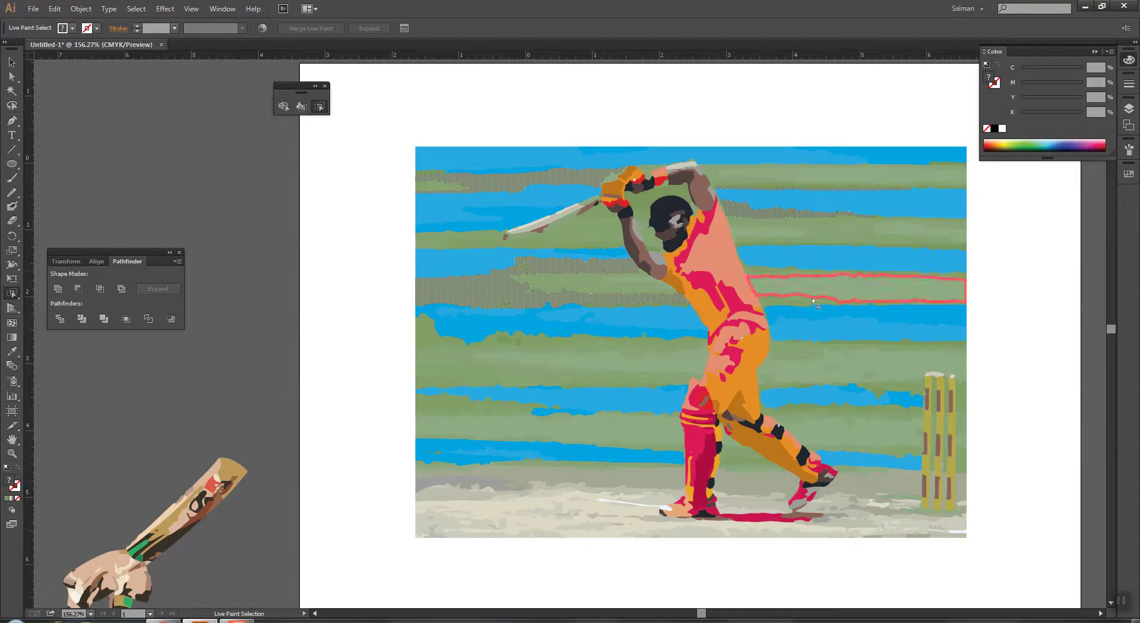
left_click(790, 300, "shift")
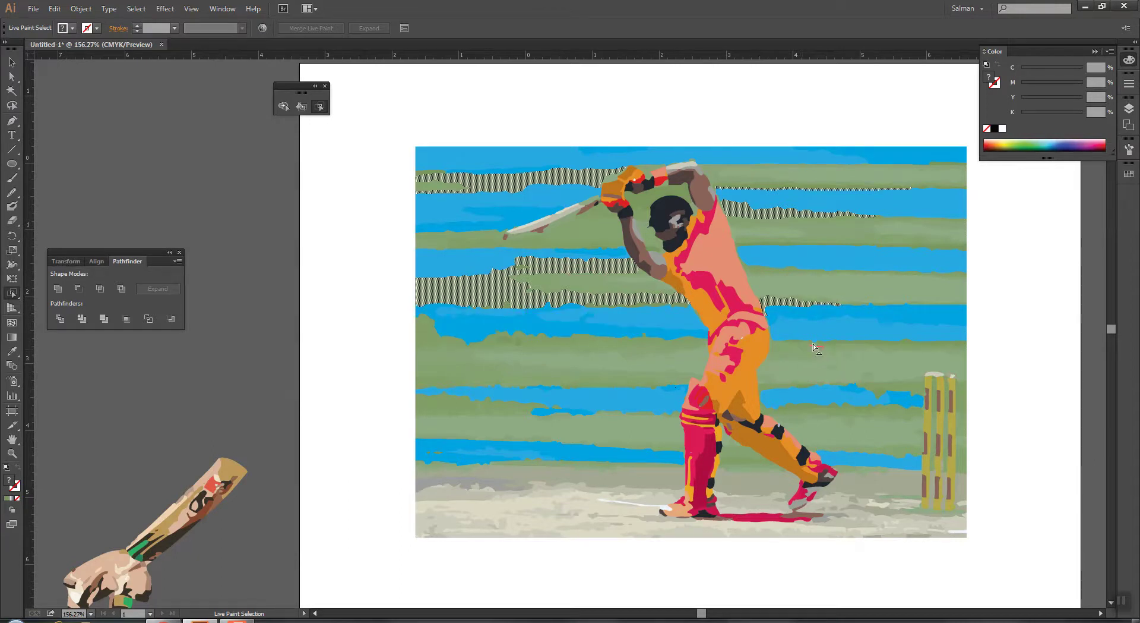
left_click(1130, 173)
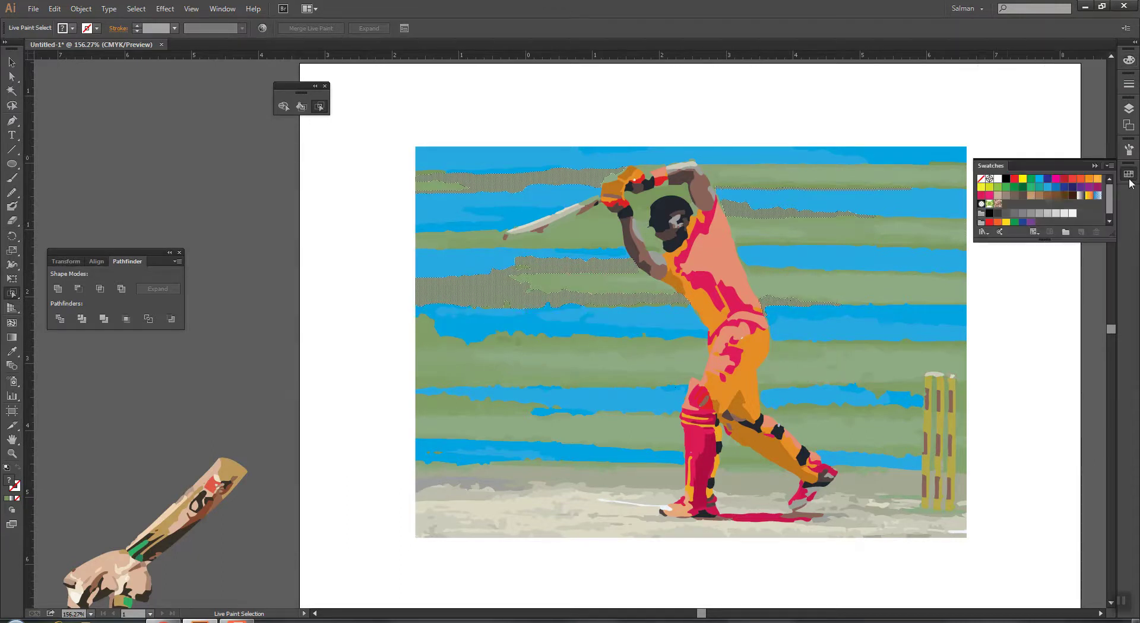
left_click(1052, 192)
left_click(1130, 60)
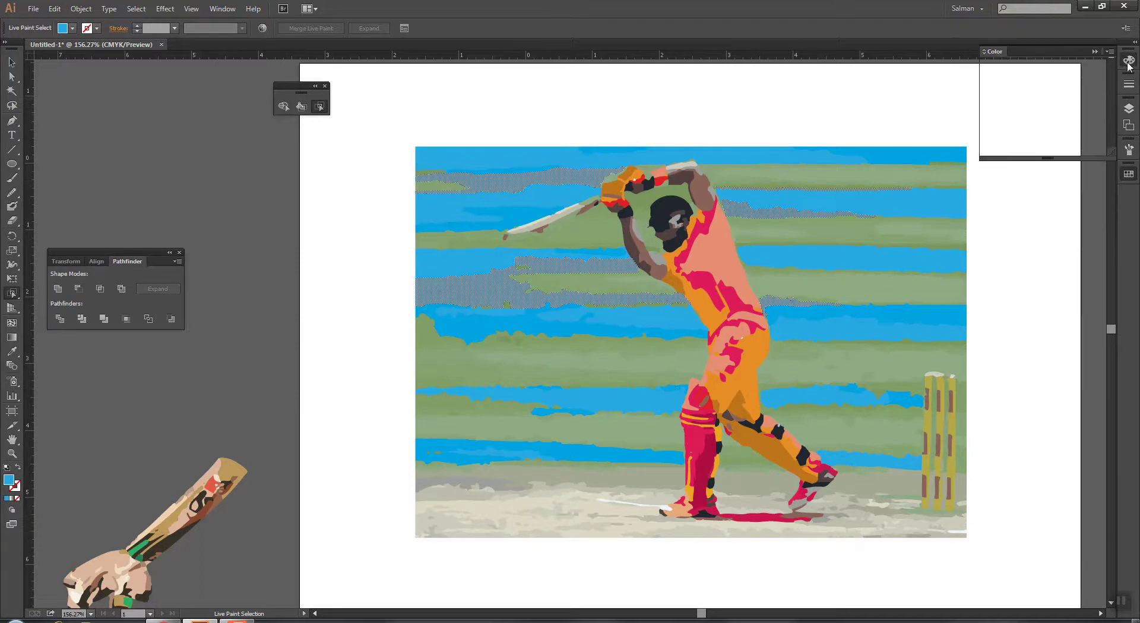
left_click(1103, 67)
key("Return")
left_click(11, 62)
left_click(202, 153)
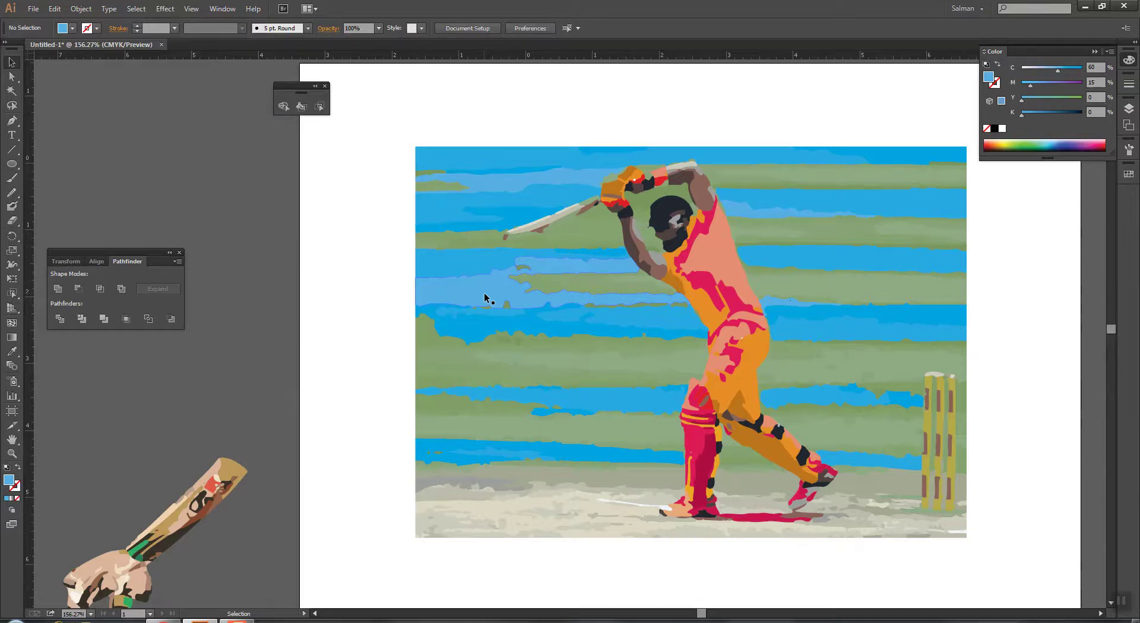
Step: Add the text "Jauque Kallis" beside the kneeling batsman silhouette and cut the word "Kallis" out of it
scroll(483, 293, "right", 2)
left_click_drag(338, 351, 710, 576)
left_click_drag(830, 404, 275, 361)
left_click(11, 135)
left_click(499, 323)
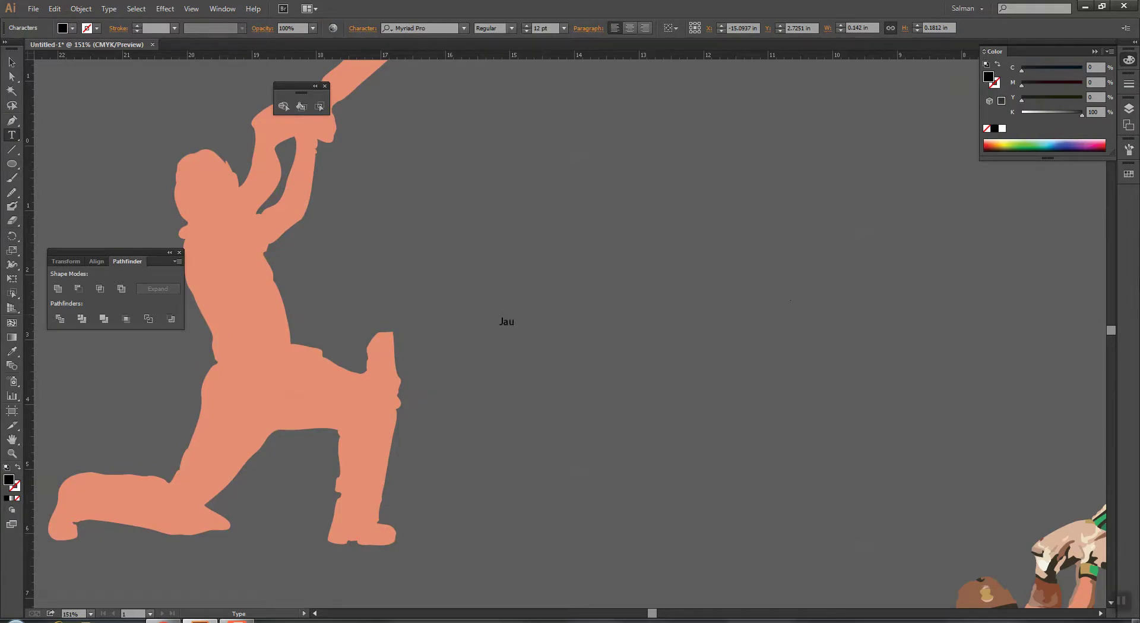
key("ctrl+shift+Left")
key("ctrl+c")
key("BackSpace")
key("Escape")
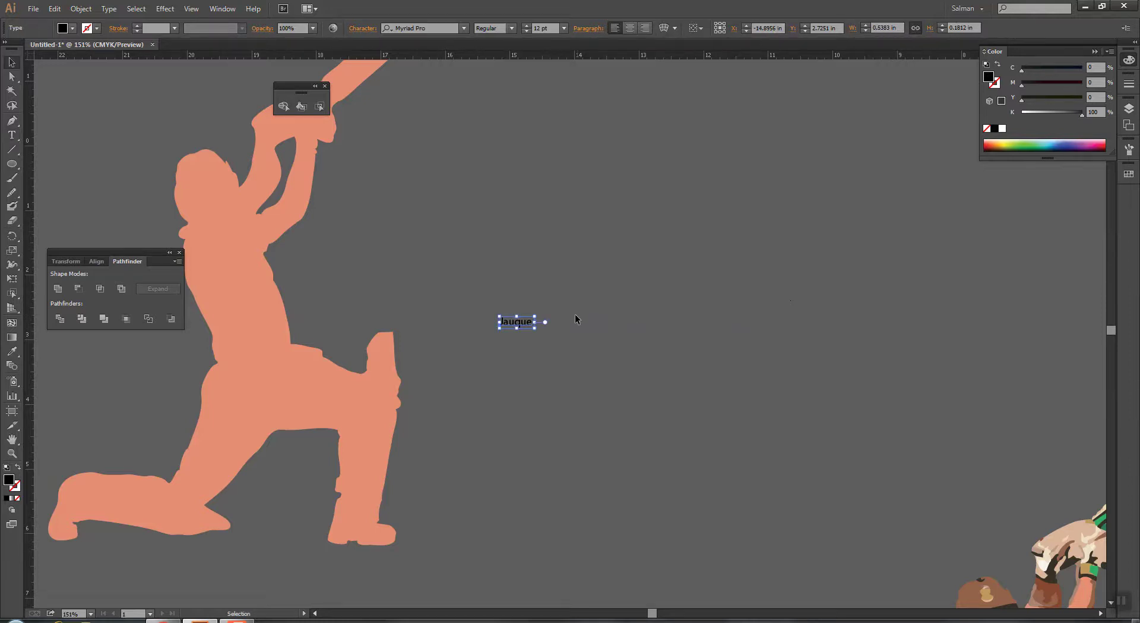
Step: Set the "Jauque" text to Myriad Pro Bold Condensed at 36 pt
left_click_drag(535, 315, 713, 285)
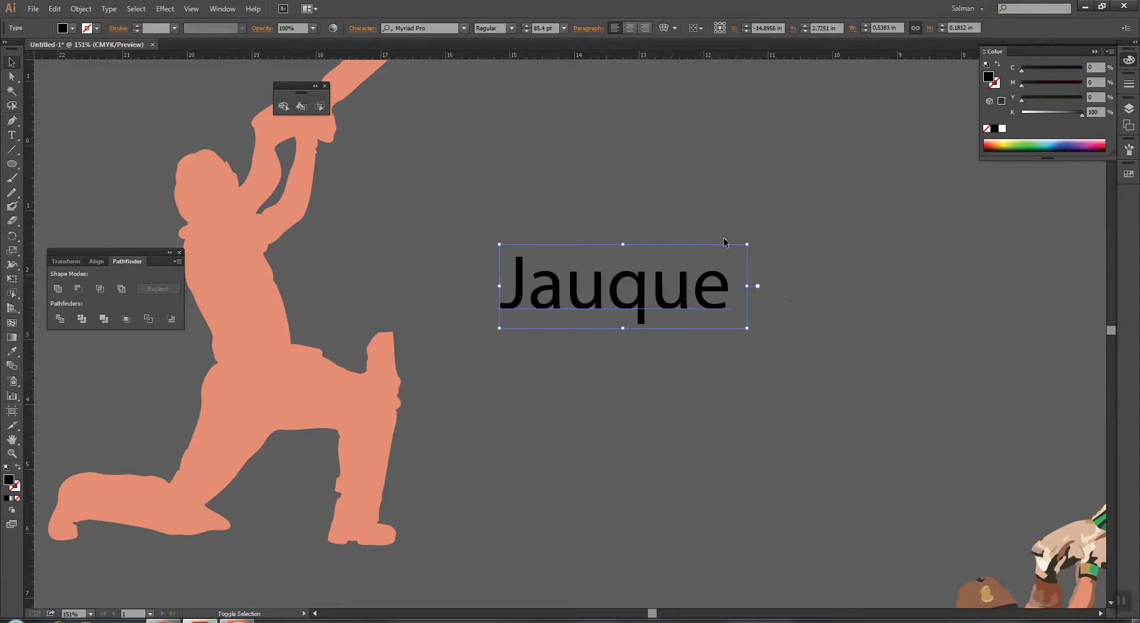
left_click(464, 31)
left_click(511, 29)
left_click(513, 67)
left_click(564, 28)
left_click(579, 200)
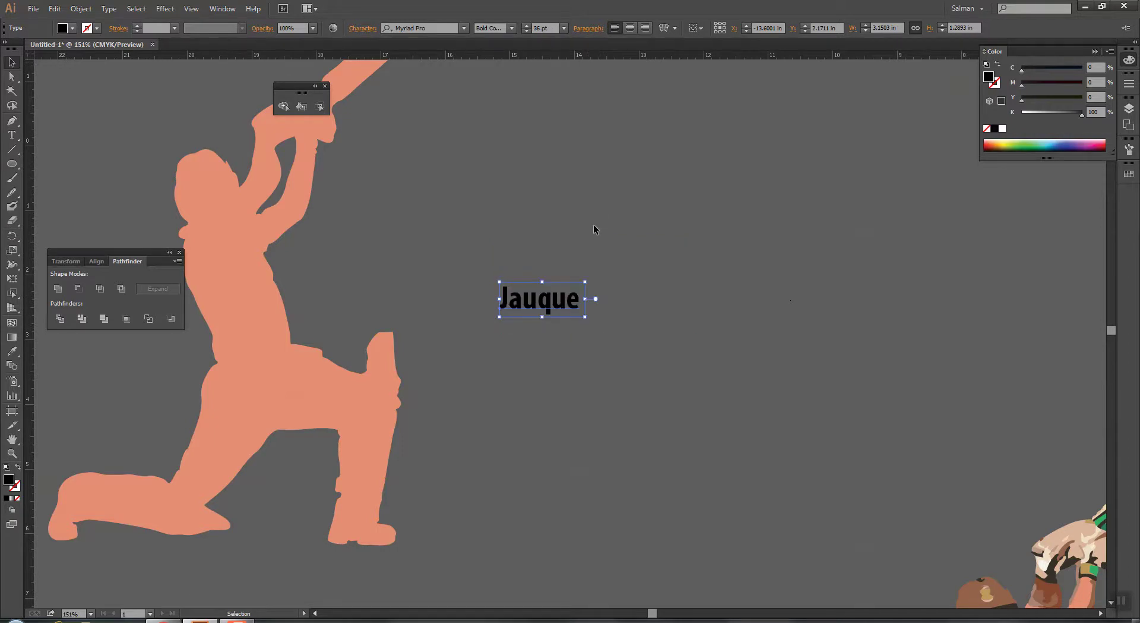
Step: Duplicate the "Jauque" text just below itself and replace the copy's wording with the copied "Kallis"
left_click_drag(561, 313, 562, 367)
double_click(547, 355)
double_click(548, 355)
key("ctrl+v")
key("Escape")
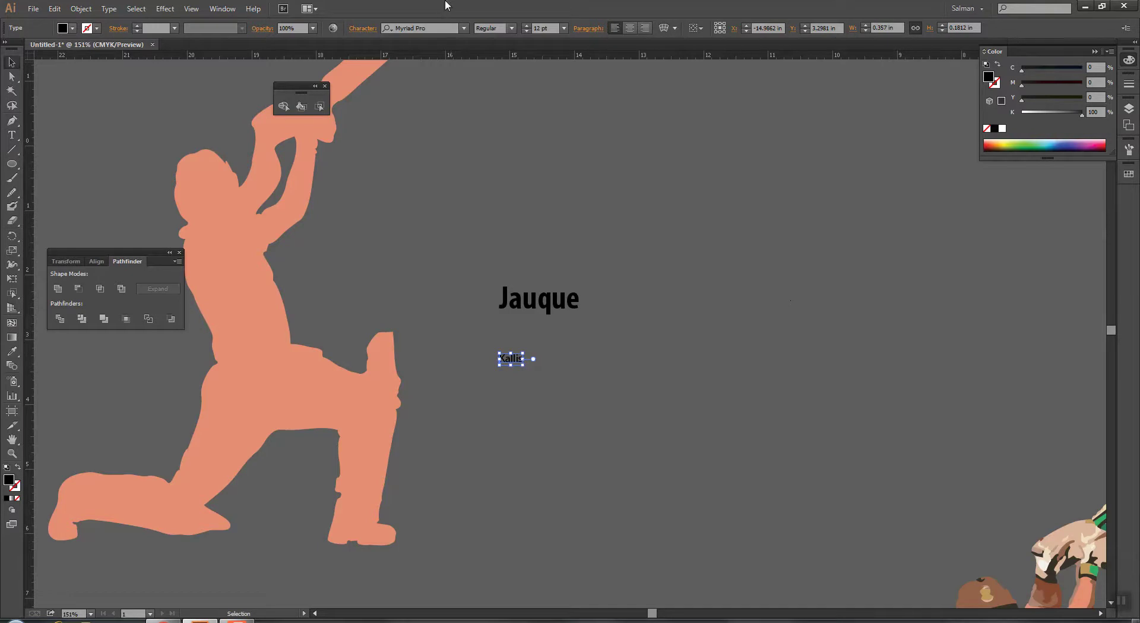
Step: Set "Kallis" to Bold Condensed at 60 pt, scale it up to about 80 pt and position it directly under "Jauque"
left_click(511, 28)
left_click(505, 66)
left_click(564, 28)
left_click(574, 228)
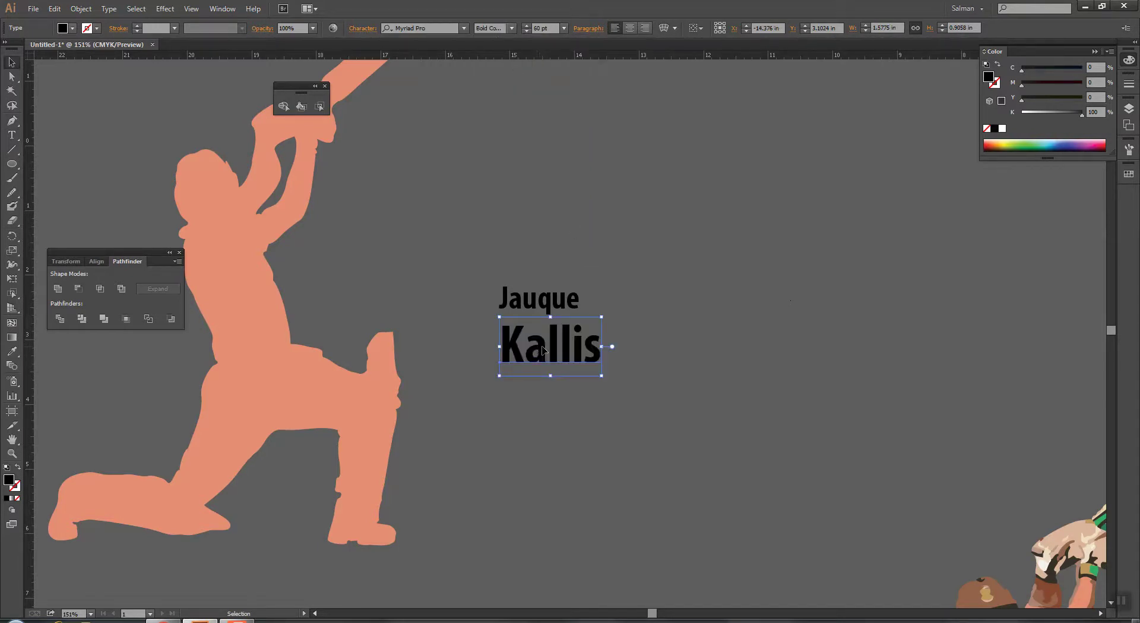
left_click_drag(601, 317, 635, 297)
left_click_drag(537, 352, 534, 360)
key("ctrl+shift+a")
Step: Replace the letter "i" in "Kallis" with spaces, leaving a gap before the "s"
key("z")
left_click_drag(501, 255, 696, 419)
left_click(591, 280)
key("BackSpace")
key("Escape")
Step: Duplicate the kneeling batsman silhouette over the "Kallis" text and scale the copy proportionally to a width of 1 in
left_click_drag(574, 326, 1019, 311)
left_click(291, 463)
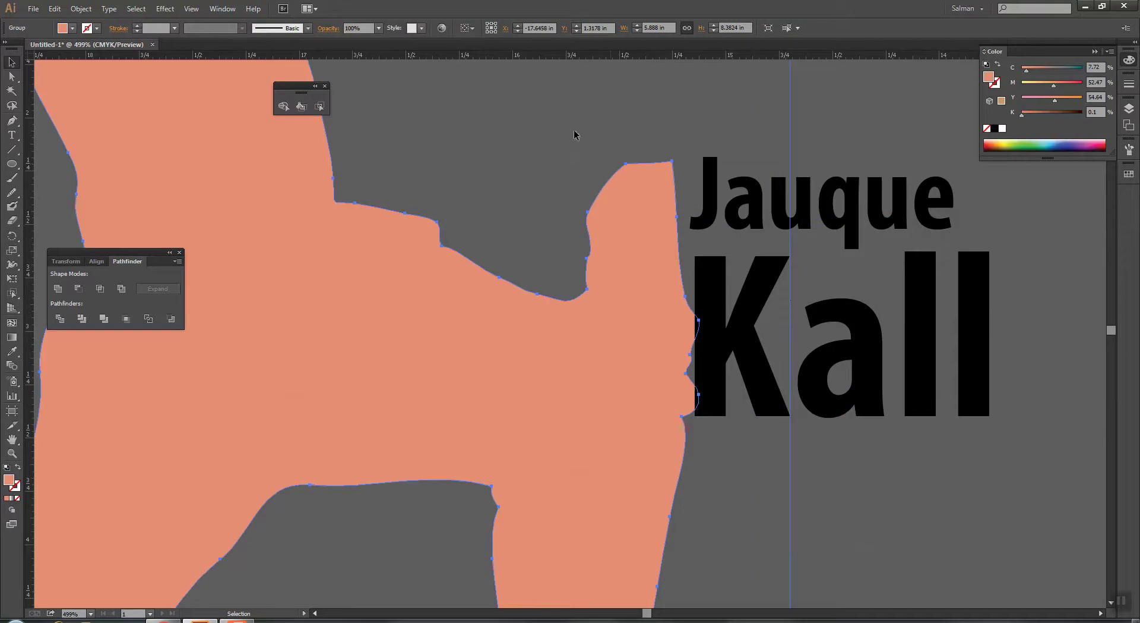
left_click_drag(532, 351, 464, 377)
left_click_drag(338, 340, 895, 319)
left_click(675, 27)
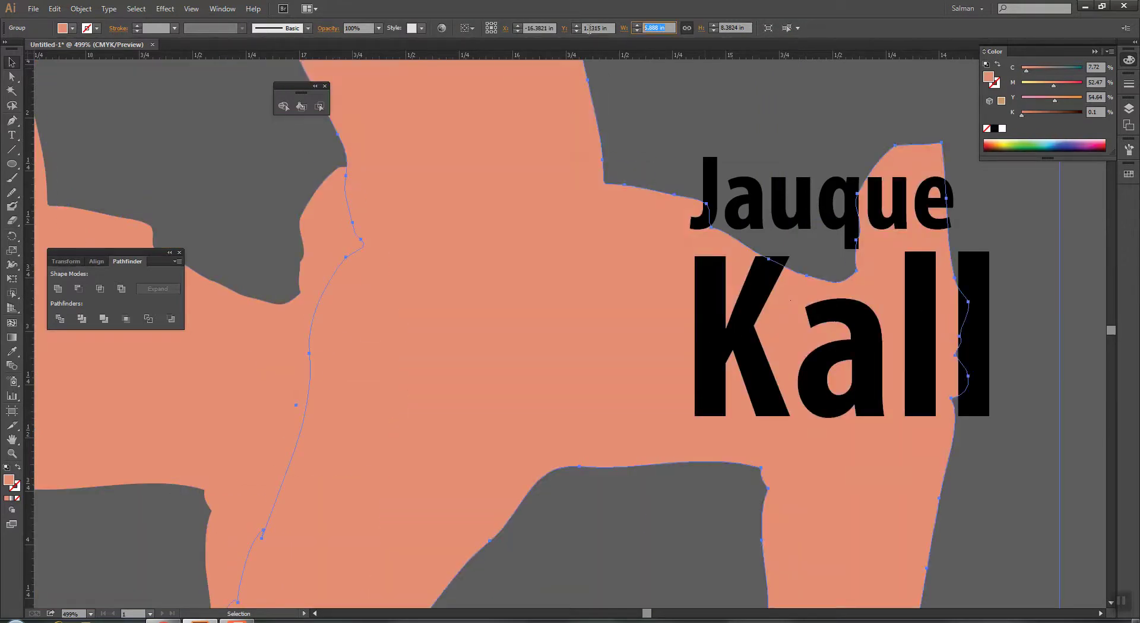
type("1")
key("Return")
Step: Place the batsman silhouette on the baseline in the "Kallis" gap and widen the spacing so the "s" follows its front foot
left_click_drag(515, 98, 779, 387)
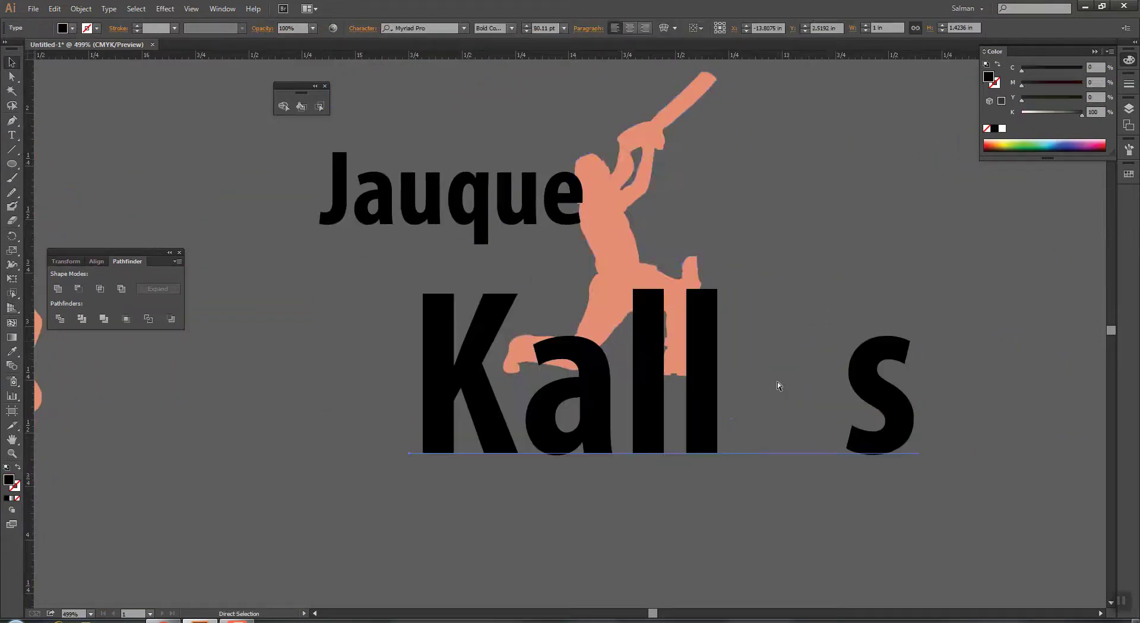
left_click_drag(653, 138, 774, 172)
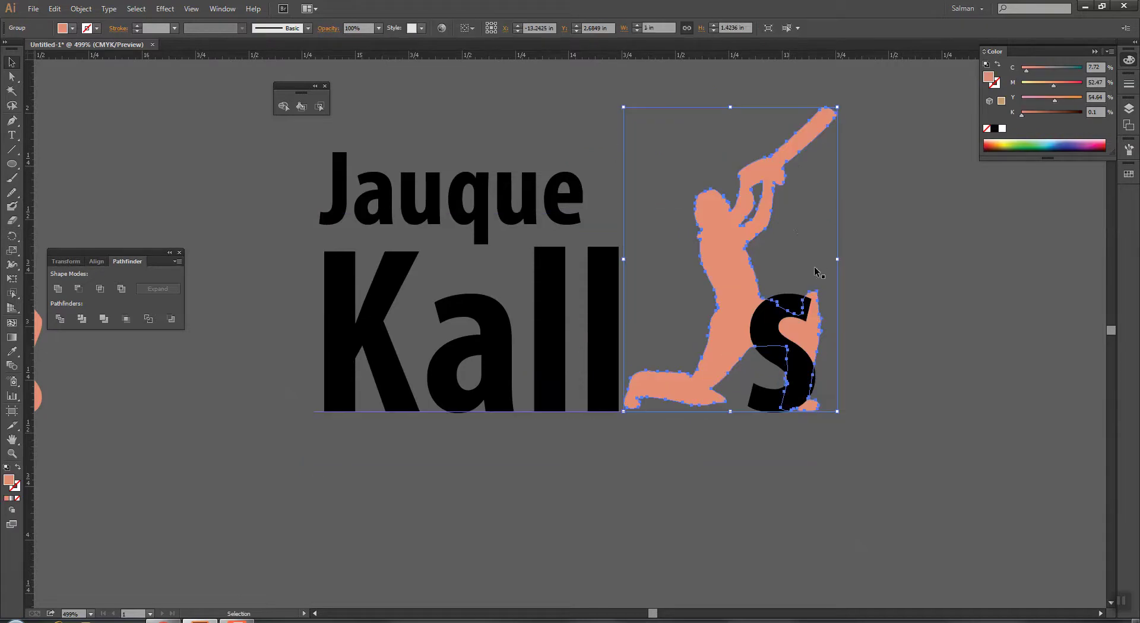
double_click(606, 303)
left_click(631, 299)
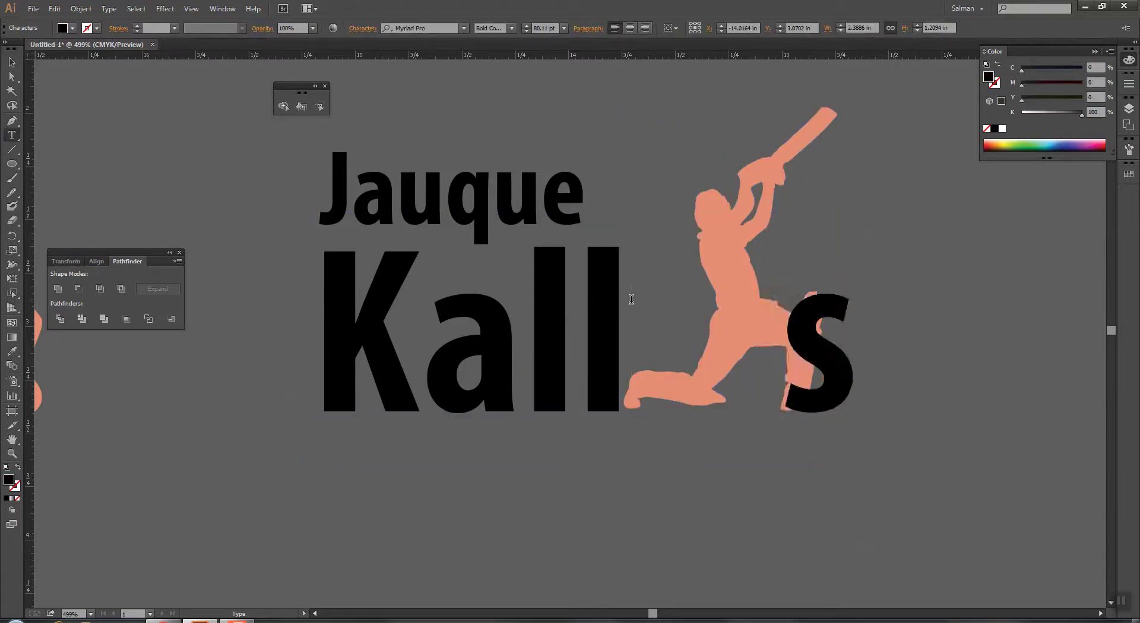
key("Escape")
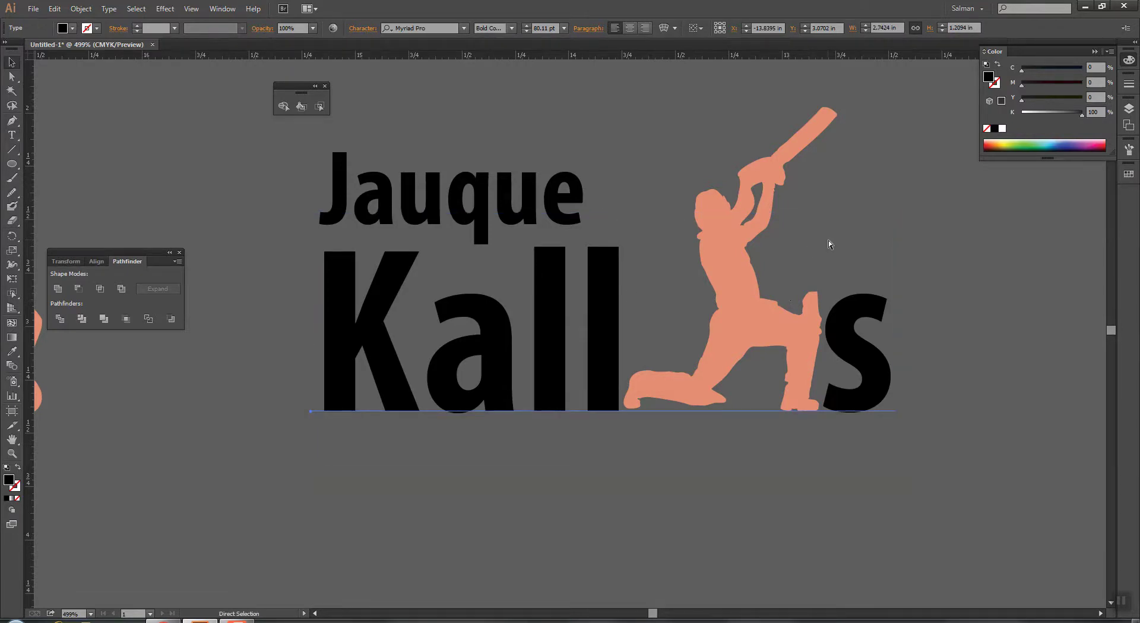
Step: Duplicate the complete wordmark with its batsman silhouette directly above the original
key("ctrl+minus")
key("ctrl+minus")
key("ctrl+minus")
left_click(796, 232)
left_click_drag(560, 214, 713, 420)
left_click_drag(669, 310, 669, 122)
left_click_drag(737, 212, 729, 233)
Step: In the upper copy, place the batsman silhouette right after "Jauque" and scale it to about 0.87 in wide
left_click(618, 184)
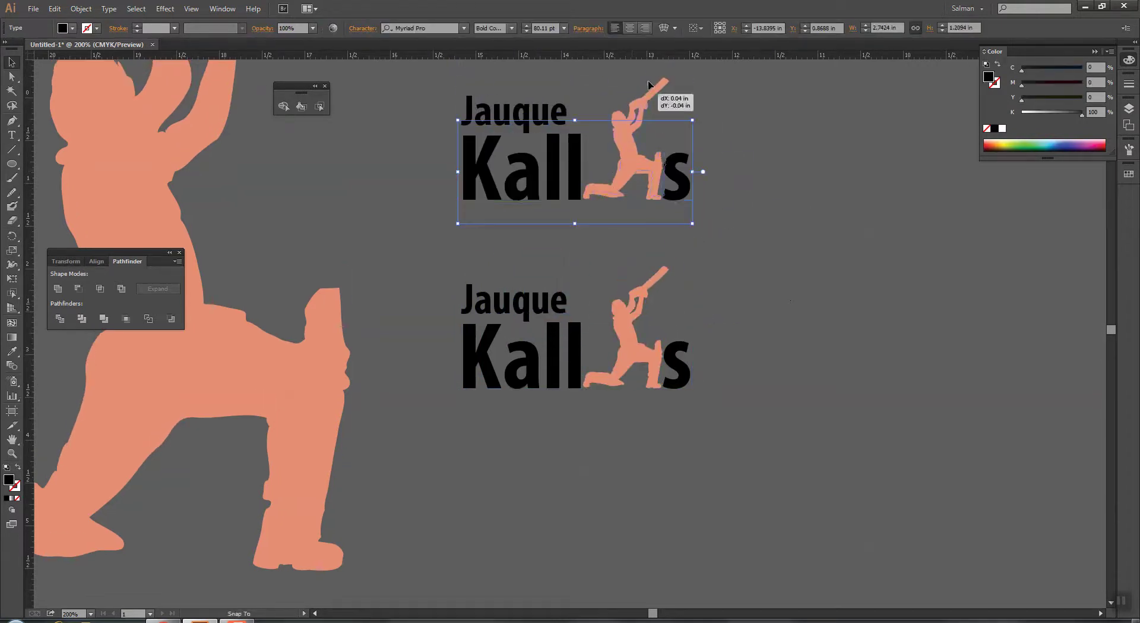
scroll(641, 98, "up", 3)
left_click_drag(622, 225, 599, 223)
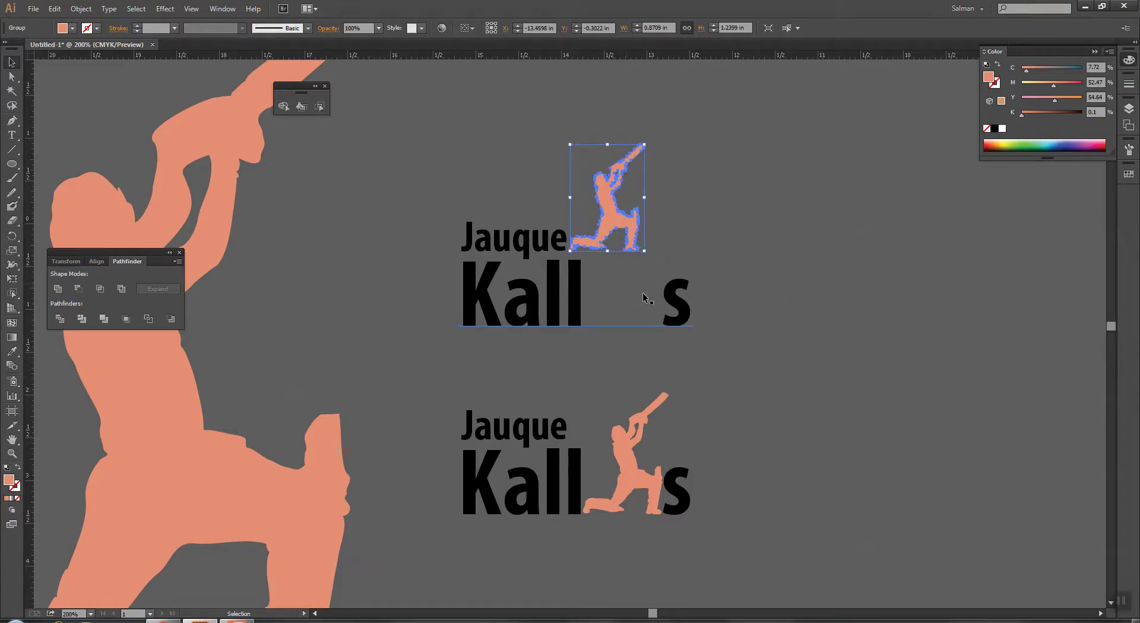
Step: Replace the spaces in the upper copy's text with the letter "i" so it reads "Kallis"
key("t")
left_click(665, 297)
key("BackSpace")
key("BackSpace")
key("BackSpace")
key("BackSpace")
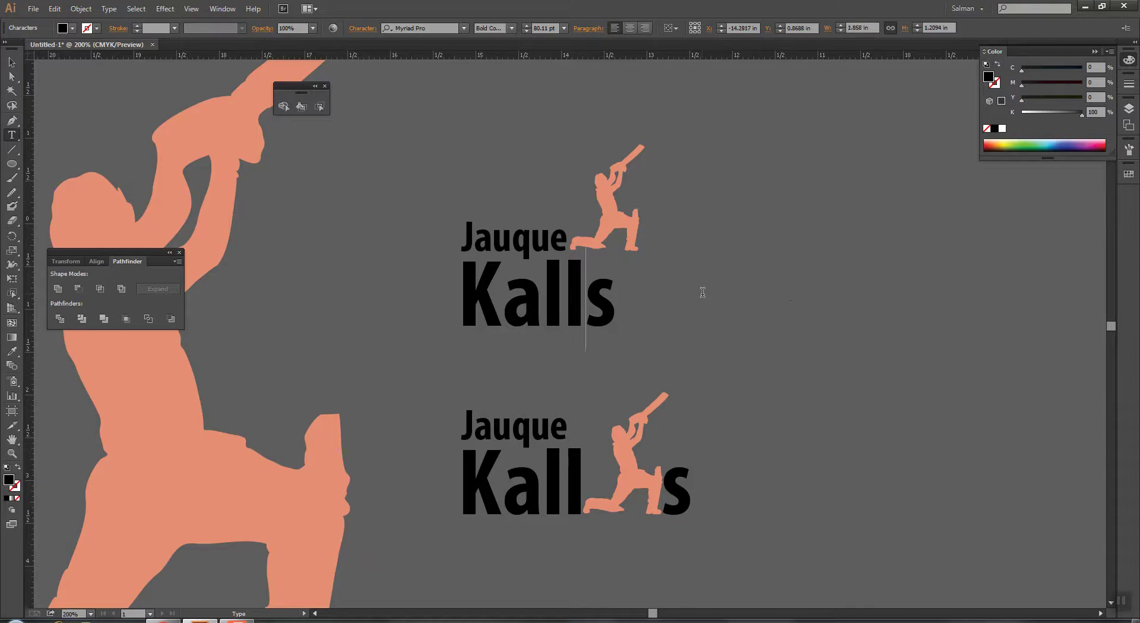
type("i")
key("Escape")
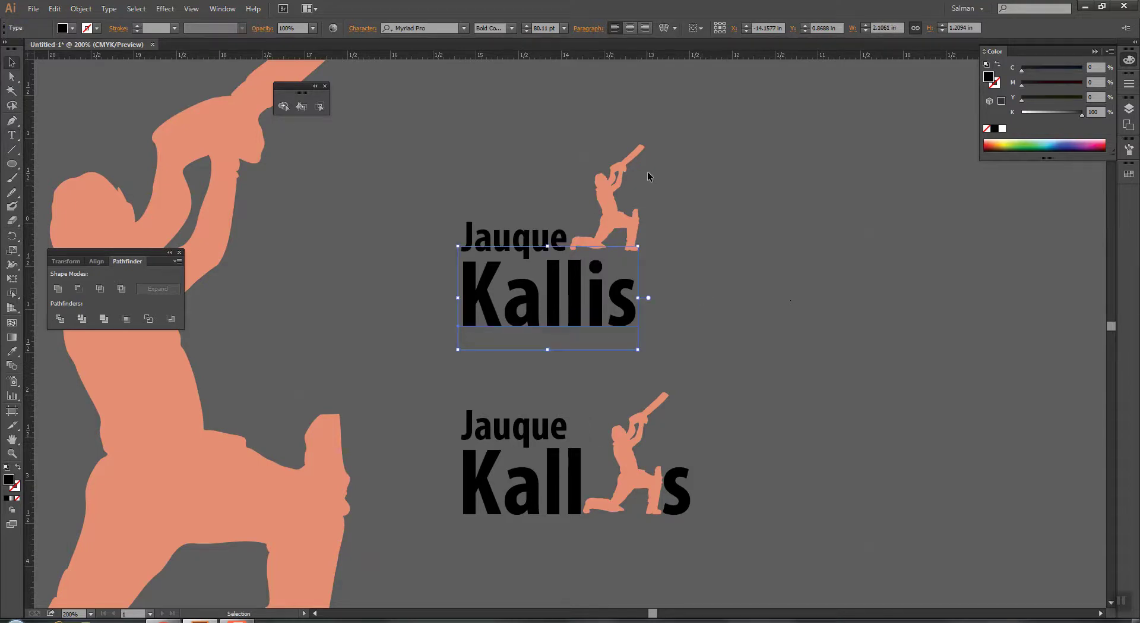
left_click(714, 208)
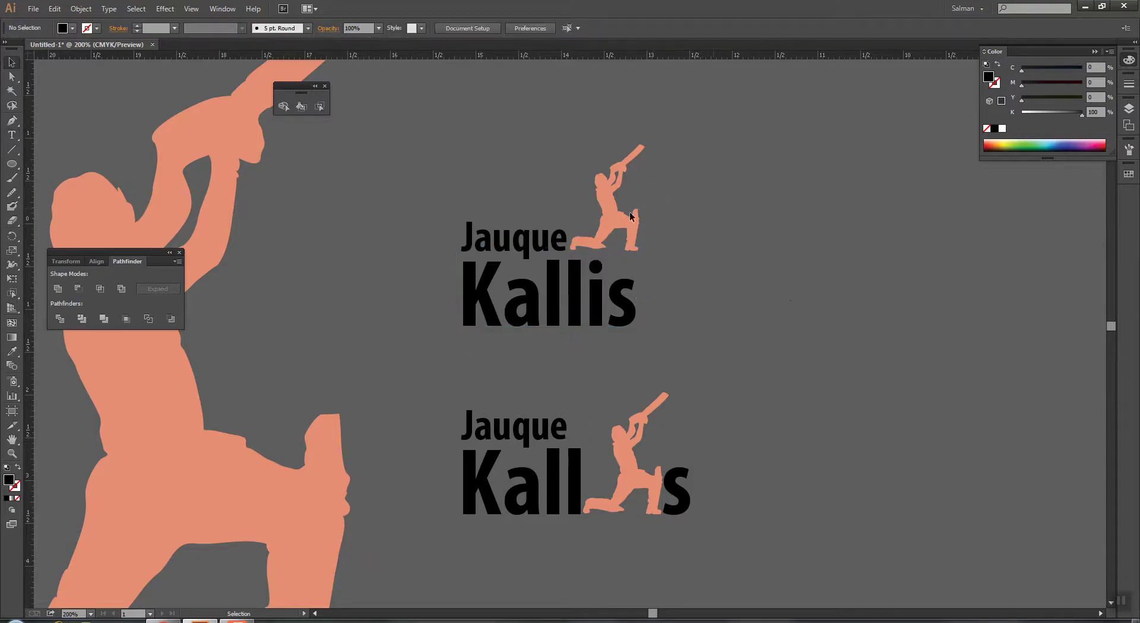
Step: Duplicate the batsman and the "Jauque Kallis" text beside the upper version, with the silhouette standing in front of the slightly enlarged text
left_click_drag(610, 225, 741, 304)
left_click_drag(488, 305, 802, 319)
left_click_drag(954, 214, 960, 209)
left_click(550, 103)
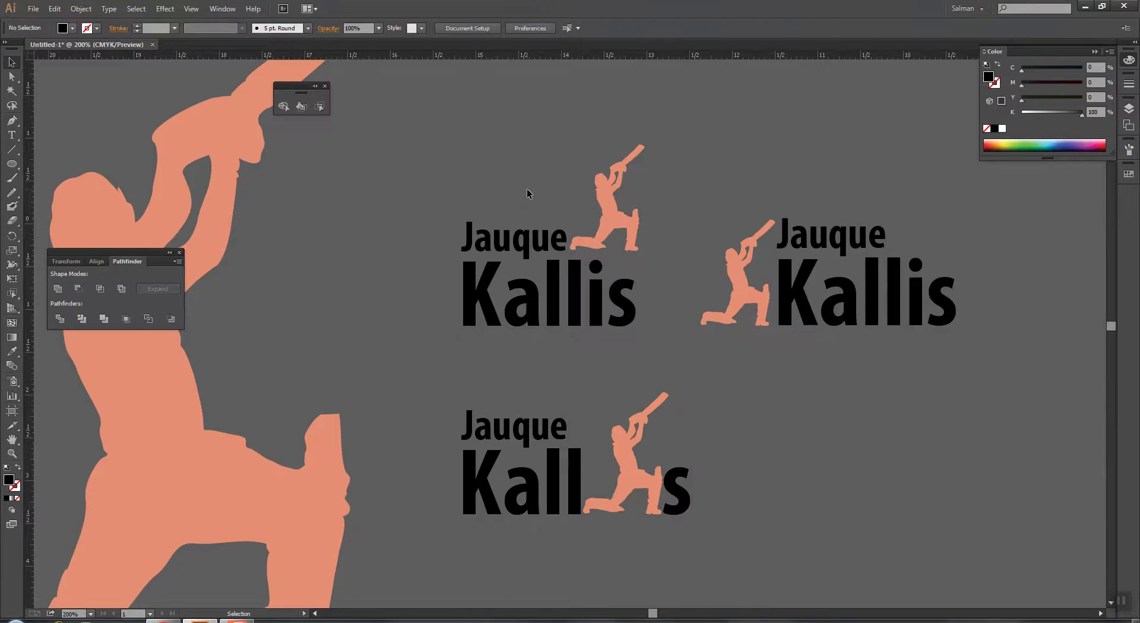
Step: Switch to the browser and look through the sports logo image results for layout ideas, then return to Illustrator
key("alt+Tab")
left_click(171, 8)
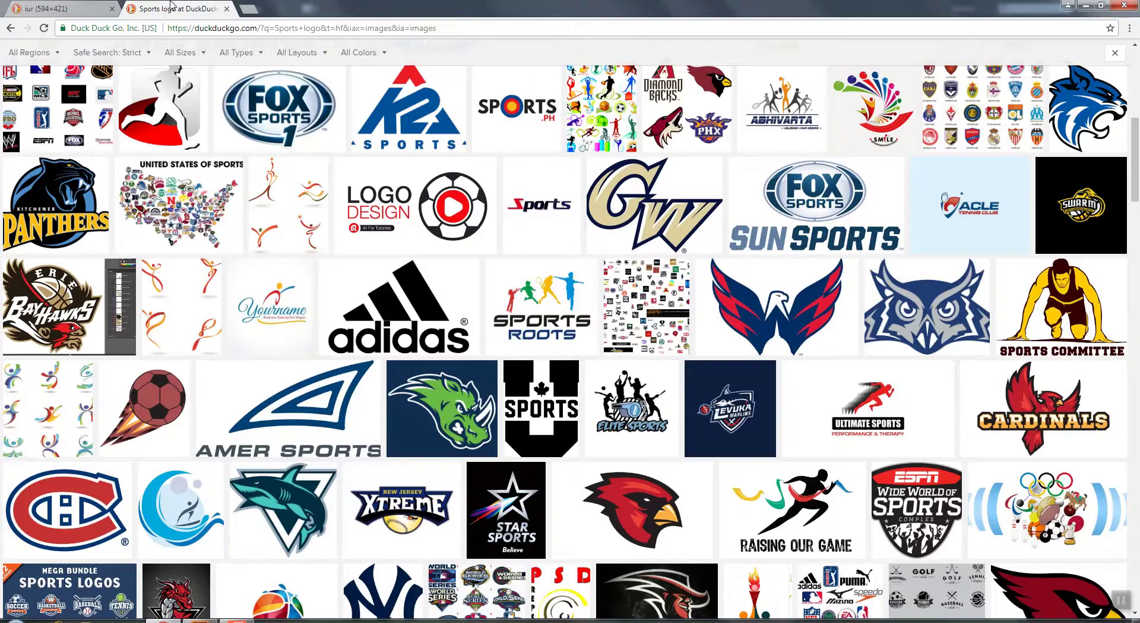
scroll(540, 237, "up", 6)
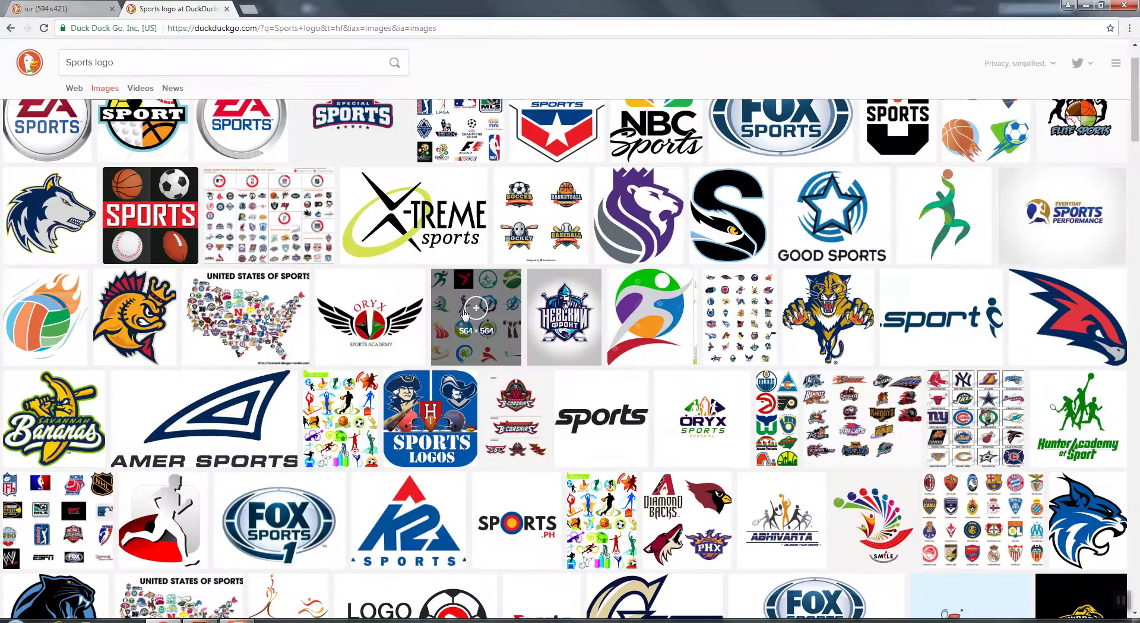
key("alt+Tab")
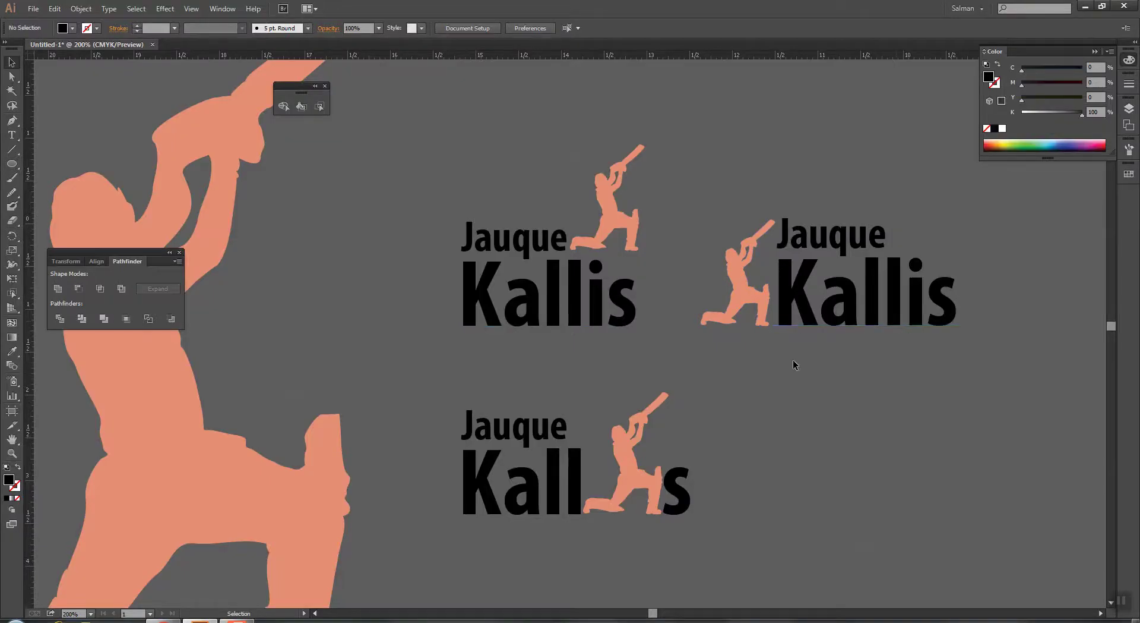
Step: Duplicate the "Kallis" text into the empty area below, replace its wording with "S" and enlarge it to about 180 pt
left_click_drag(831, 321, 898, 491)
left_click_drag(860, 416, 700, 266)
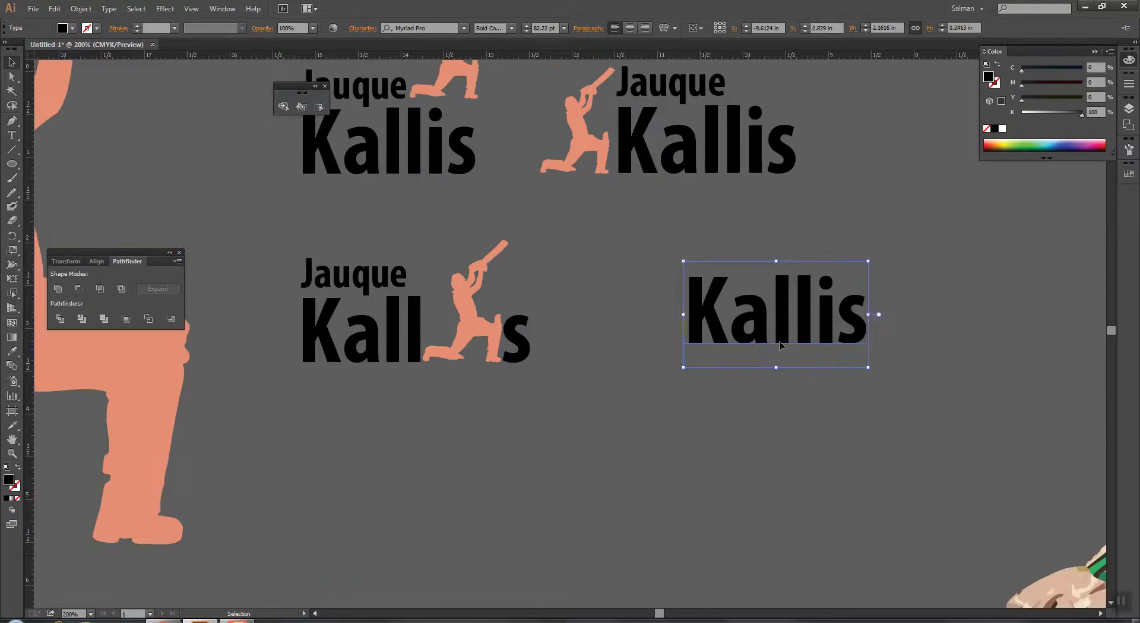
double_click(777, 312)
type("S")
key("Escape")
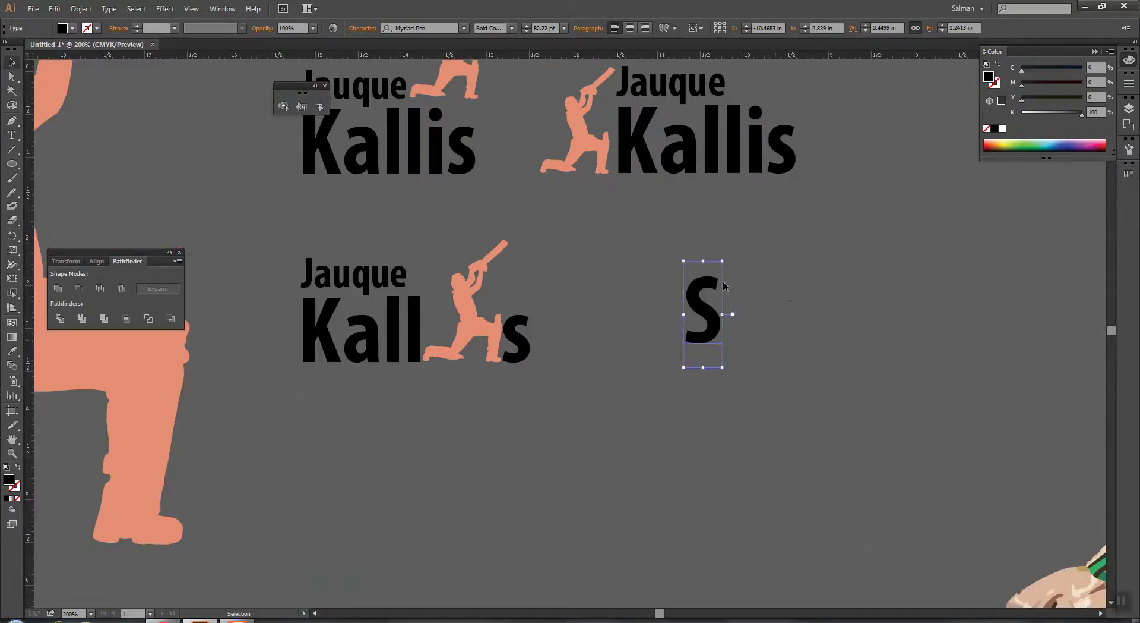
left_click_drag(723, 261, 746, 196)
Step: Draw an open S-shaped curve with the Pen tool through the body of the large "S" and give it no fill
key("z")
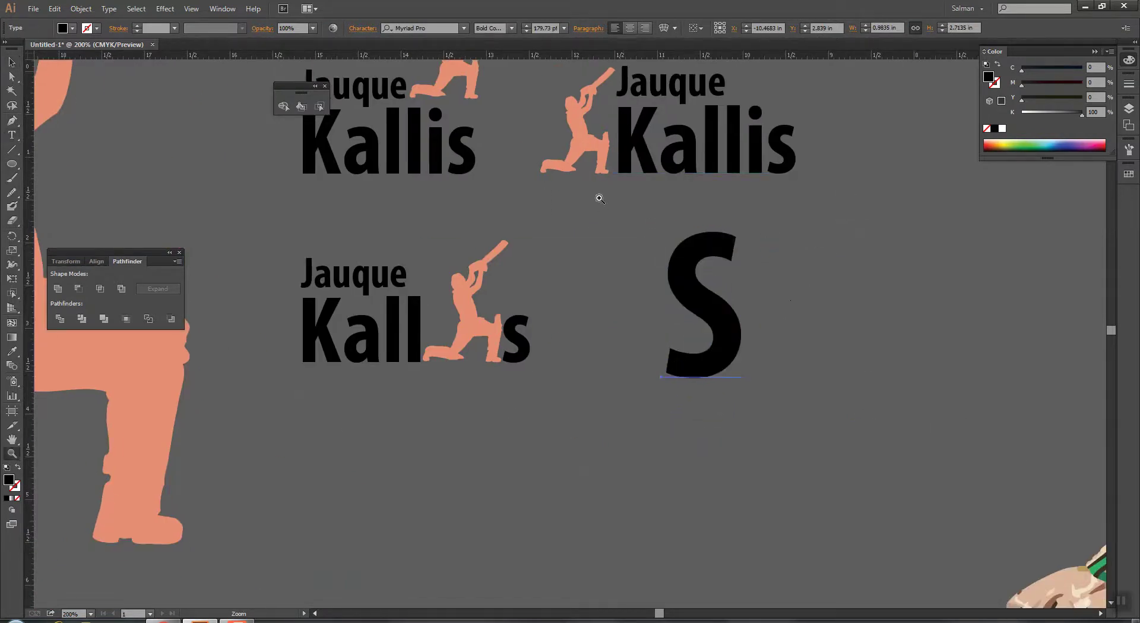
left_click_drag(601, 204, 811, 399)
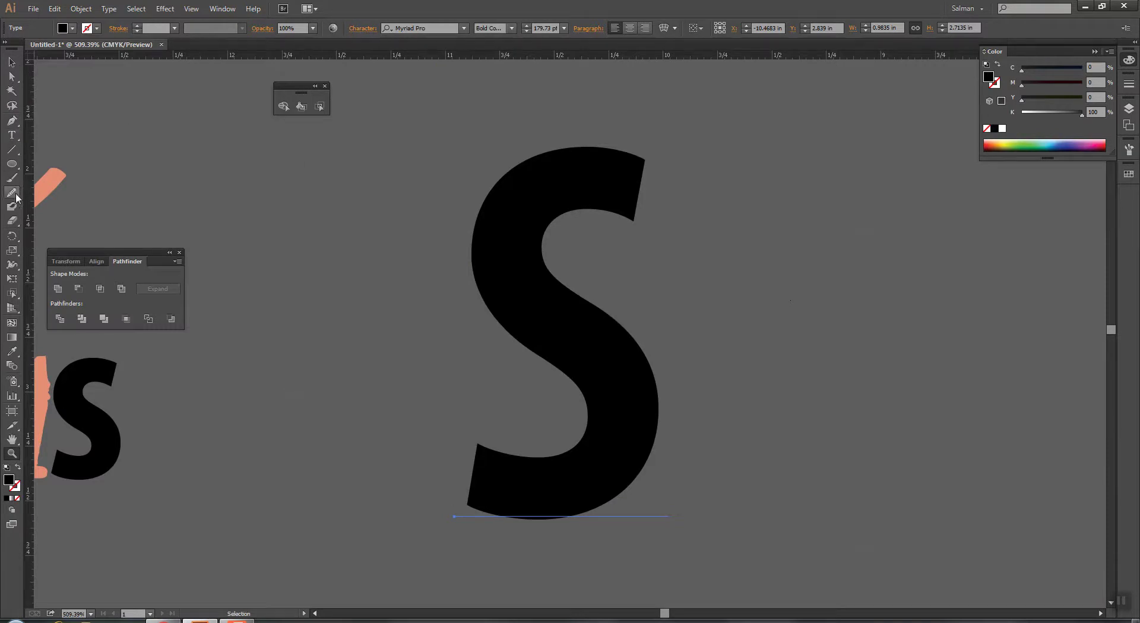
left_click(11, 120)
left_click(512, 128)
left_click_drag(484, 222, 492, 263)
left_click_drag(601, 354, 624, 416)
left_click_drag(527, 453, 482, 439)
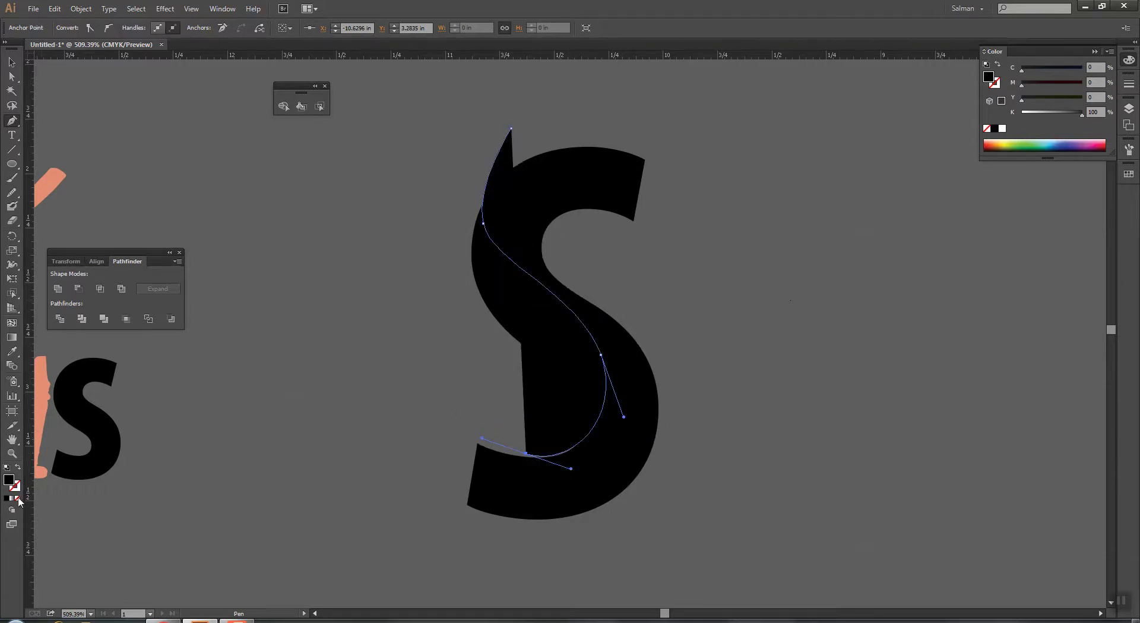
left_click(18, 498)
left_click(11, 62)
left_click(411, 161)
left_click_drag(470, 155, 508, 153)
key("ctrl+z")
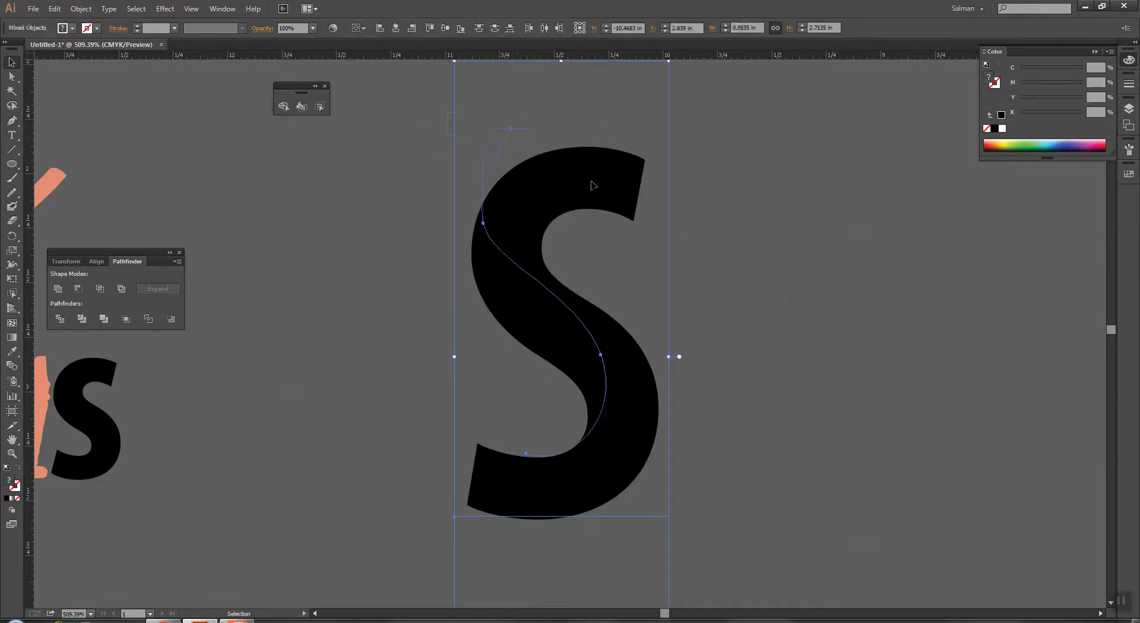
left_click(592, 172)
left_click(747, 266)
left_click_drag(657, 284, 488, 405)
left_click(646, 316)
key("ctrl+z")
Step: Convert the "S" text to outlines and divide the letter along the drawn curve
right_click(639, 447)
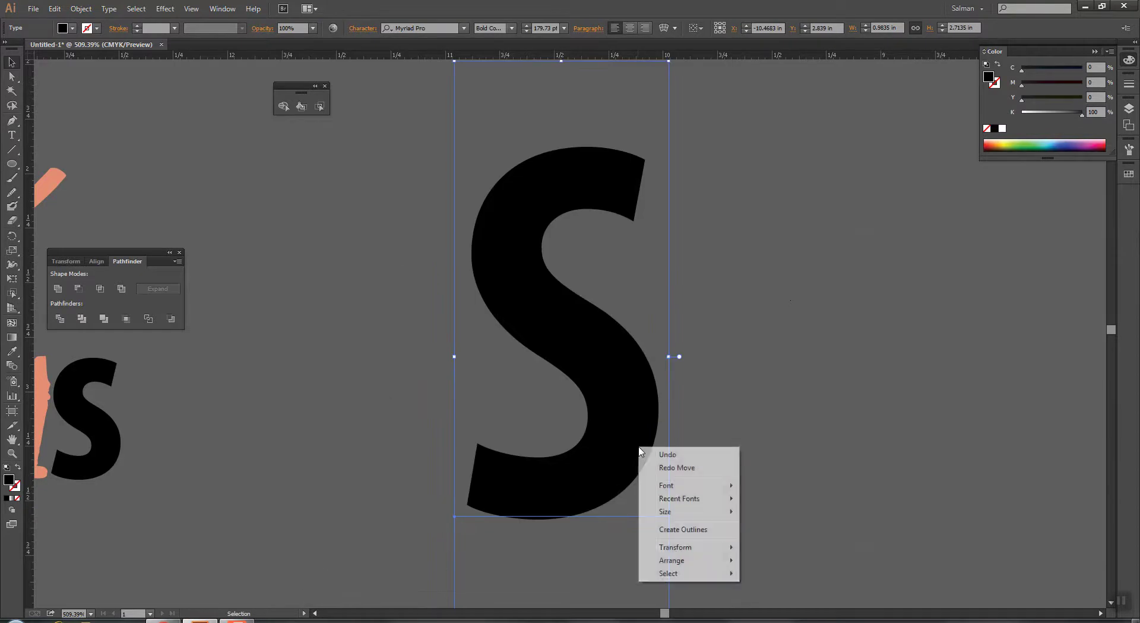
left_click(683, 528)
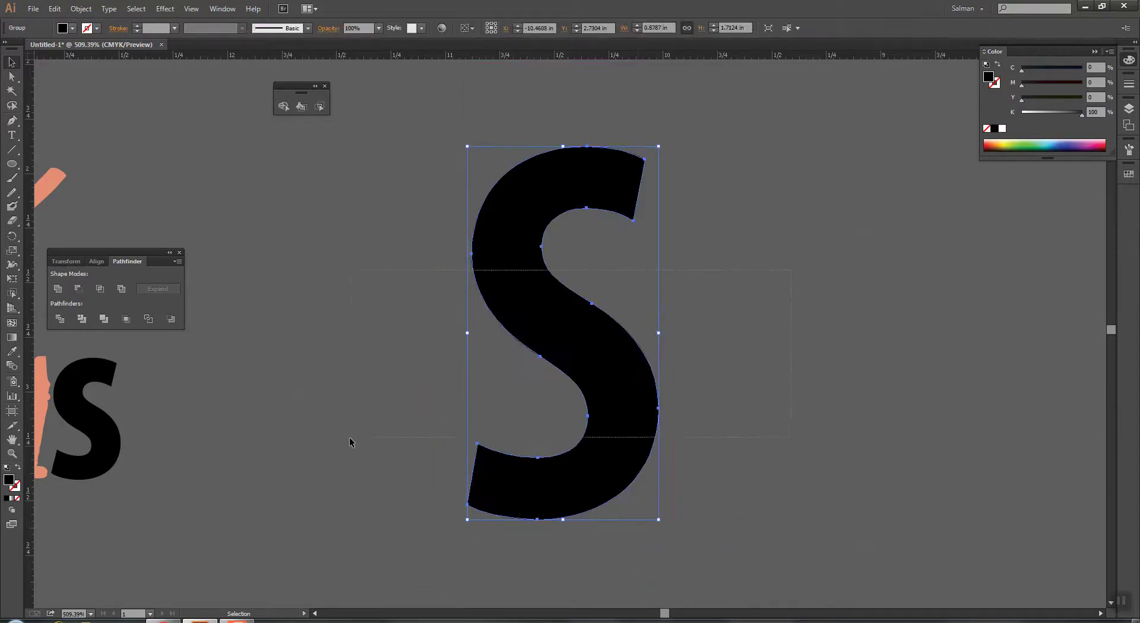
left_click_drag(360, 438, 837, 352)
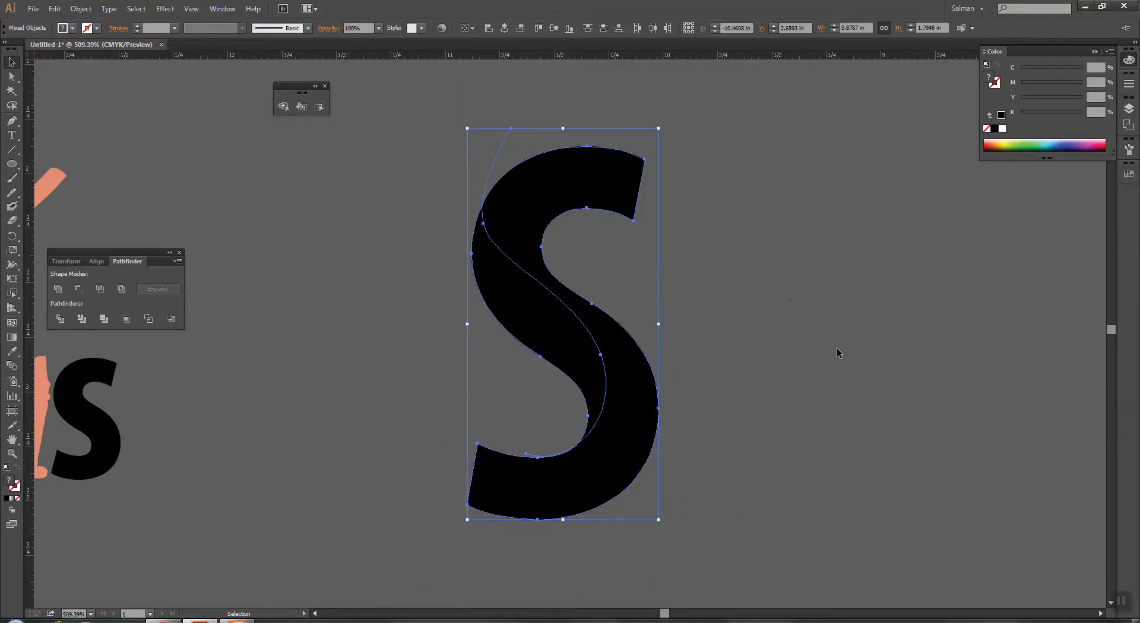
left_click(59, 319)
Step: Fill the larger outer piece of the divided "S" with 76% black
key("a")
left_click(650, 372)
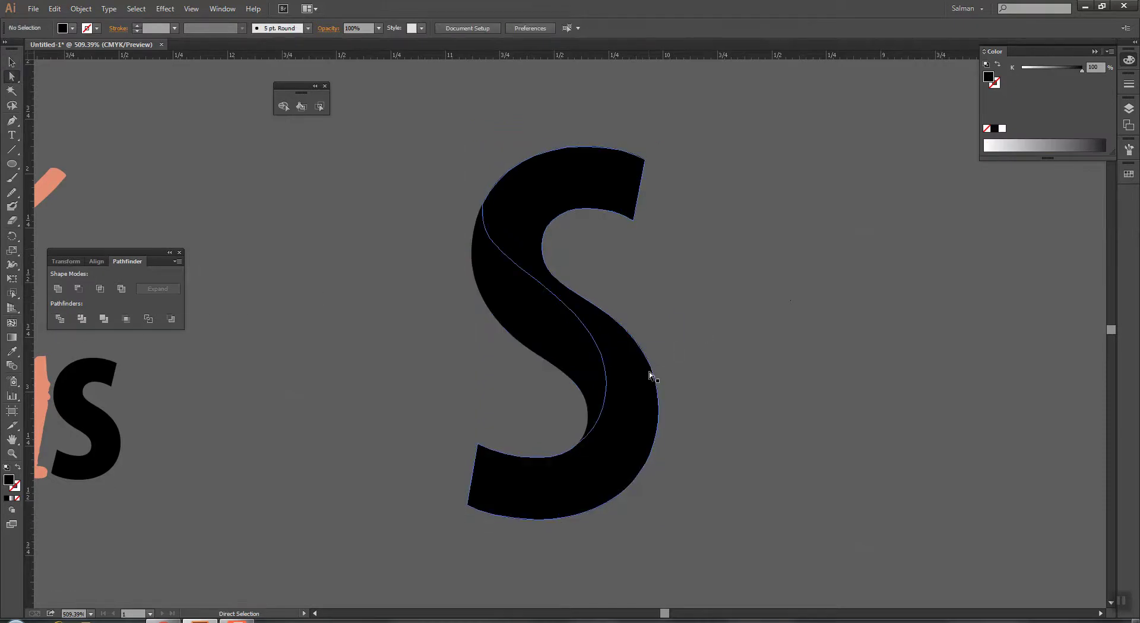
left_click(1068, 67)
left_click(864, 186)
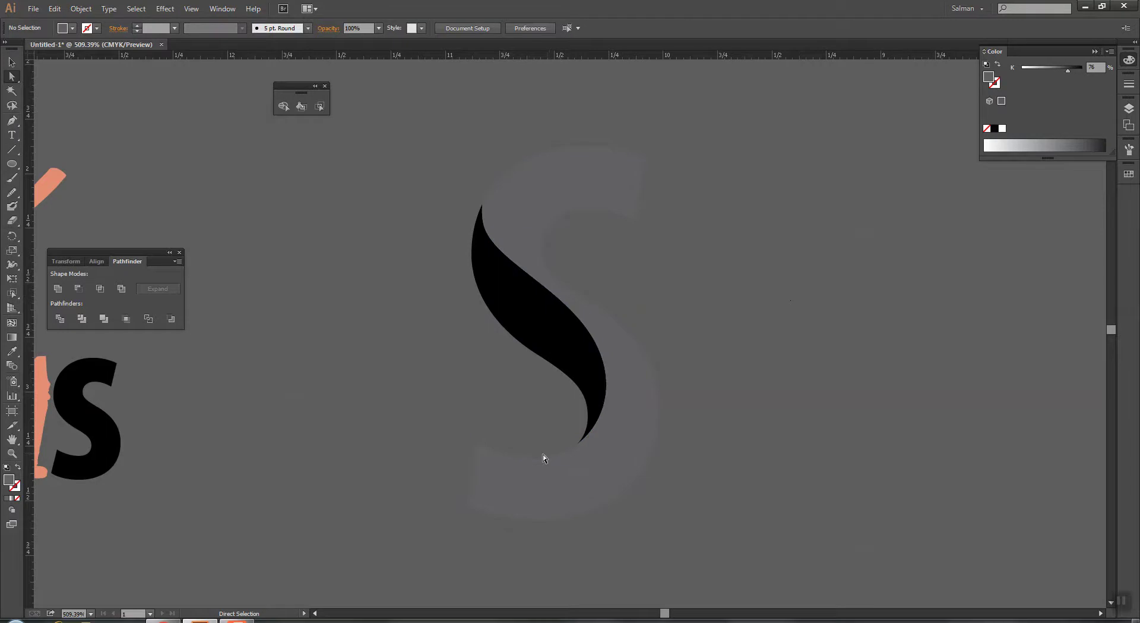
Step: Duplicate the dividing curve, then enlarge, rotate and position the copy over the lower bowl of the "S"
key("v")
left_click(519, 448)
key("a")
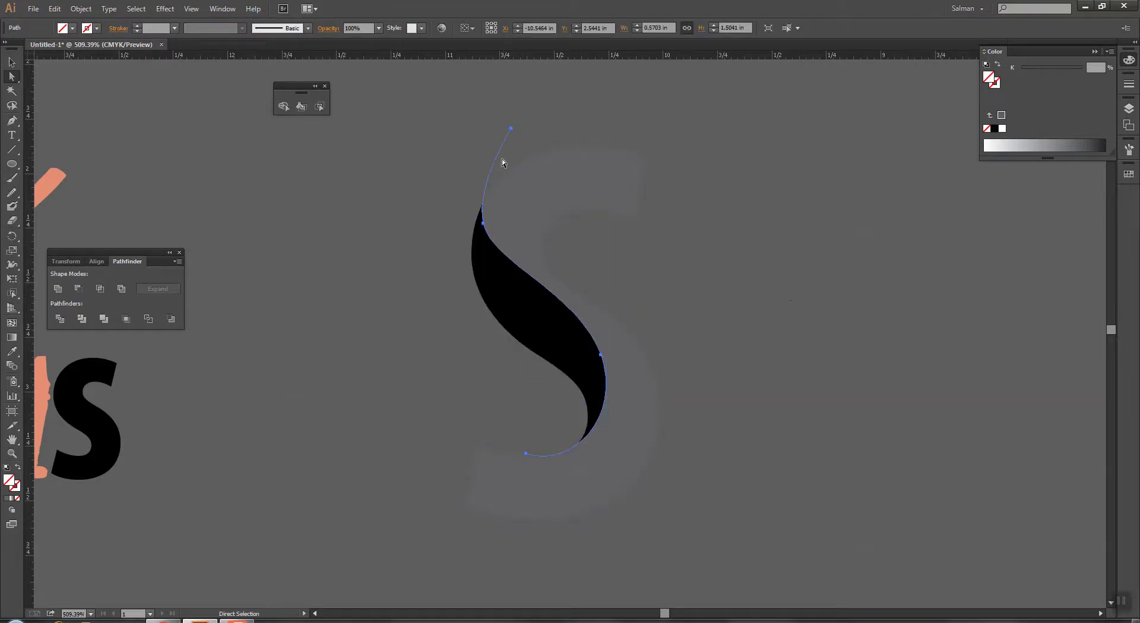
key("v")
left_click_drag(492, 186, 506, 253)
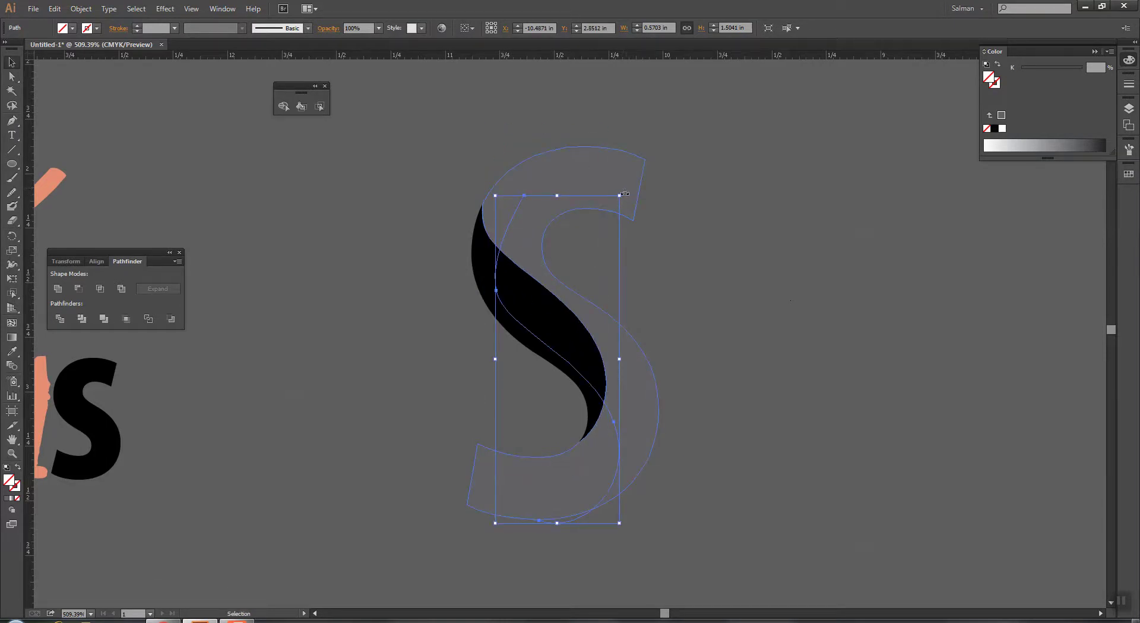
left_click_drag(623, 194, 678, 137)
left_click_drag(644, 354, 847, 292)
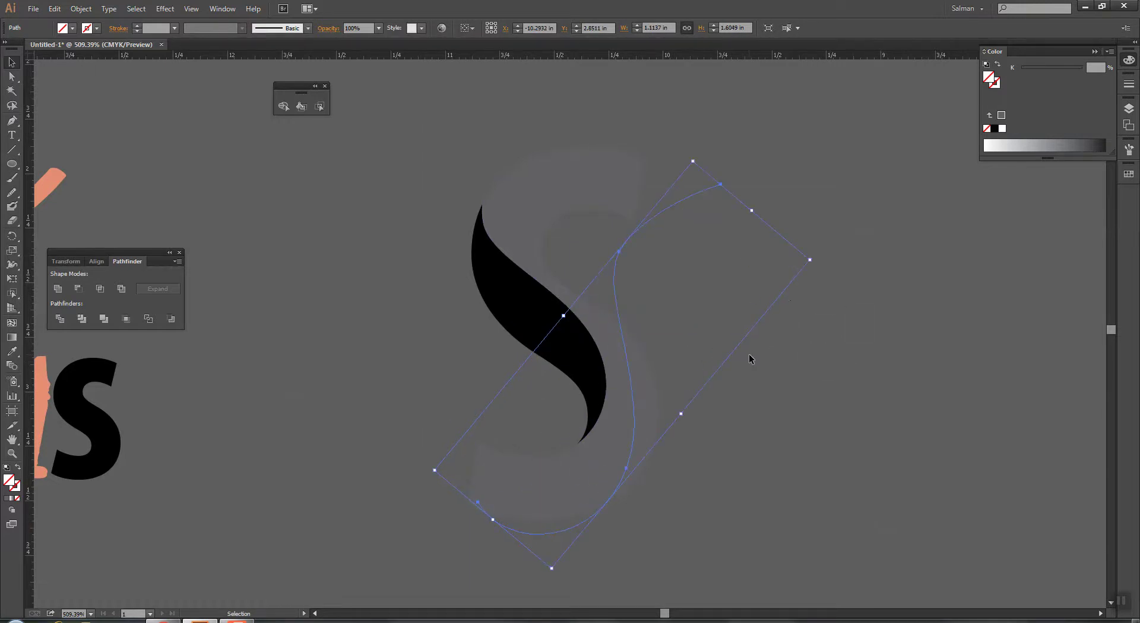
key("shift+Up")
key("Left")
left_click(652, 272)
Step: Reshape the copied curve's end points so it crosses the lower bowl and runs out through the letter's lower tip
key("a")
left_click_drag(610, 213, 609, 233)
left_click_drag(711, 145, 680, 313)
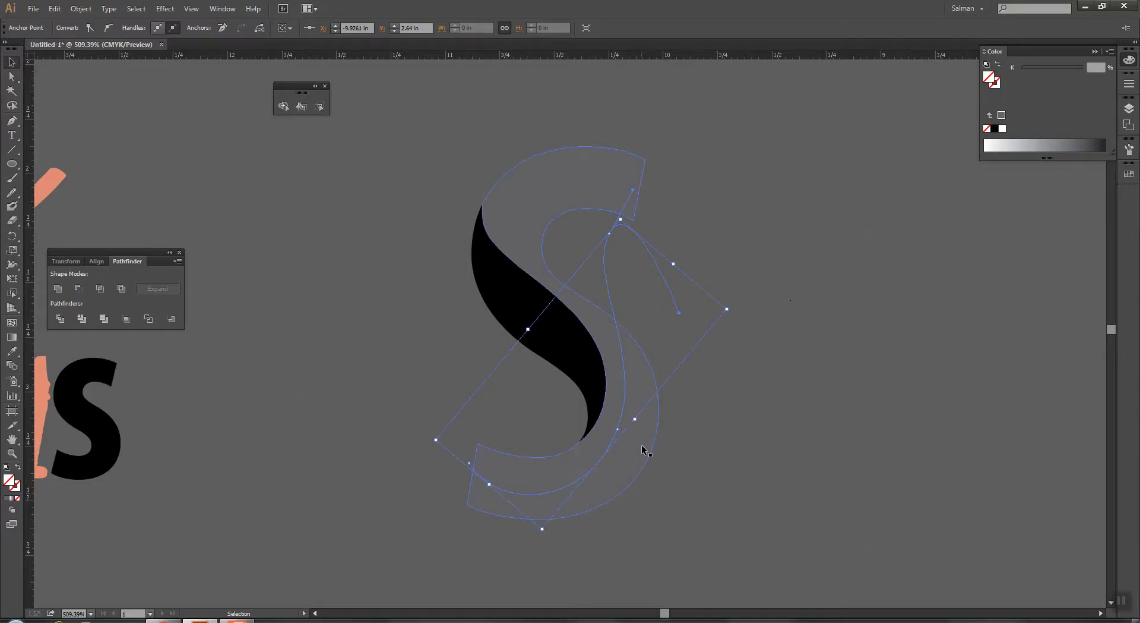
left_click(466, 473)
left_click_drag(471, 465, 490, 495)
Step: Divide the "S" along the second curve and fill the resulting outer lower piece with 86% black
key("ctrl")
left_click(612, 351, "shift")
left_click(60, 319)
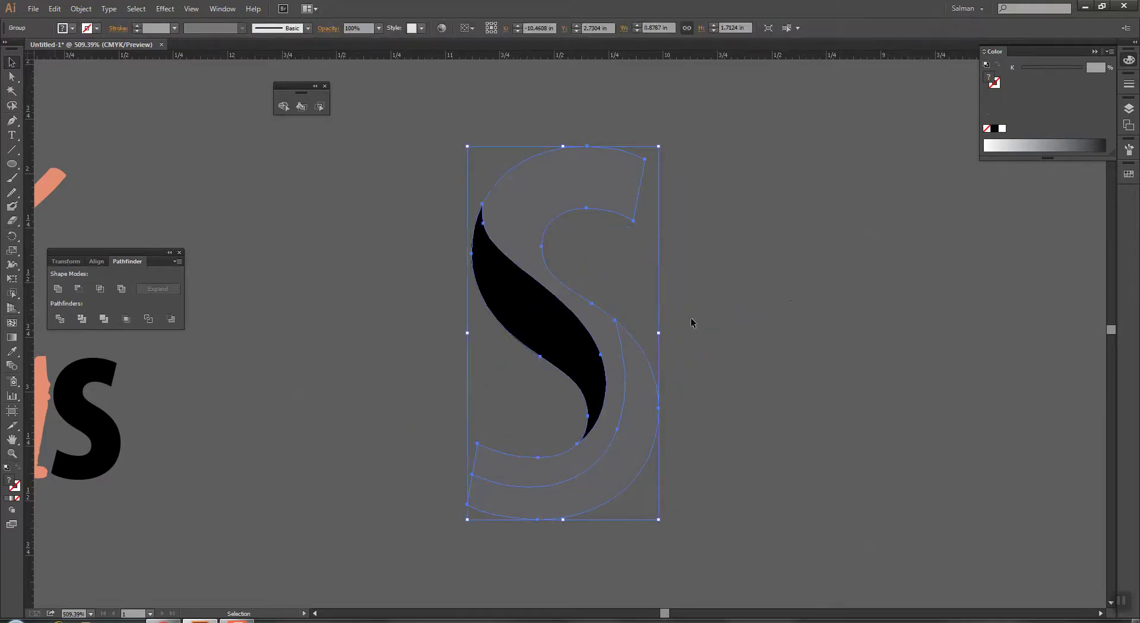
key("a")
left_click(640, 447)
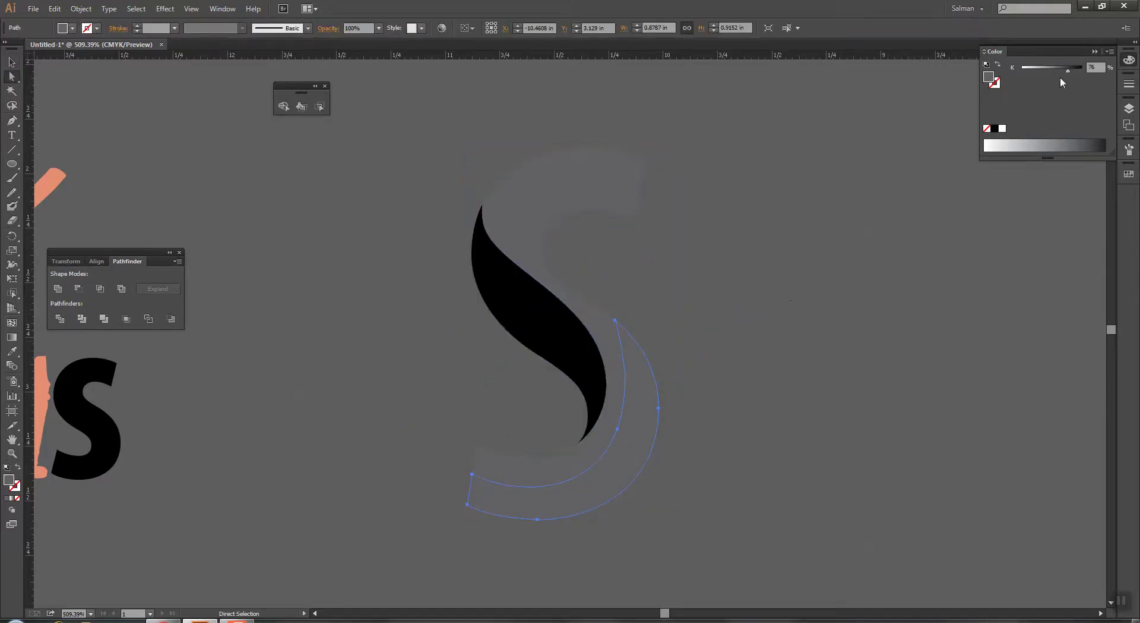
left_click_drag(1072, 70, 1076, 70)
left_click(901, 204)
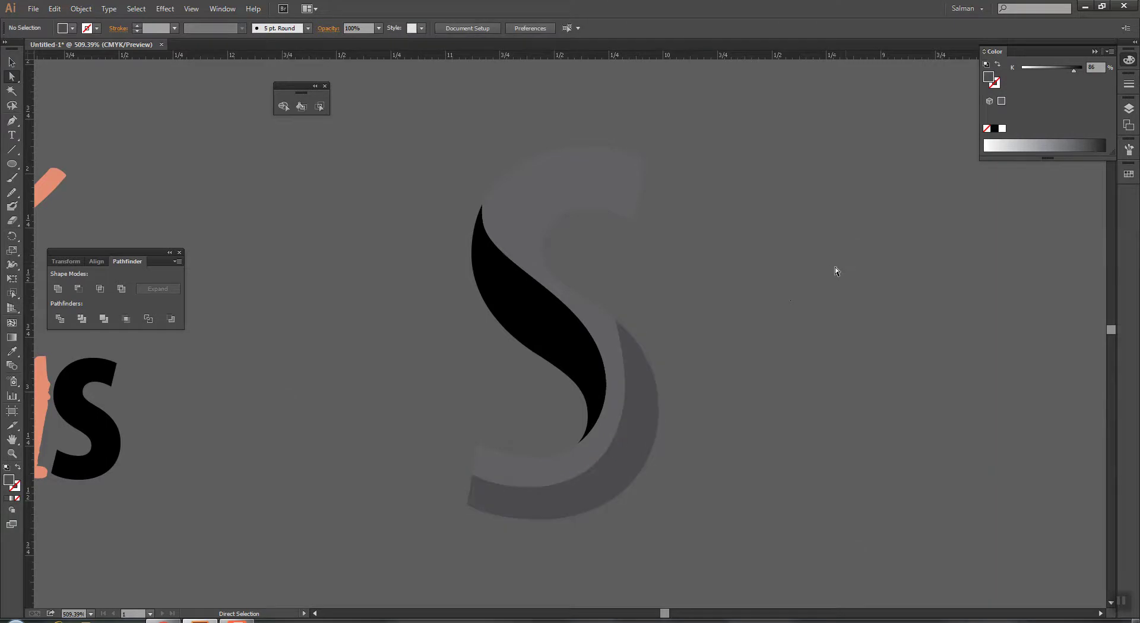
Step: Reflect the first dividing curve of the "S" across the vertical axis and rotate it
left_click(562, 194)
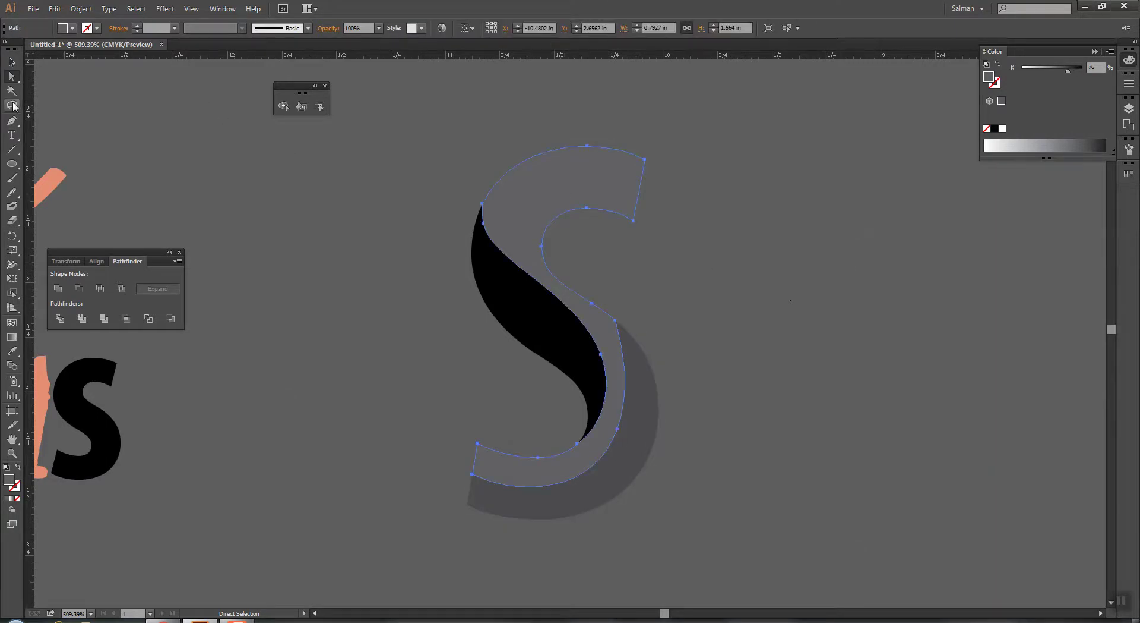
key("ctrl+z")
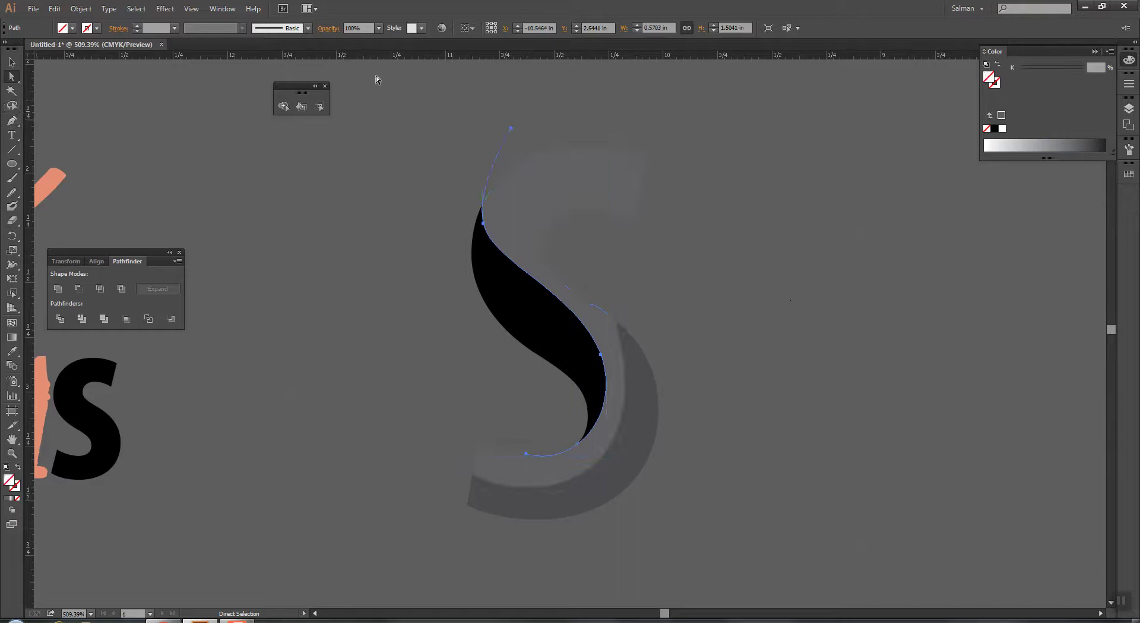
key("v")
right_click(483, 136)
mouse_move(543, 294)
left_click(655, 336)
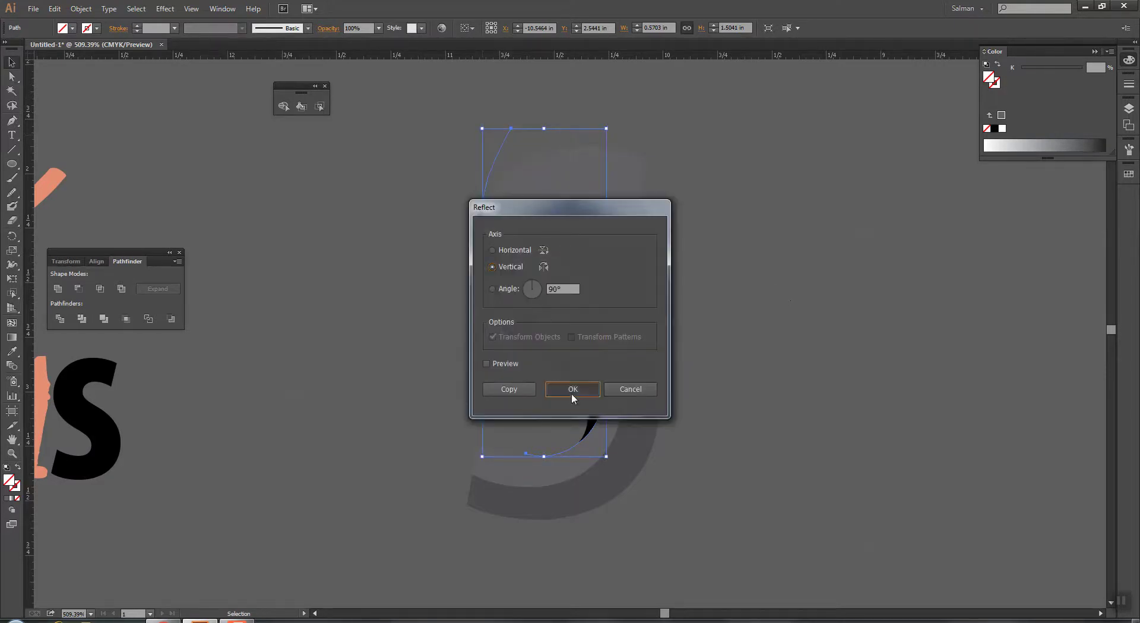
left_click(571, 390)
left_click_drag(613, 123, 663, 398)
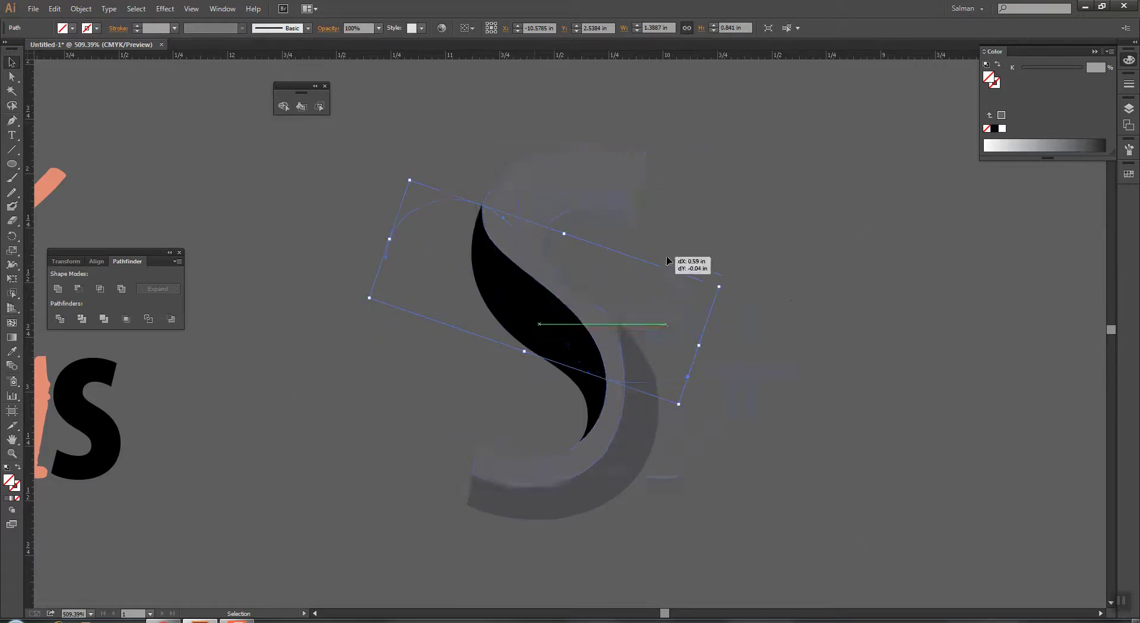
Step: Move the reflected curve from the middle of the "S" to its upper bowl
left_click(448, 214)
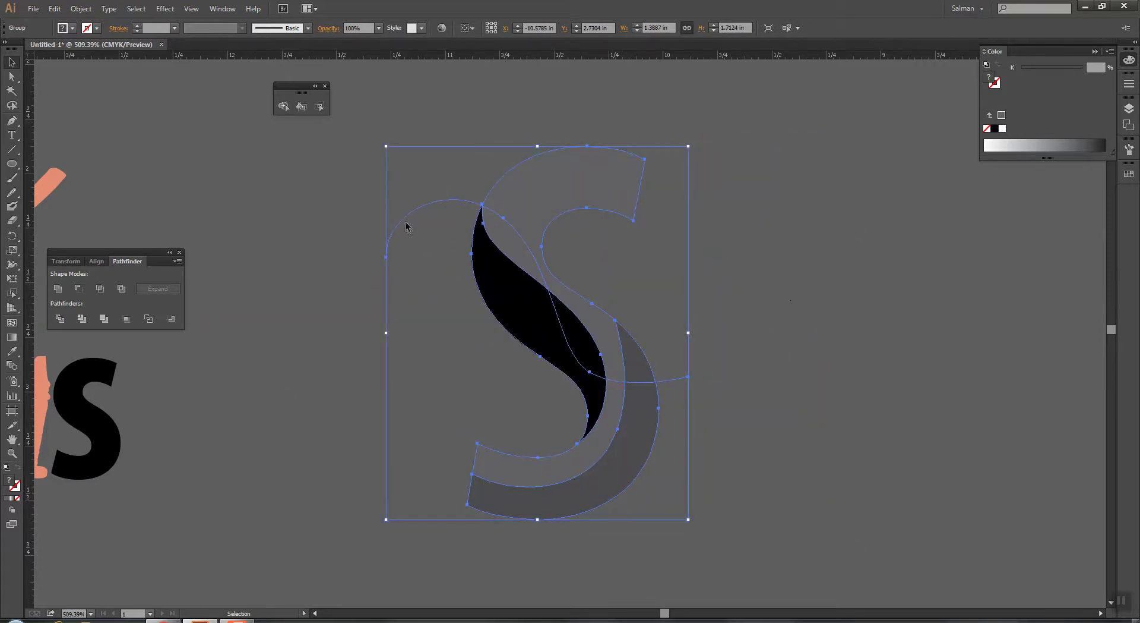
left_click(407, 223)
left_click(415, 218)
right_click(415, 214)
left_click(451, 225)
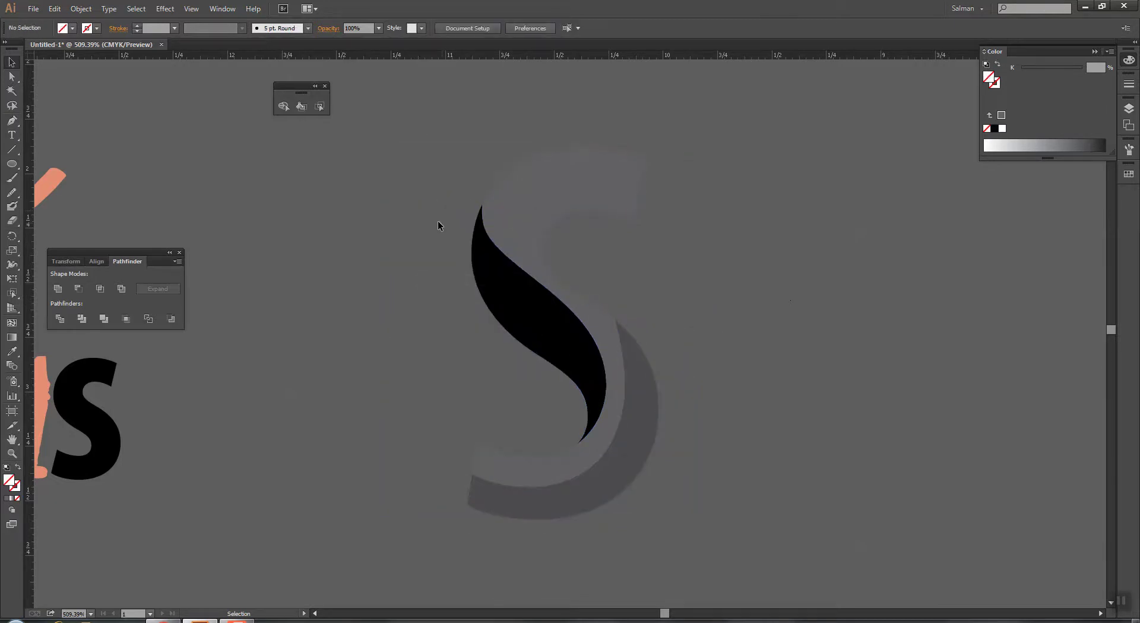
left_click_drag(432, 213, 585, 170)
Step: Reflect the curve again across the vertical axis and position it over the upper bowl of the "S"
right_click(675, 209)
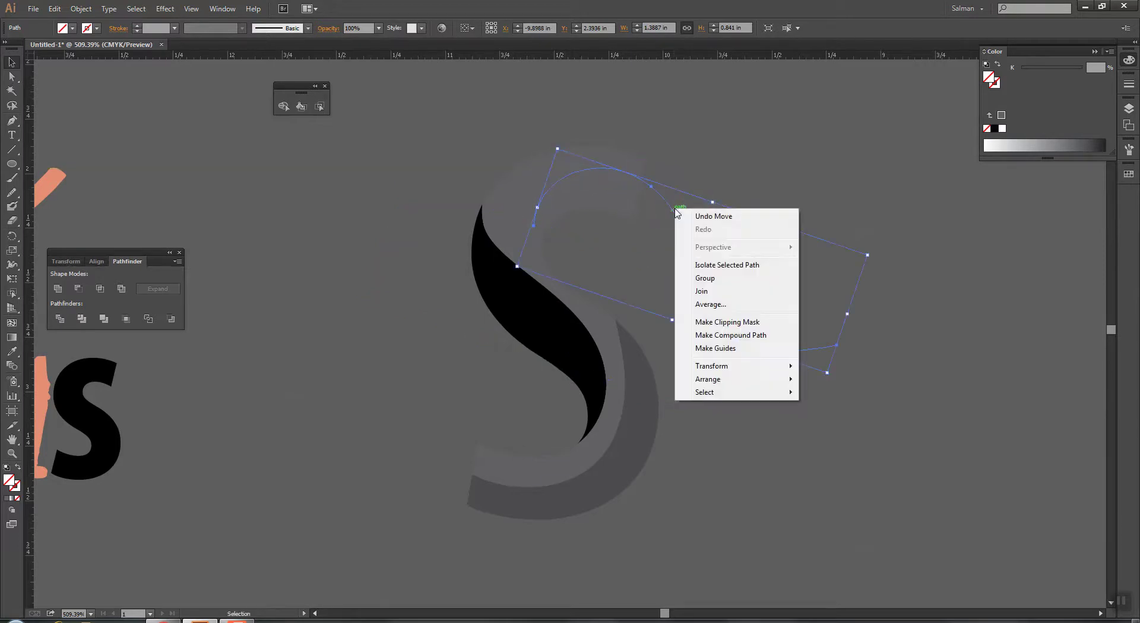
mouse_move(731, 366)
left_click(837, 414)
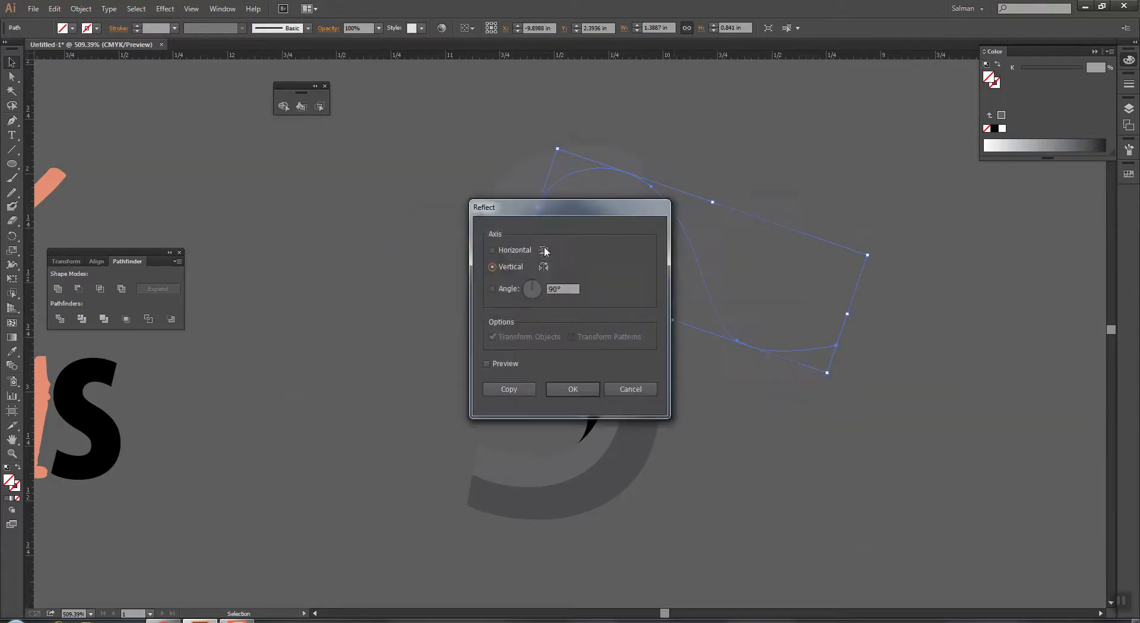
left_click(558, 387)
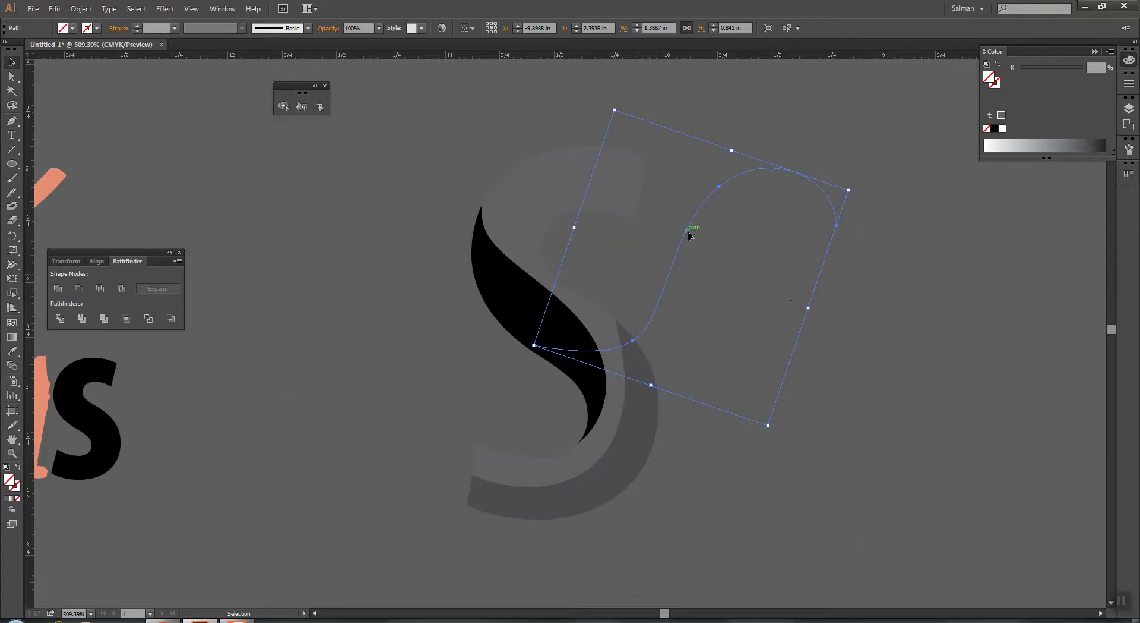
left_click_drag(571, 224, 509, 231)
Step: Reshape the curve's anchor points and handles so it follows the upper bowl and extends past the letter's upper tip
key("a")
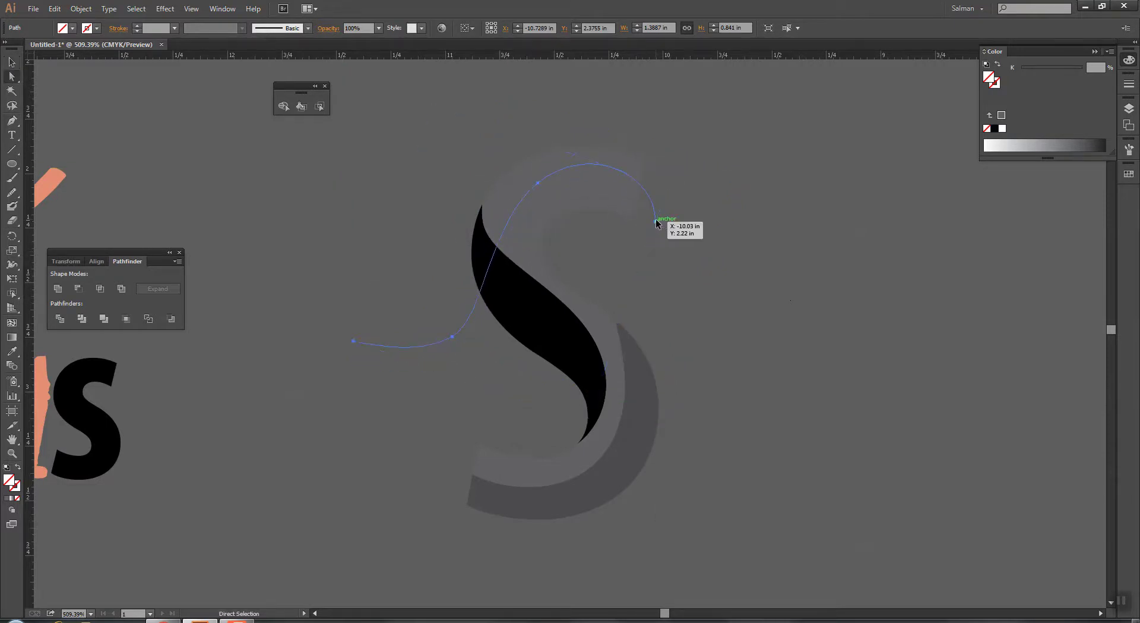
left_click(656, 221)
left_click_drag(656, 221, 667, 204)
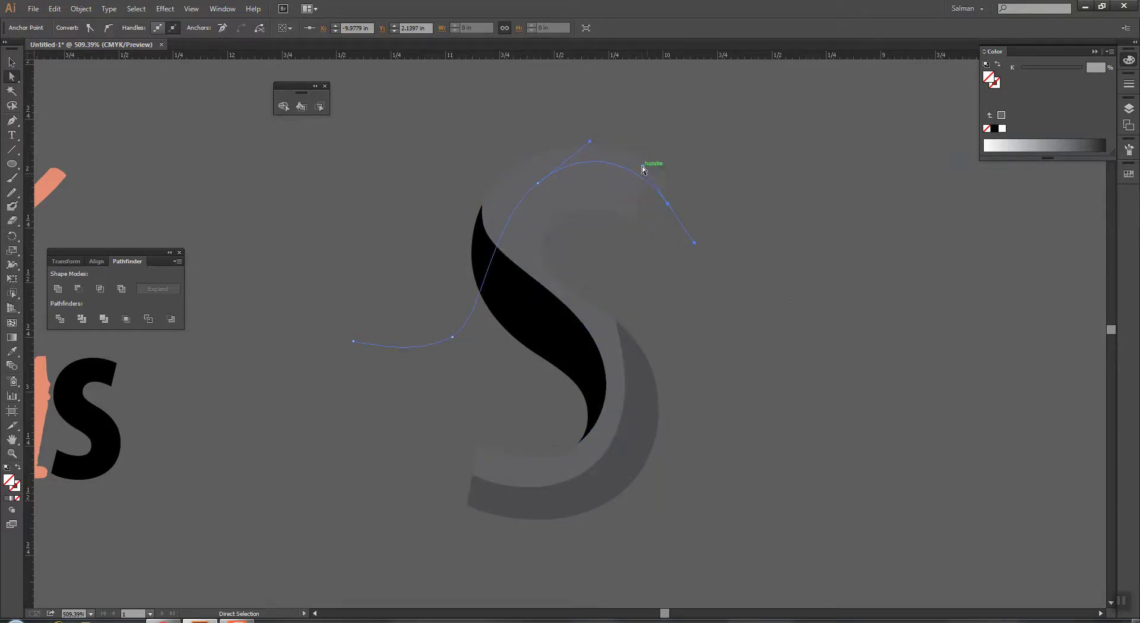
left_click_drag(668, 203, 703, 210)
left_click_drag(453, 337, 503, 336)
left_click_drag(487, 227, 454, 242)
Step: Divide the main grey piece of the "S" along the reshaped curve with Pathfinder
left_click(499, 257, "ctrl")
left_click(537, 252, "shift")
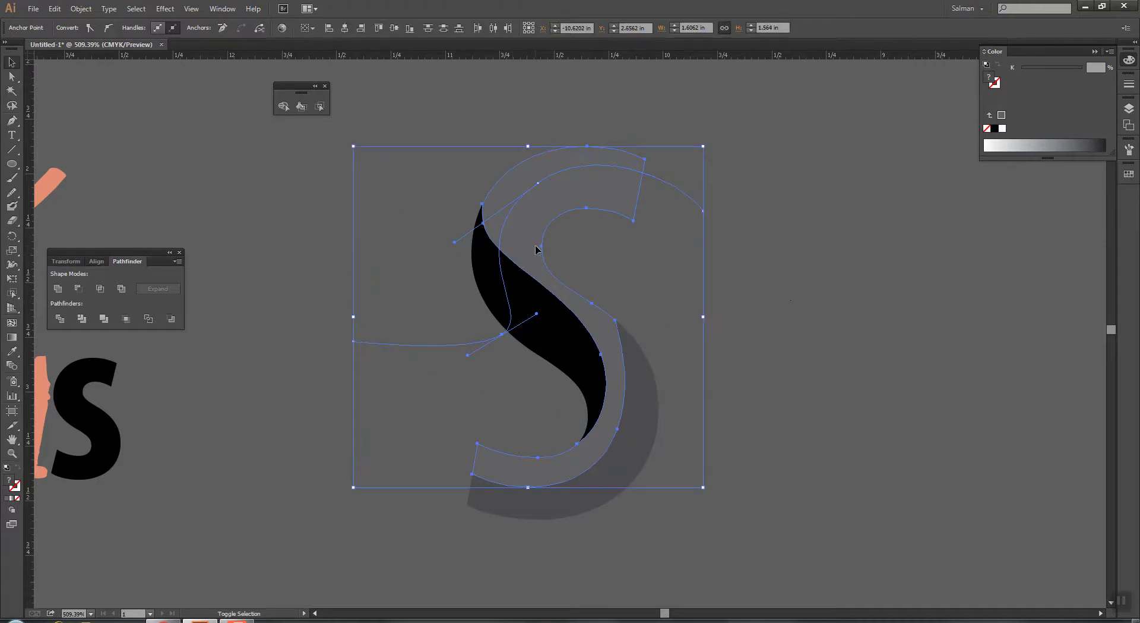
left_click(60, 319)
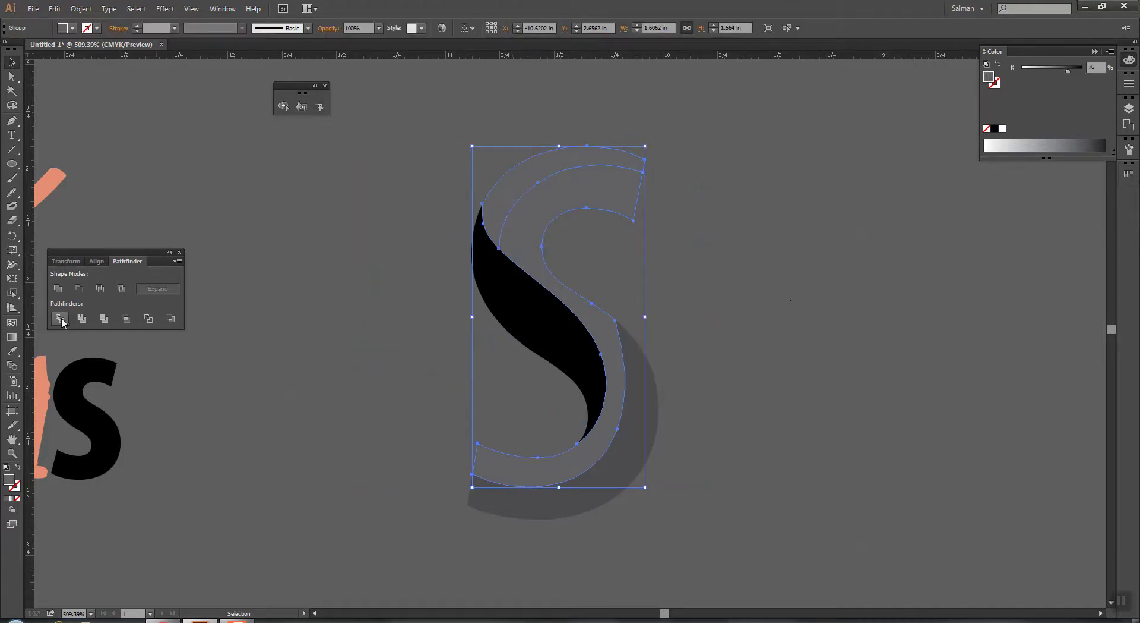
left_click(691, 260)
key("a")
Step: Fill the outer upper piece of the "S" with 82% black
left_click(522, 159)
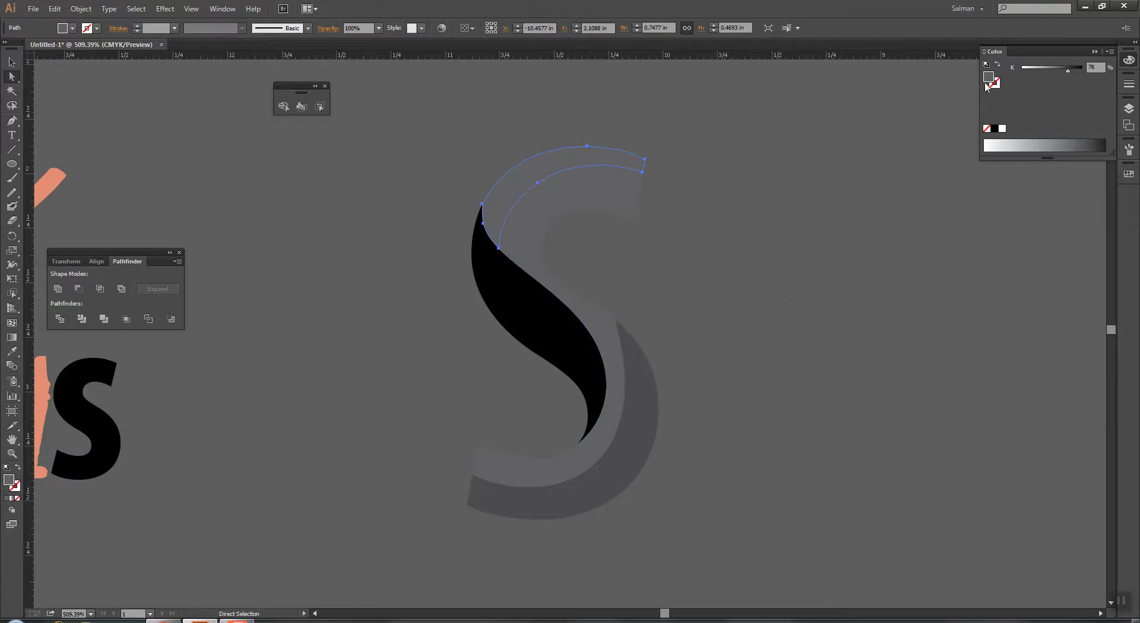
left_click_drag(1068, 68, 1072, 68)
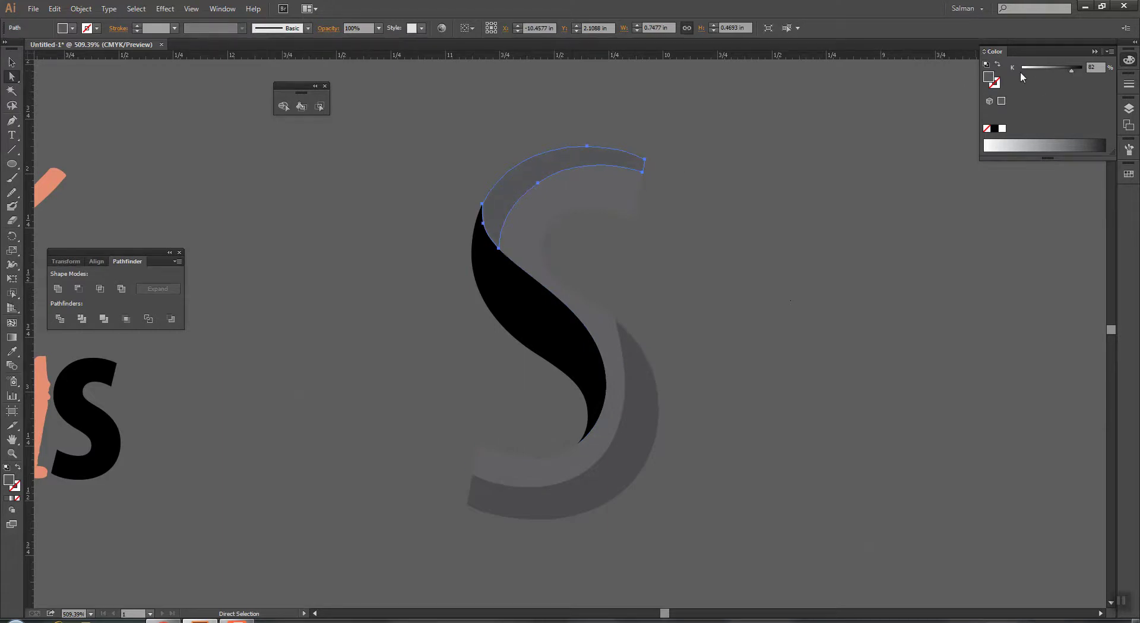
left_click(903, 99)
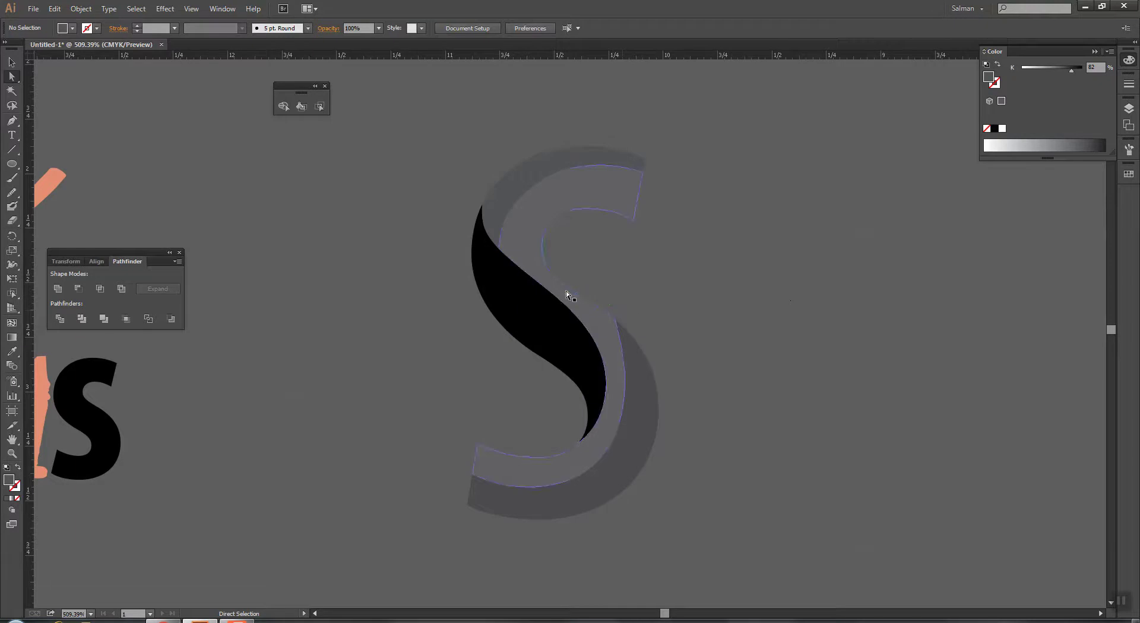
Step: Recolor the grey pieces of the "S" from the swatches: outer upper piece green, central piece dark blue, outer lower piece red
left_click(526, 316)
left_click(521, 197)
left_click(1129, 175)
left_click(1015, 187)
left_click(635, 202)
left_click(1066, 187)
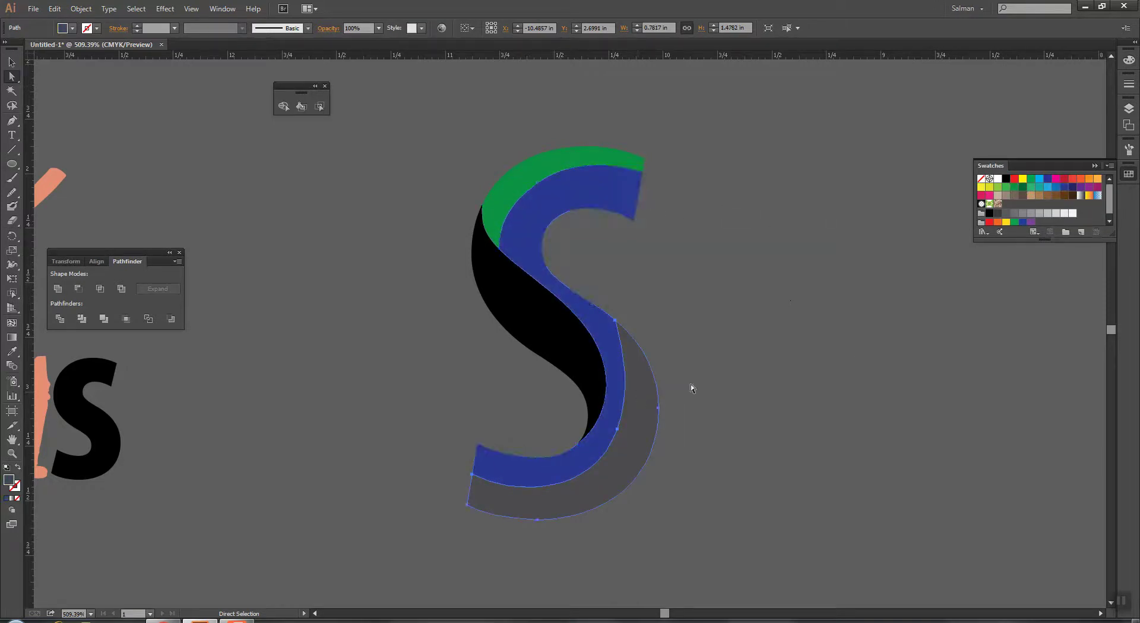
left_click(642, 404)
left_click(1074, 179)
left_click(772, 323)
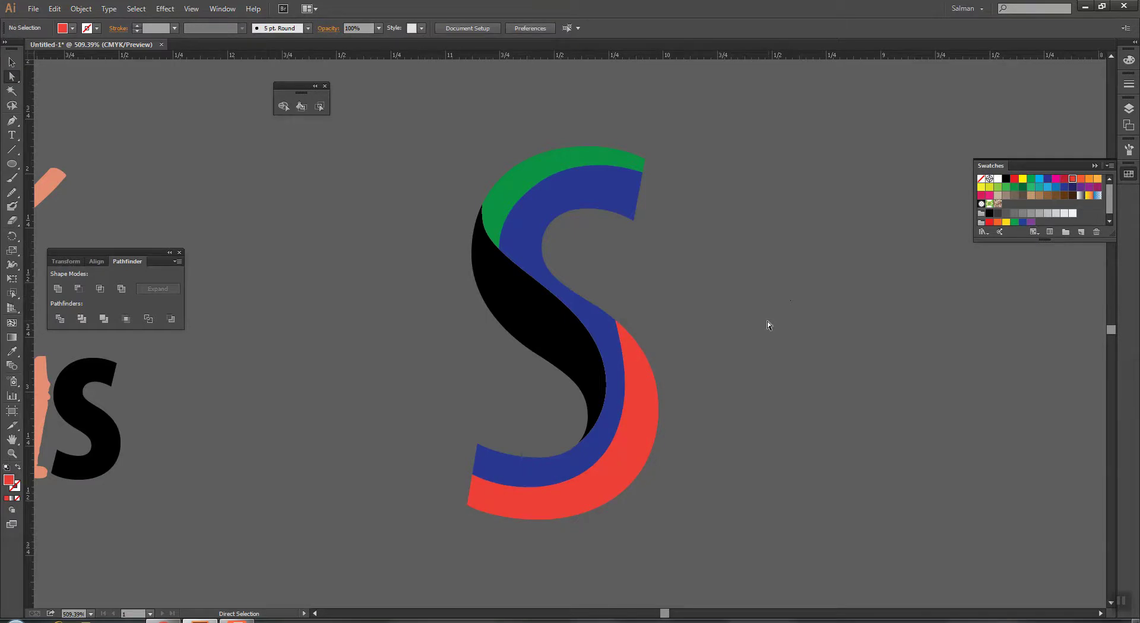
Step: Select the whole multicoloured "S" and view it together with the "Jauque Kallis" wordmark variations
key("v")
key("ctrl+a")
key("ctrl+0")
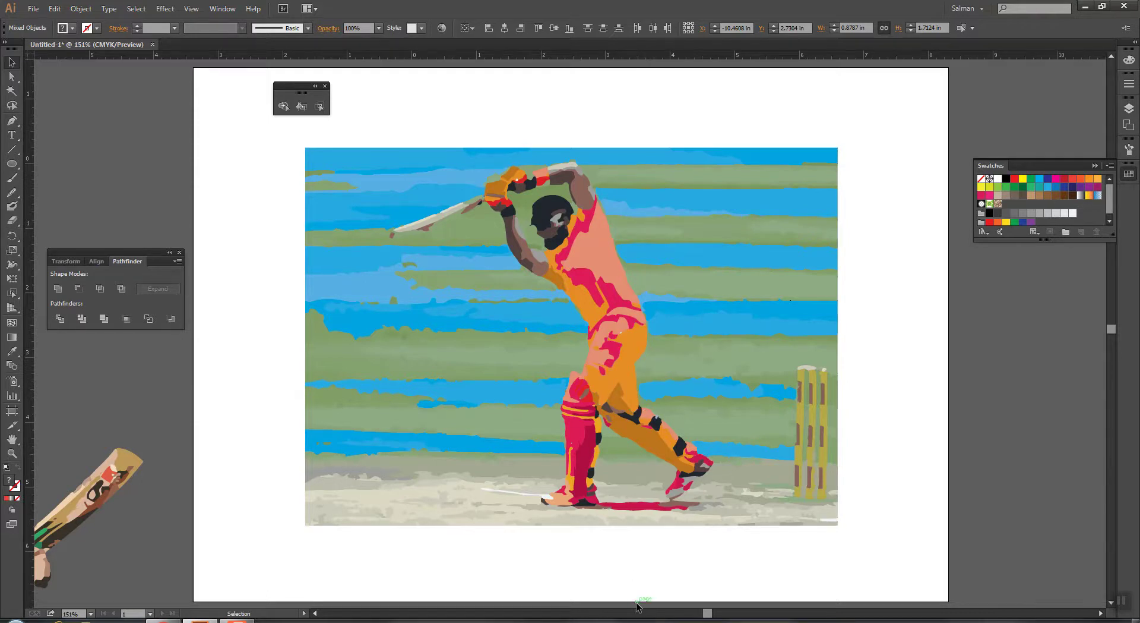
left_click_drag(191, 354, 662, 487)
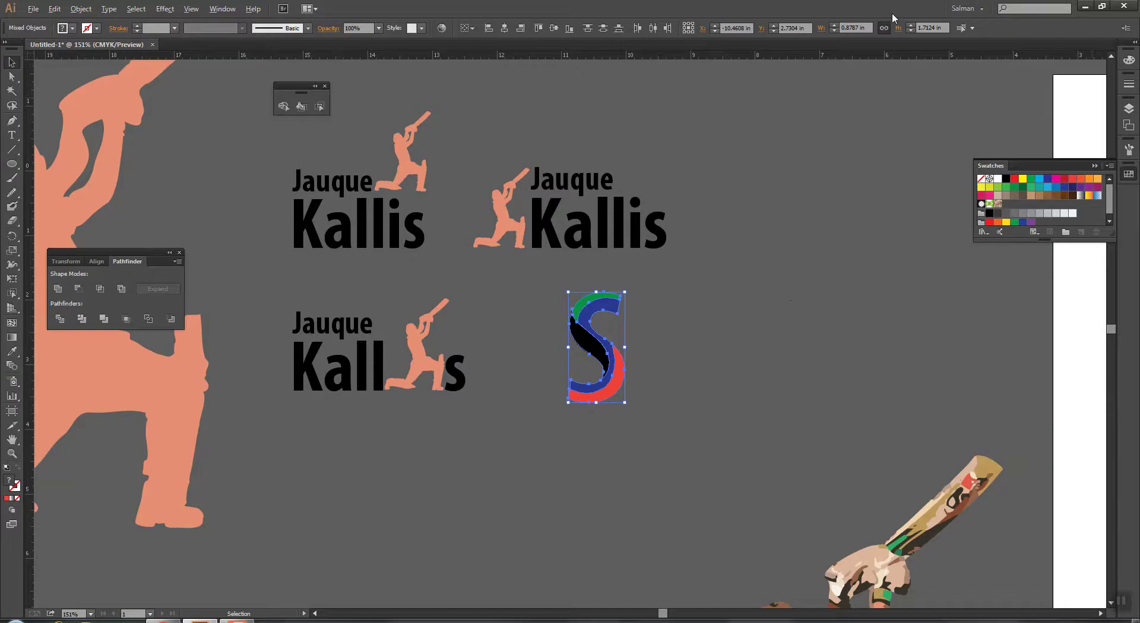
Step: Save the document as an Adobe Illustrator file named "17 May" on the Desktop, in Illustrator CC (17.0) format
key("alt+f")
key("a")
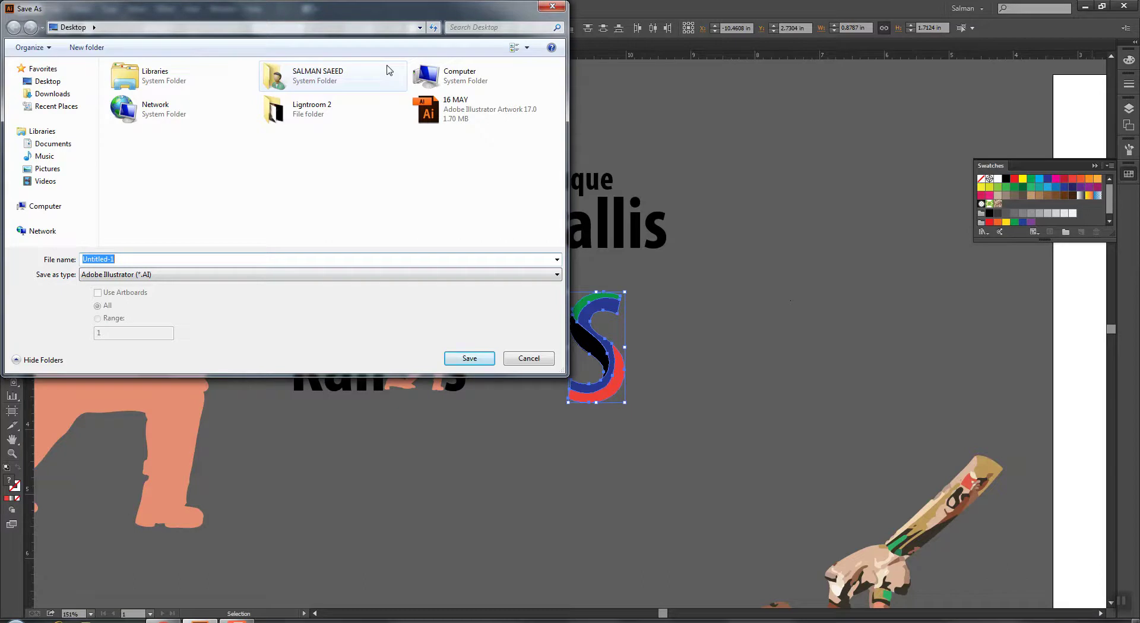
type("17 May")
key("Return")
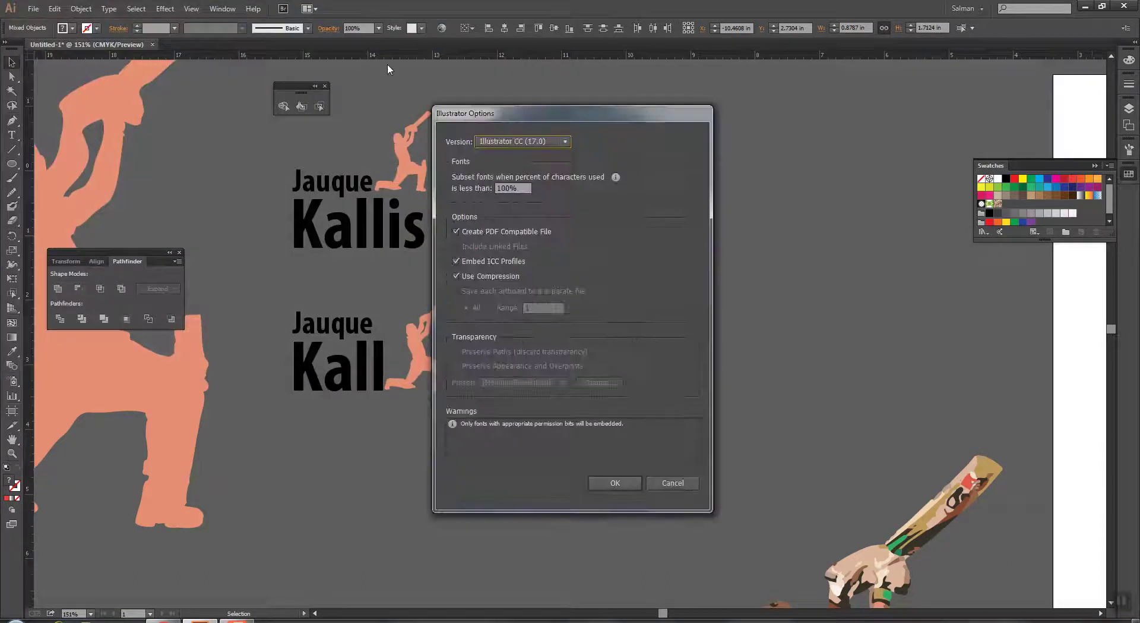
left_click(595, 482)
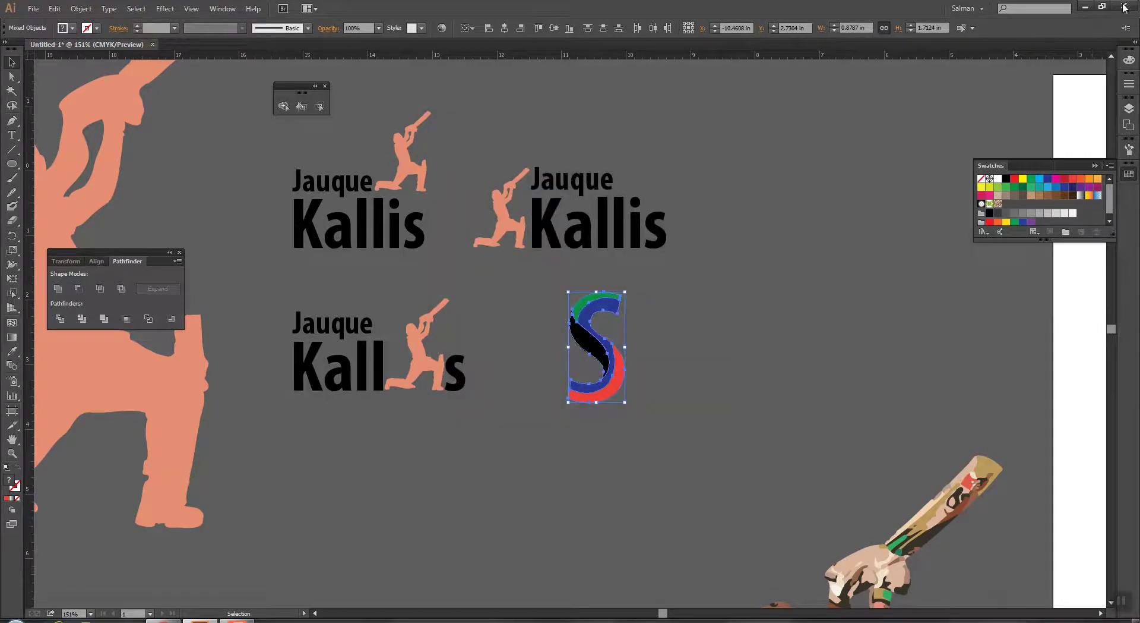